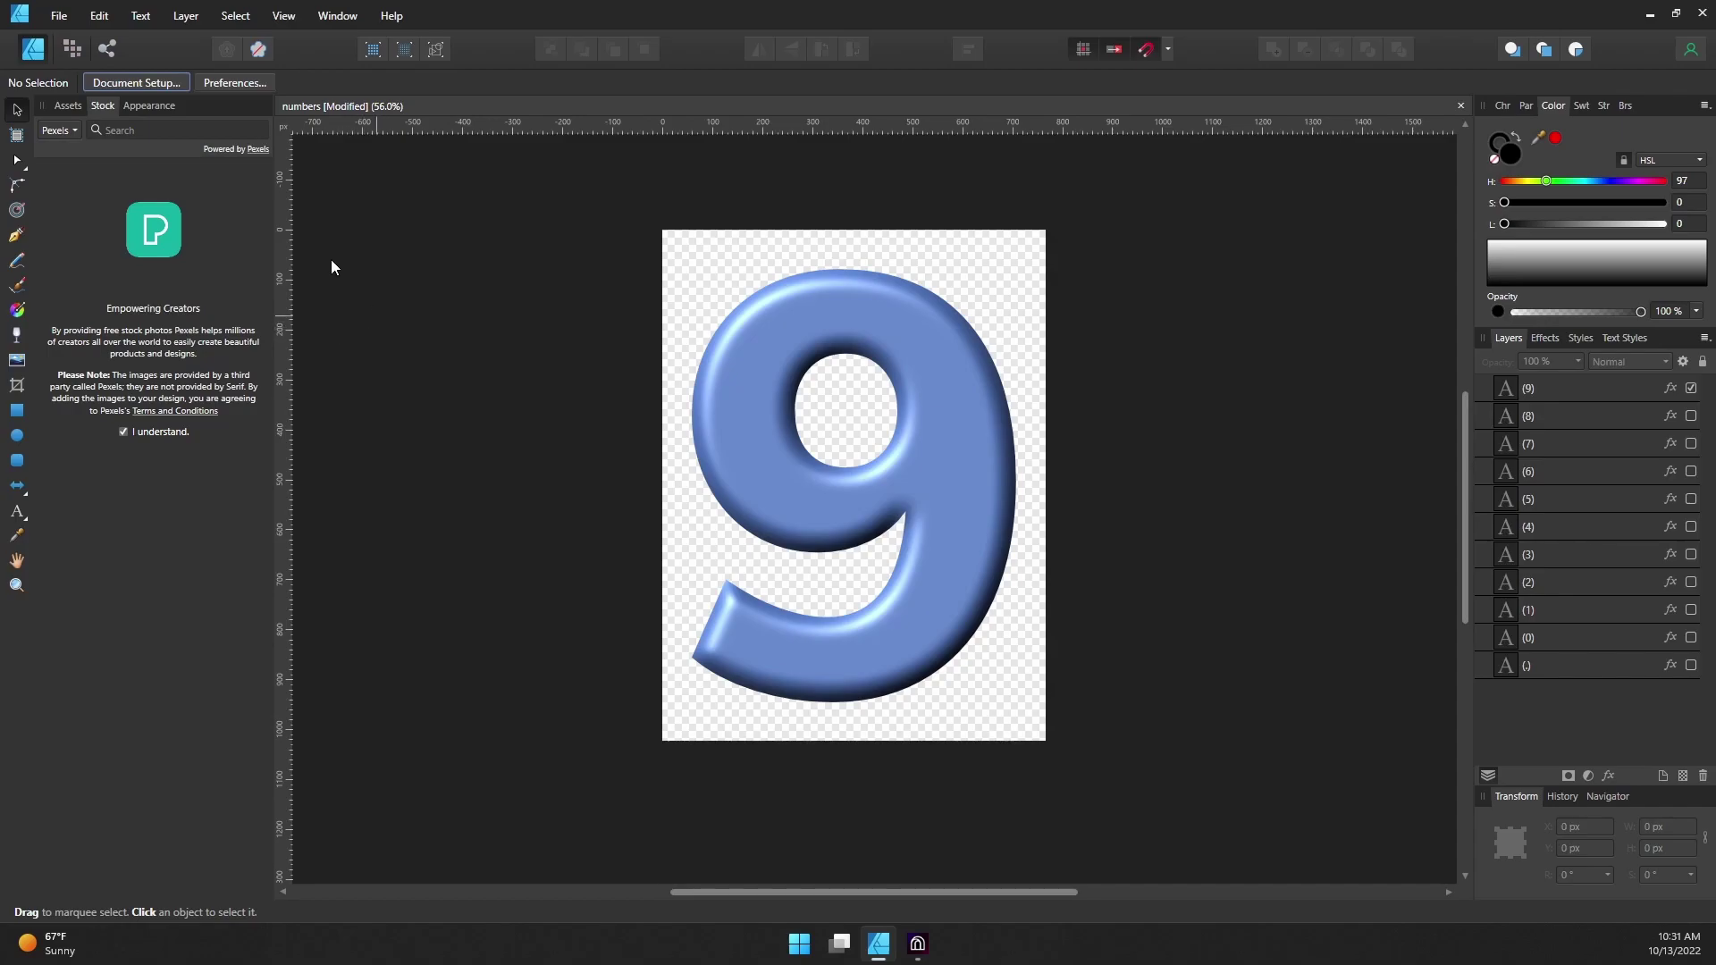
- Check the document dimensions of the numbers artwork, and switch the visible layer from 9 to 8
{"action": "left_click", "coordinate": [165, 87]}
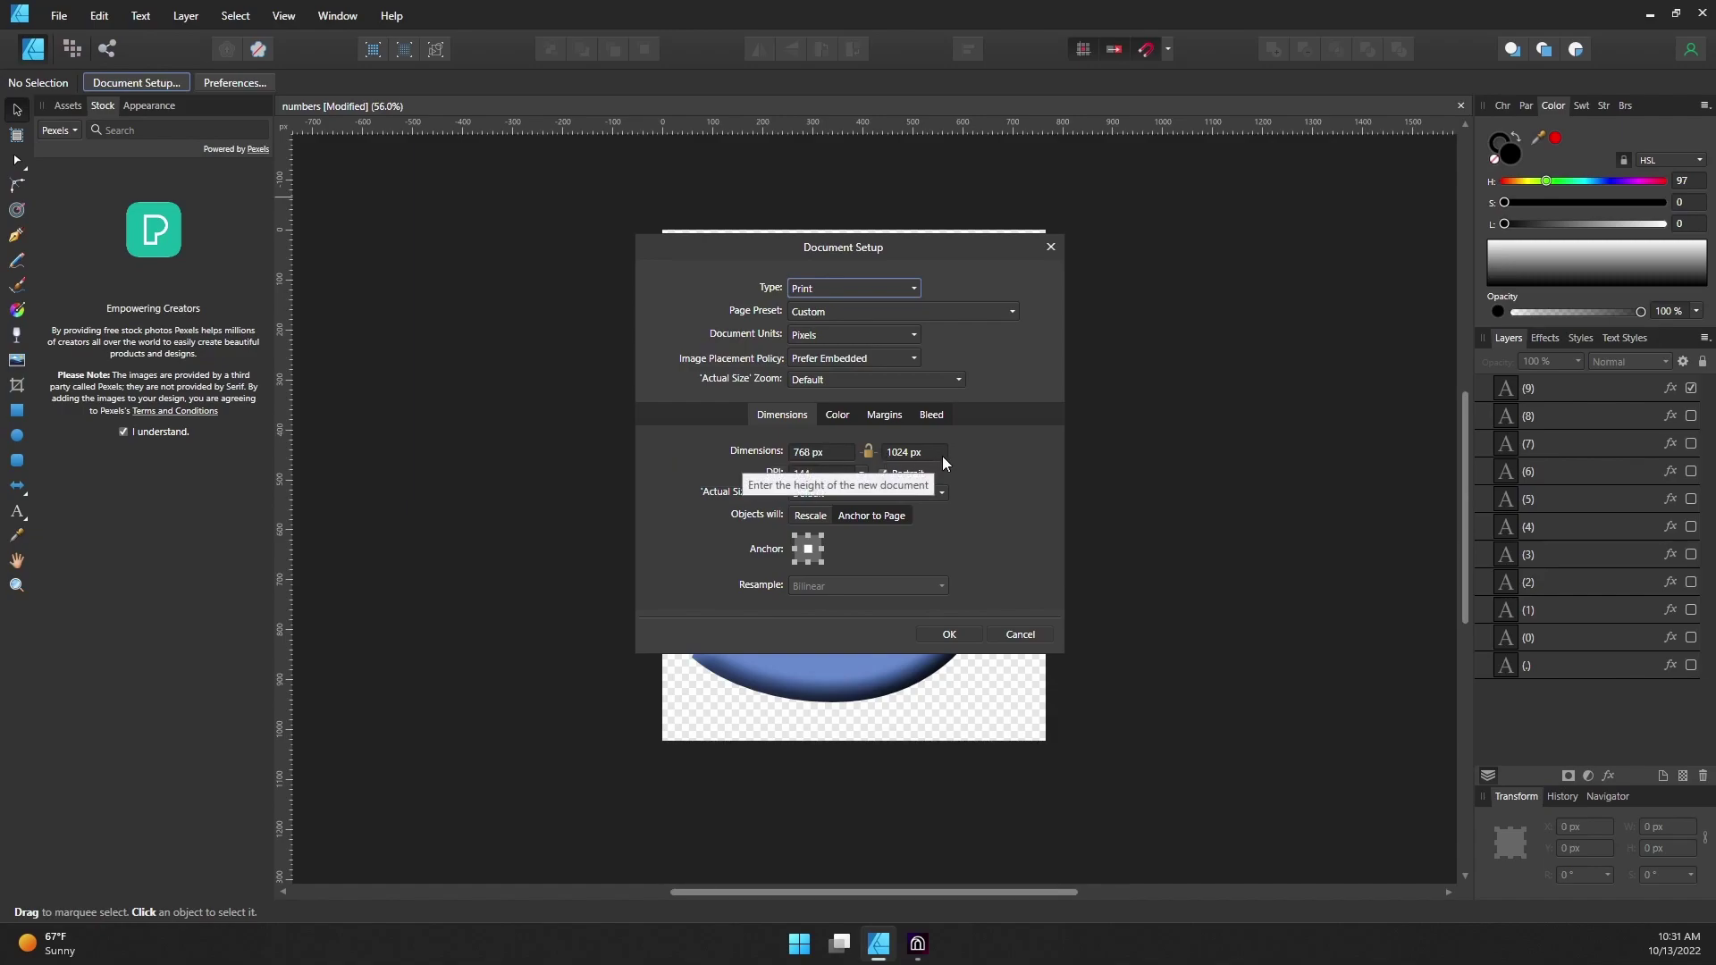
{"action": "left_click", "coordinate": [1050, 246]}
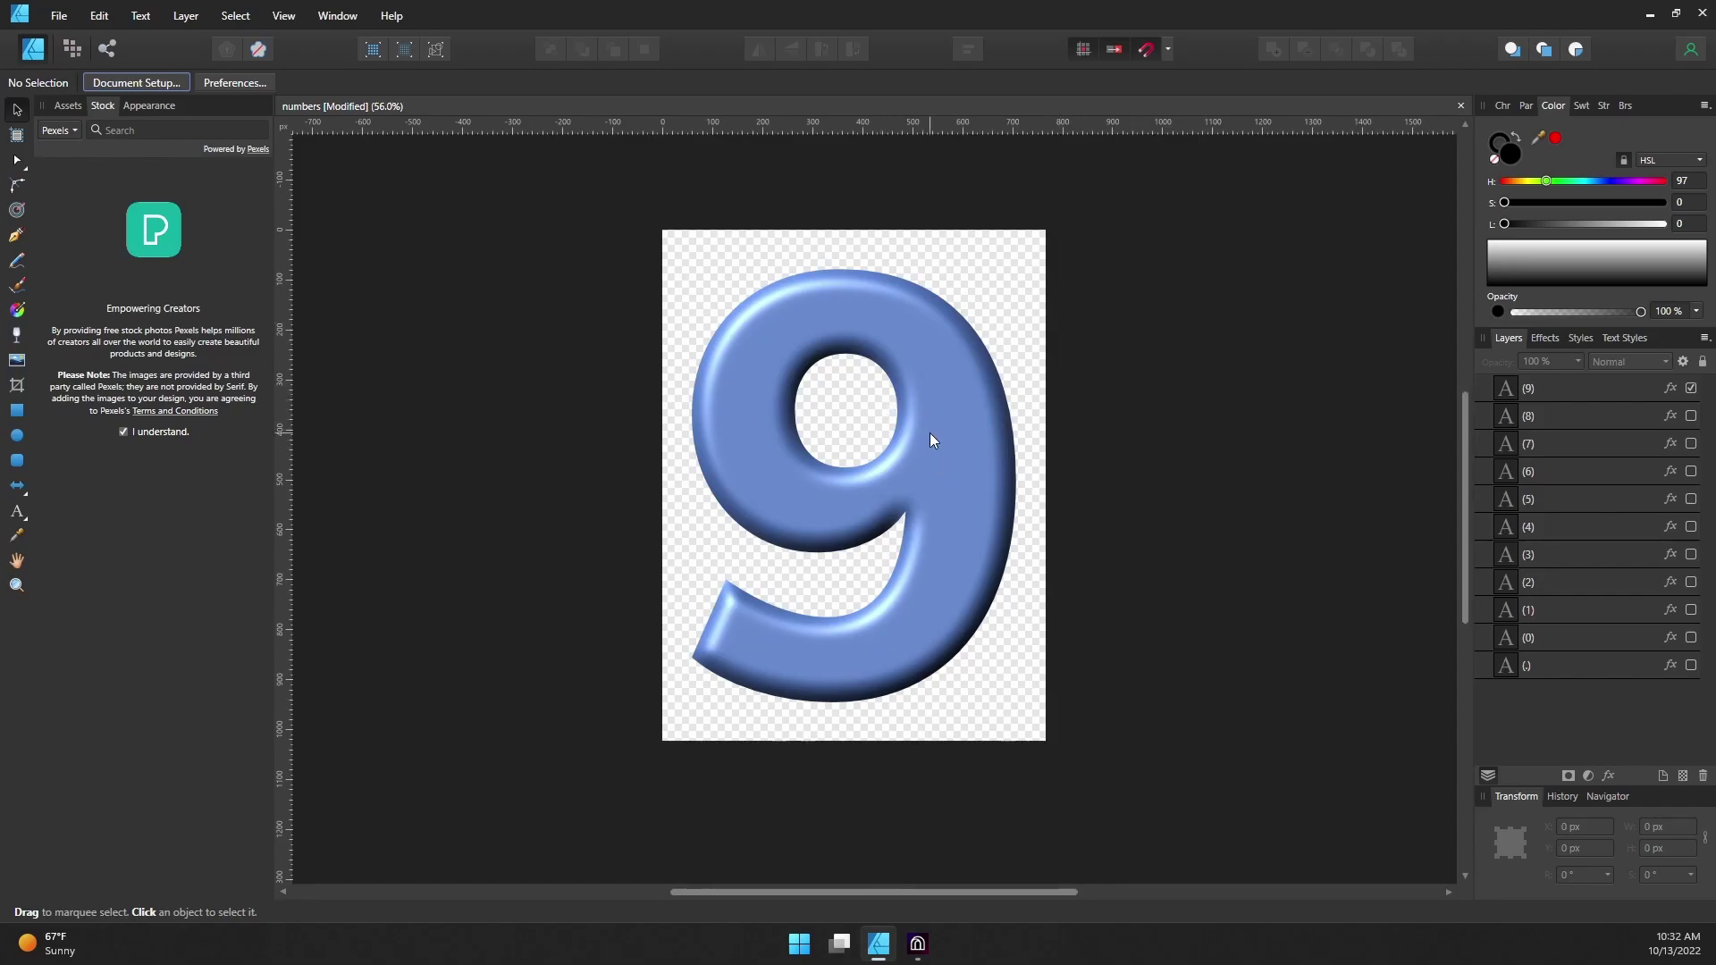
{"action": "left_click", "coordinate": [1689, 389]}
{"action": "left_click", "coordinate": [1690, 417]}
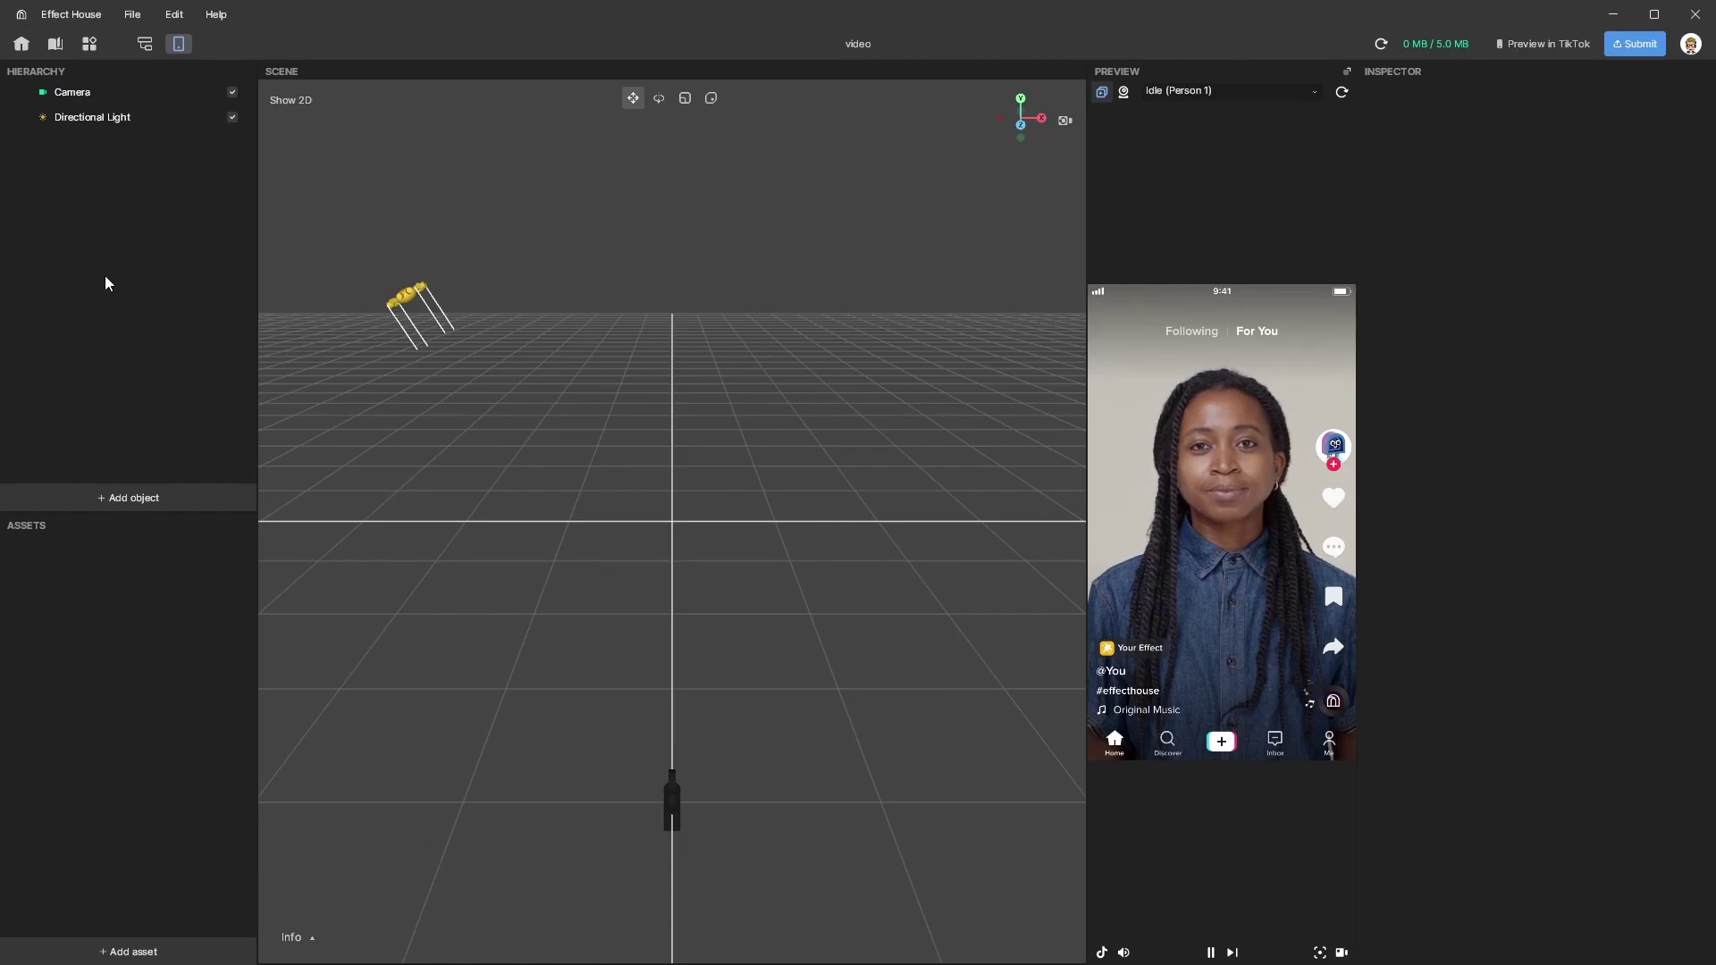
{"action": "left_click", "coordinate": [135, 495]}
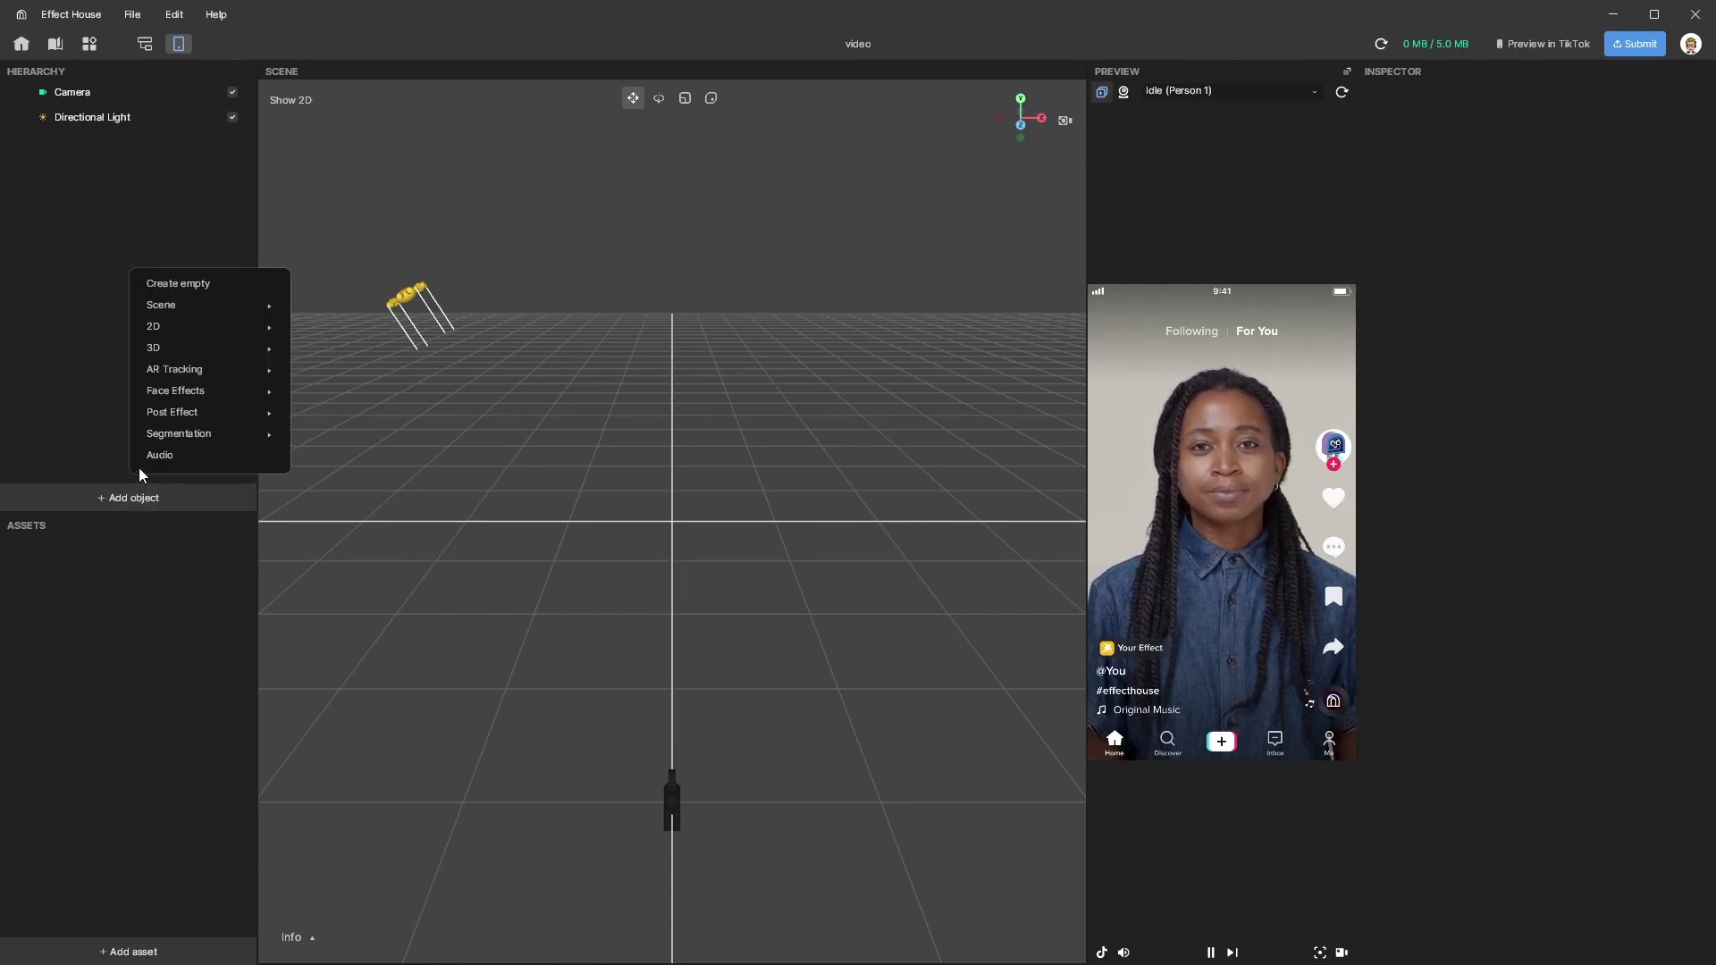
{"action": "mouse_move", "coordinate": [214, 345]}
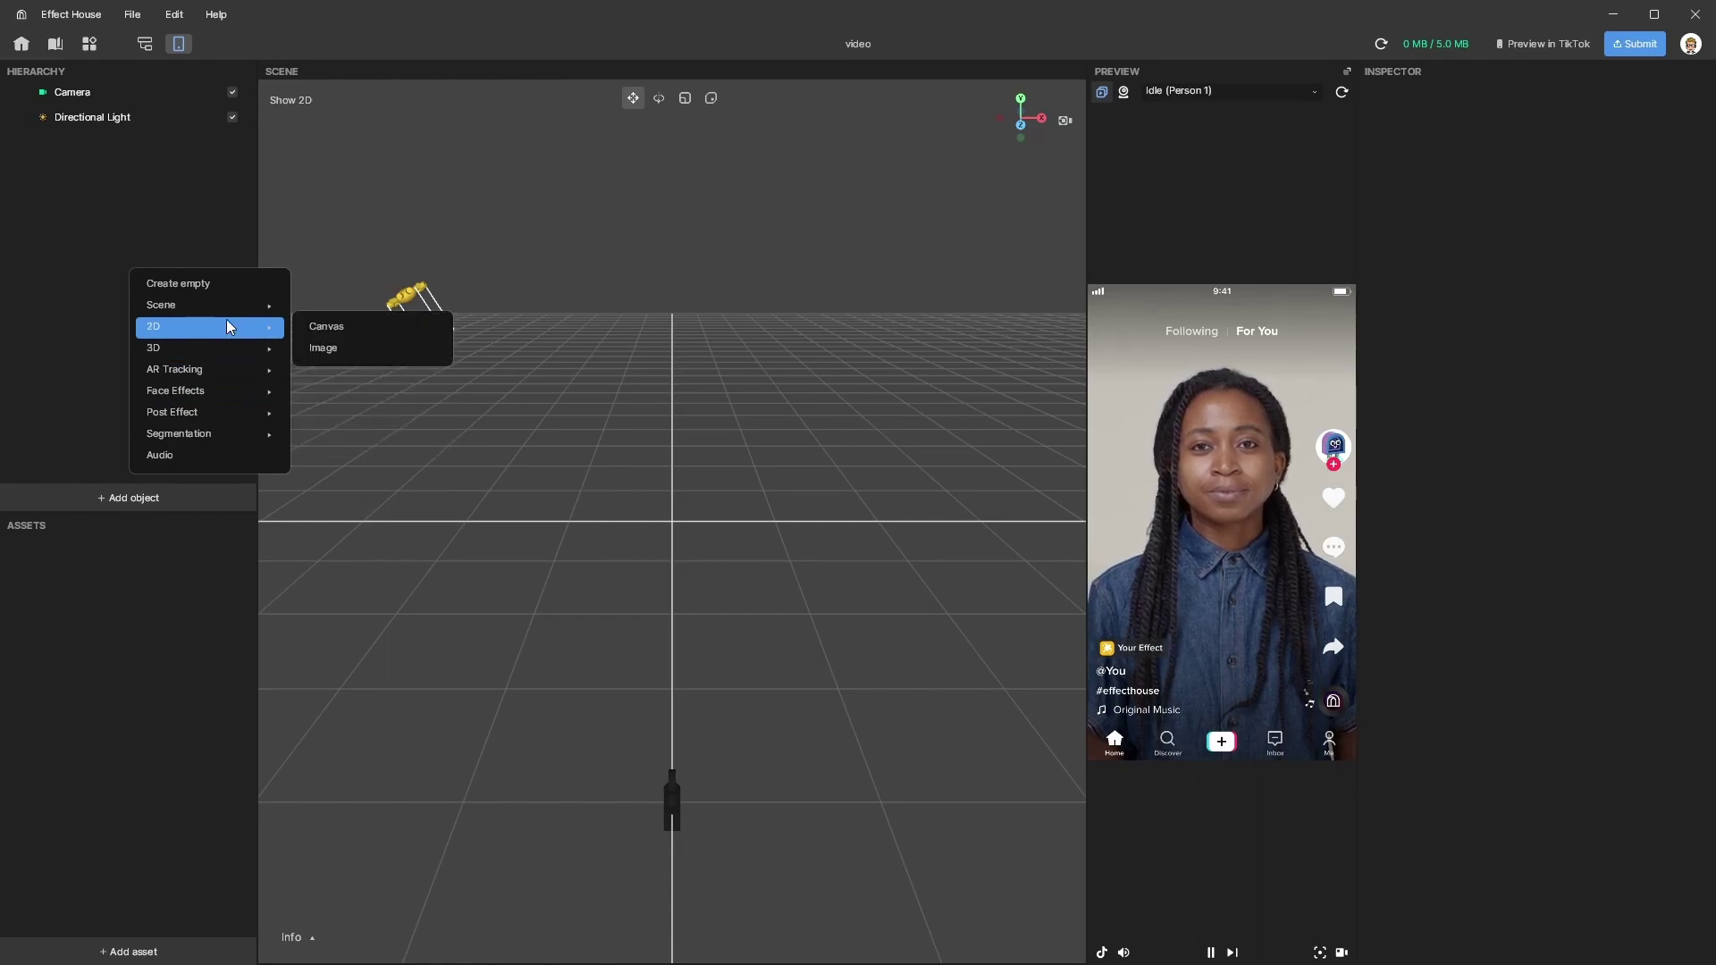
{"action": "mouse_move", "coordinate": [227, 310]}
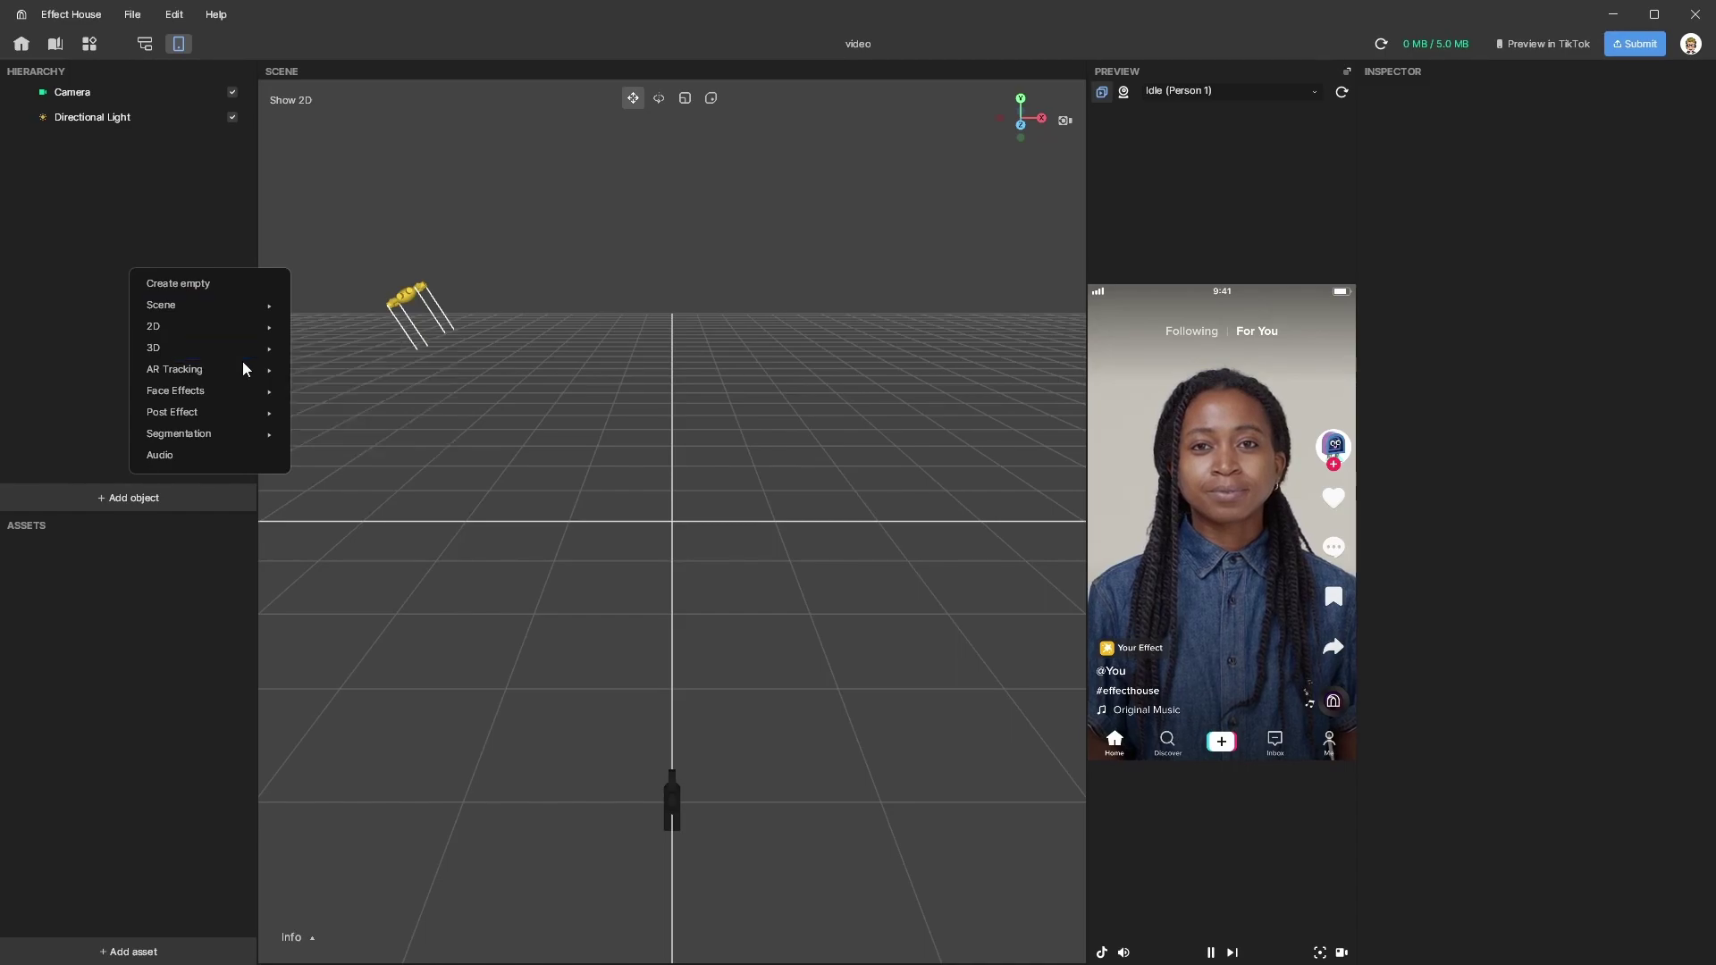
{"action": "left_click", "coordinate": [89, 375]}
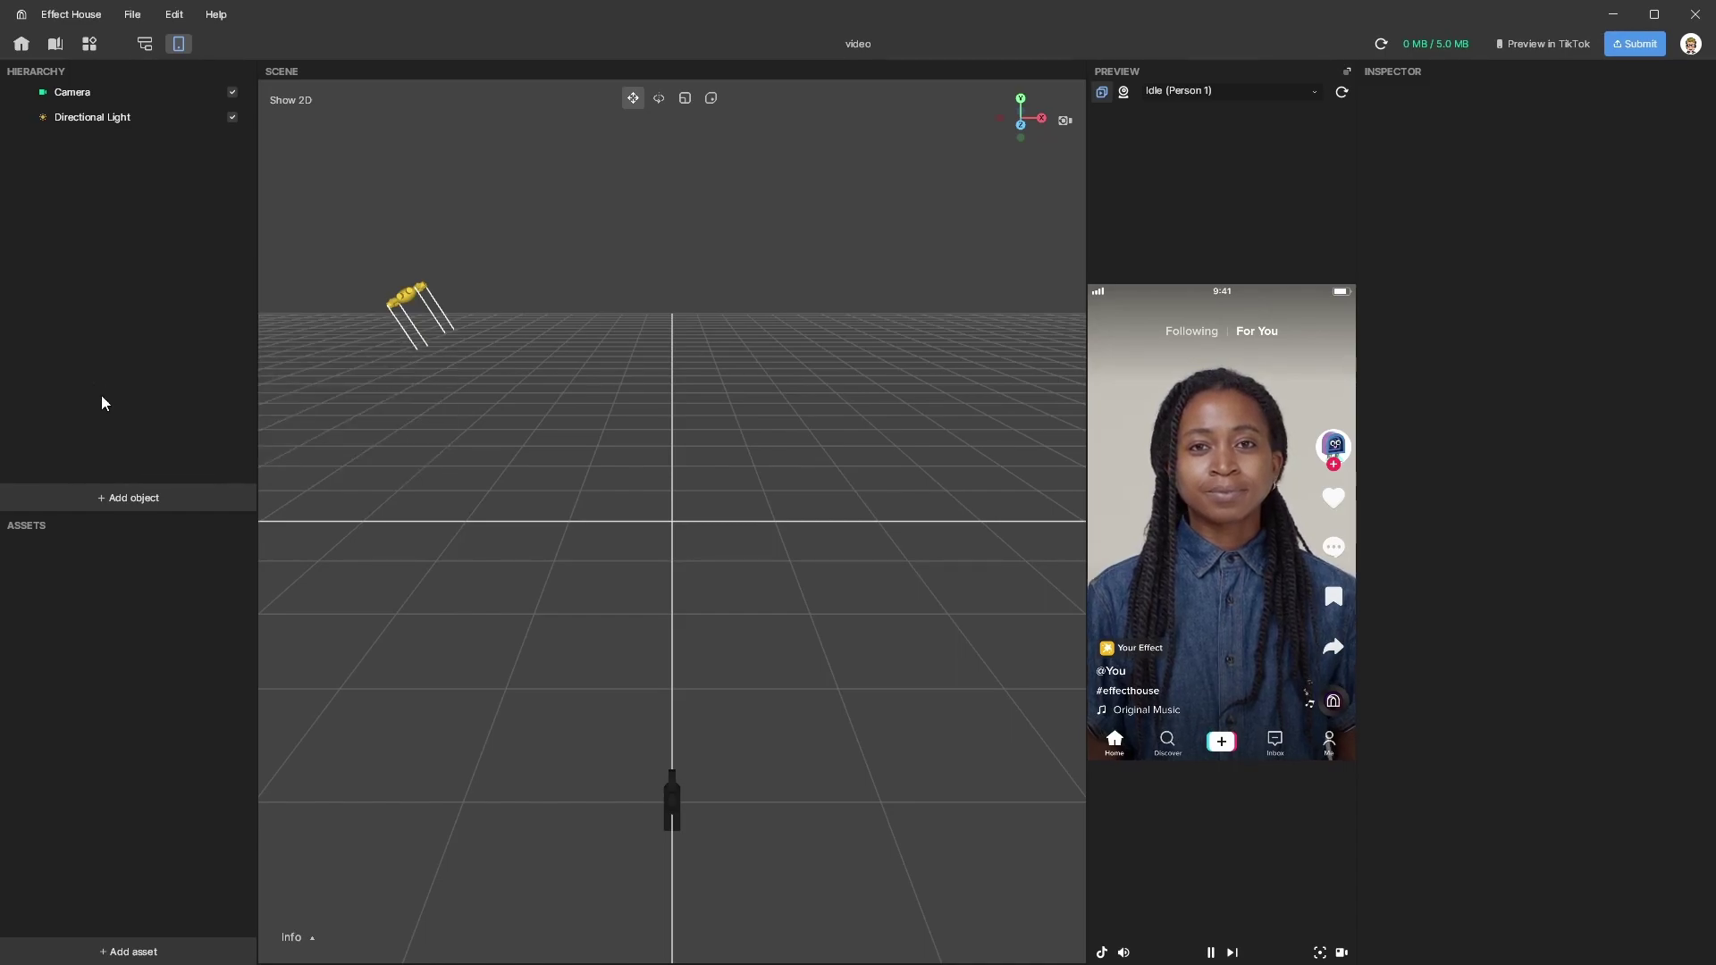
- Import the number images 0 through 9 from the computer as texture assets
{"action": "left_click", "coordinate": [125, 952]}
{"action": "mouse_move", "coordinate": [241, 817]}
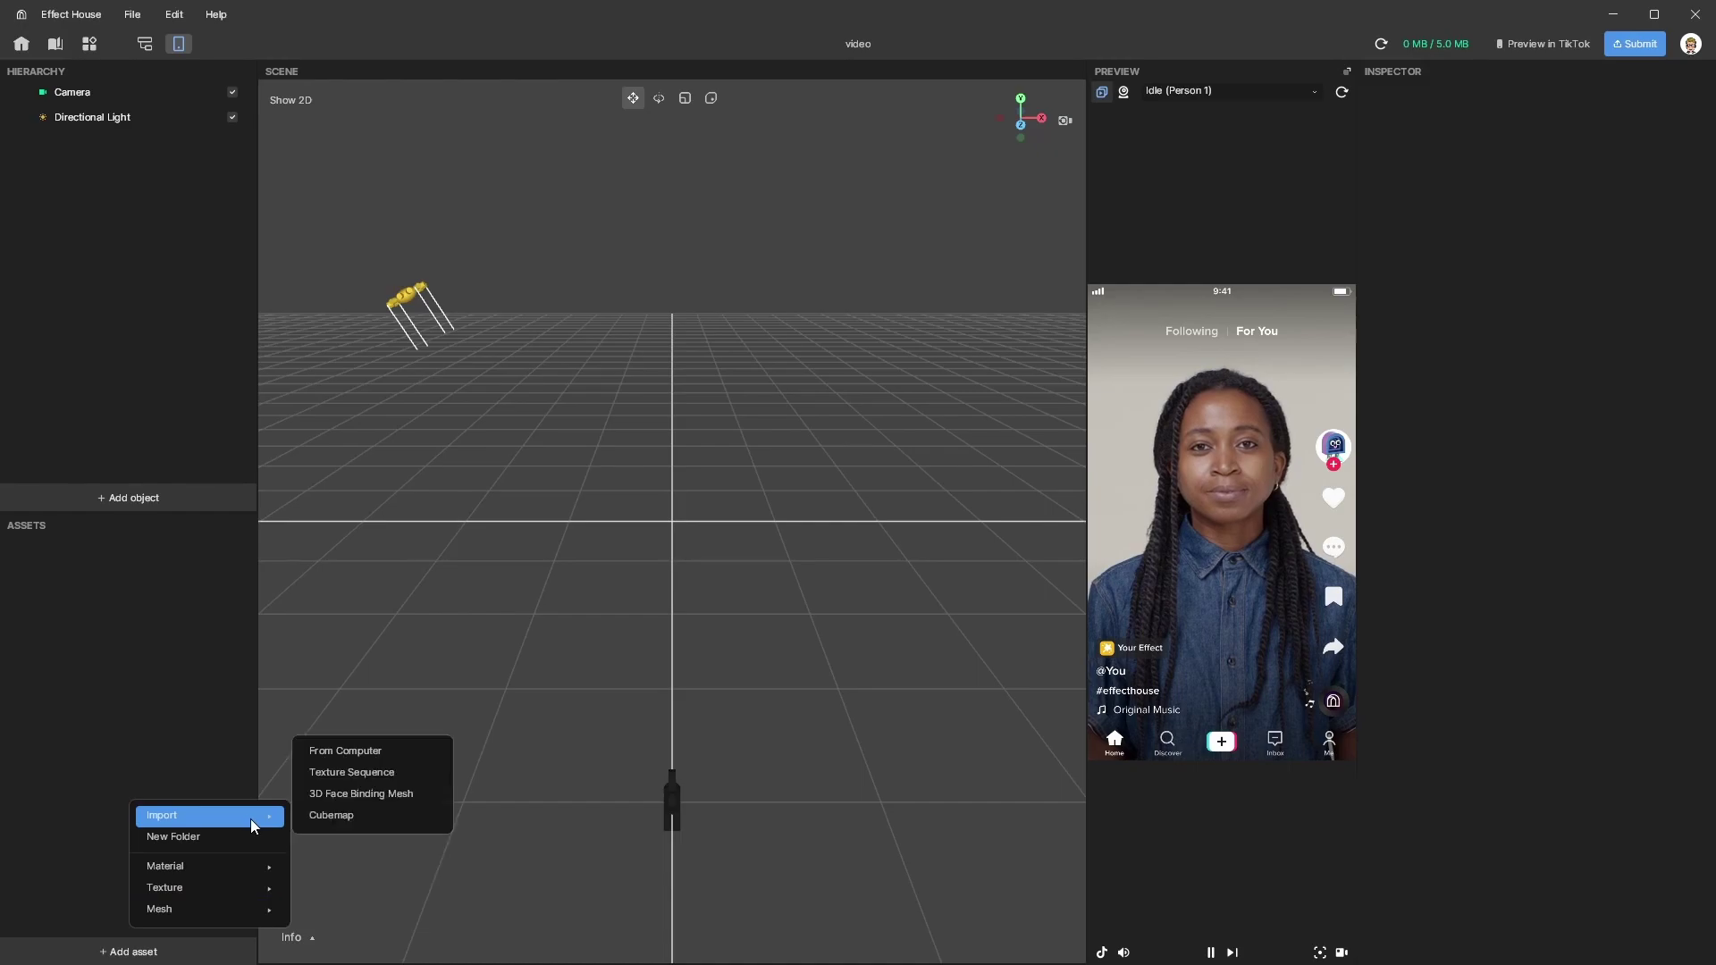
{"action": "left_click", "coordinate": [347, 751]}
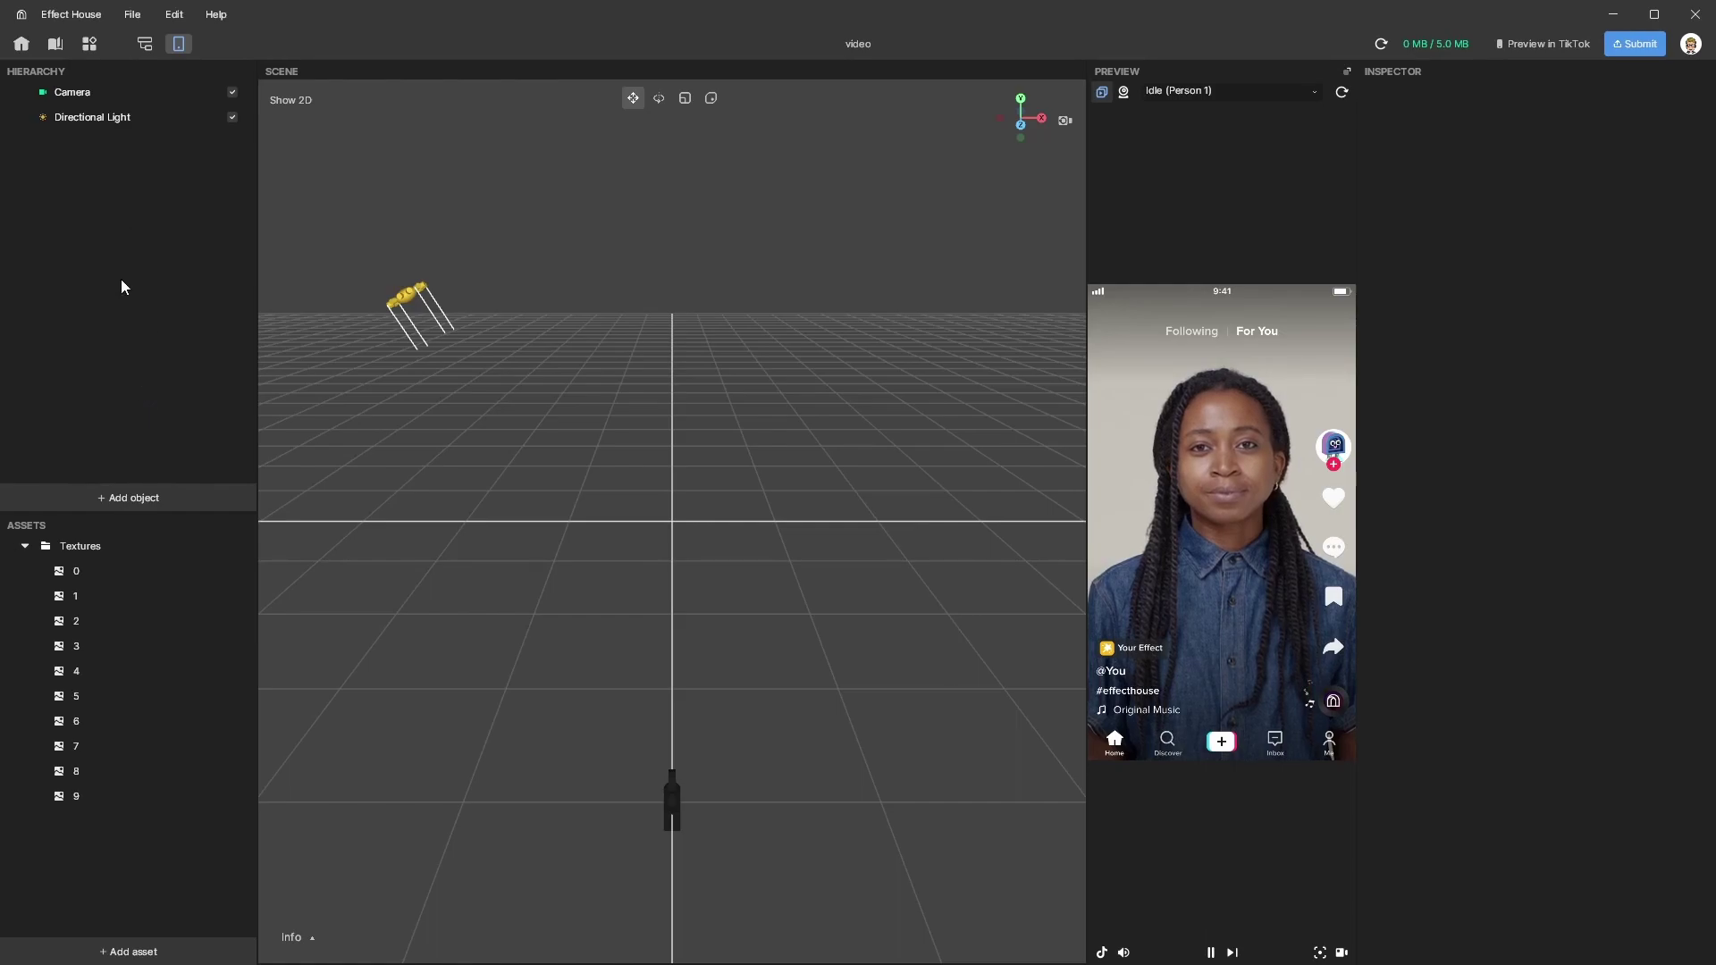
- Add an AR Head Tracker object to the scene
{"action": "left_click", "coordinate": [132, 497]}
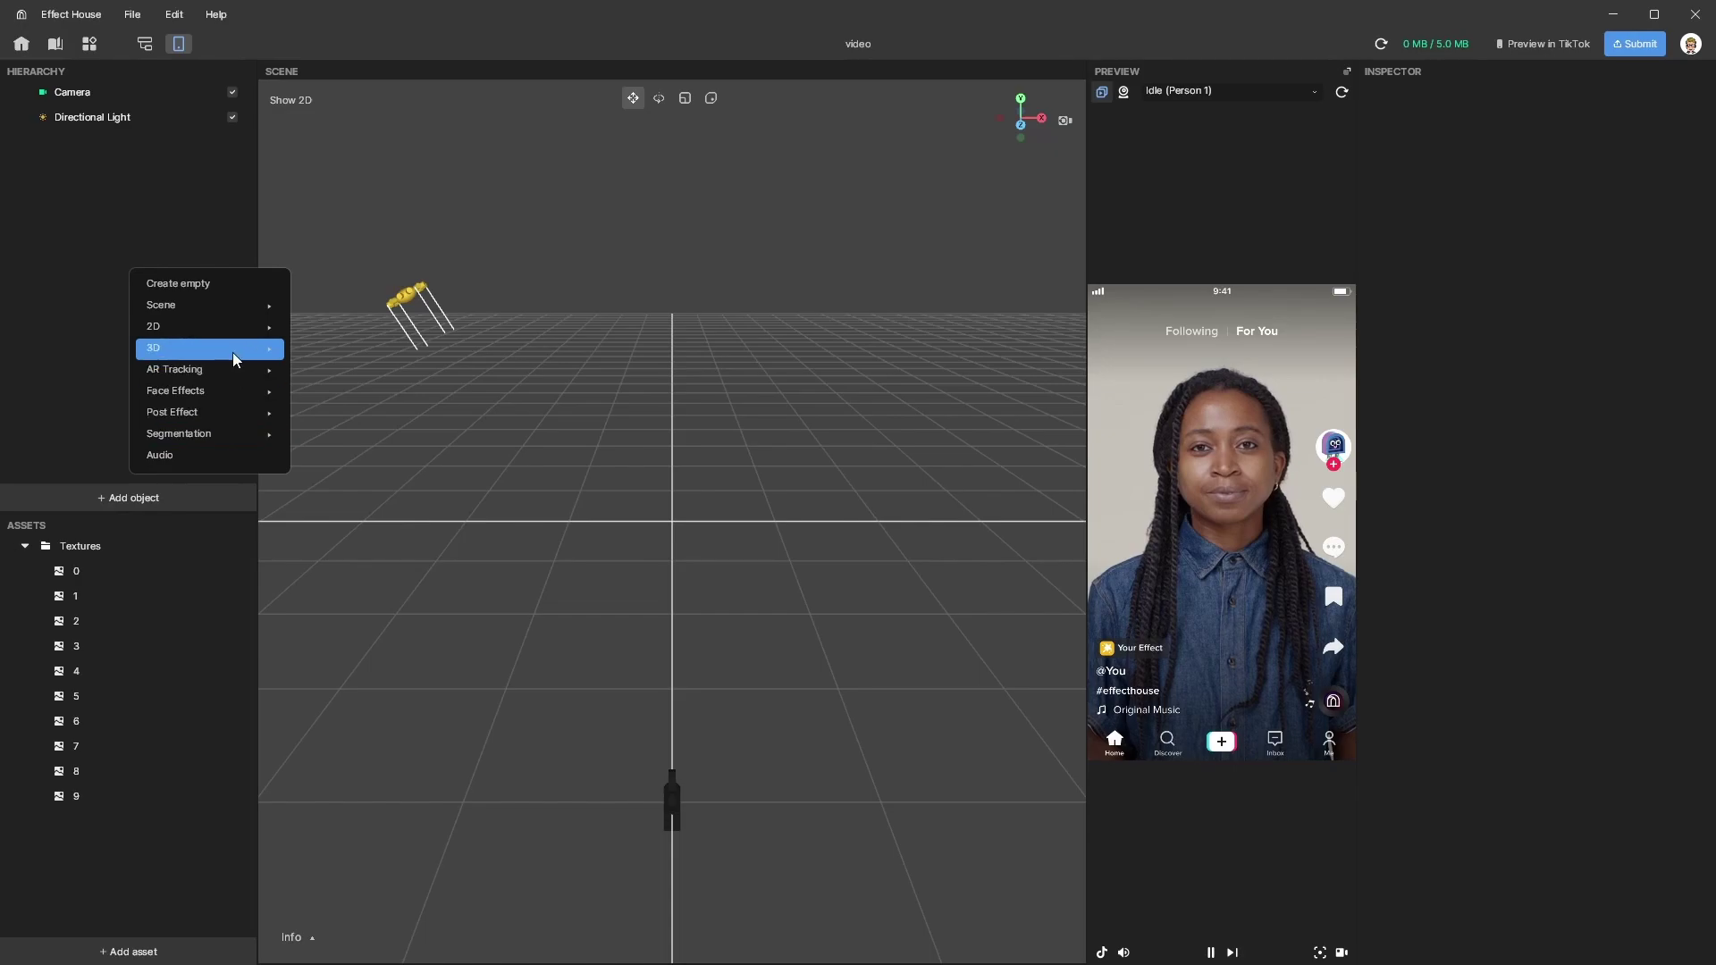
{"action": "mouse_move", "coordinate": [232, 352]}
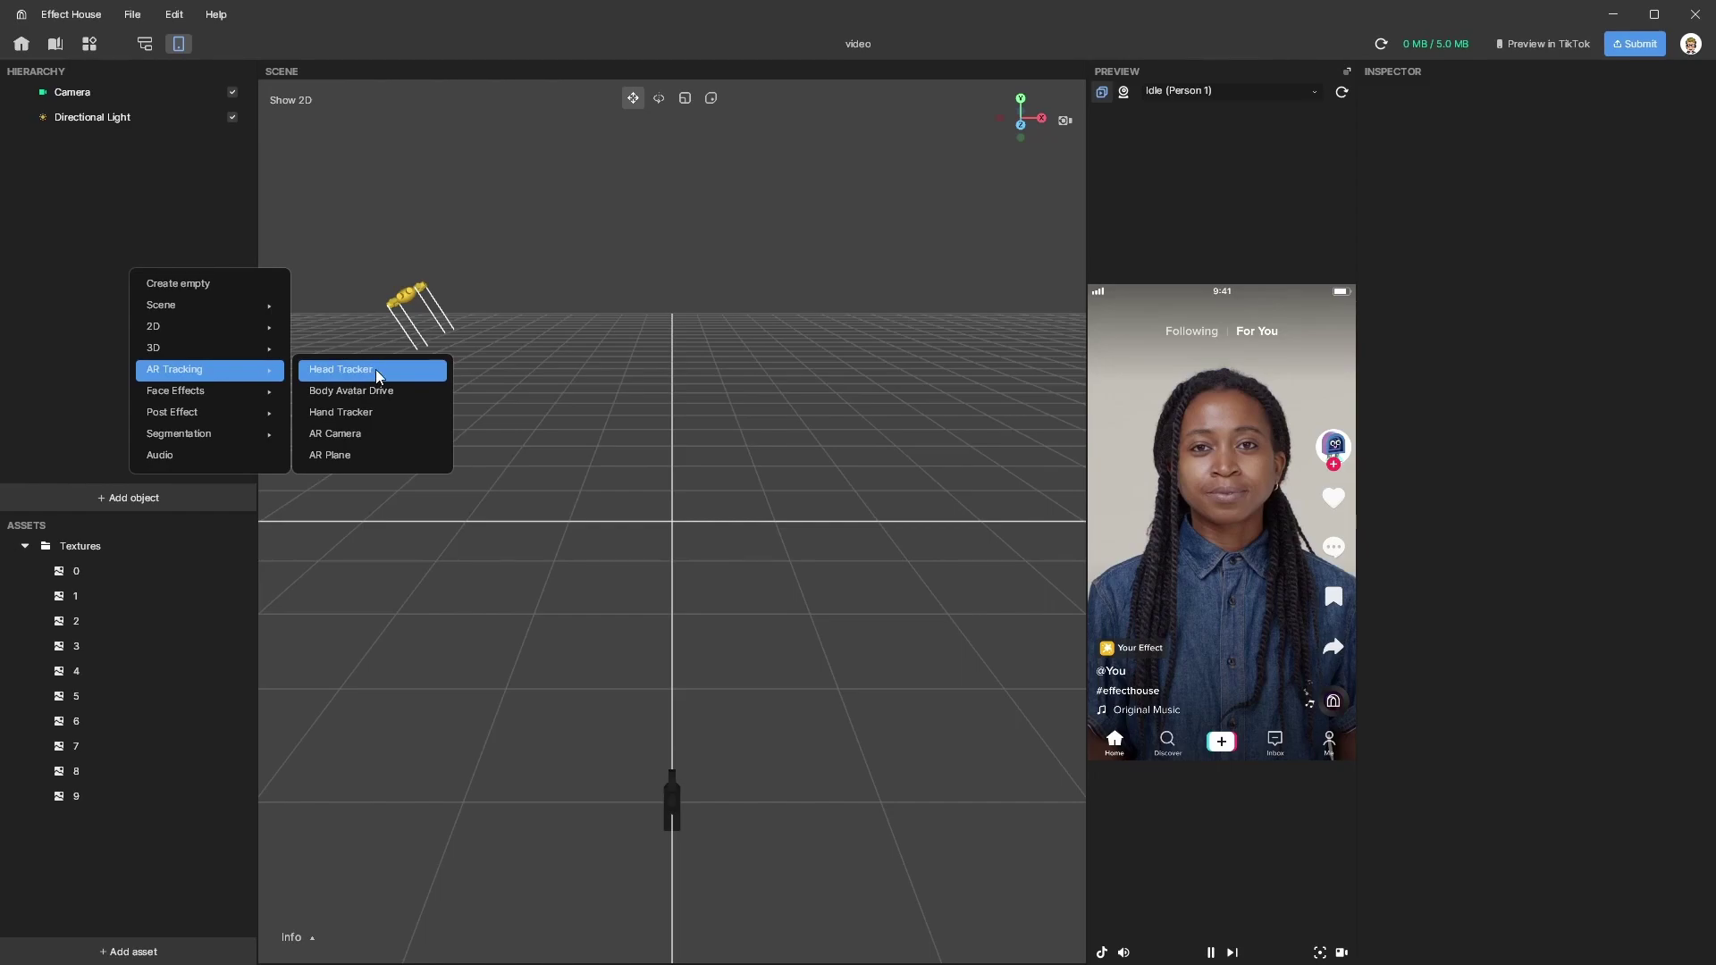
{"action": "key", "text": "Return"}
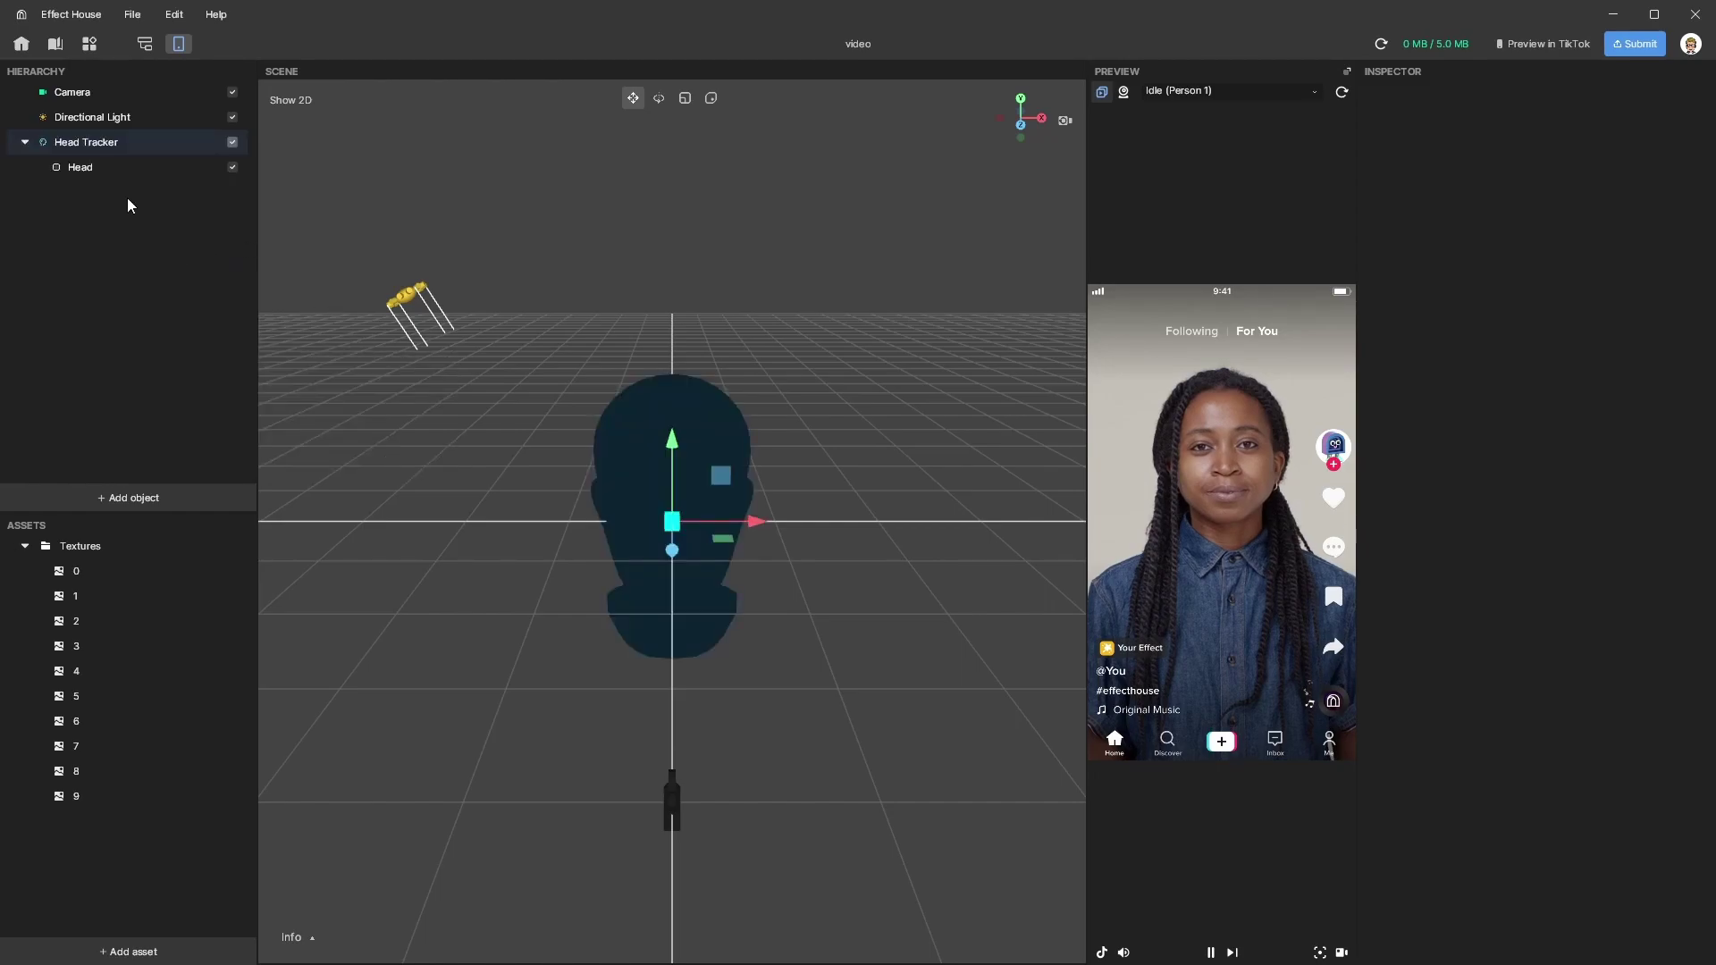
{"action": "left_click", "coordinate": [100, 141]}
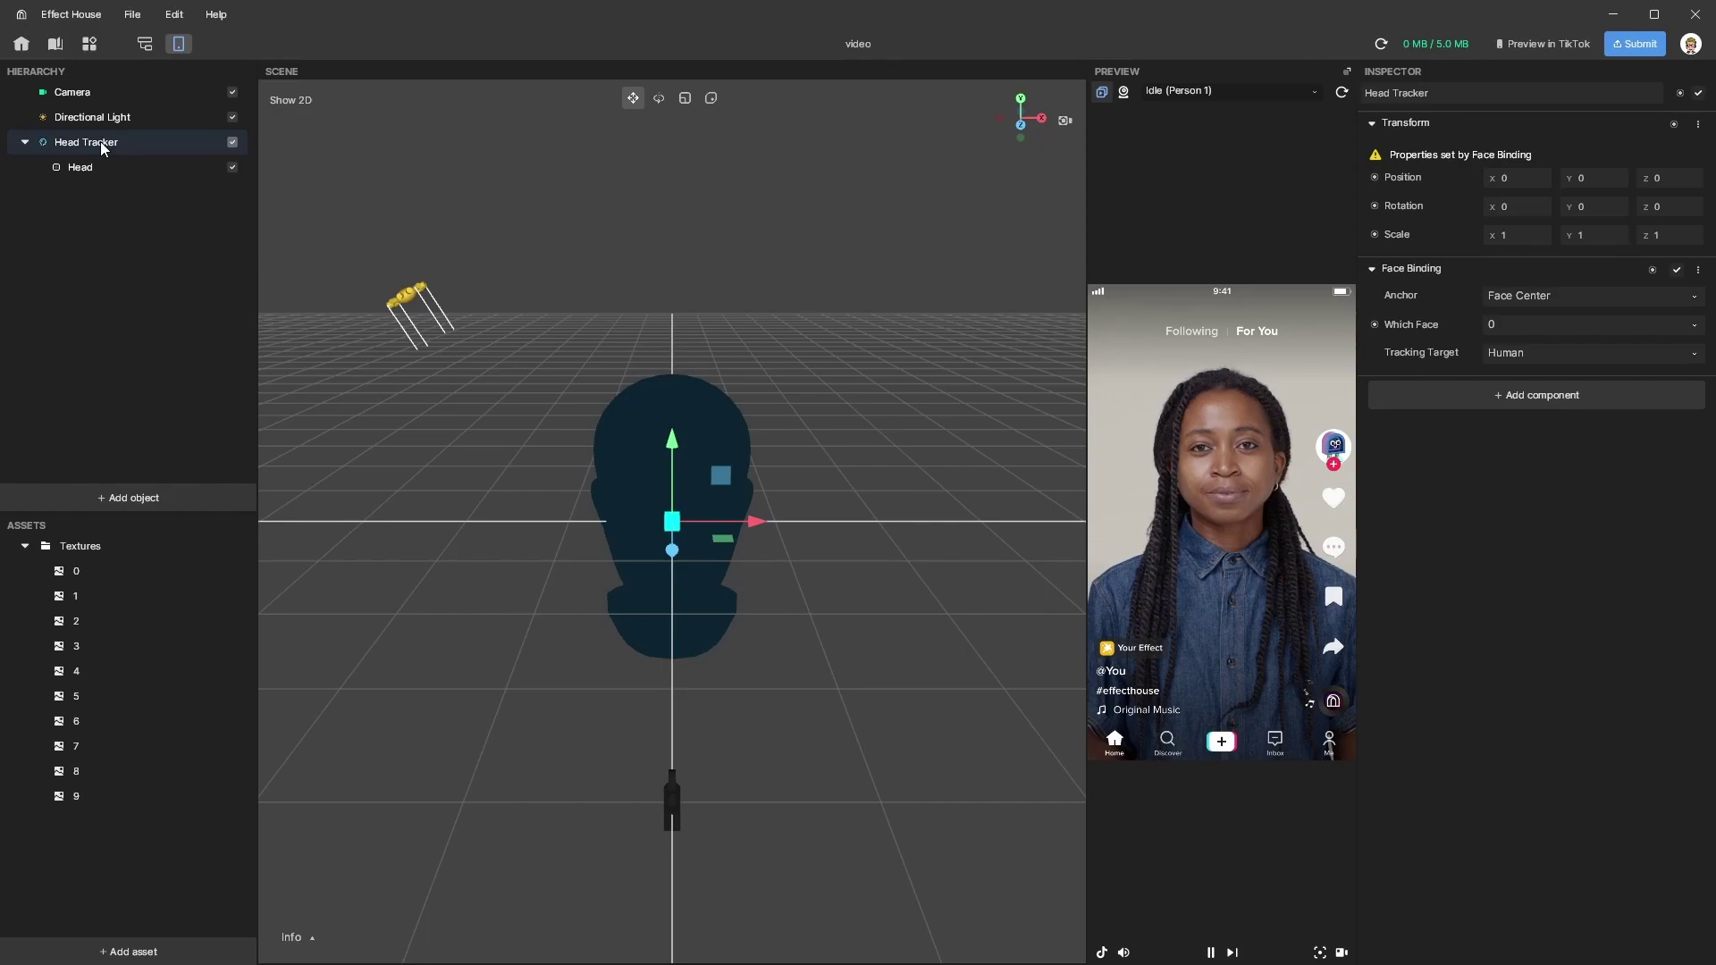
{"action": "right_click", "coordinate": [100, 141]}
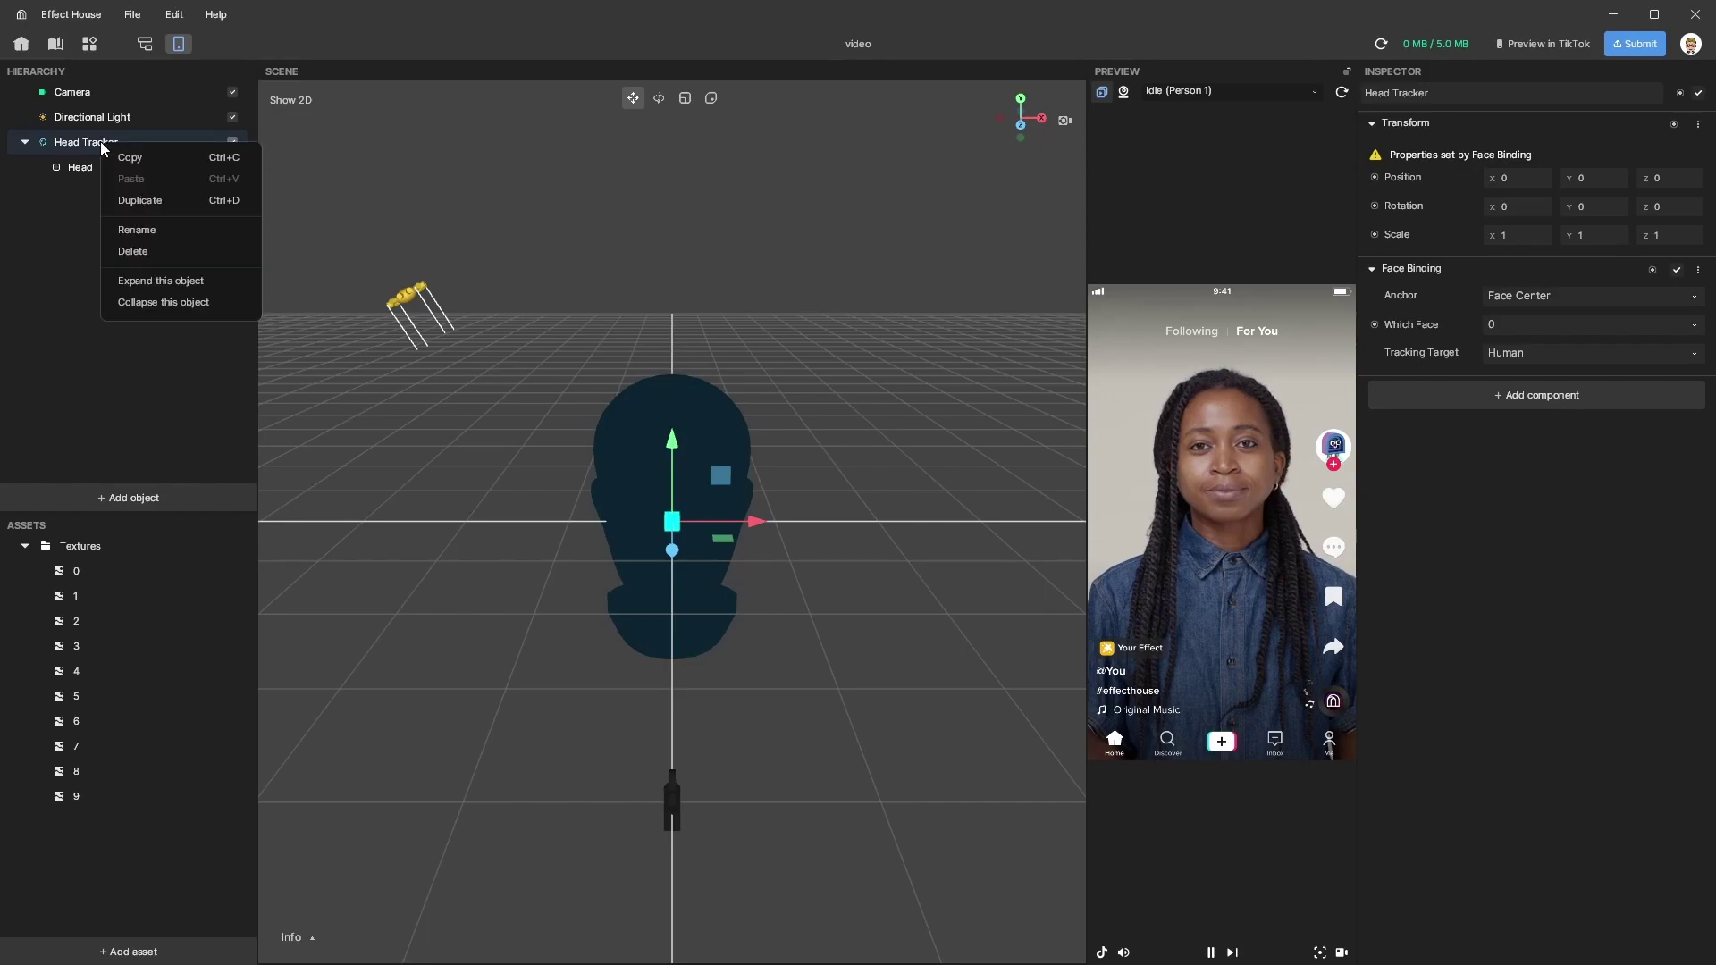
{"action": "left_click", "coordinate": [36, 237]}
{"action": "left_click", "coordinate": [120, 363]}
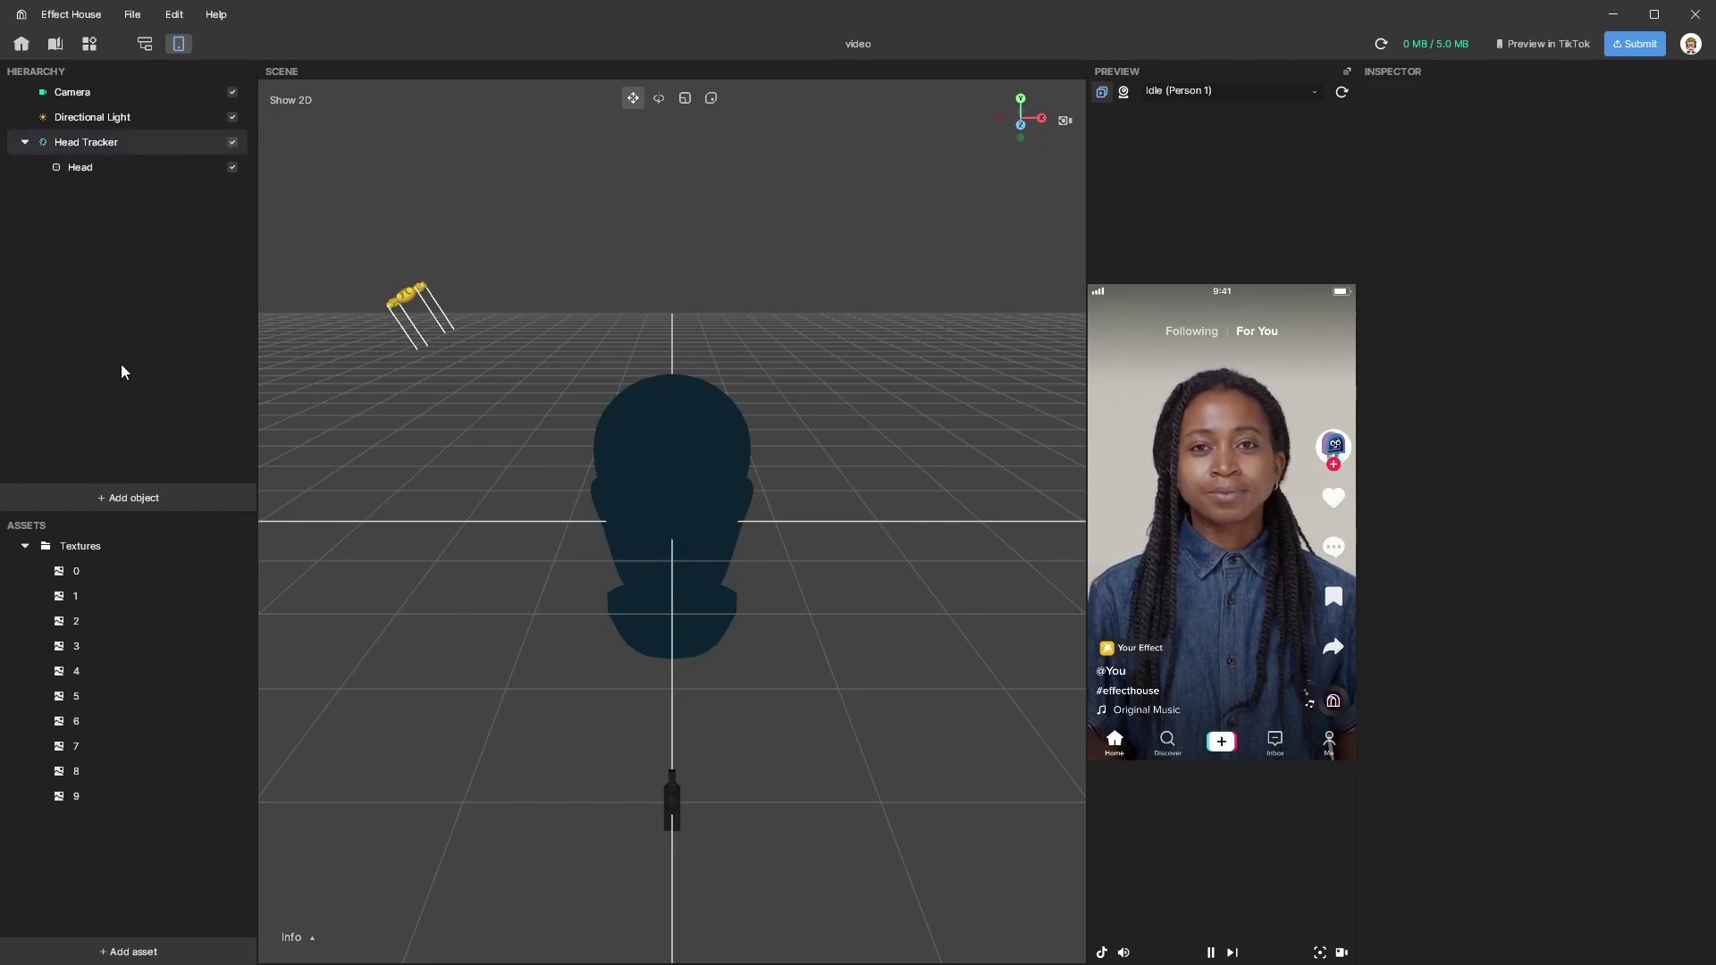
- Create an empty scene object and rename it "number holder"
{"action": "left_click", "coordinate": [156, 491]}
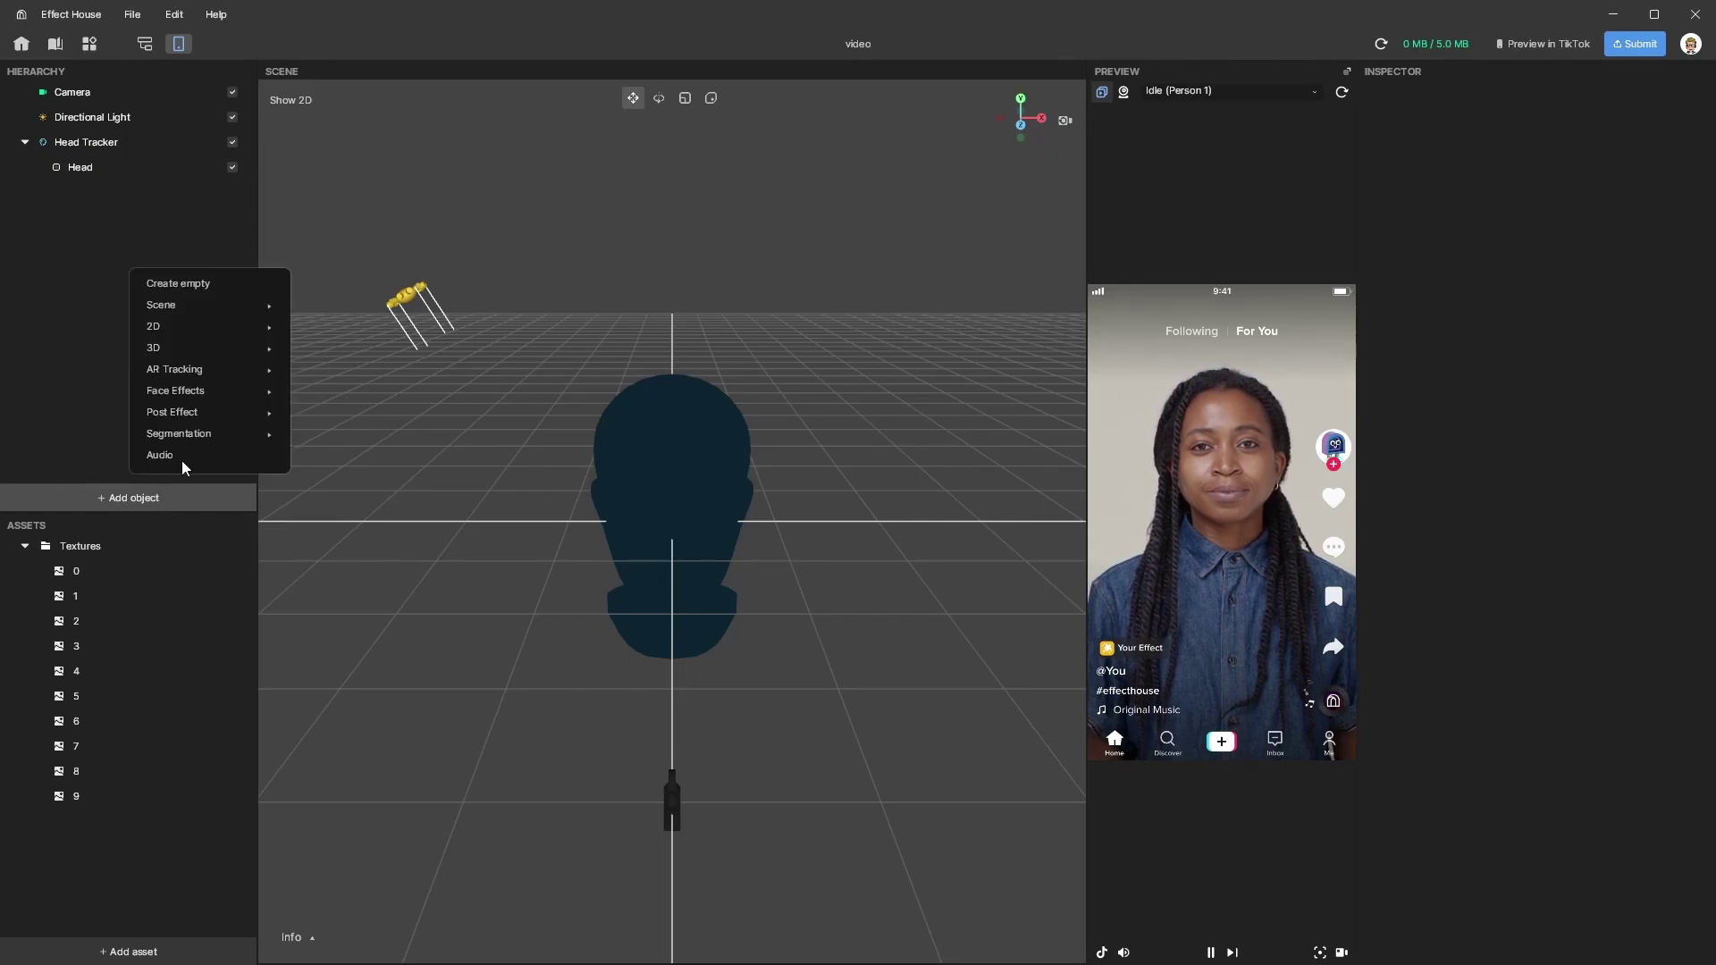
{"action": "left_click", "coordinate": [207, 286]}
{"action": "left_click", "coordinate": [92, 188]}
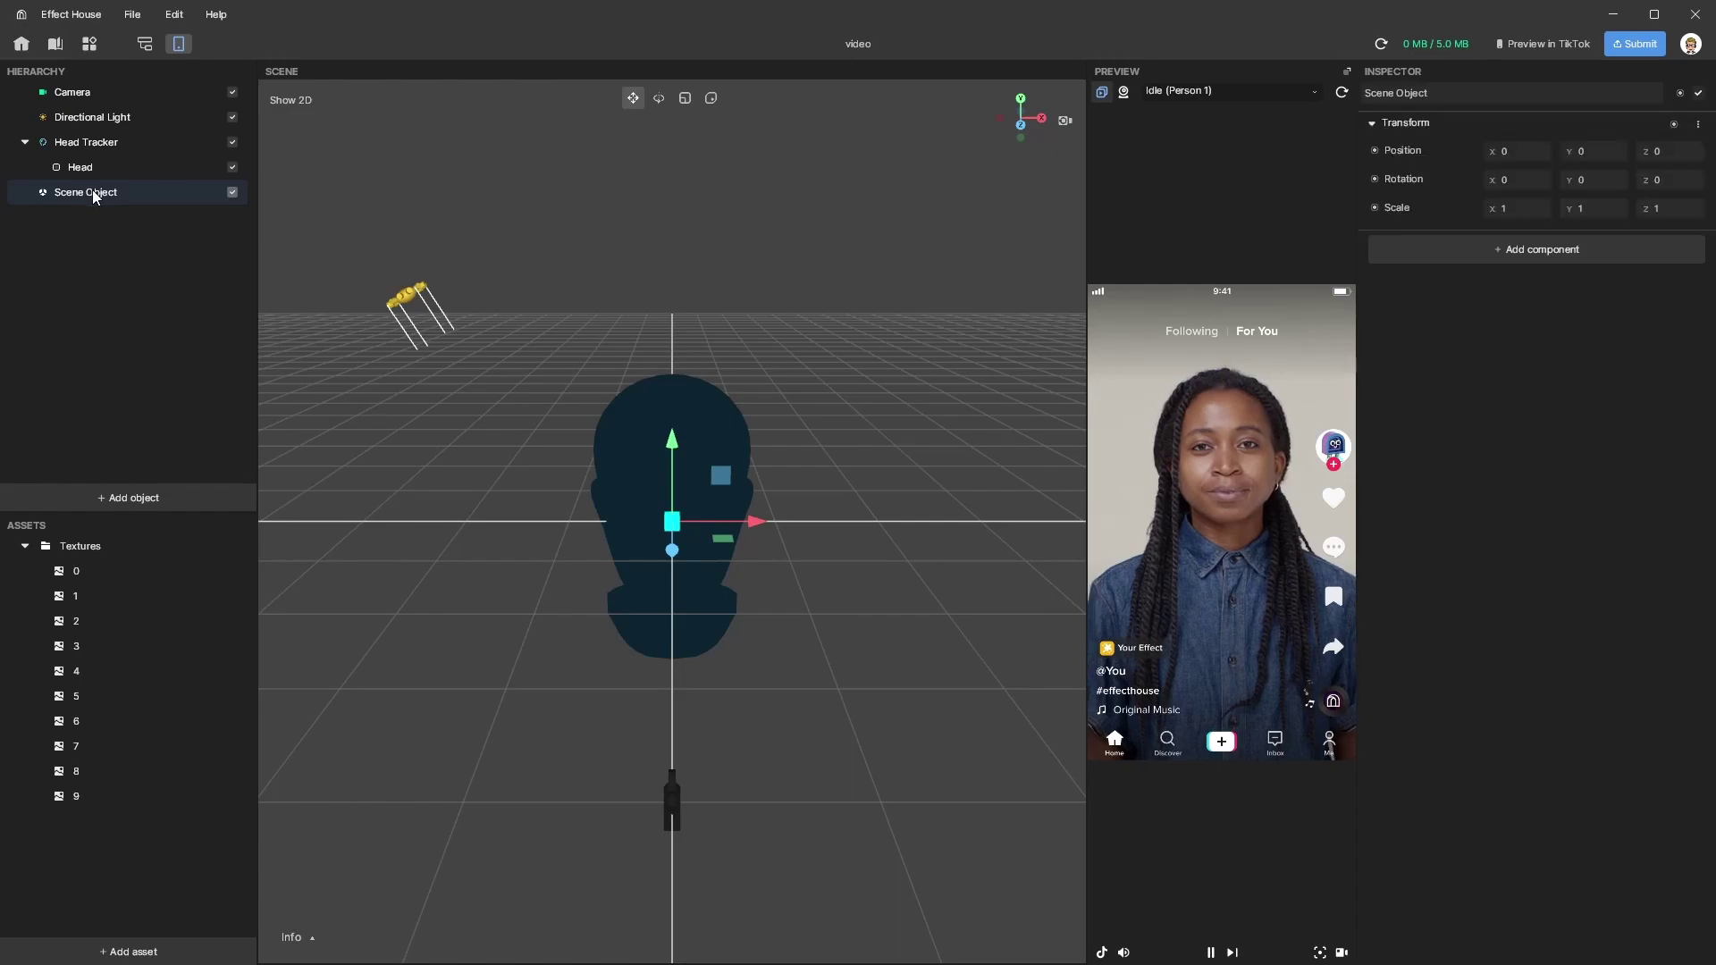
{"action": "right_click", "coordinate": [92, 190]}
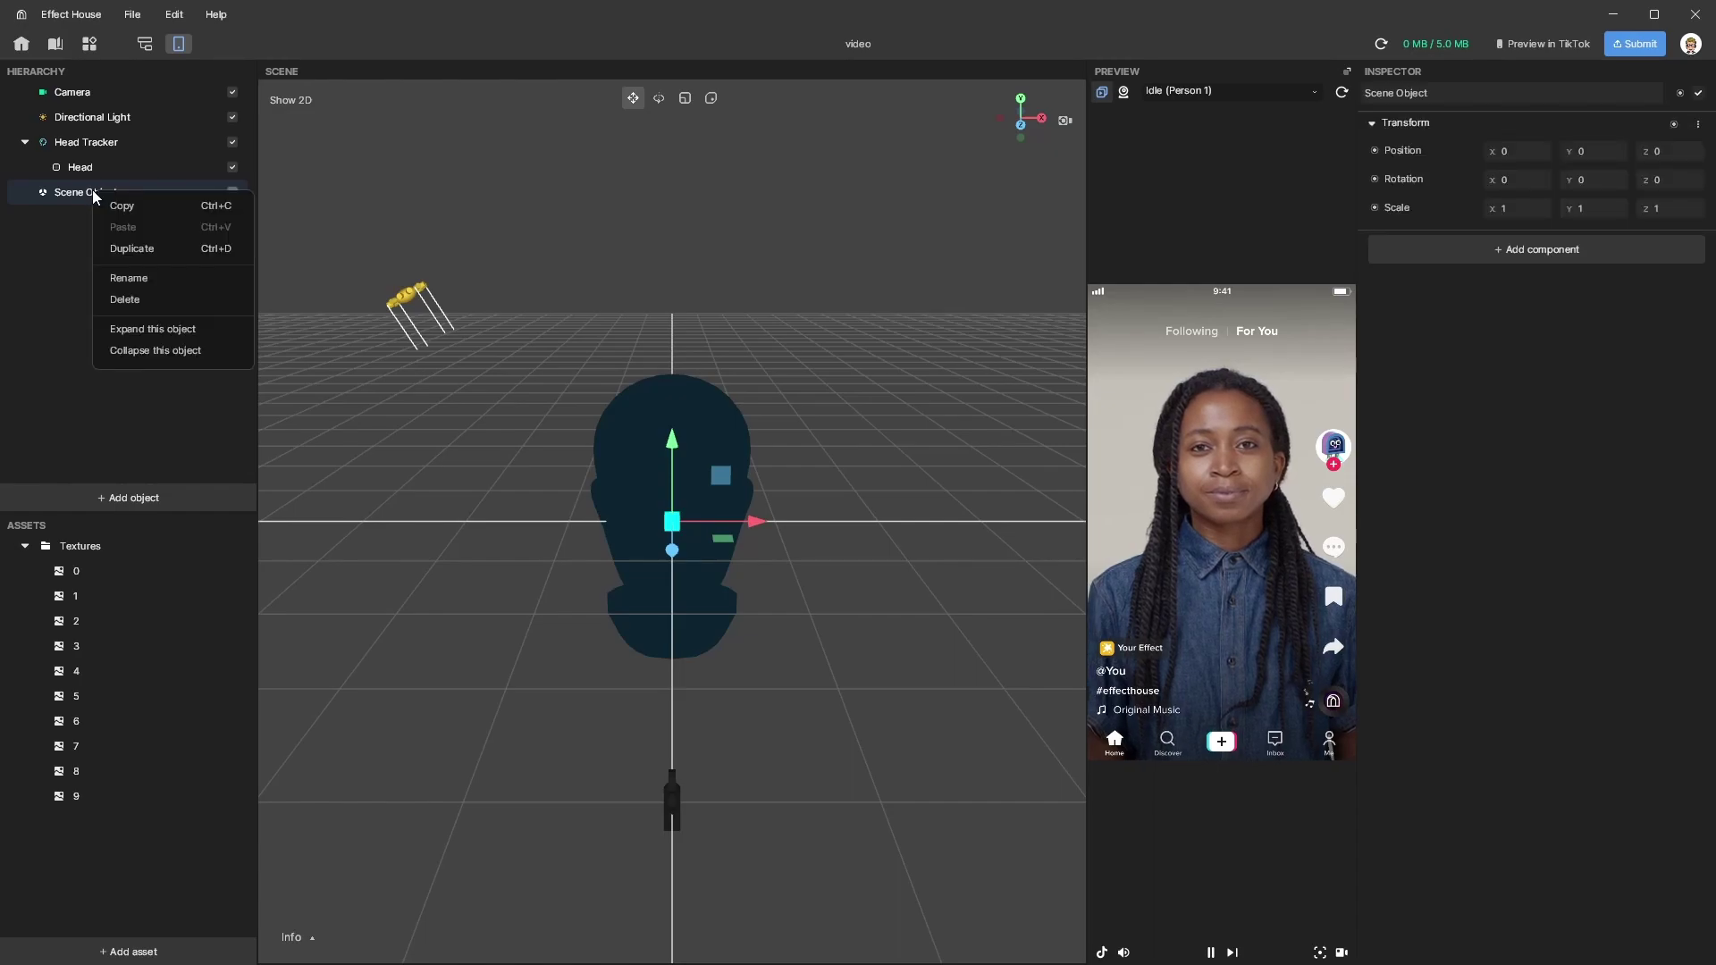
{"action": "left_click", "coordinate": [141, 276]}
{"action": "type", "text": "numbr o"}
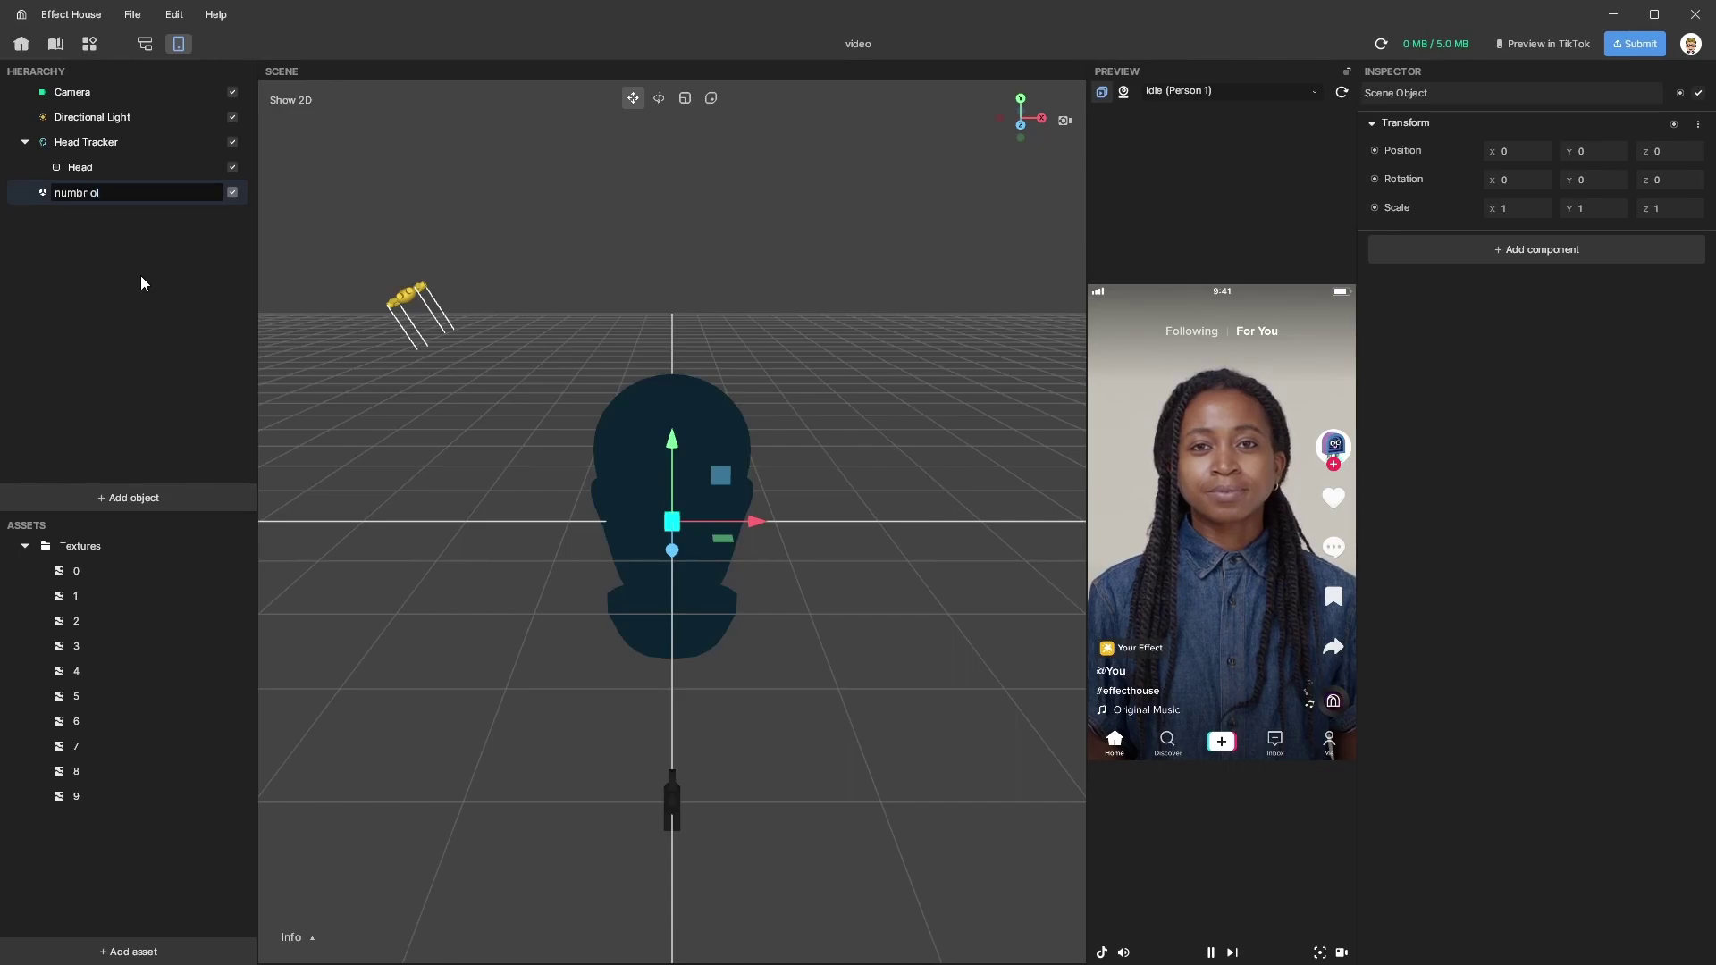
{"action": "type", "text": "l"}
{"action": "key", "text": "BackSpace"}
{"action": "key", "text": "BackSpace"}
{"action": "type", "text": "holder"}
{"action": "key", "text": "Return"}
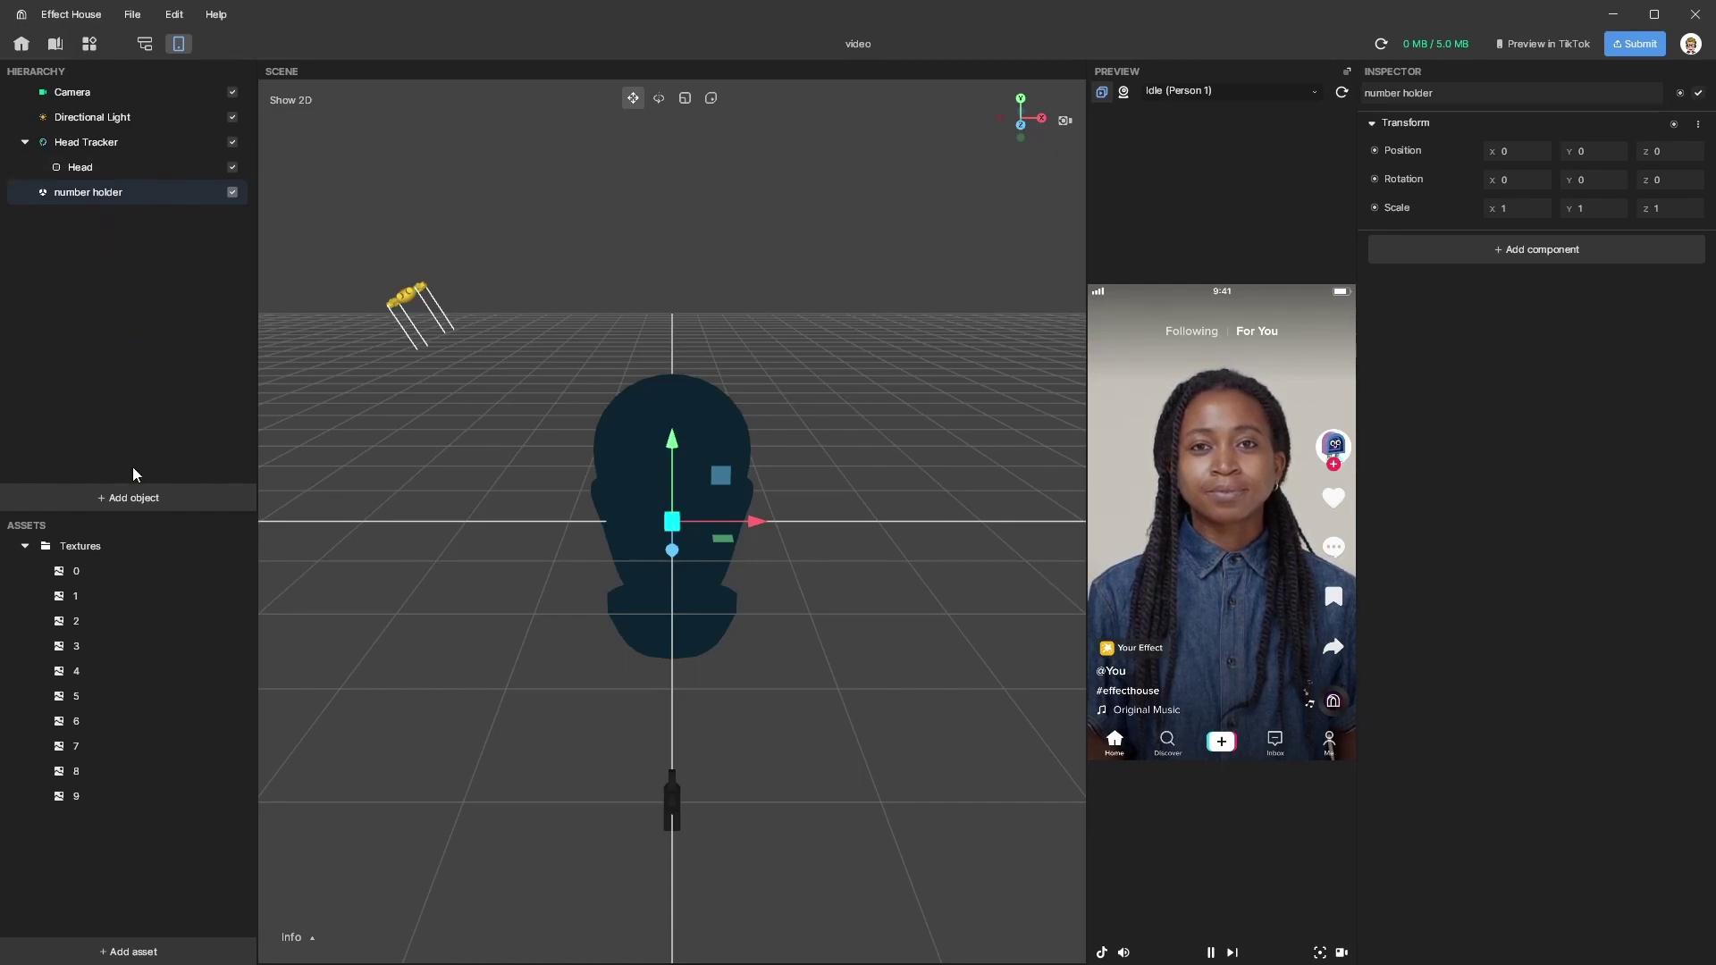
- Add a 3D plane object to the scene
{"action": "left_click", "coordinate": [136, 497]}
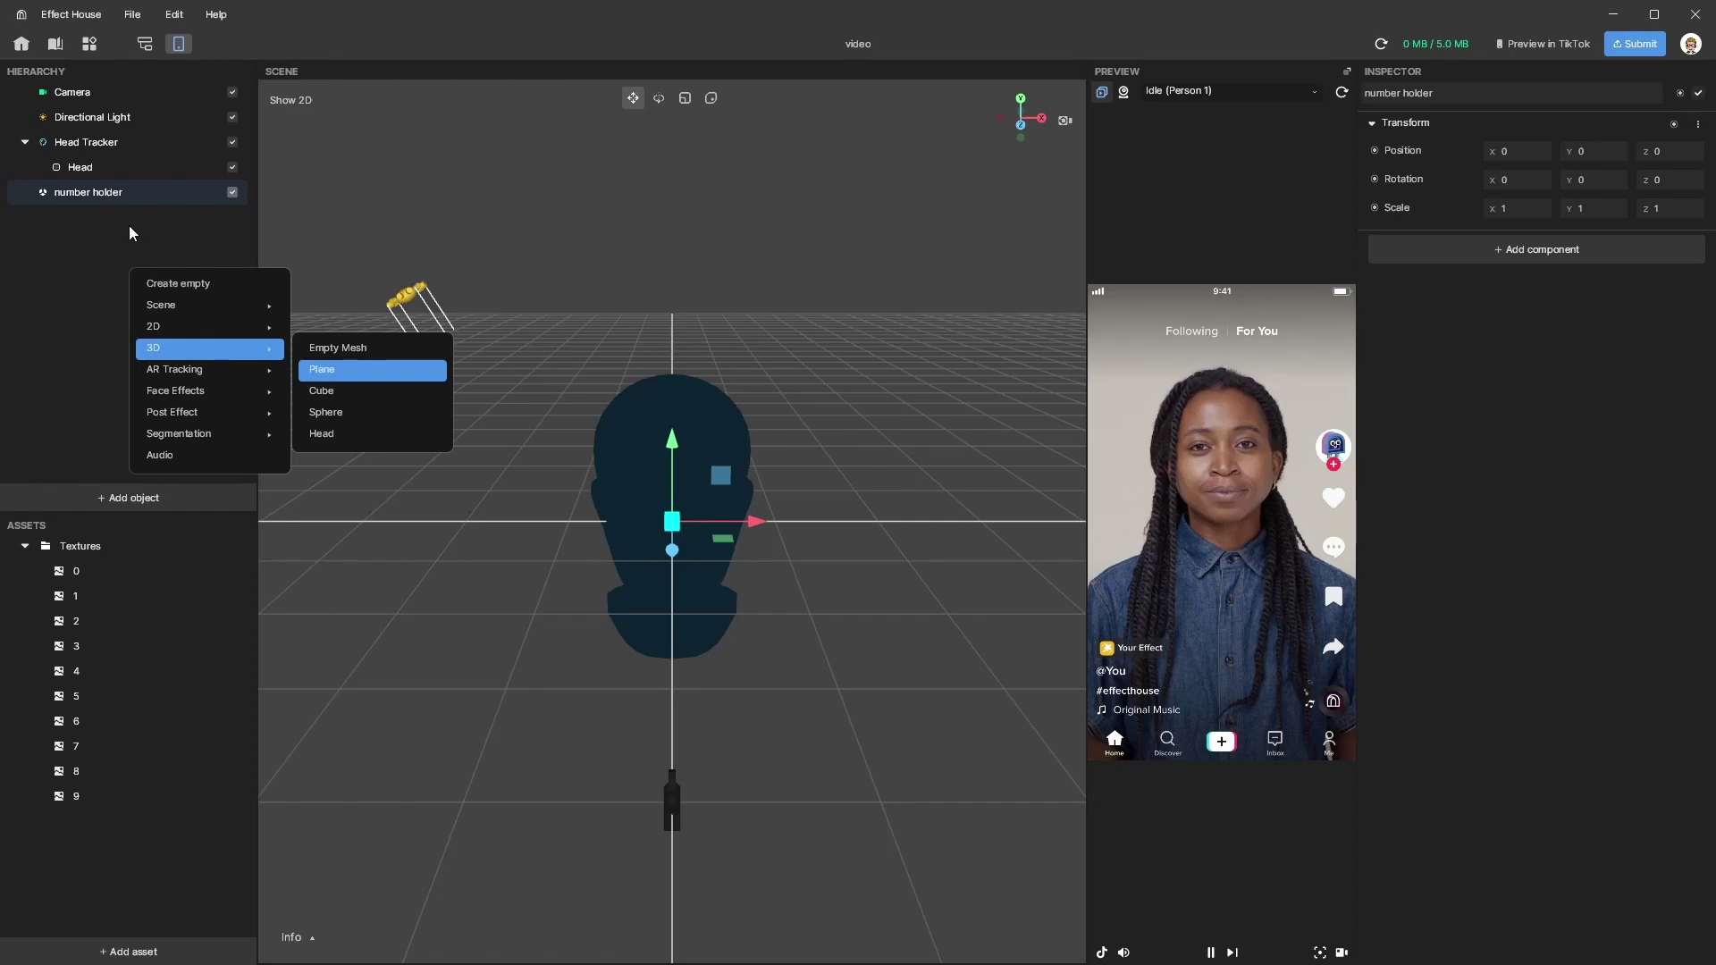
{"action": "left_click", "coordinate": [107, 215]}
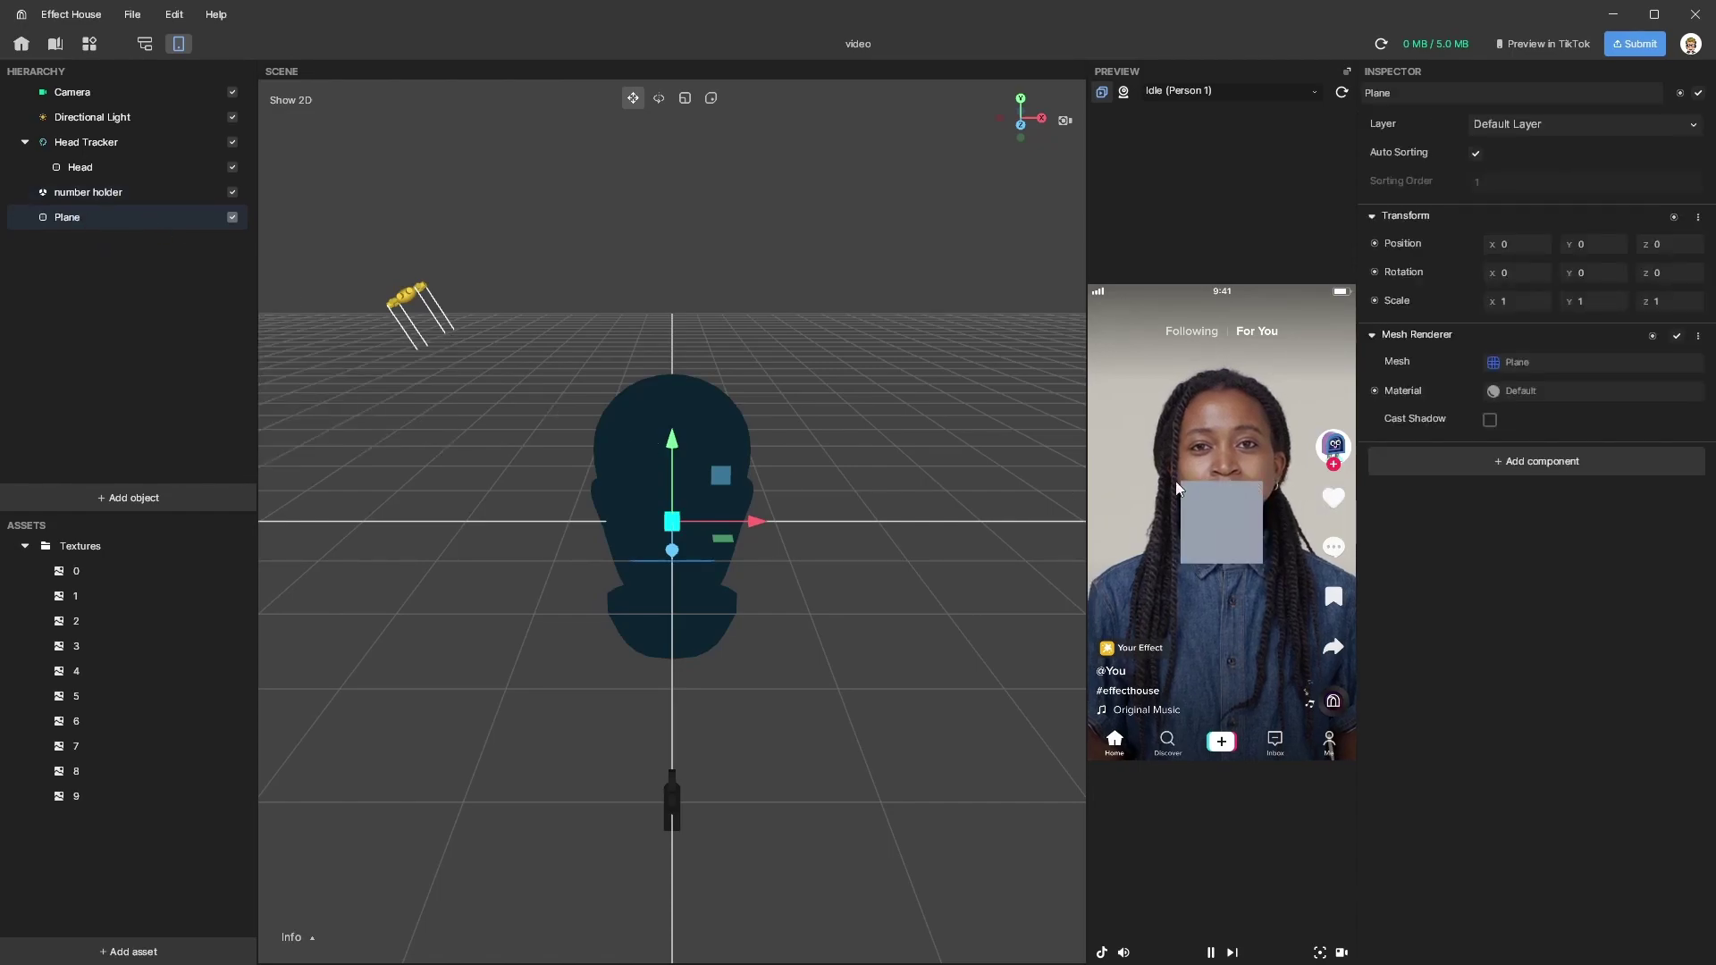
{"action": "right_click_drag", "start_coordinate": [784, 539], "coordinate": [497, 355]}
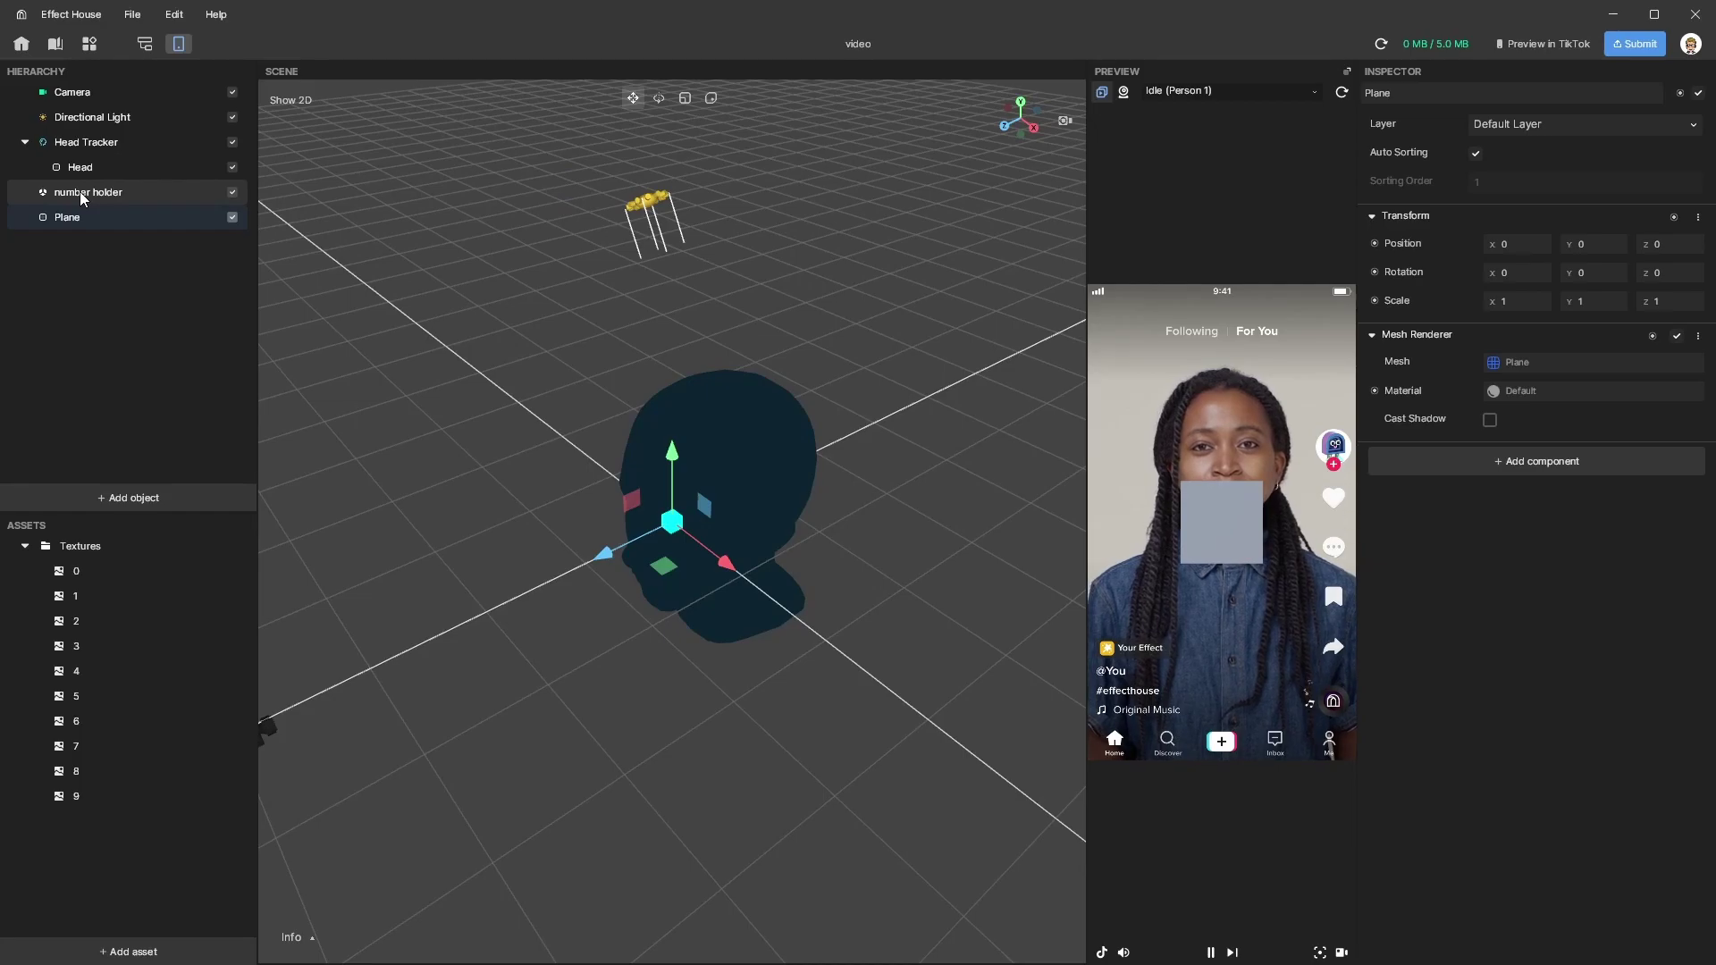
- Nest number holder under Head Tracker and the plane under number holder in the hierarchy
{"action": "left_click", "coordinate": [114, 189]}
{"action": "left_click_drag", "start_coordinate": [72, 196], "coordinate": [88, 148]}
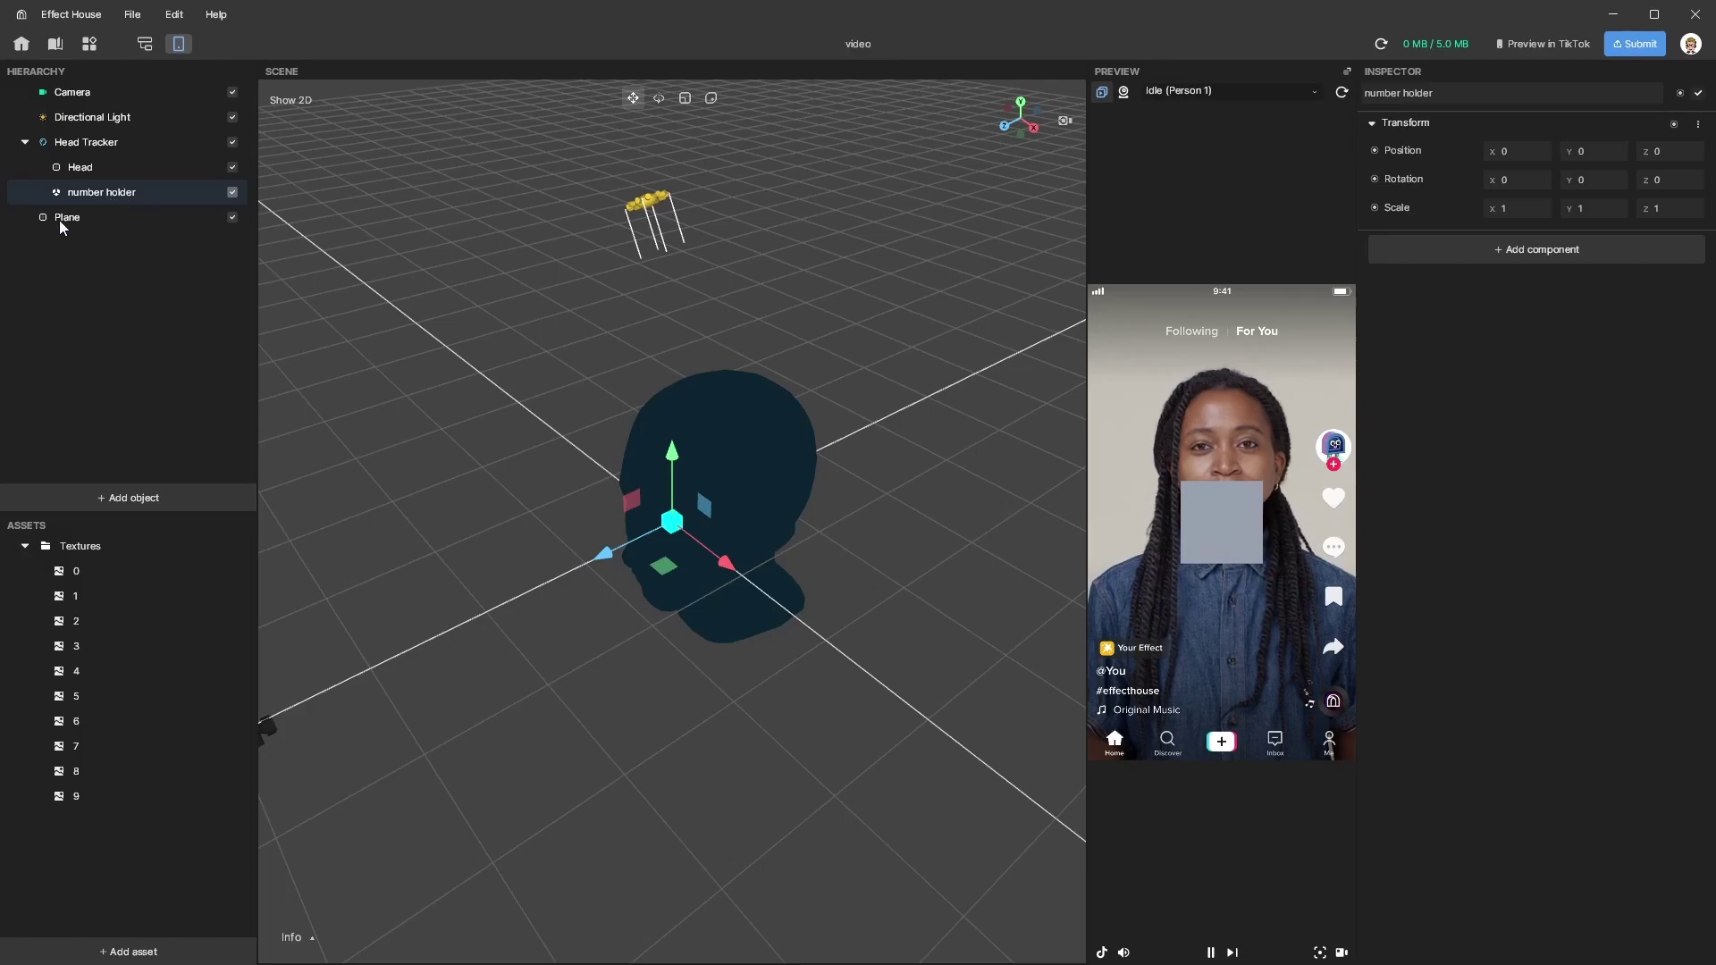
{"action": "left_click_drag", "start_coordinate": [63, 213], "coordinate": [110, 194]}
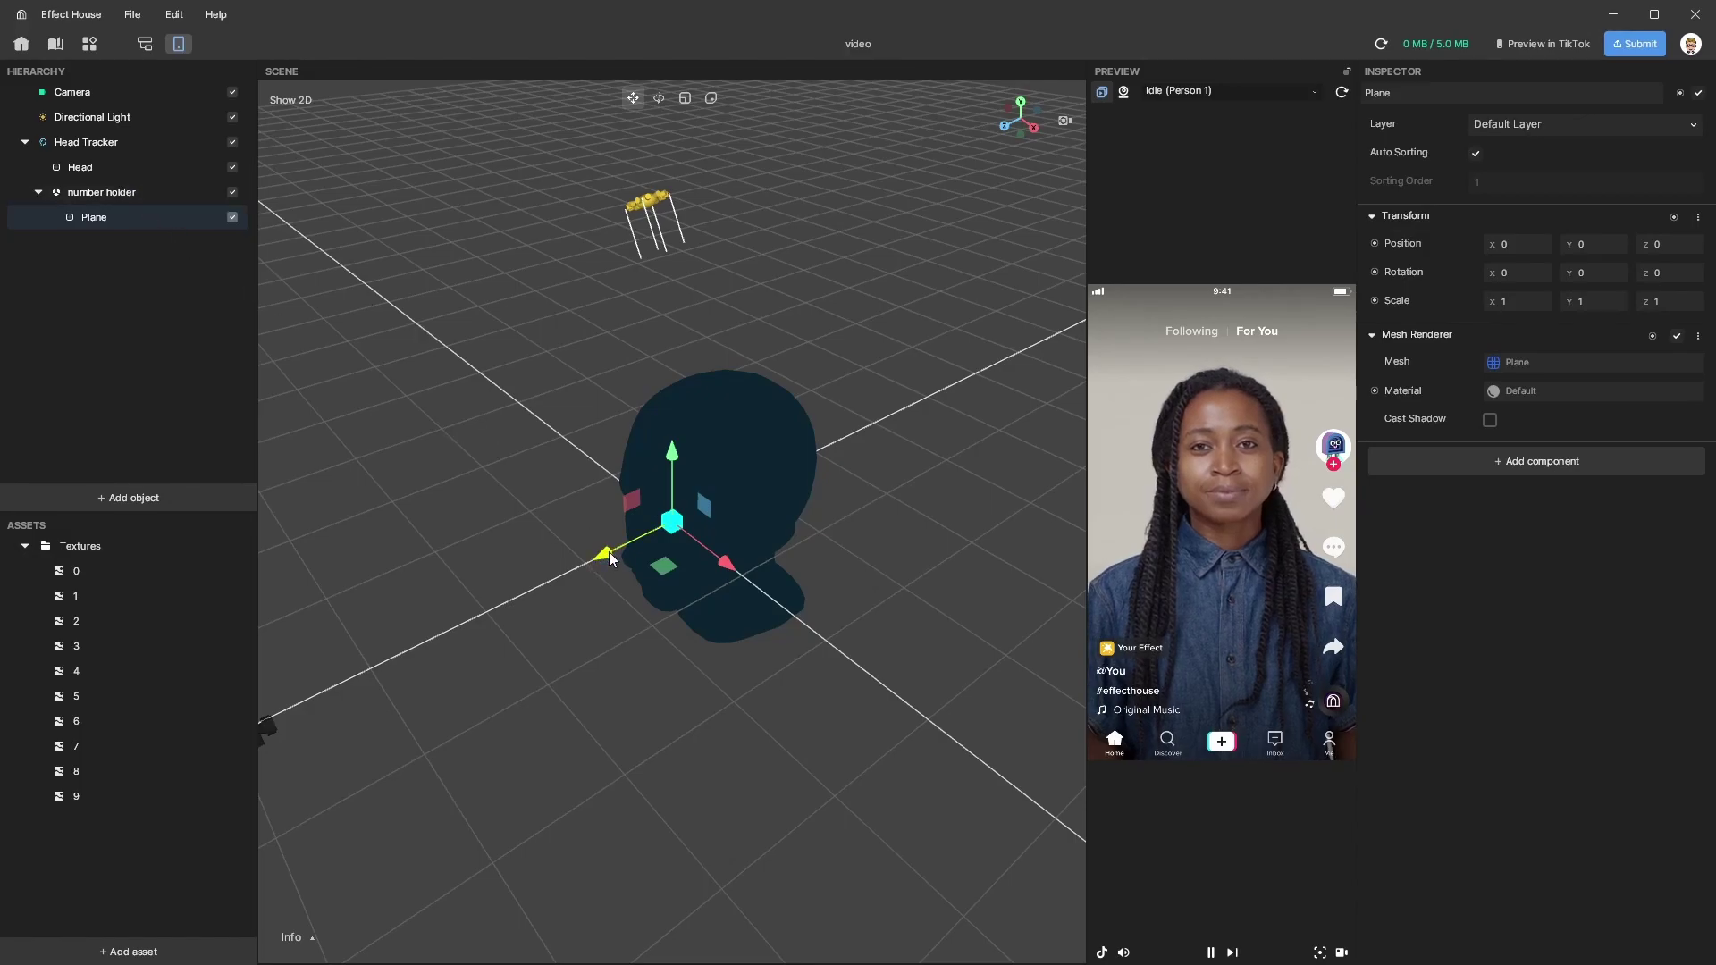
- Move the plane in front of one side of the forehead, to about X -3.47, Y 9.45, Z 5.12
{"action": "left_click_drag", "start_coordinate": [608, 556], "coordinate": [564, 572]}
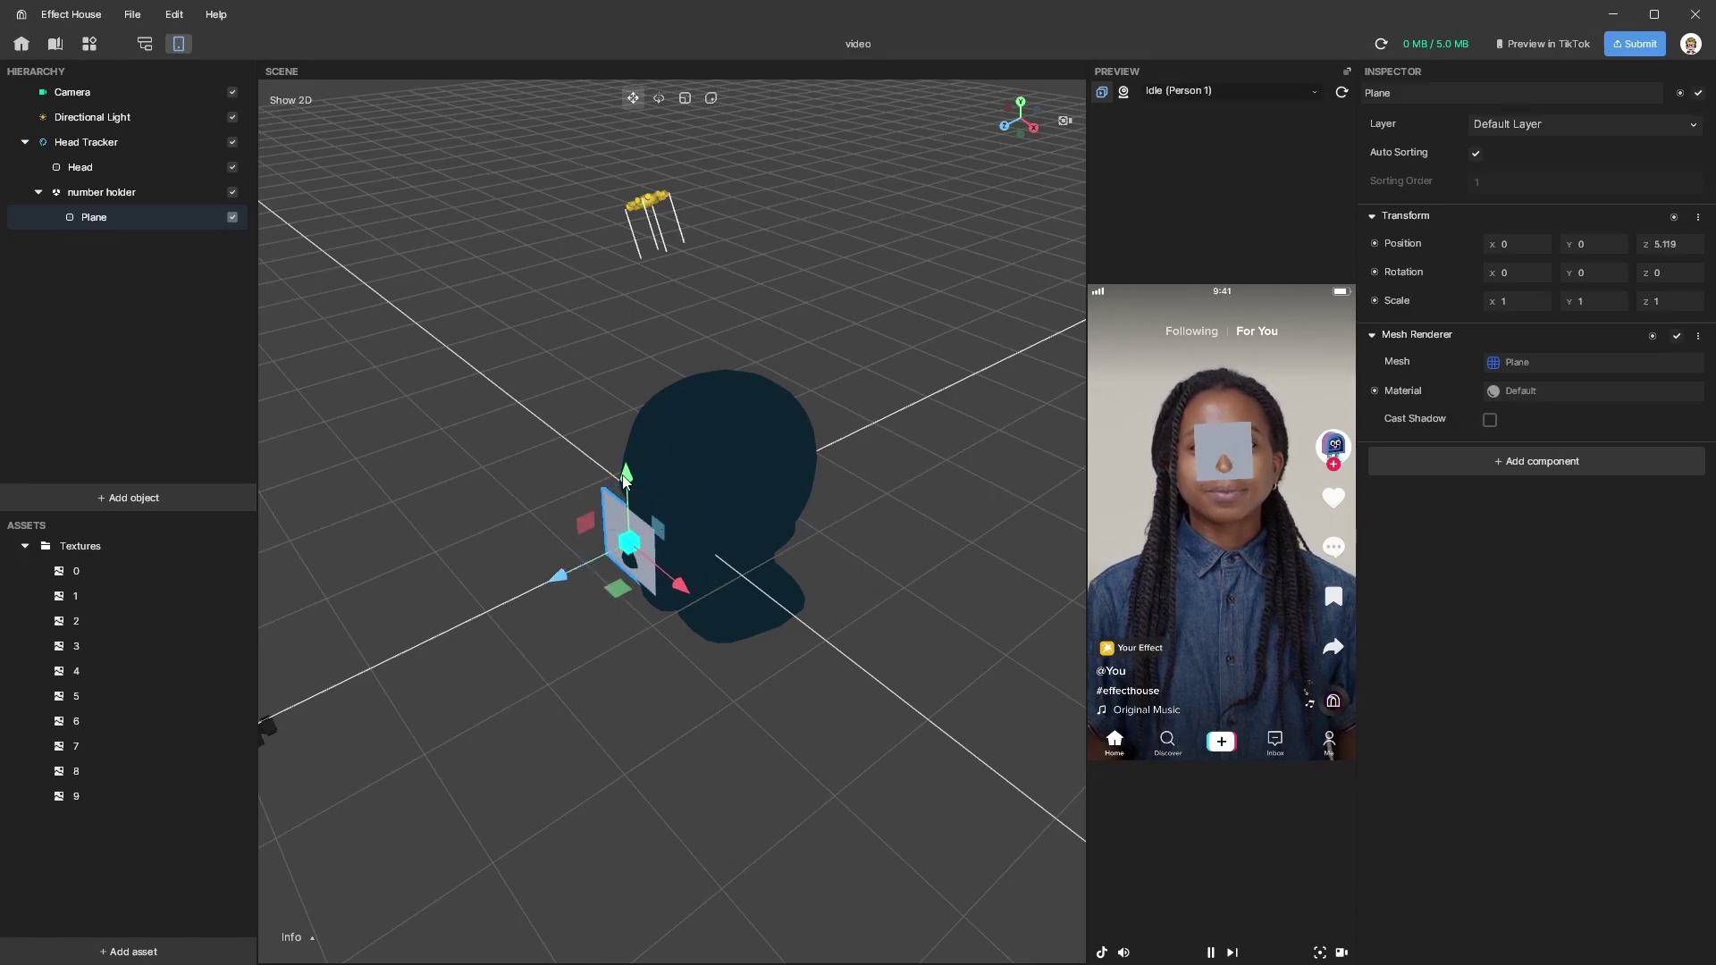
{"action": "left_click_drag", "start_coordinate": [629, 470], "coordinate": [626, 379]}
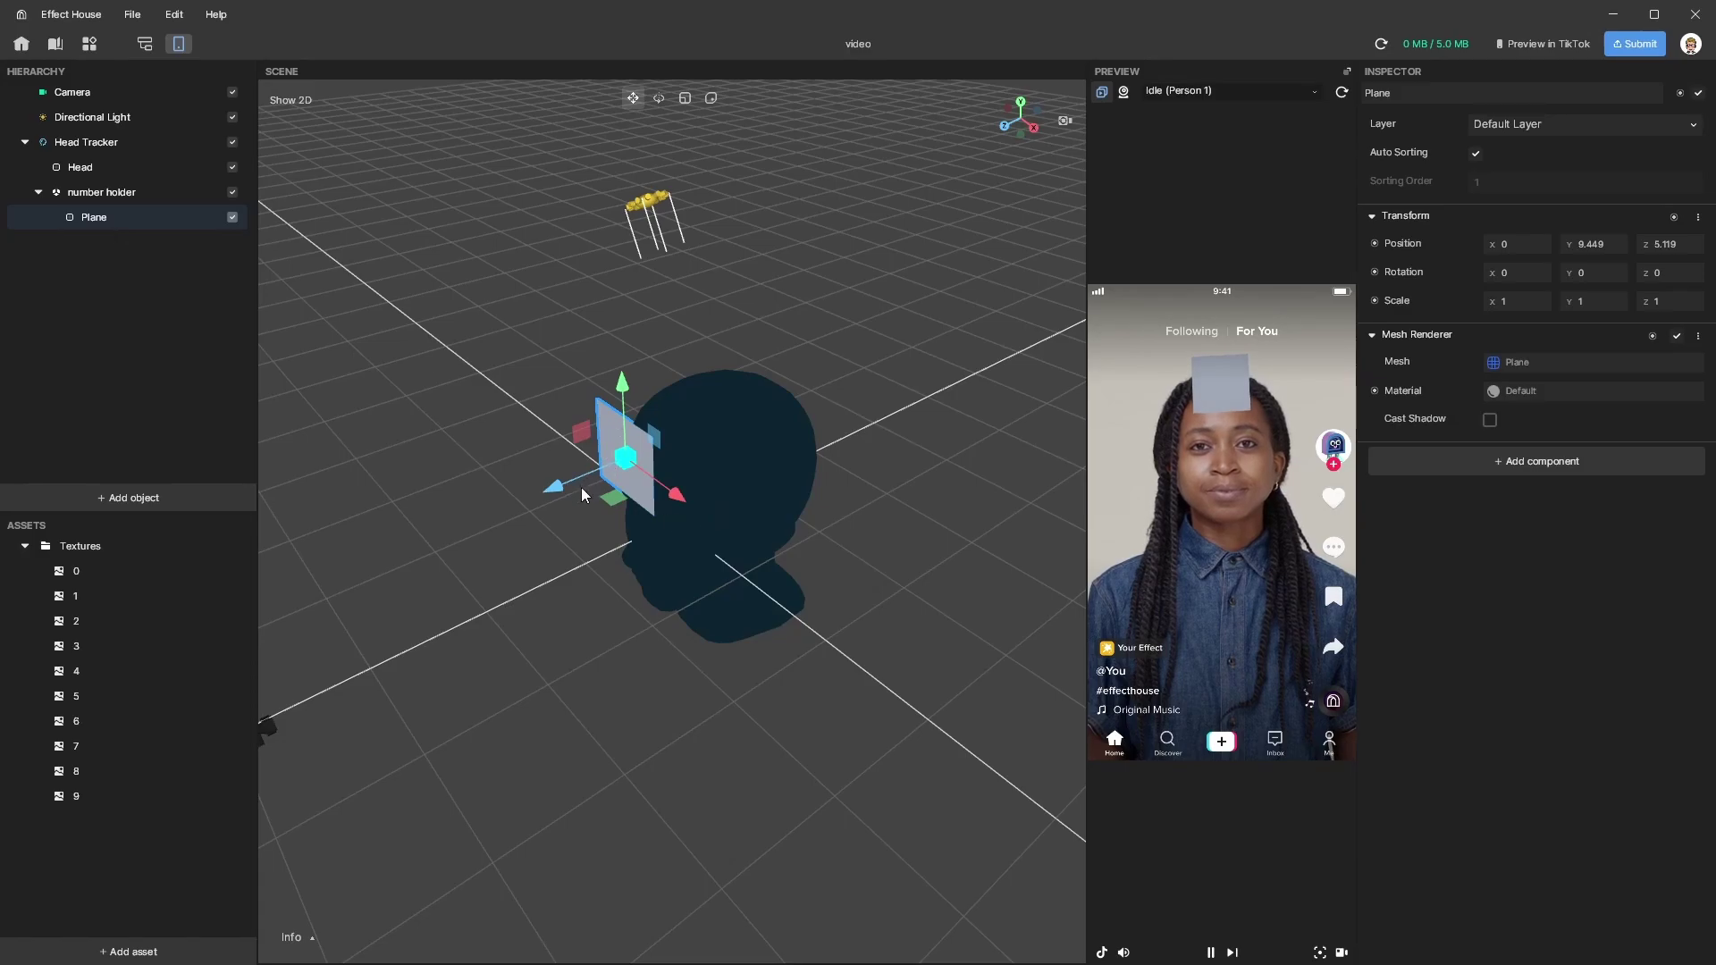
{"action": "middle_click_drag", "start_coordinate": [574, 549], "coordinate": [780, 437]}
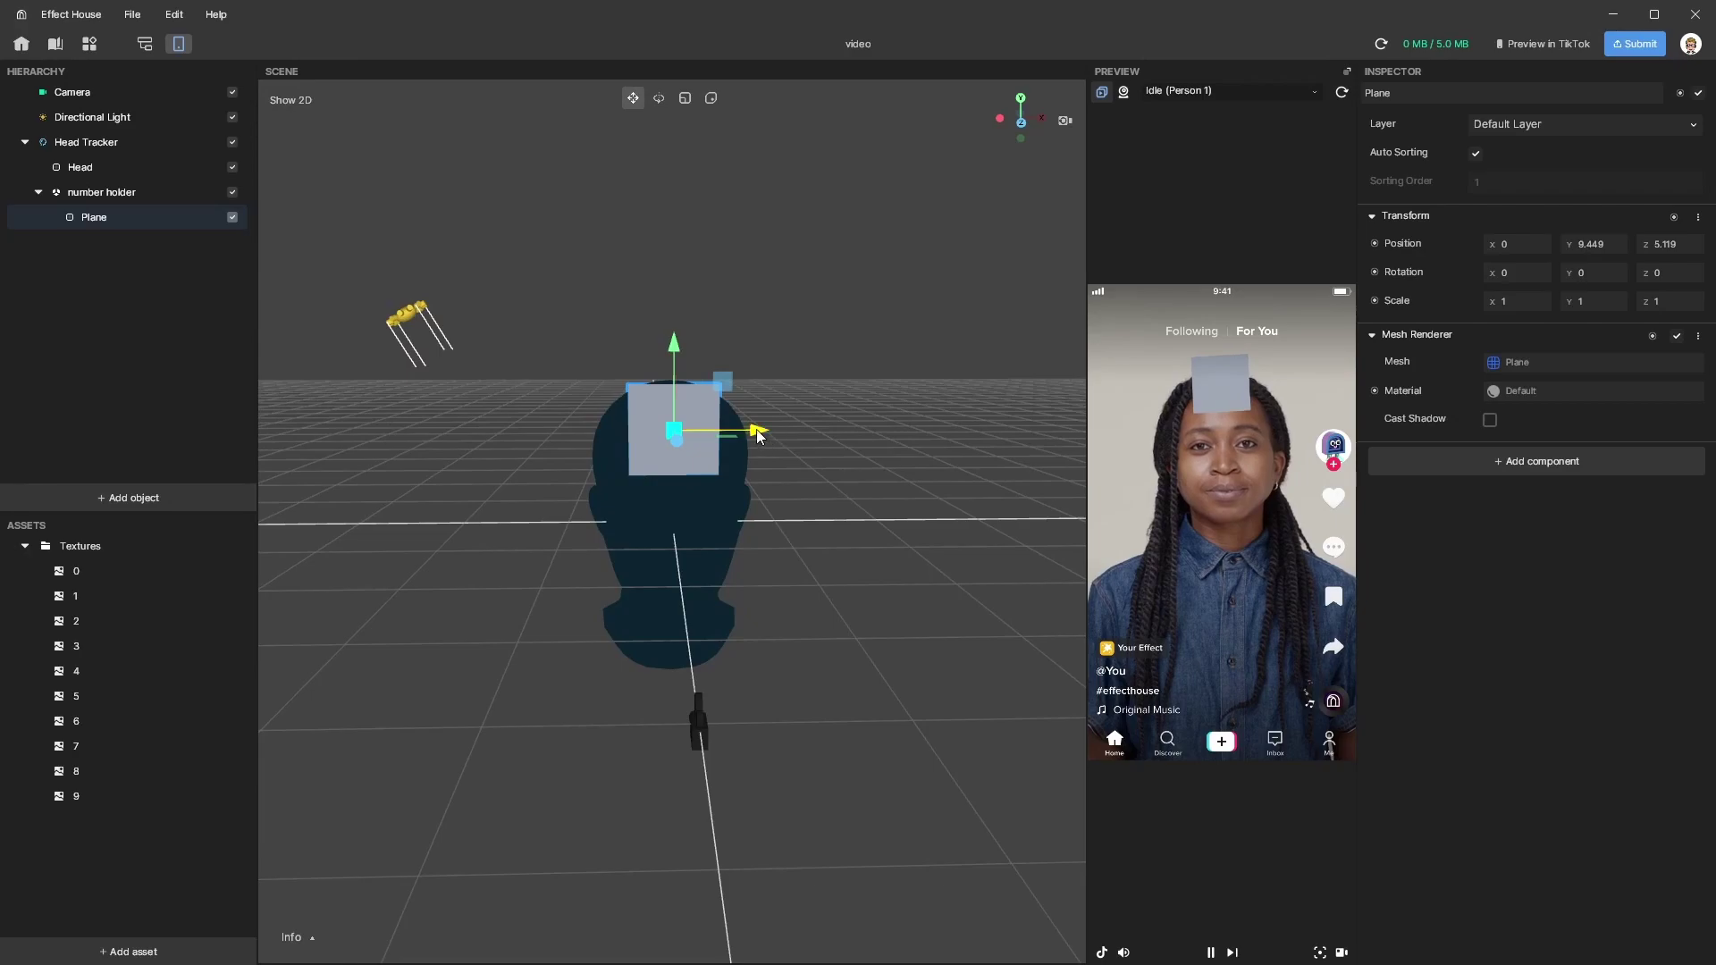
{"action": "left_click_drag", "start_coordinate": [755, 432], "coordinate": [713, 435]}
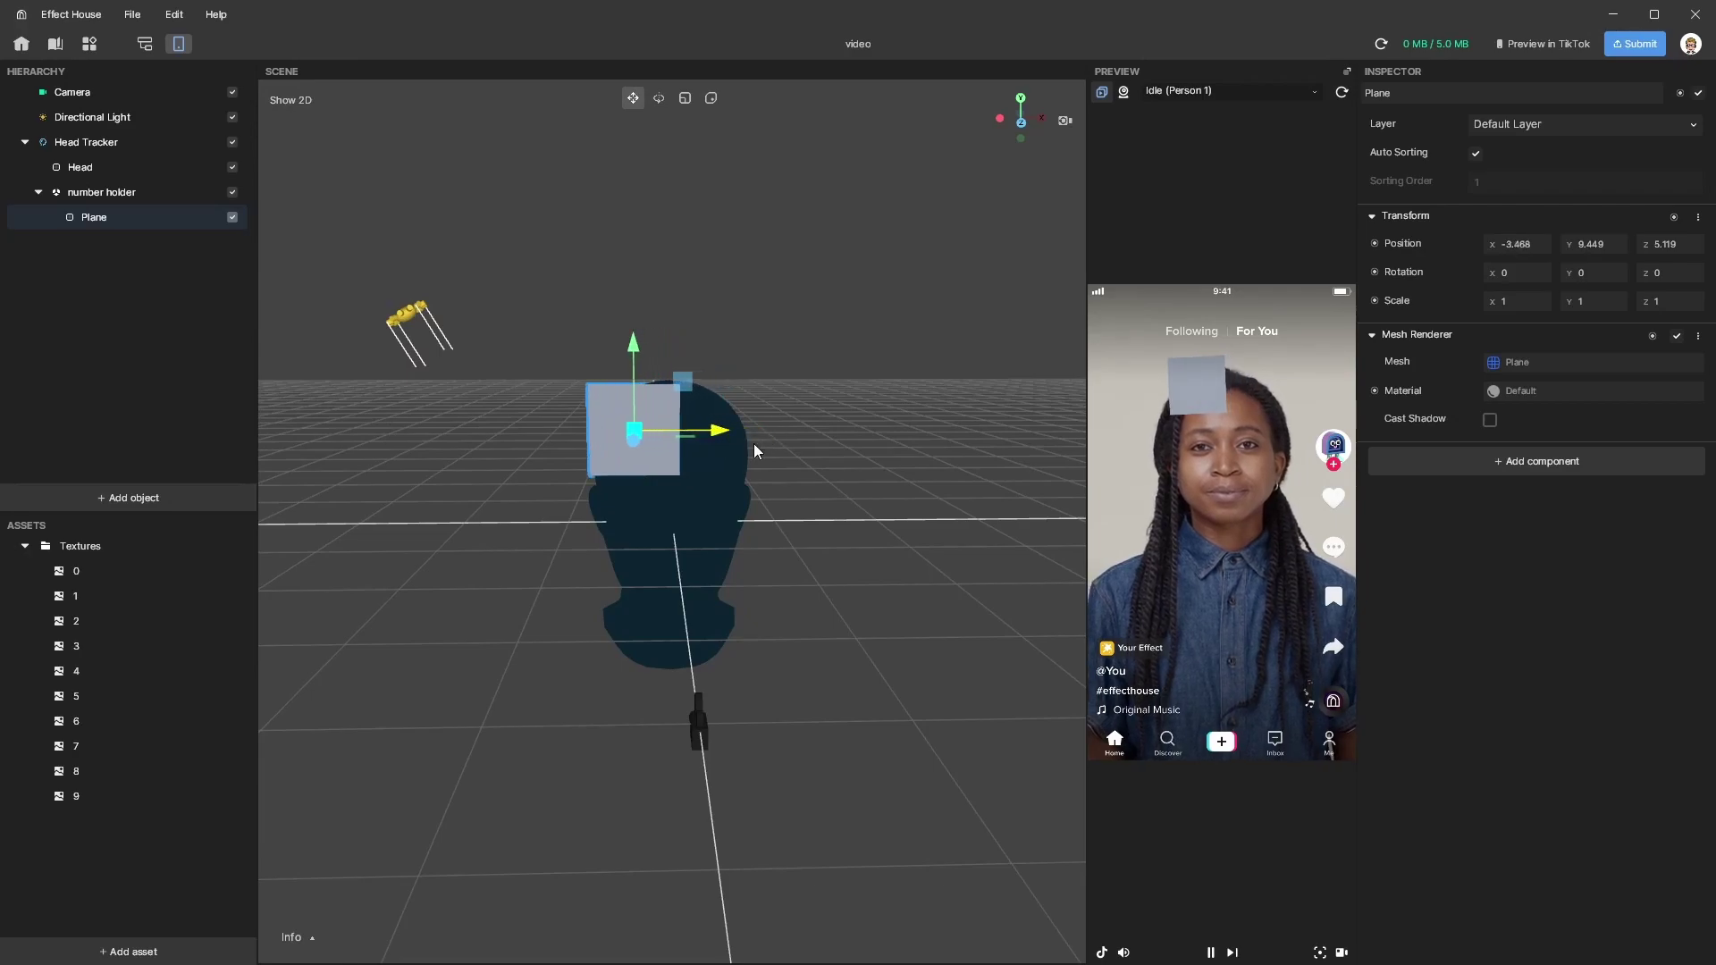
- Set the plane's X scale to 0.75
{"action": "left_click", "coordinate": [1519, 303]}
{"action": "key", "text": "BackSpace"}
{"action": "type", "text": "0.75"}
{"action": "key", "text": "Return"}
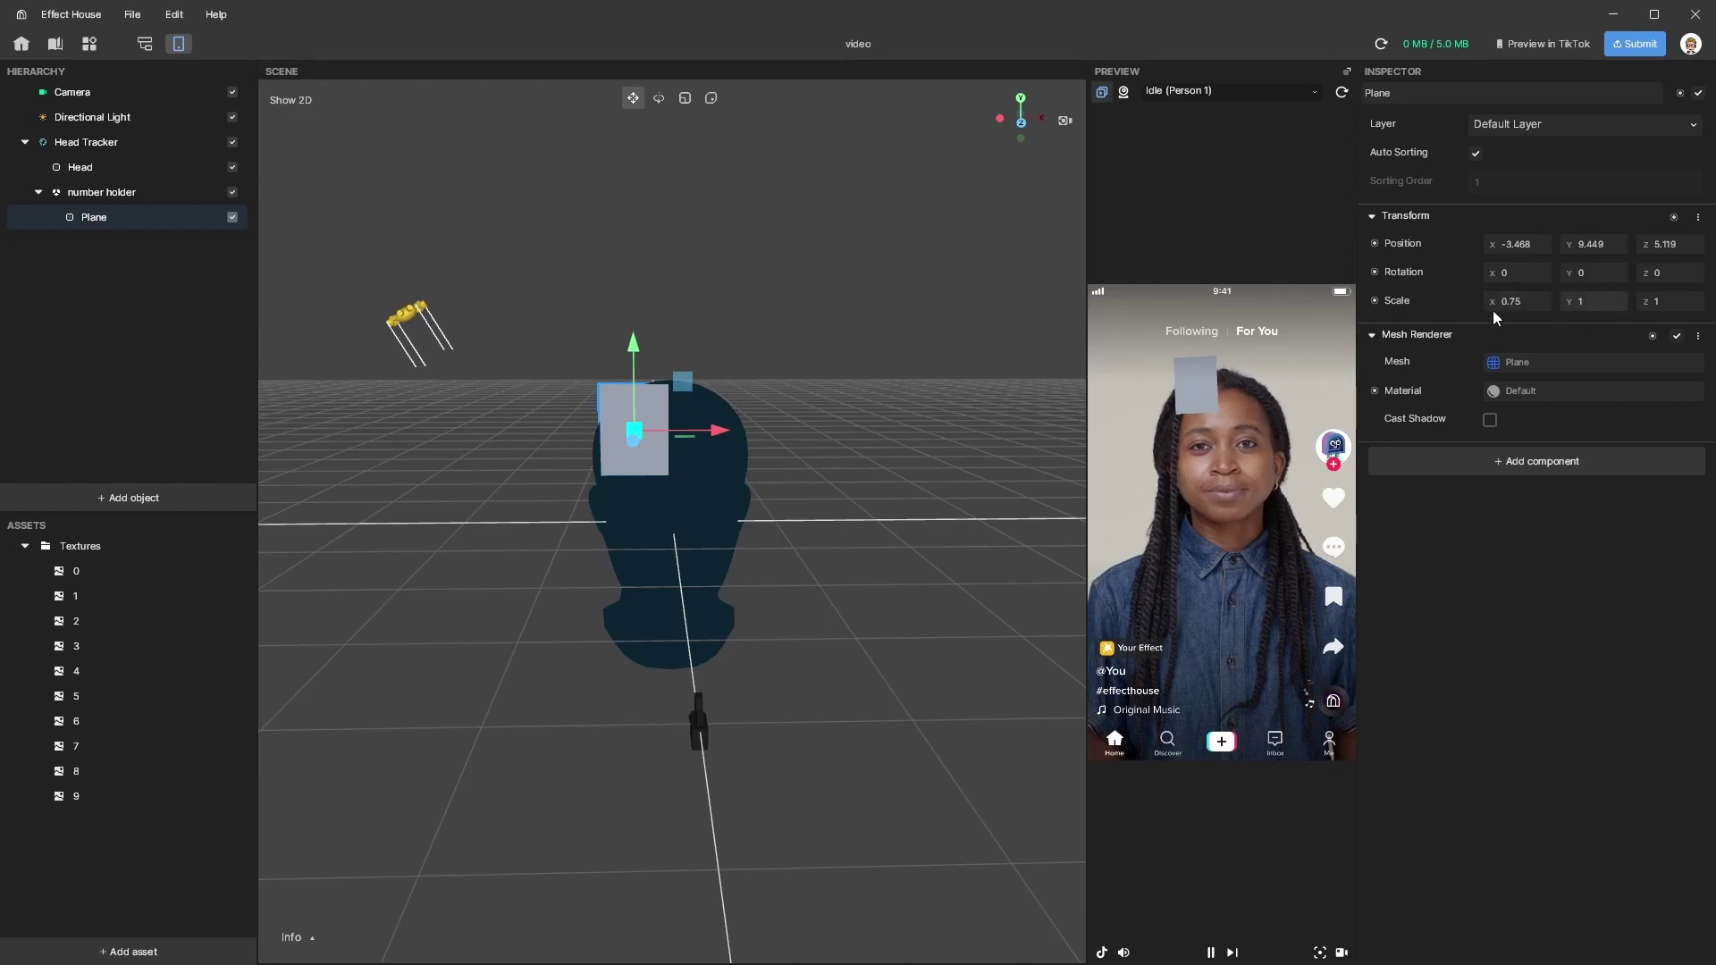
- Shift the plane slightly toward the head's center, to about X -3.25
{"action": "scroll", "coordinate": [630, 447], "scroll_direction": "up", "scroll_amount": 5}
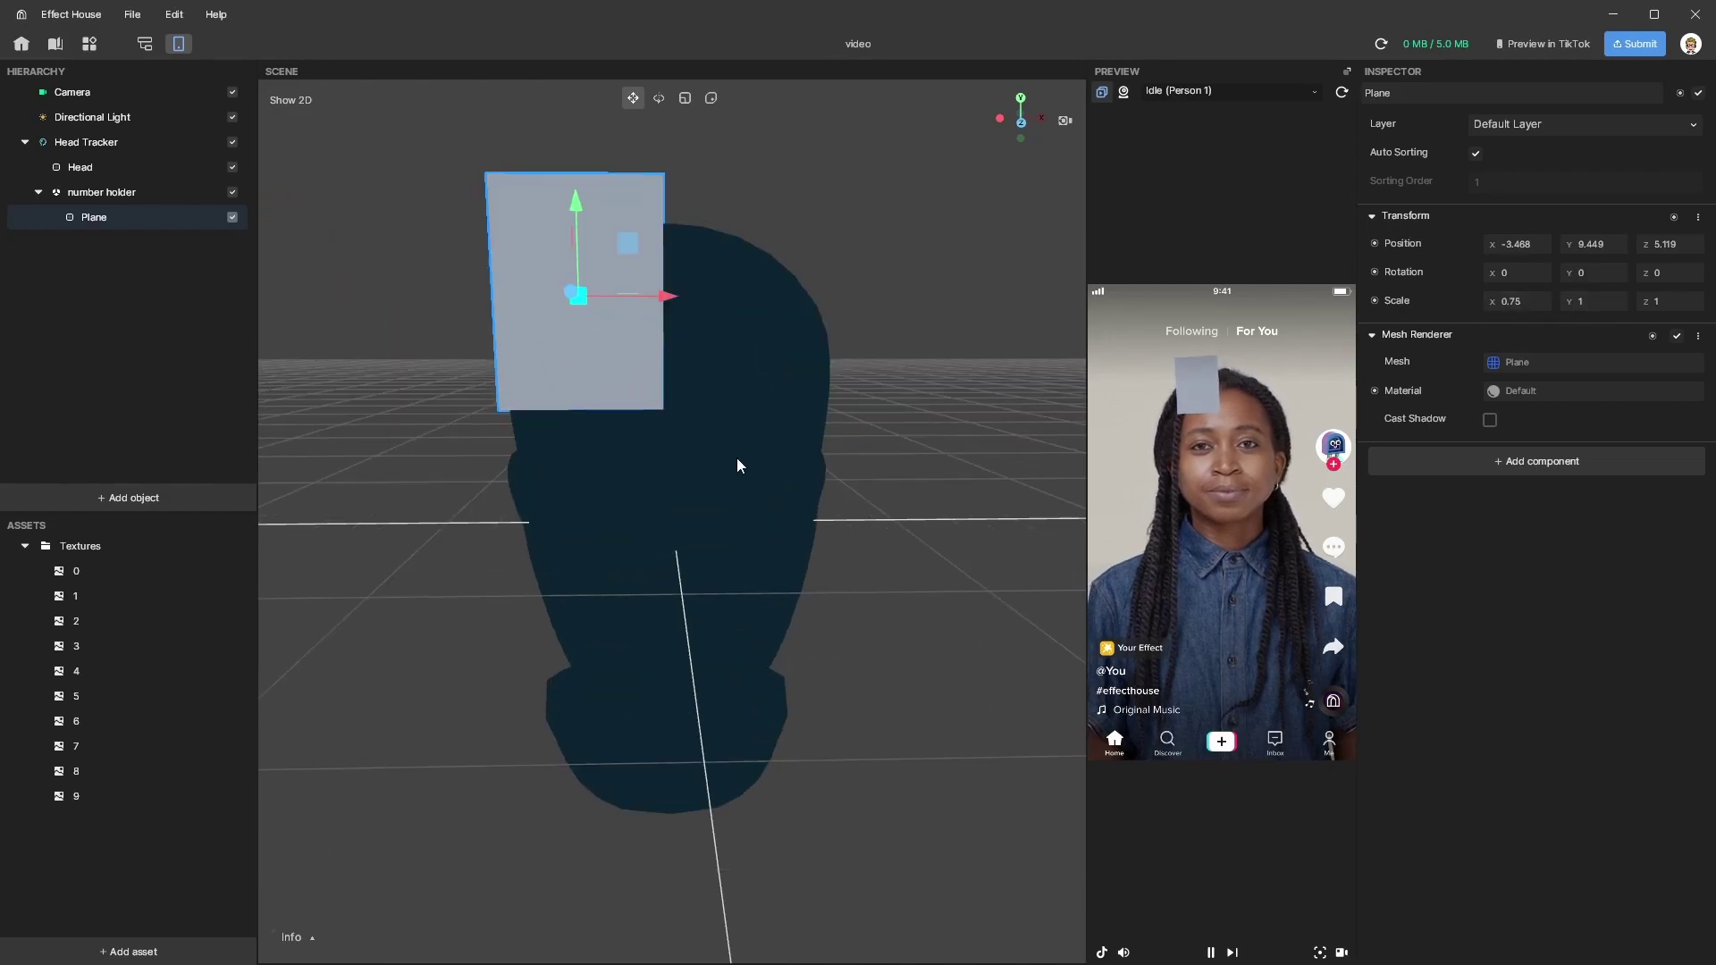
{"action": "scroll", "coordinate": [736, 465], "scroll_direction": "up", "scroll_amount": 3}
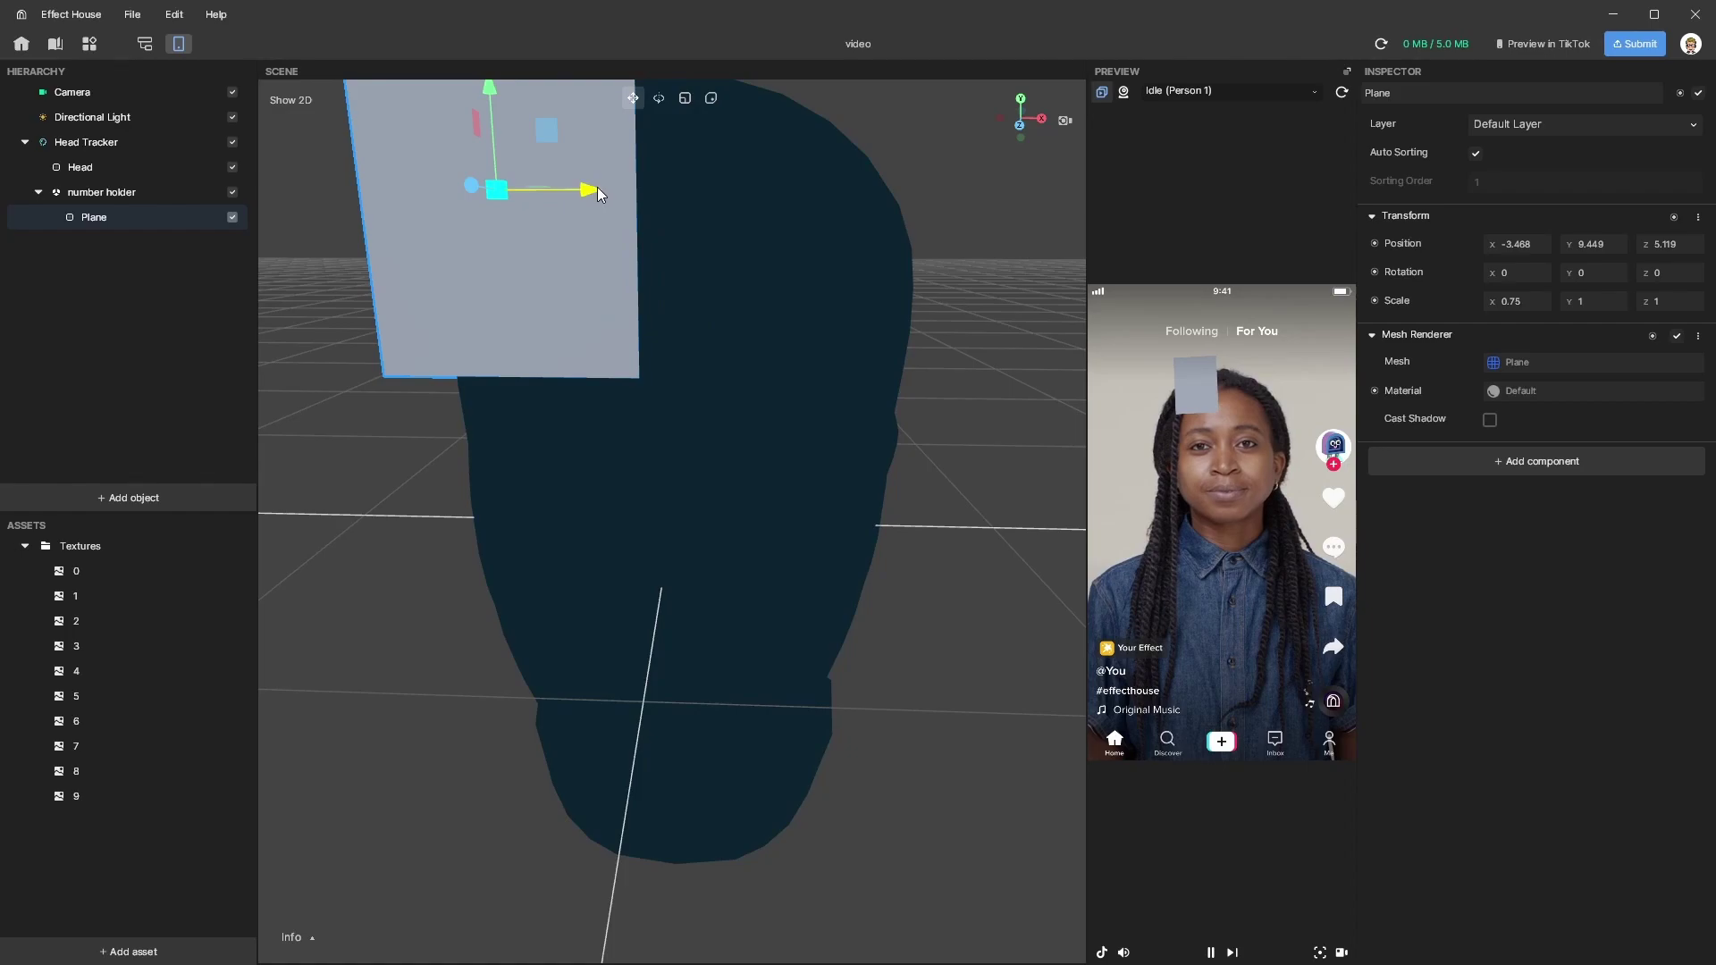
{"action": "left_click_drag", "start_coordinate": [596, 184], "coordinate": [605, 181]}
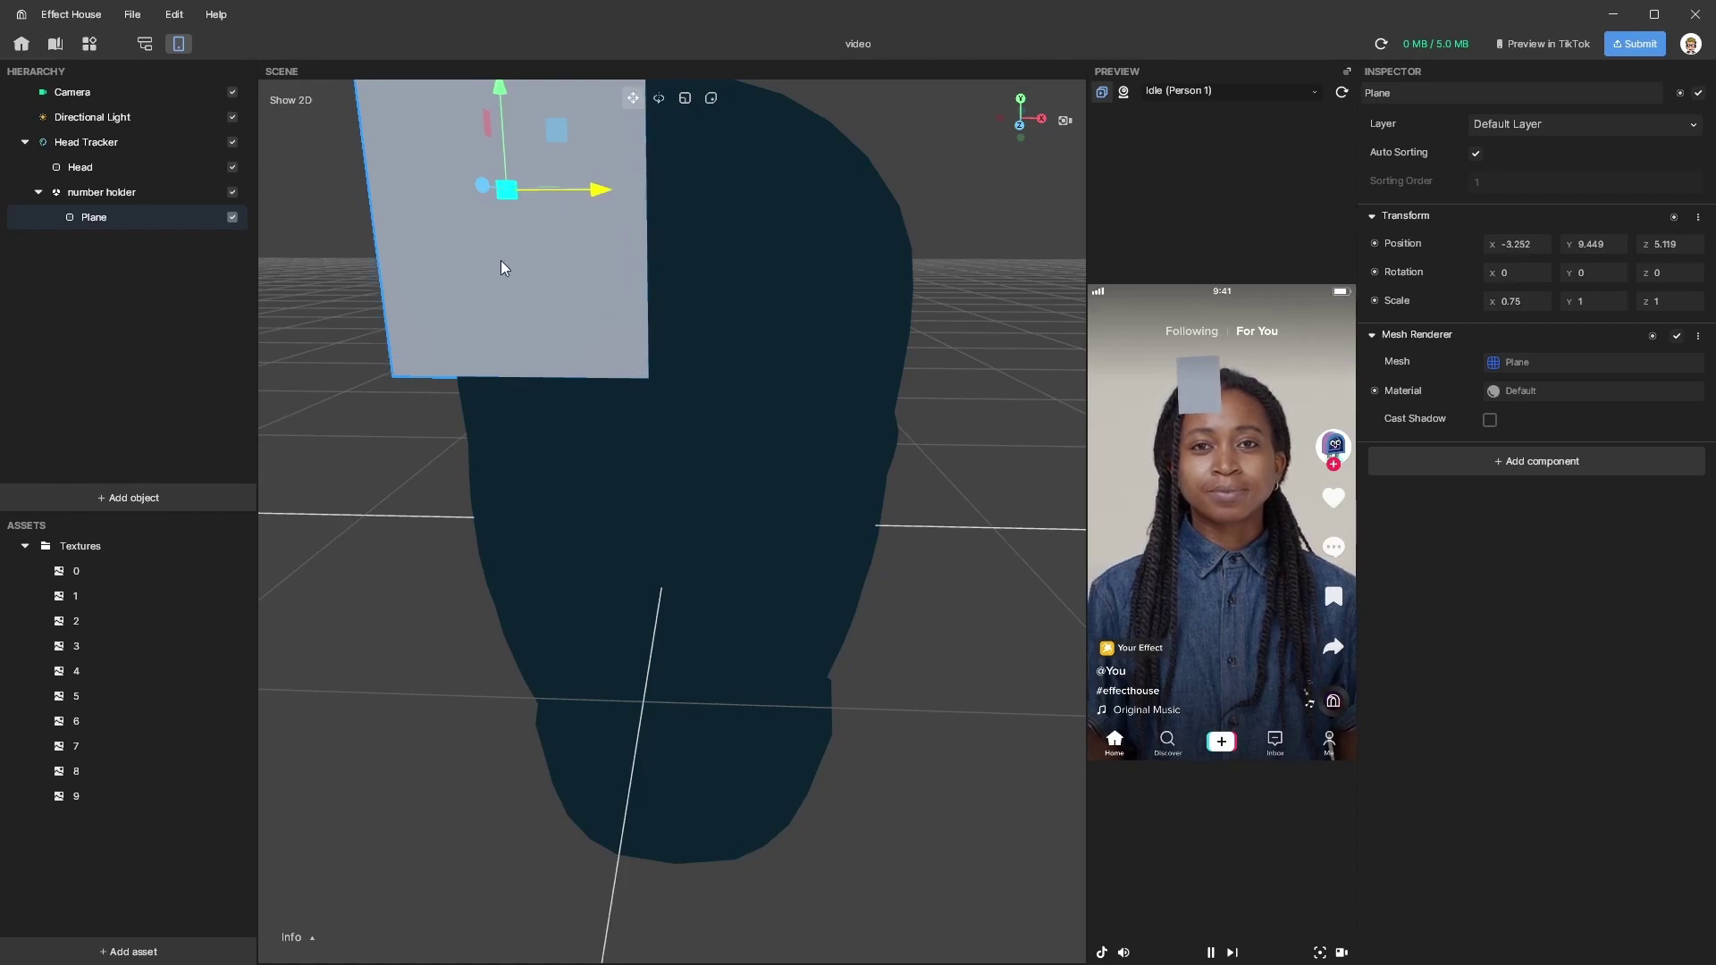
- Rename the plane under number holder as "10s spot"
{"action": "right_click", "coordinate": [110, 215]}
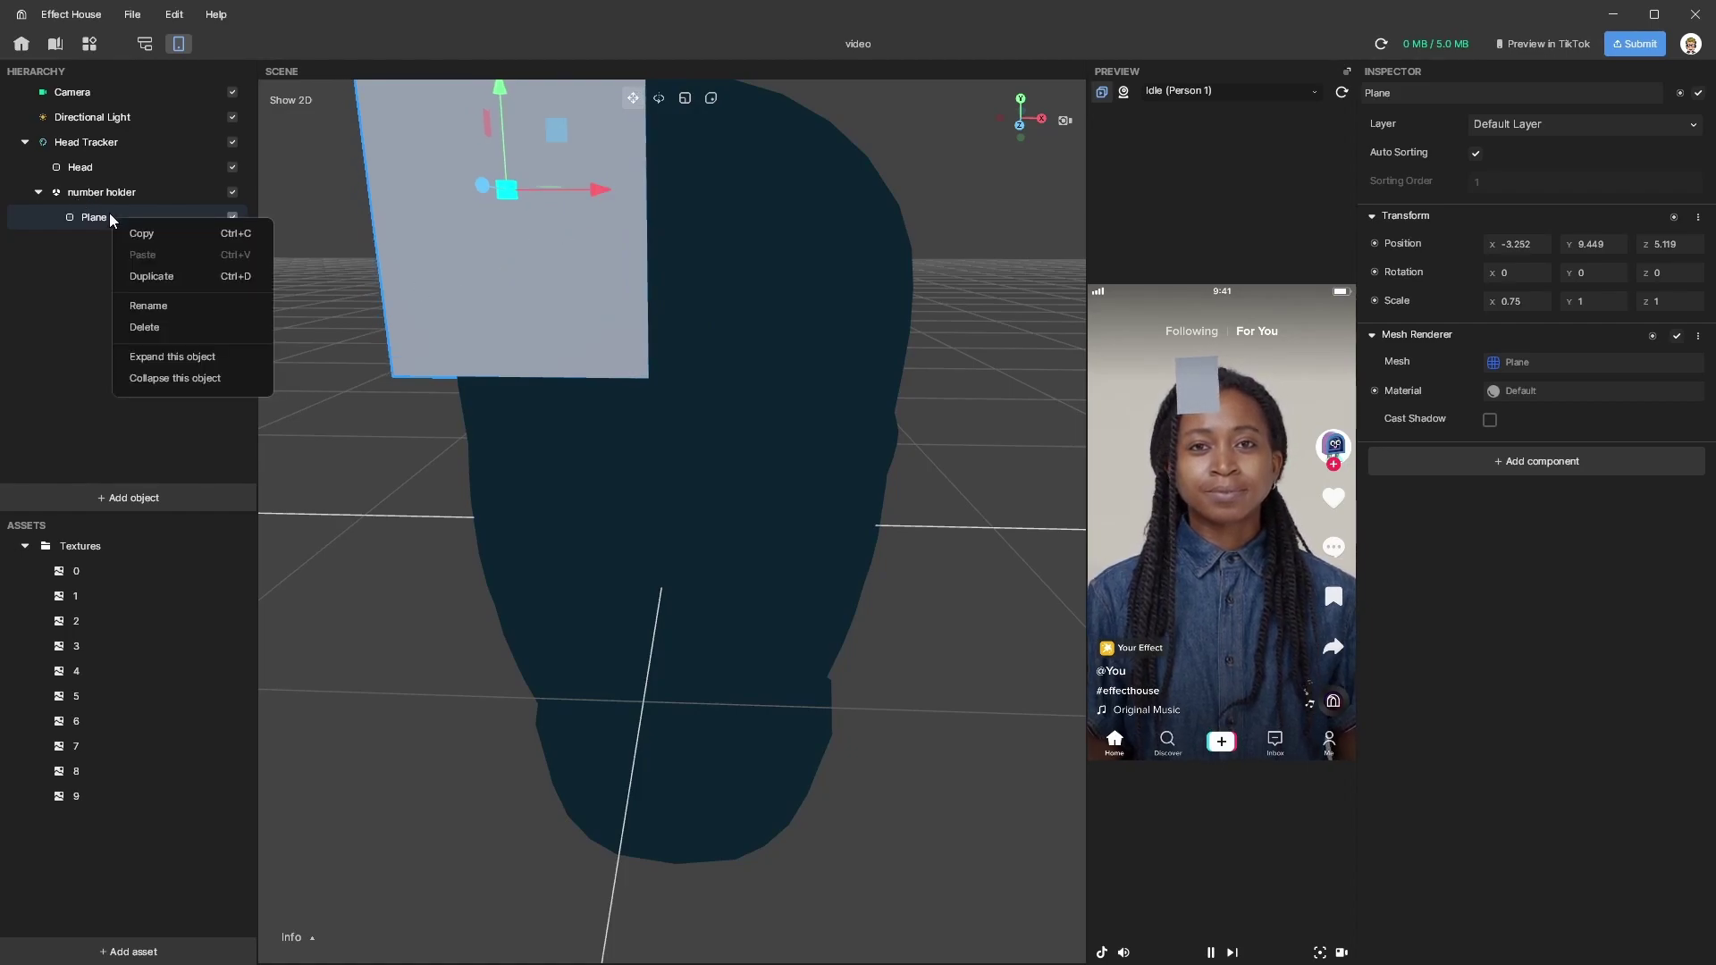
{"action": "left_click", "coordinate": [182, 307]}
{"action": "key", "text": "Return"}
{"action": "left_click", "coordinate": [180, 303]}
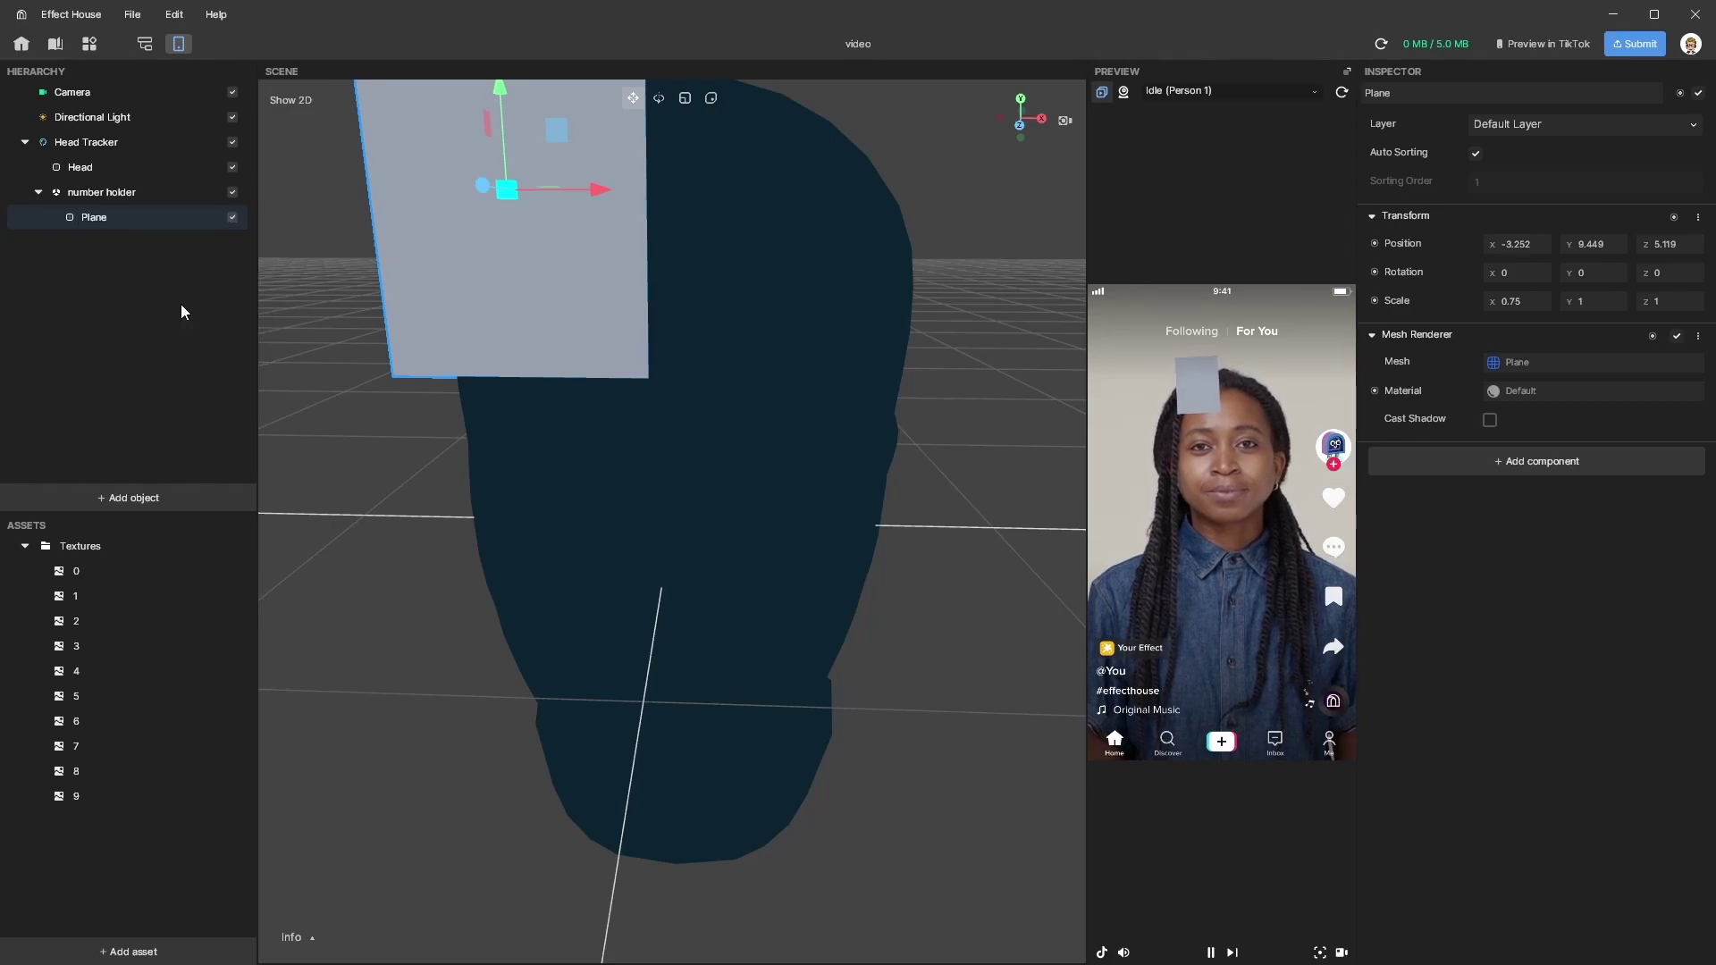
{"action": "left_click", "coordinate": [105, 211]}
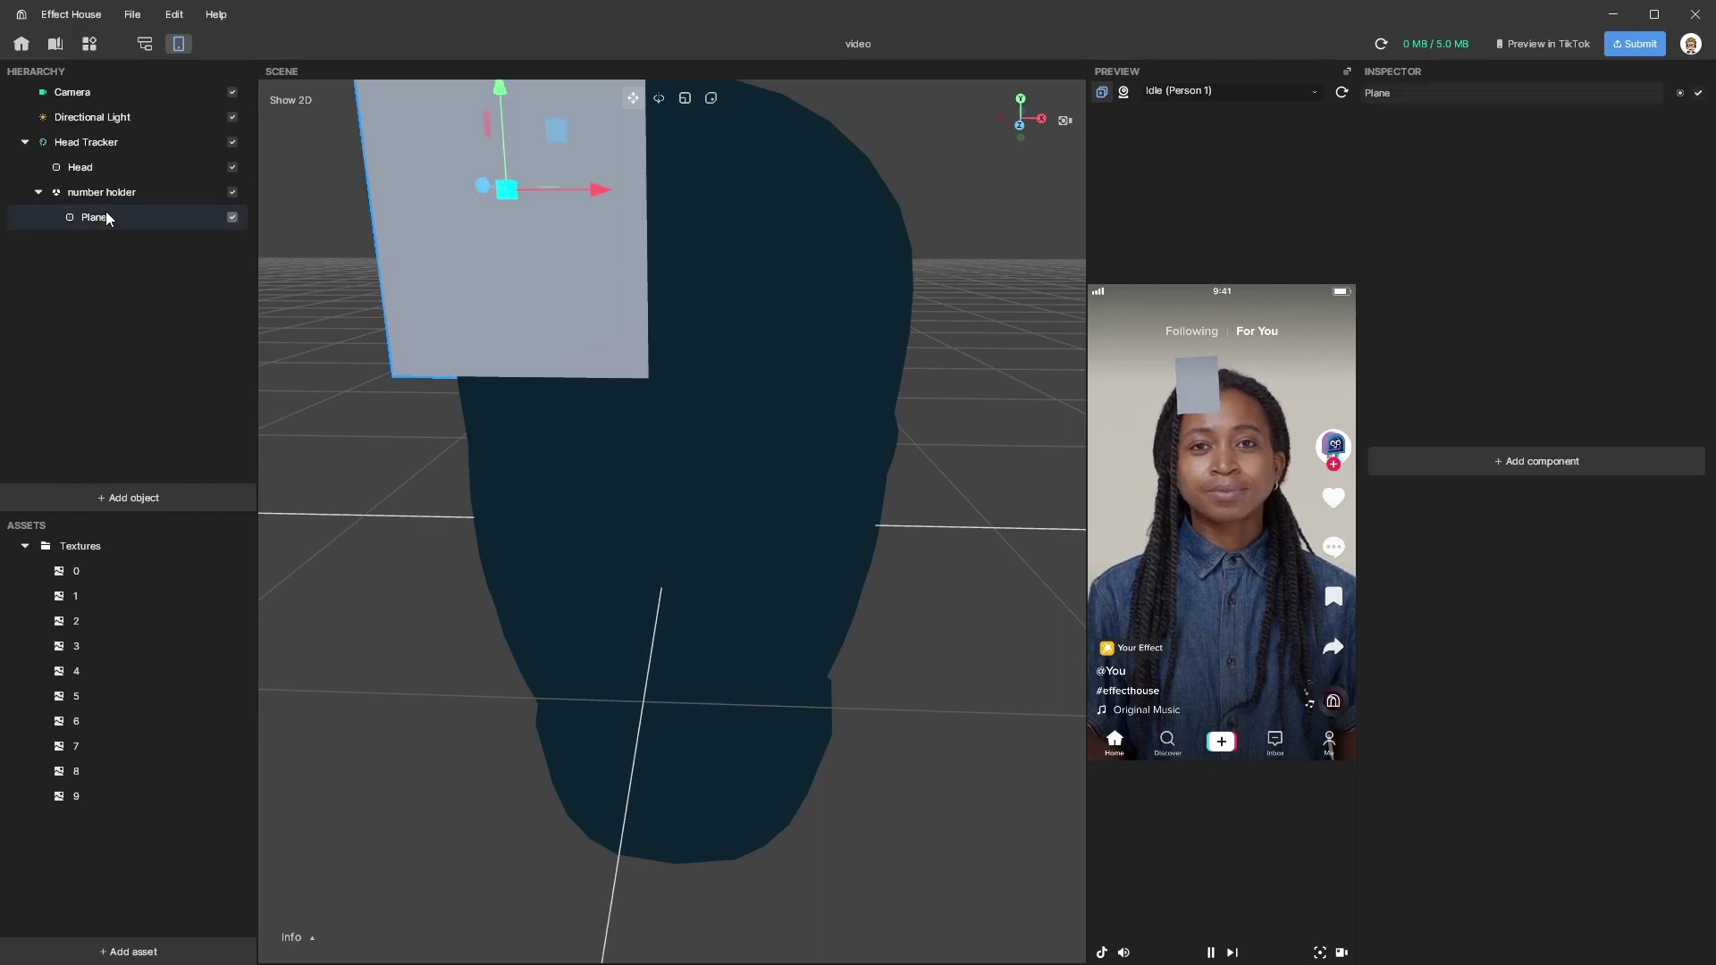
{"action": "right_click", "coordinate": [107, 212]}
{"action": "left_click", "coordinate": [143, 304]}
{"action": "type", "text": "10s sp"}
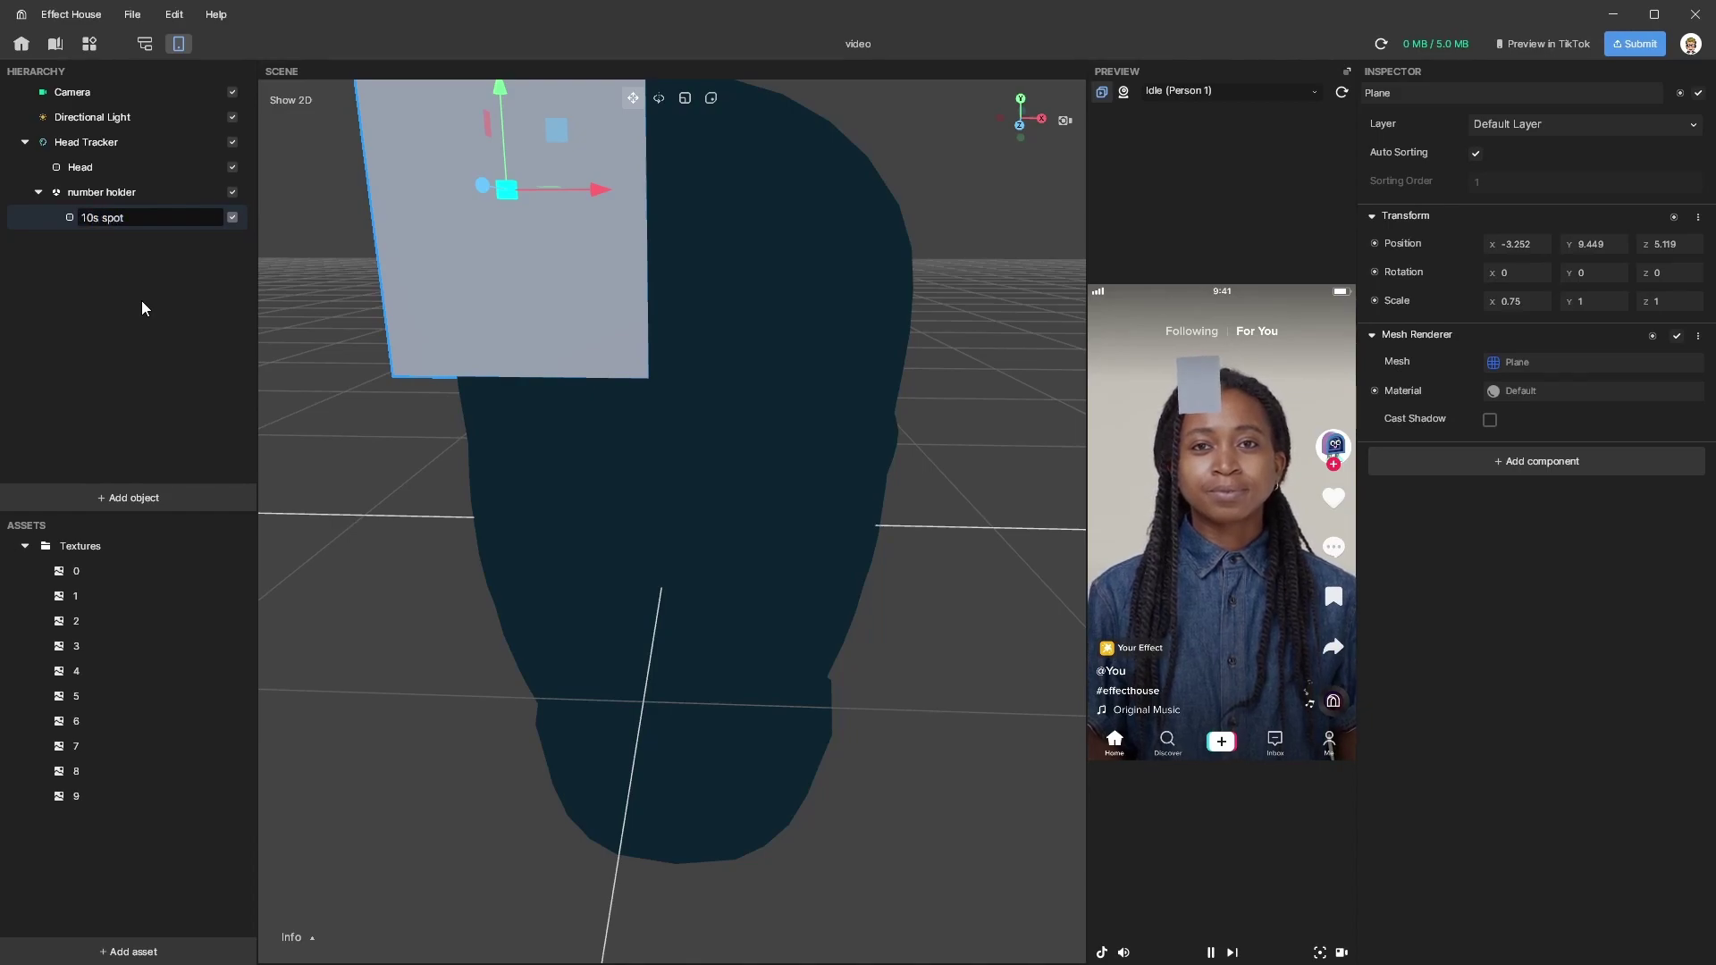
{"action": "type", "text": "ot"}
{"action": "key", "text": "Return"}
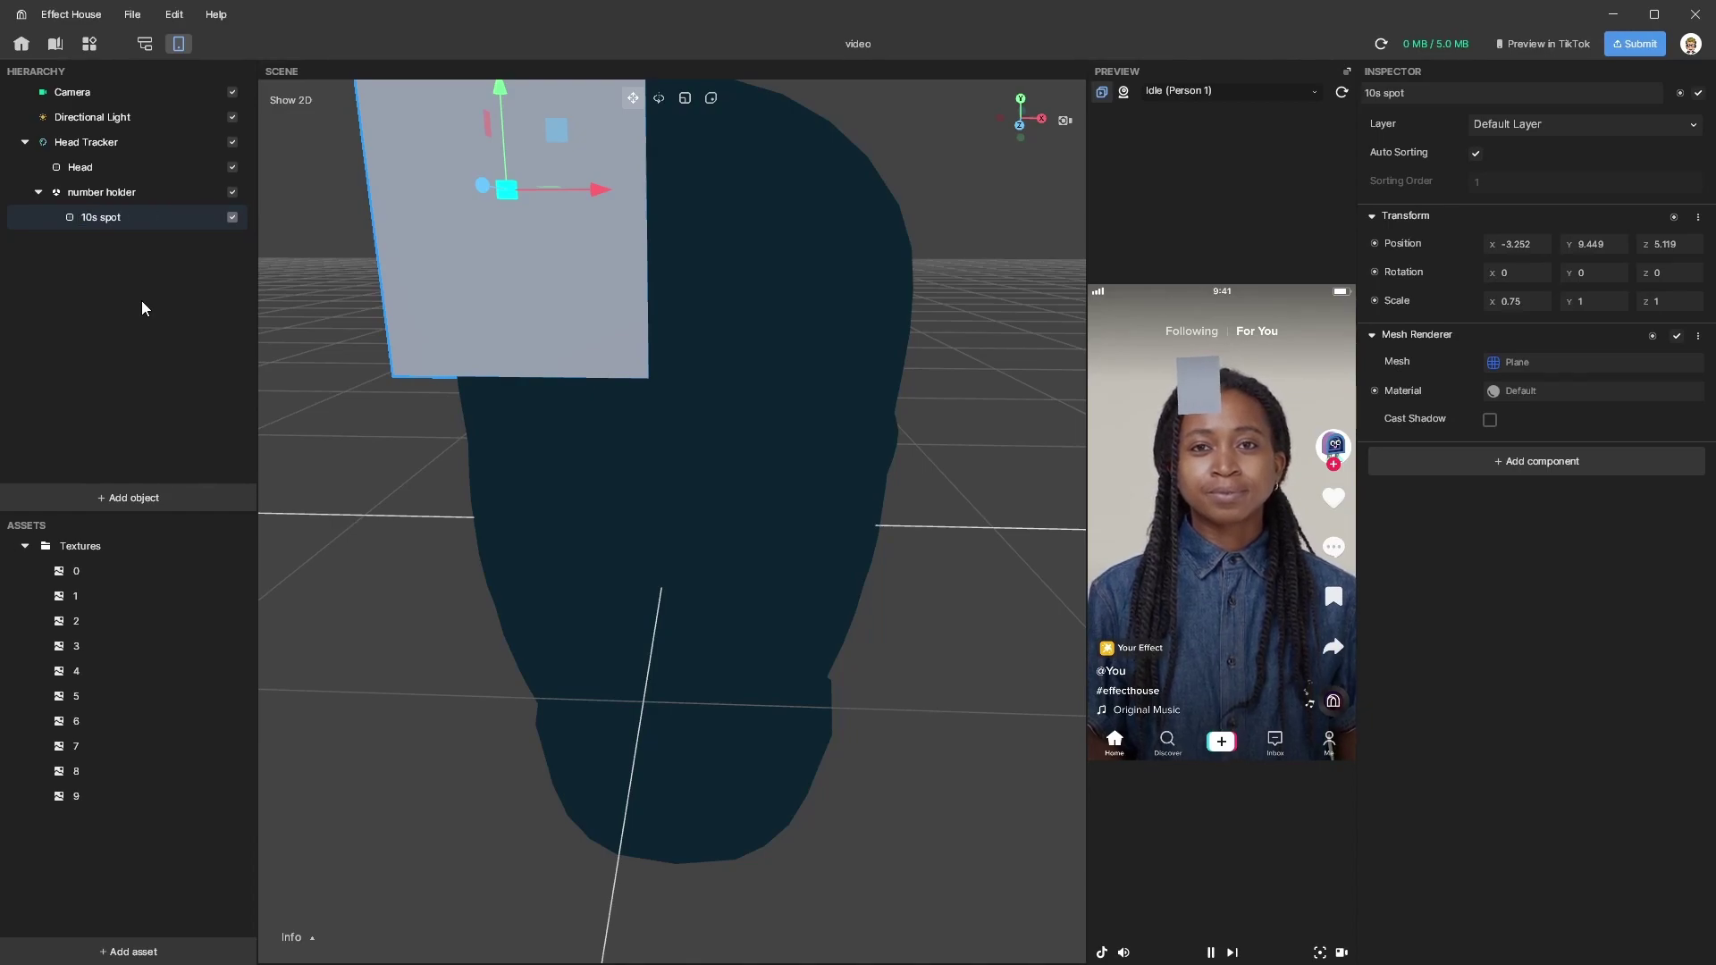
- Duplicate 10s spot as "1s spot" and move the copy beside the original, to about X 2.90
{"action": "right_click", "coordinate": [106, 220]}
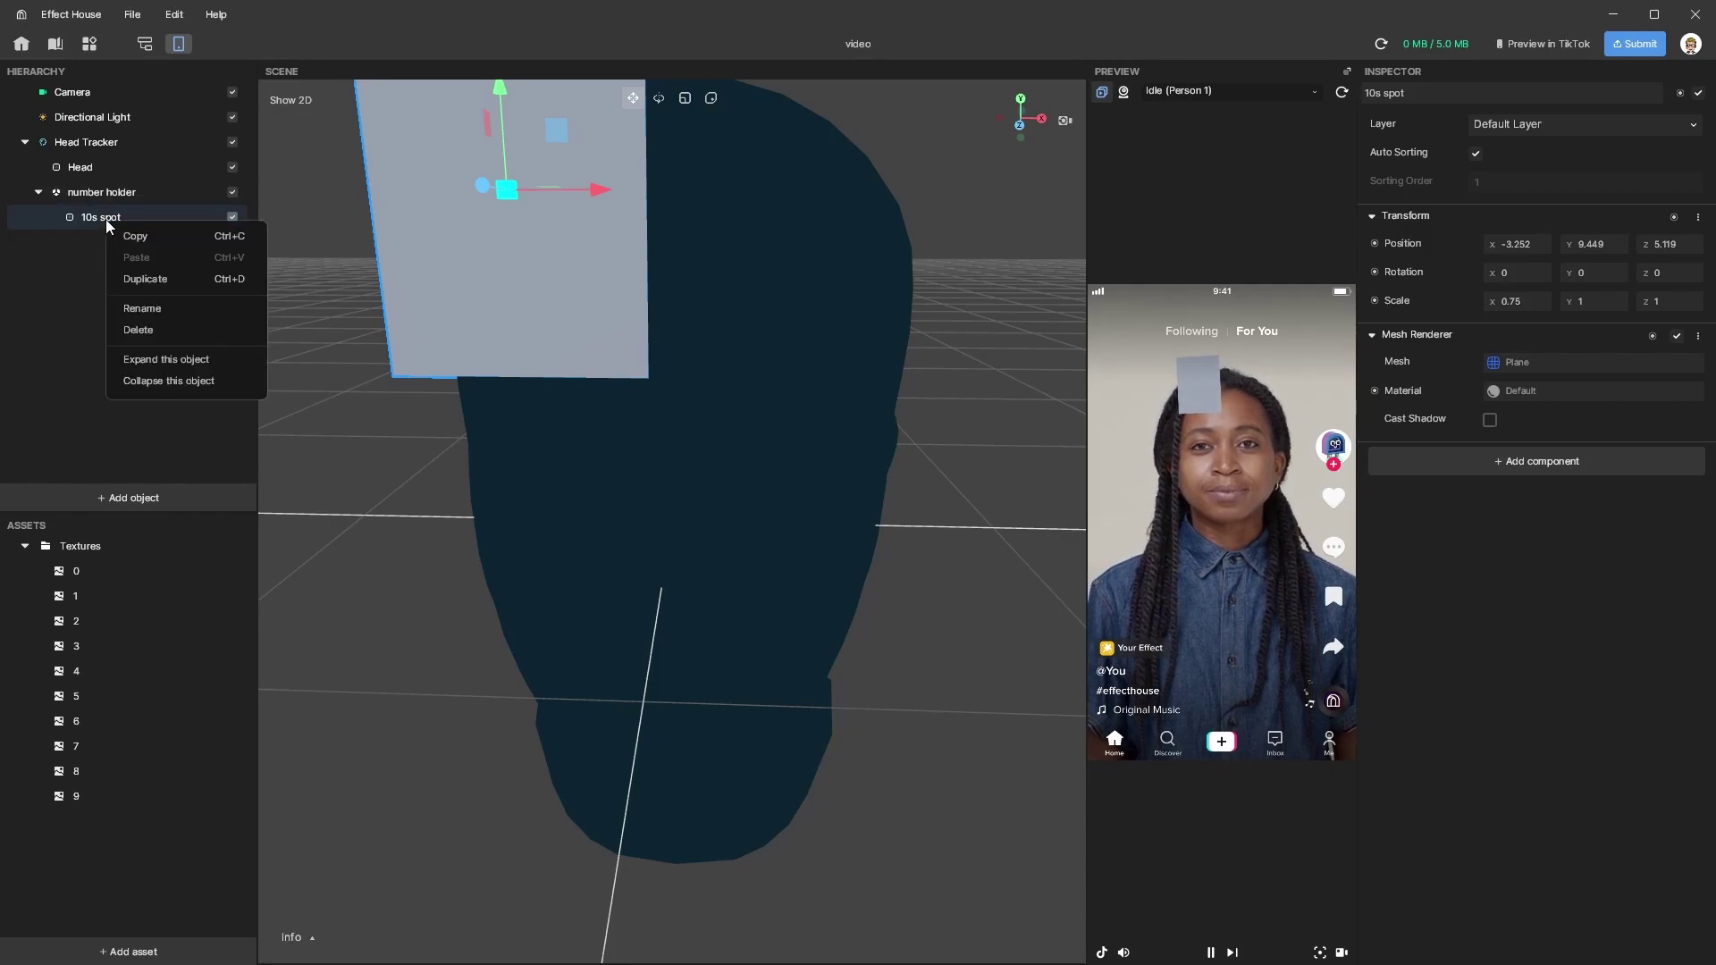
{"action": "left_click", "coordinate": [131, 277]}
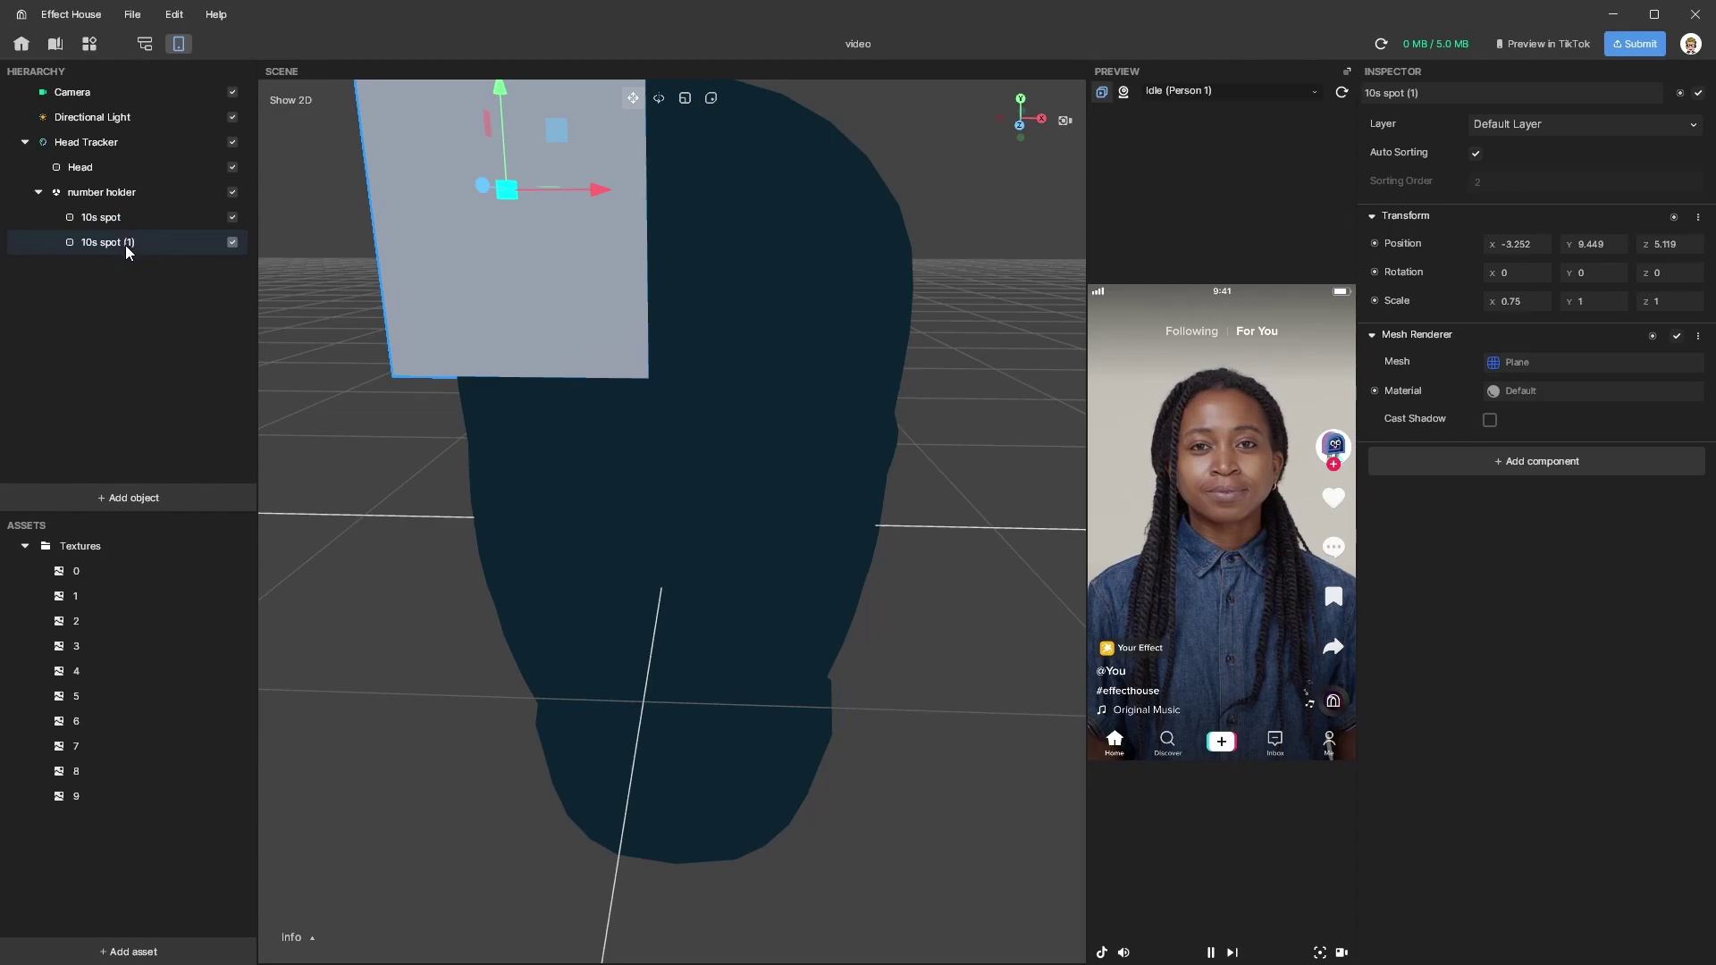
{"action": "right_click", "coordinate": [125, 251]}
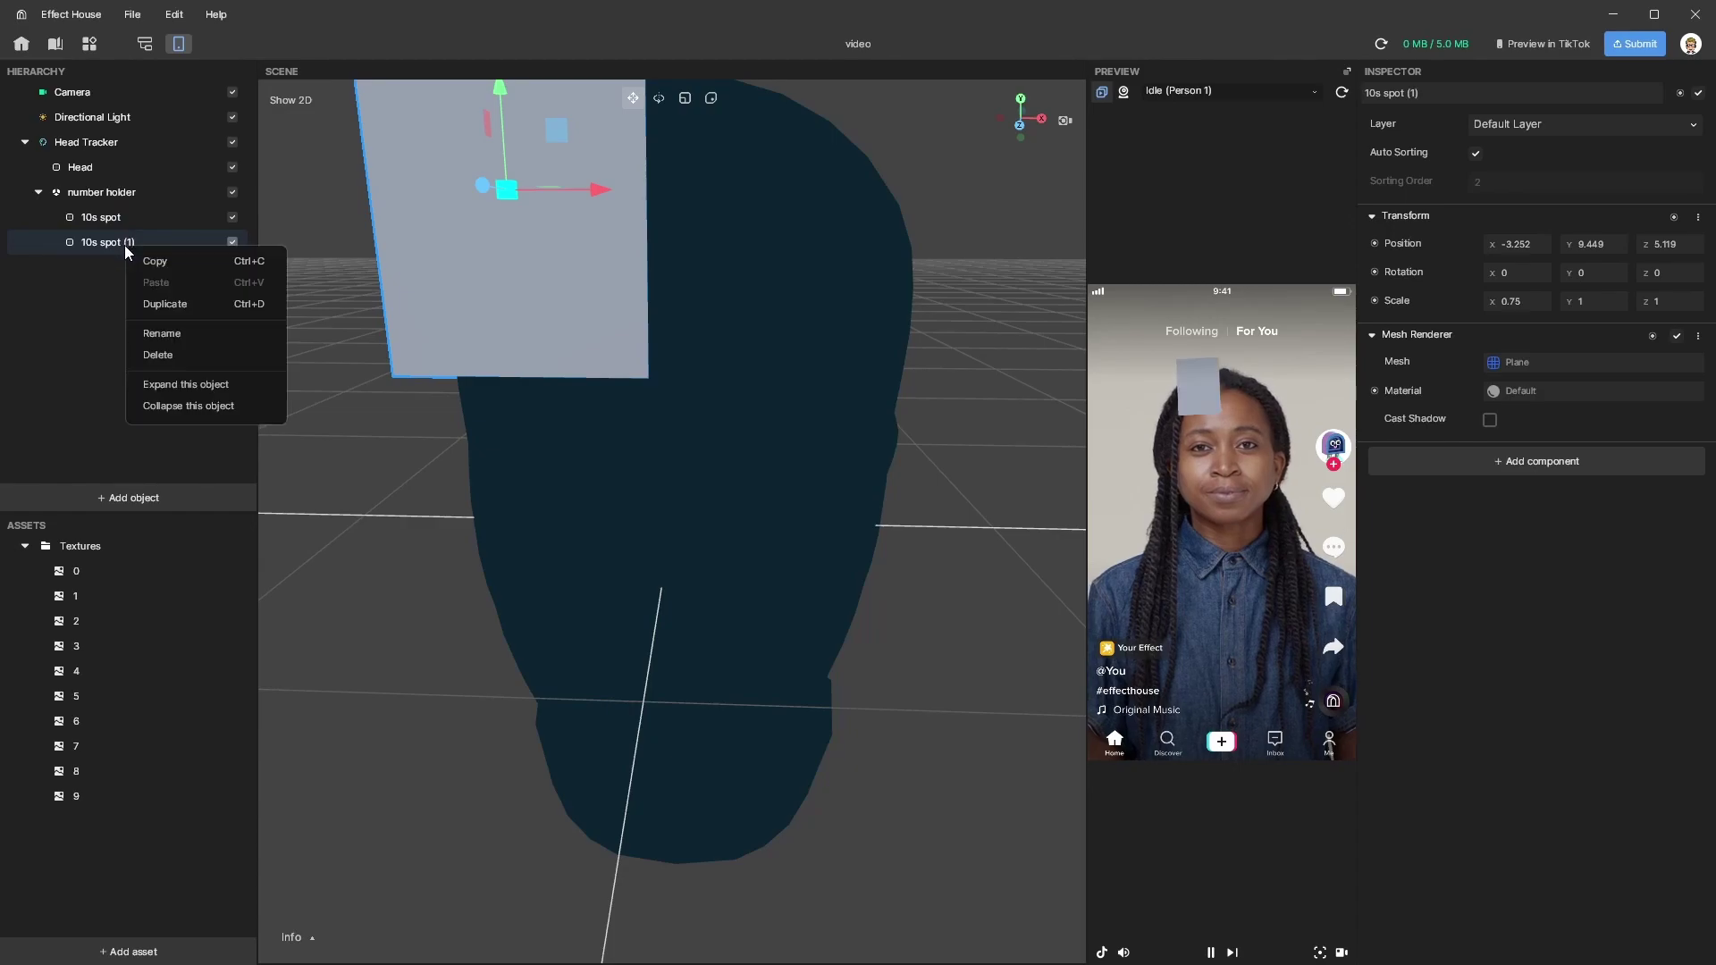
{"action": "left_click", "coordinate": [178, 335]}
{"action": "type", "text": "1"}
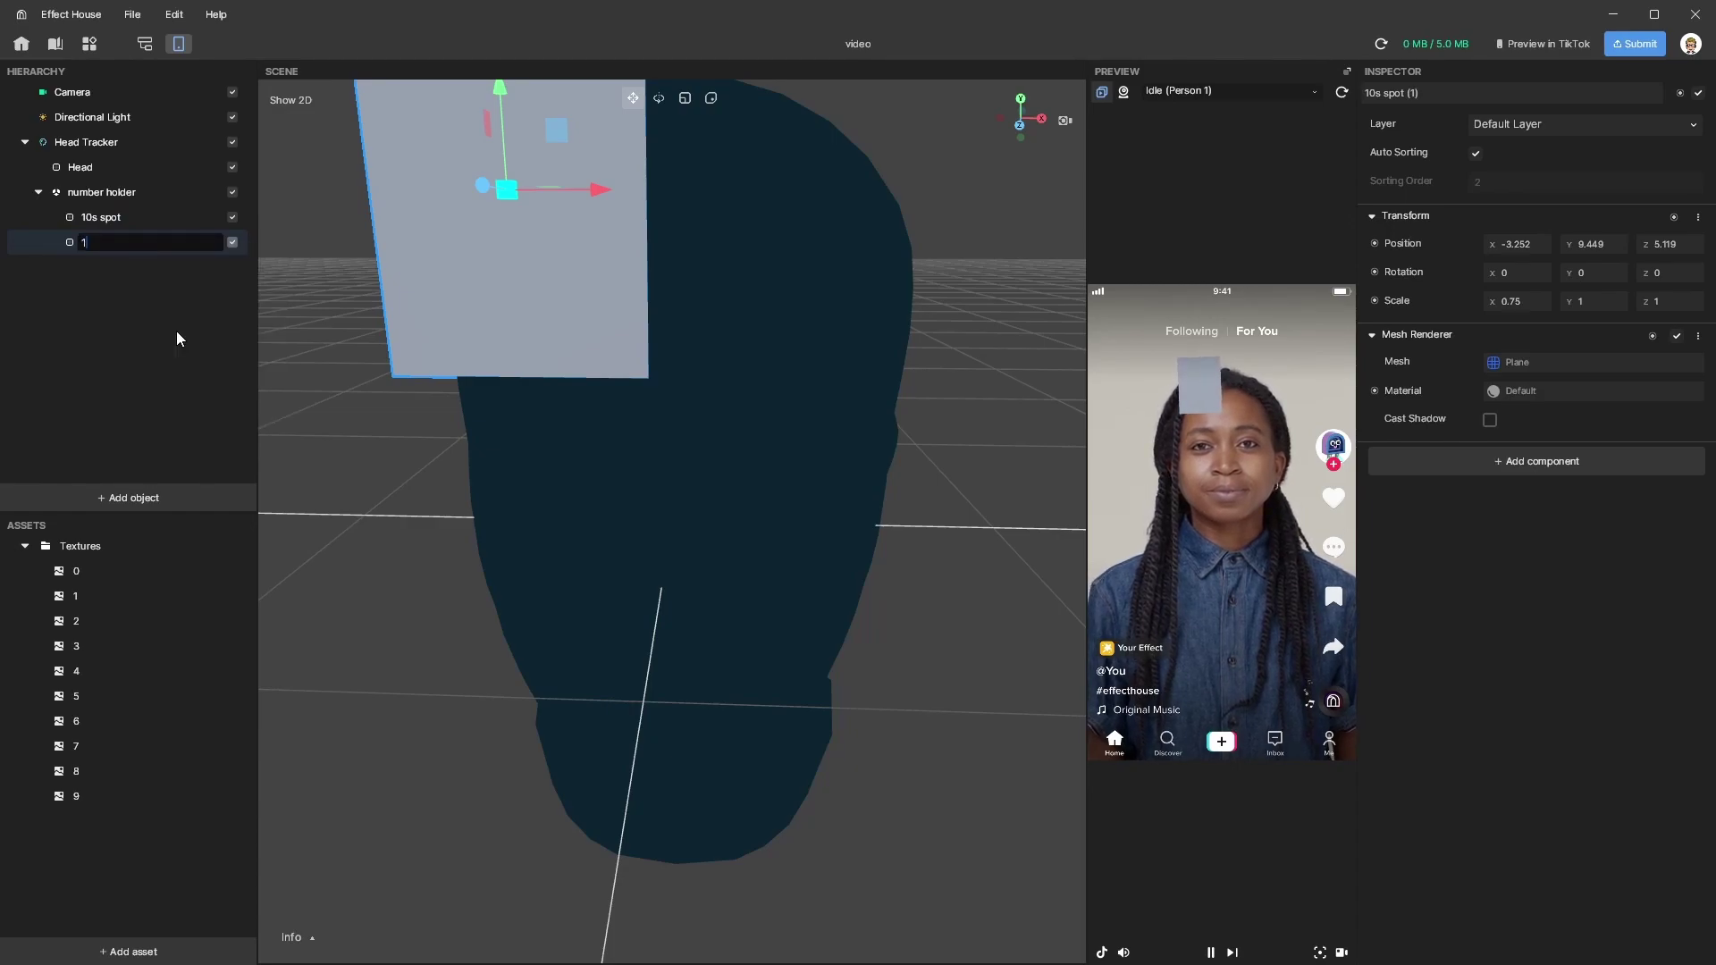
{"action": "type", "text": "s sot"}
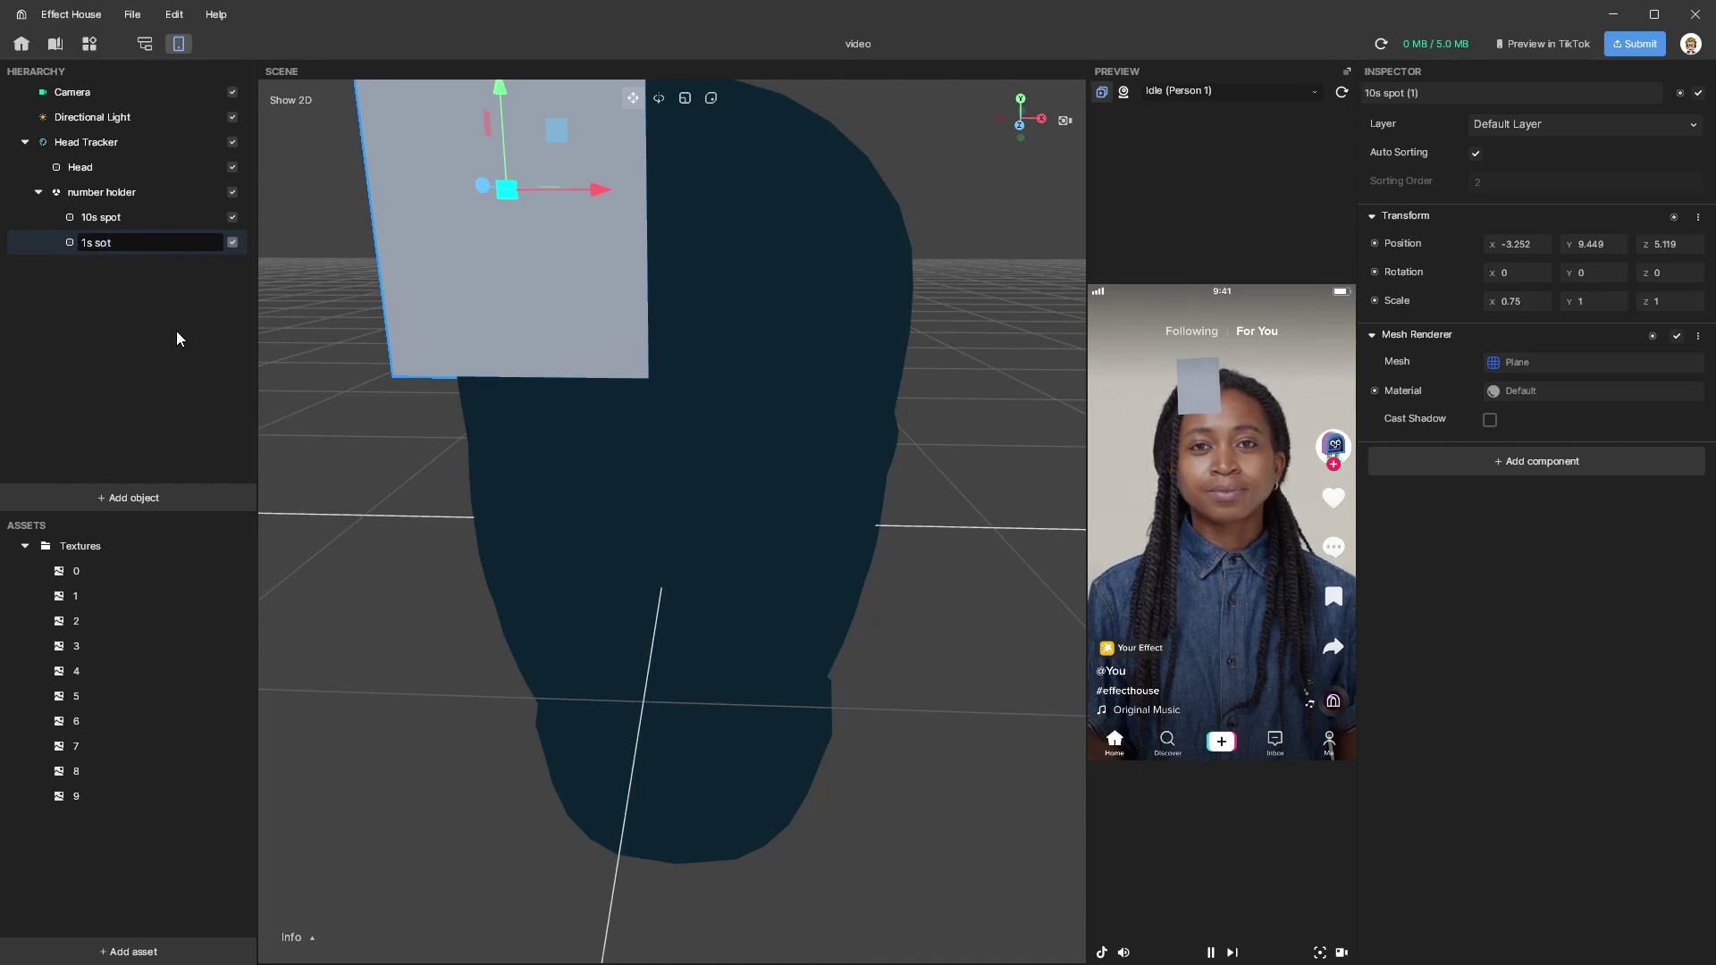
{"action": "key", "text": "BackSpace"}
{"action": "key", "text": "BackSpace"}
{"action": "type", "text": "pot"}
{"action": "key", "text": "Return"}
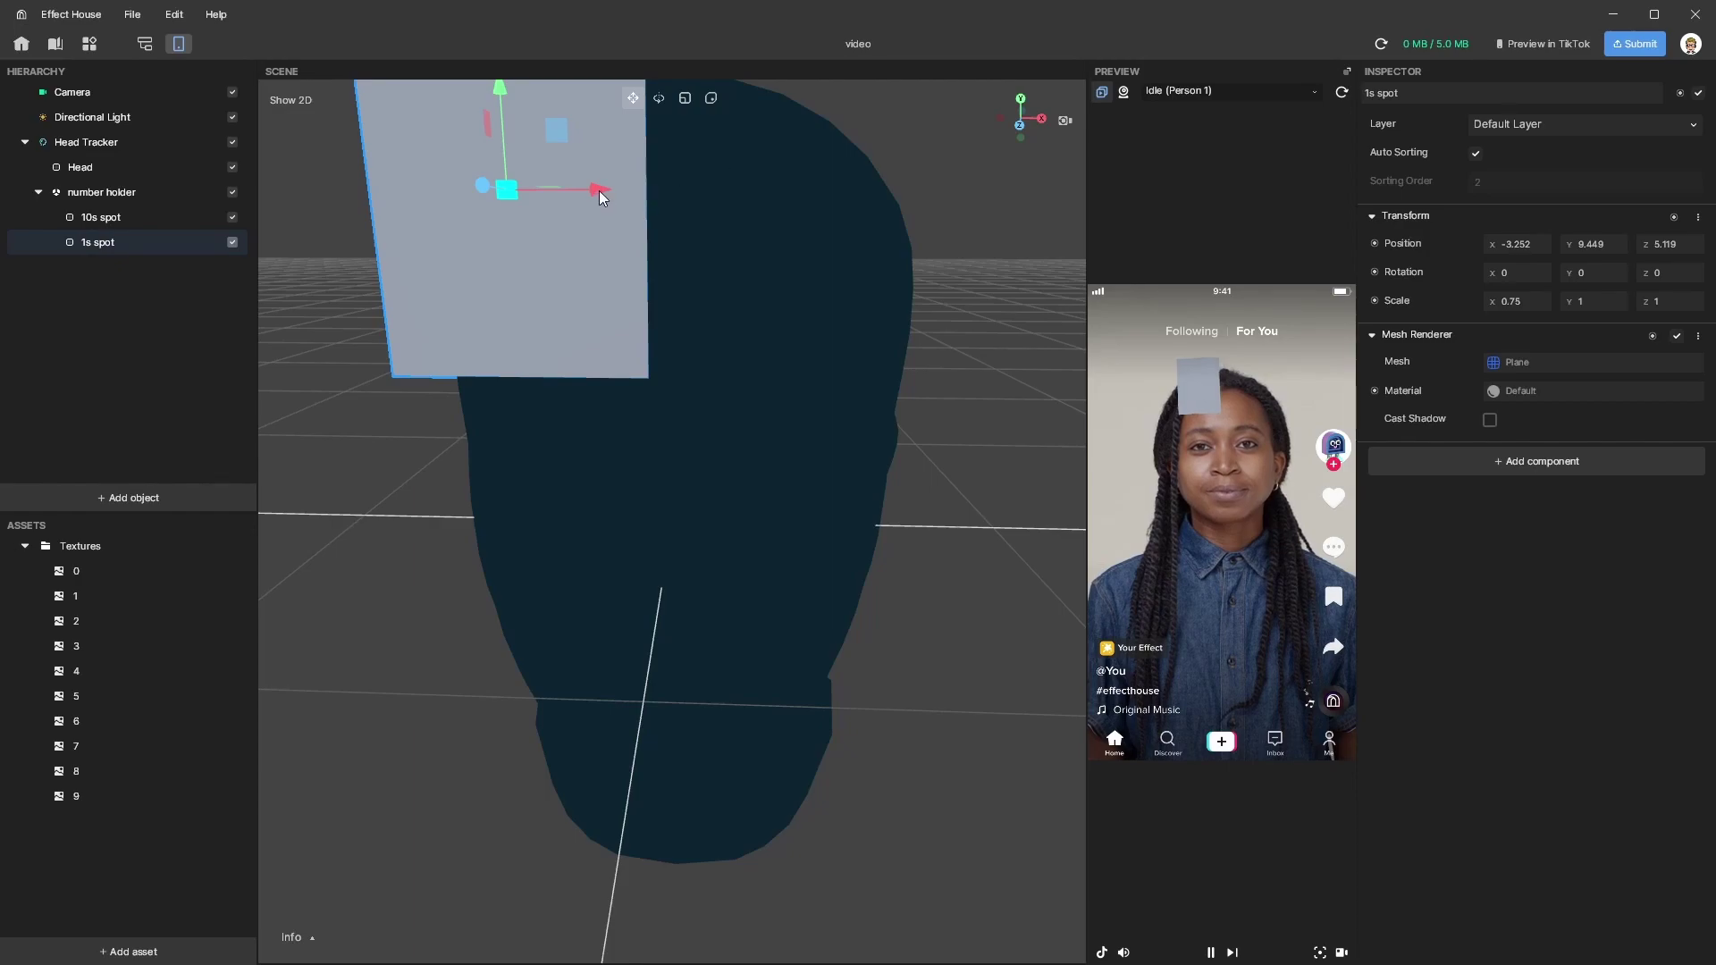
{"action": "left_click_drag", "start_coordinate": [632, 192], "coordinate": [890, 187]}
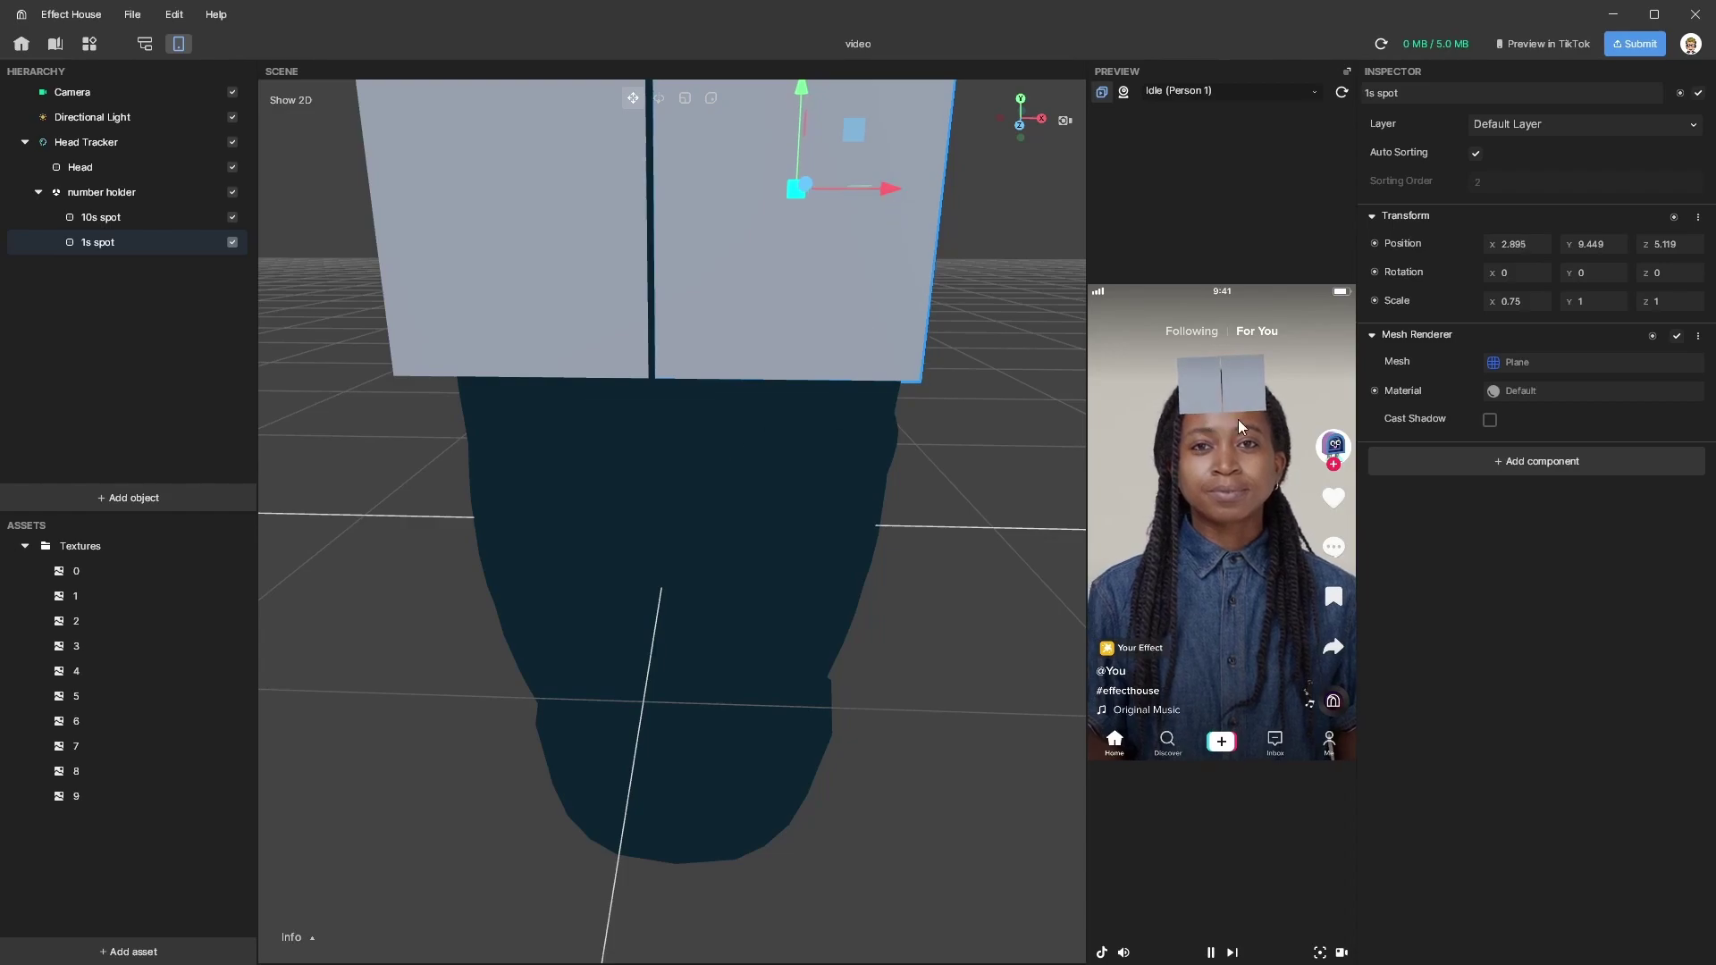
- Reposition number holder with both planes over the forehead, to about X 0.42, Y -0.08
{"action": "left_click", "coordinate": [113, 187]}
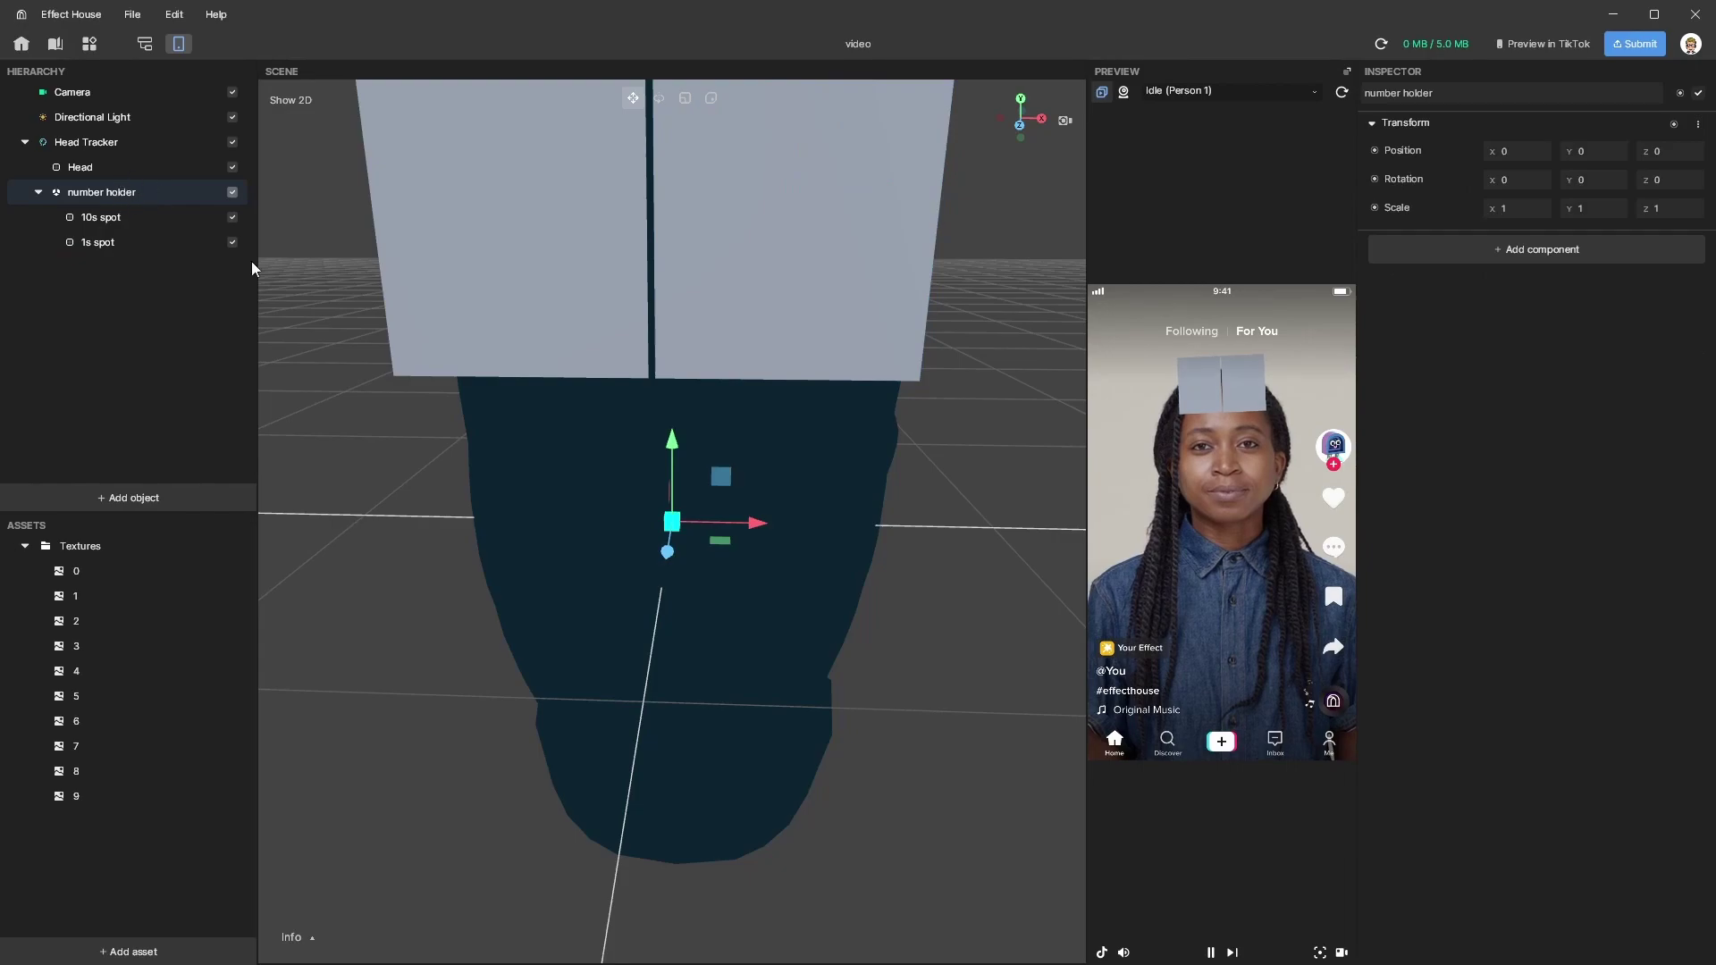
{"action": "left_click_drag", "start_coordinate": [720, 477], "coordinate": [626, 481]}
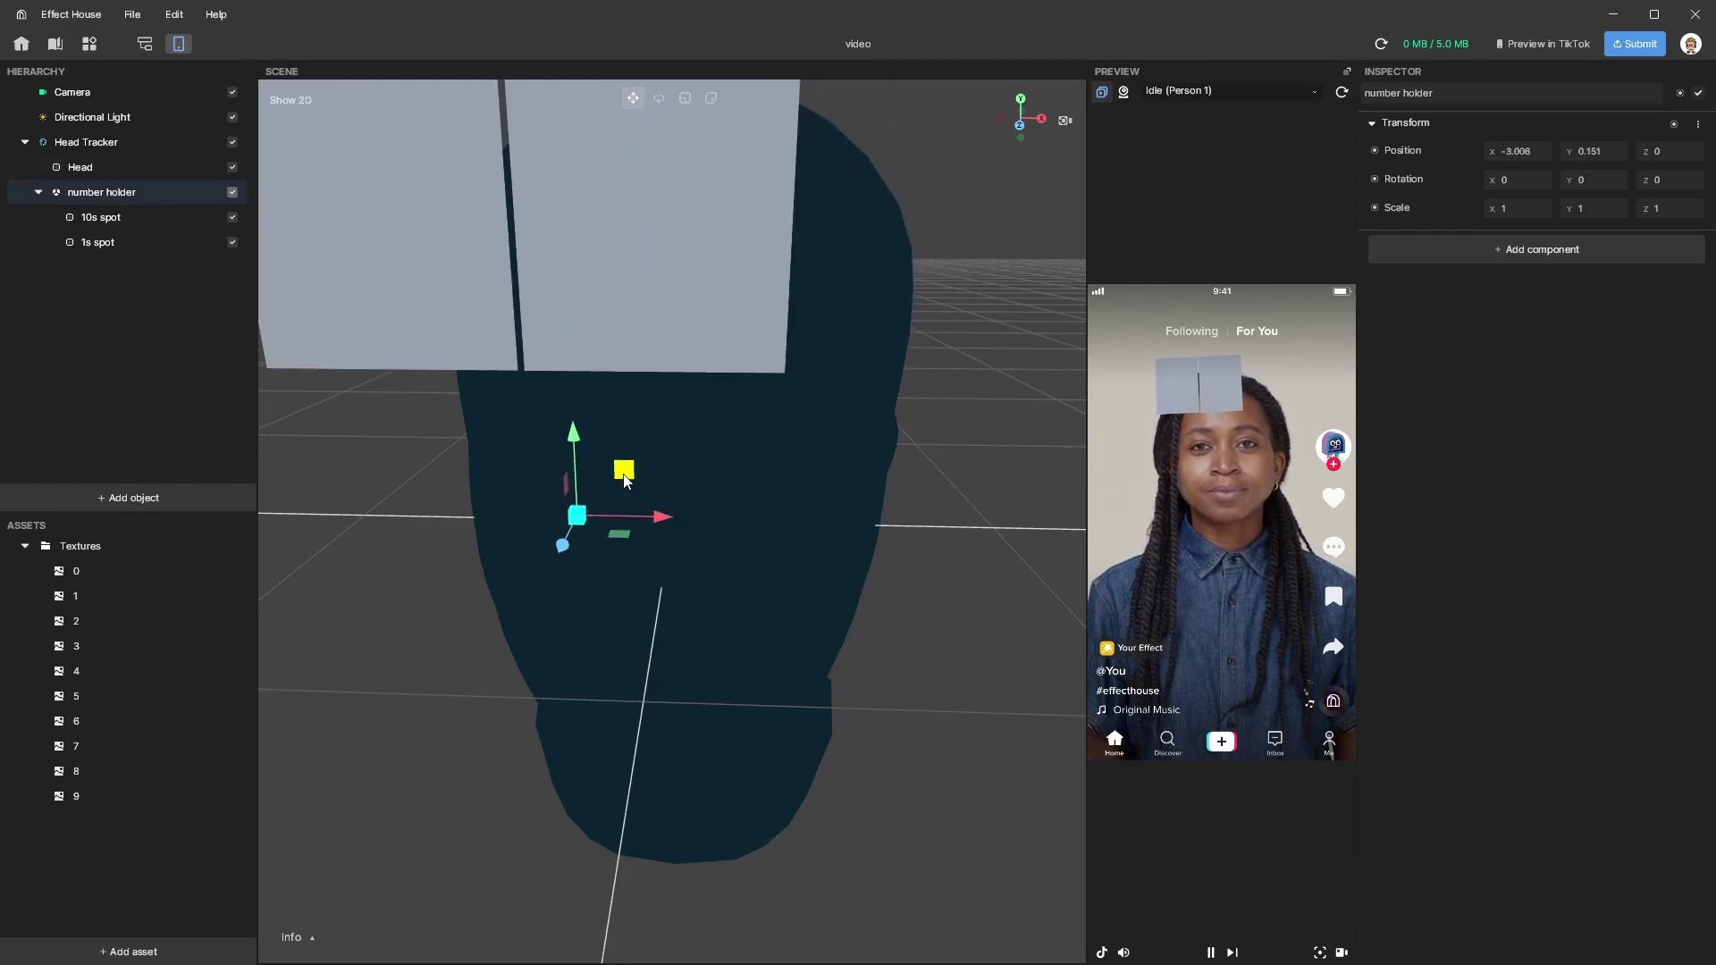
{"action": "left_click_drag", "start_coordinate": [754, 487], "coordinate": [734, 481]}
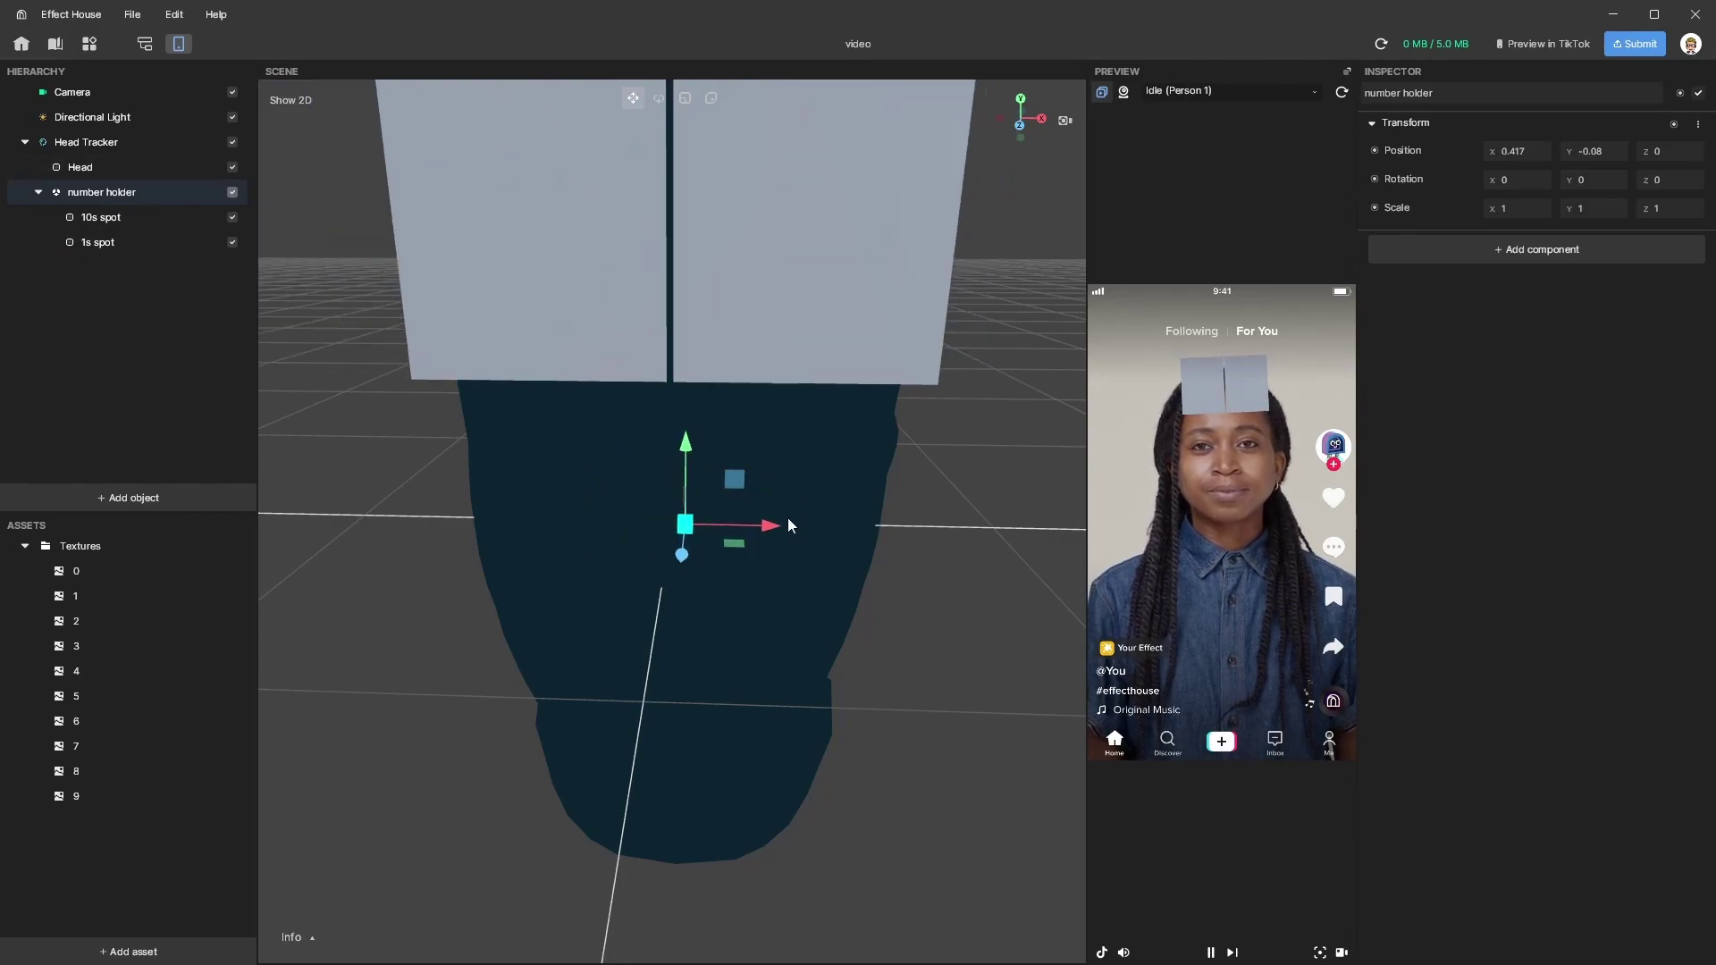
{"action": "left_click", "coordinate": [720, 487]}
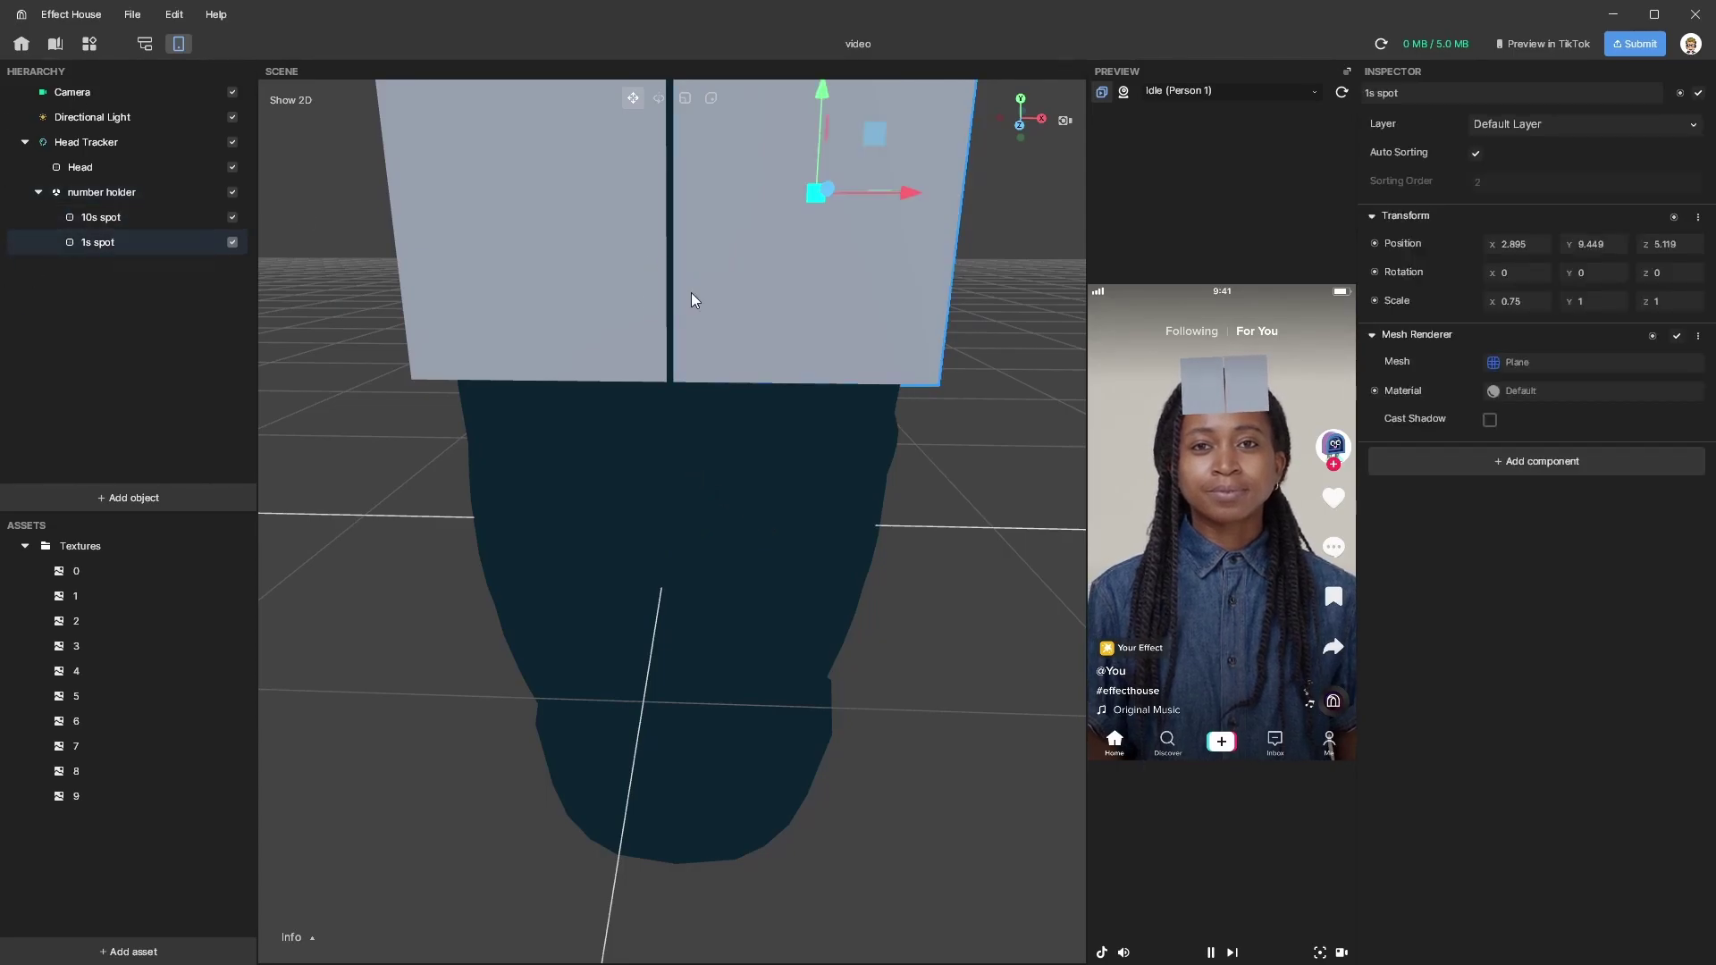
- Create an Unlit material and rename it "10s"
{"action": "mouse_move", "coordinate": [694, 313]}
{"action": "middle_mouse_down"}
{"action": "mouse_move", "coordinate": [697, 364]}
{"action": "mouse_move", "coordinate": [704, 321]}
{"action": "middle_mouse_up"}
{"action": "scroll", "coordinate": [705, 313], "scroll_direction": "down", "scroll_amount": 3}
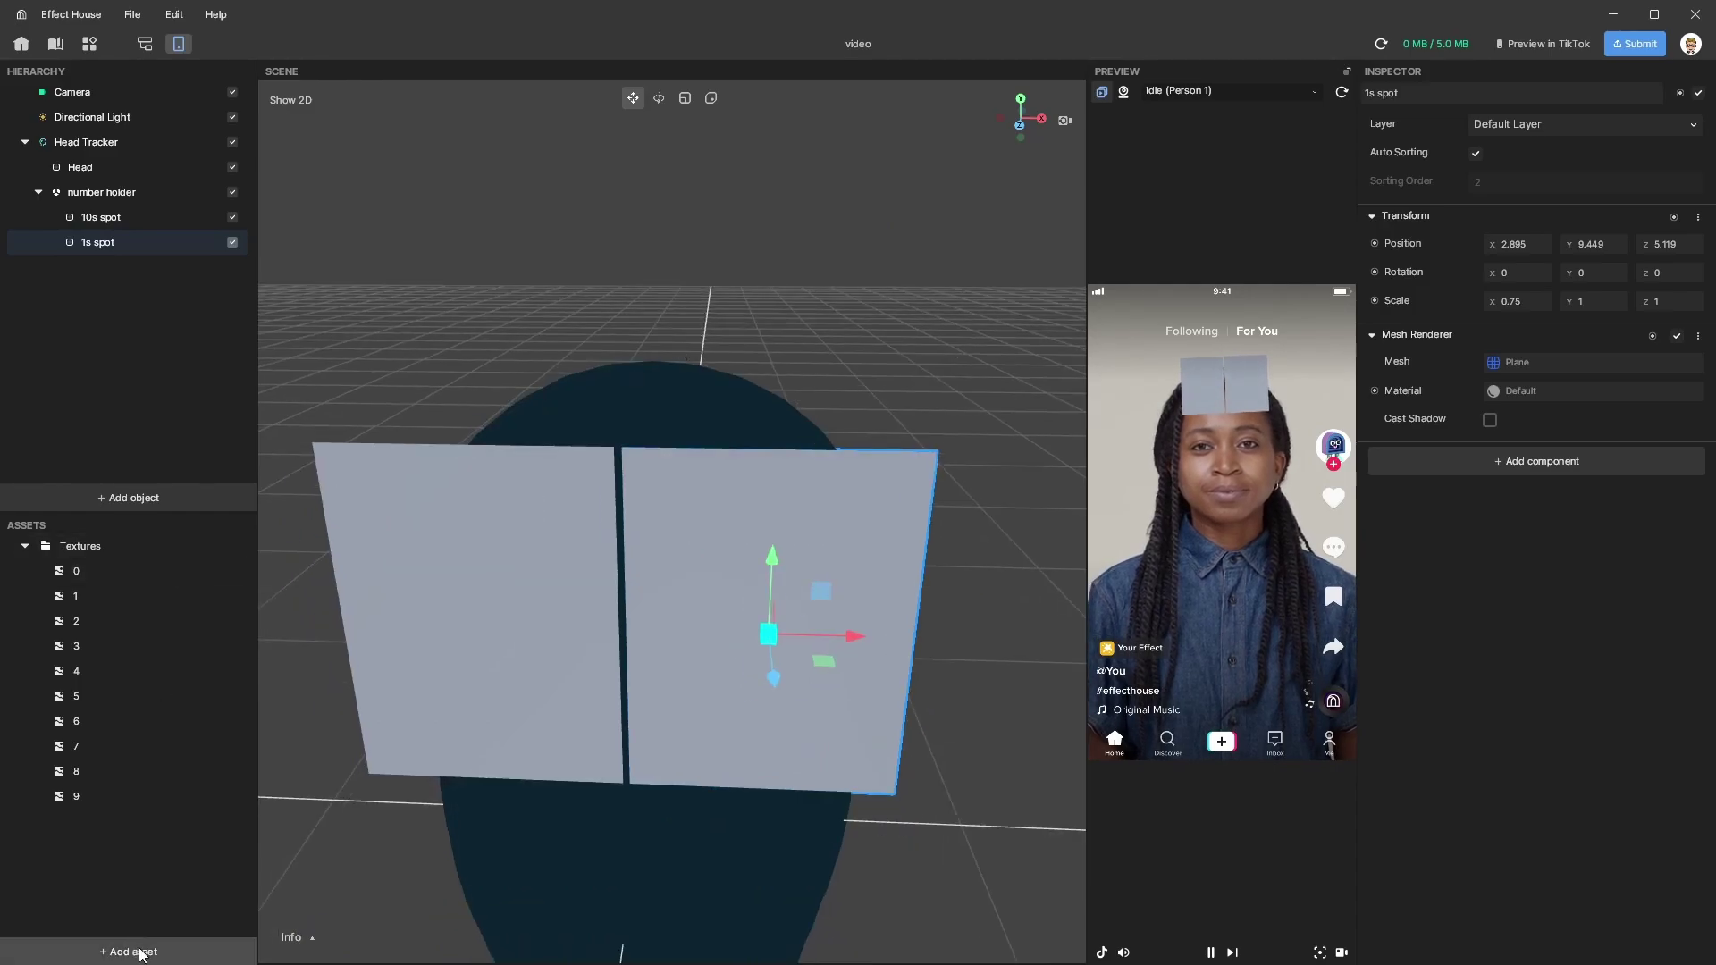
{"action": "left_click", "coordinate": [134, 951]}
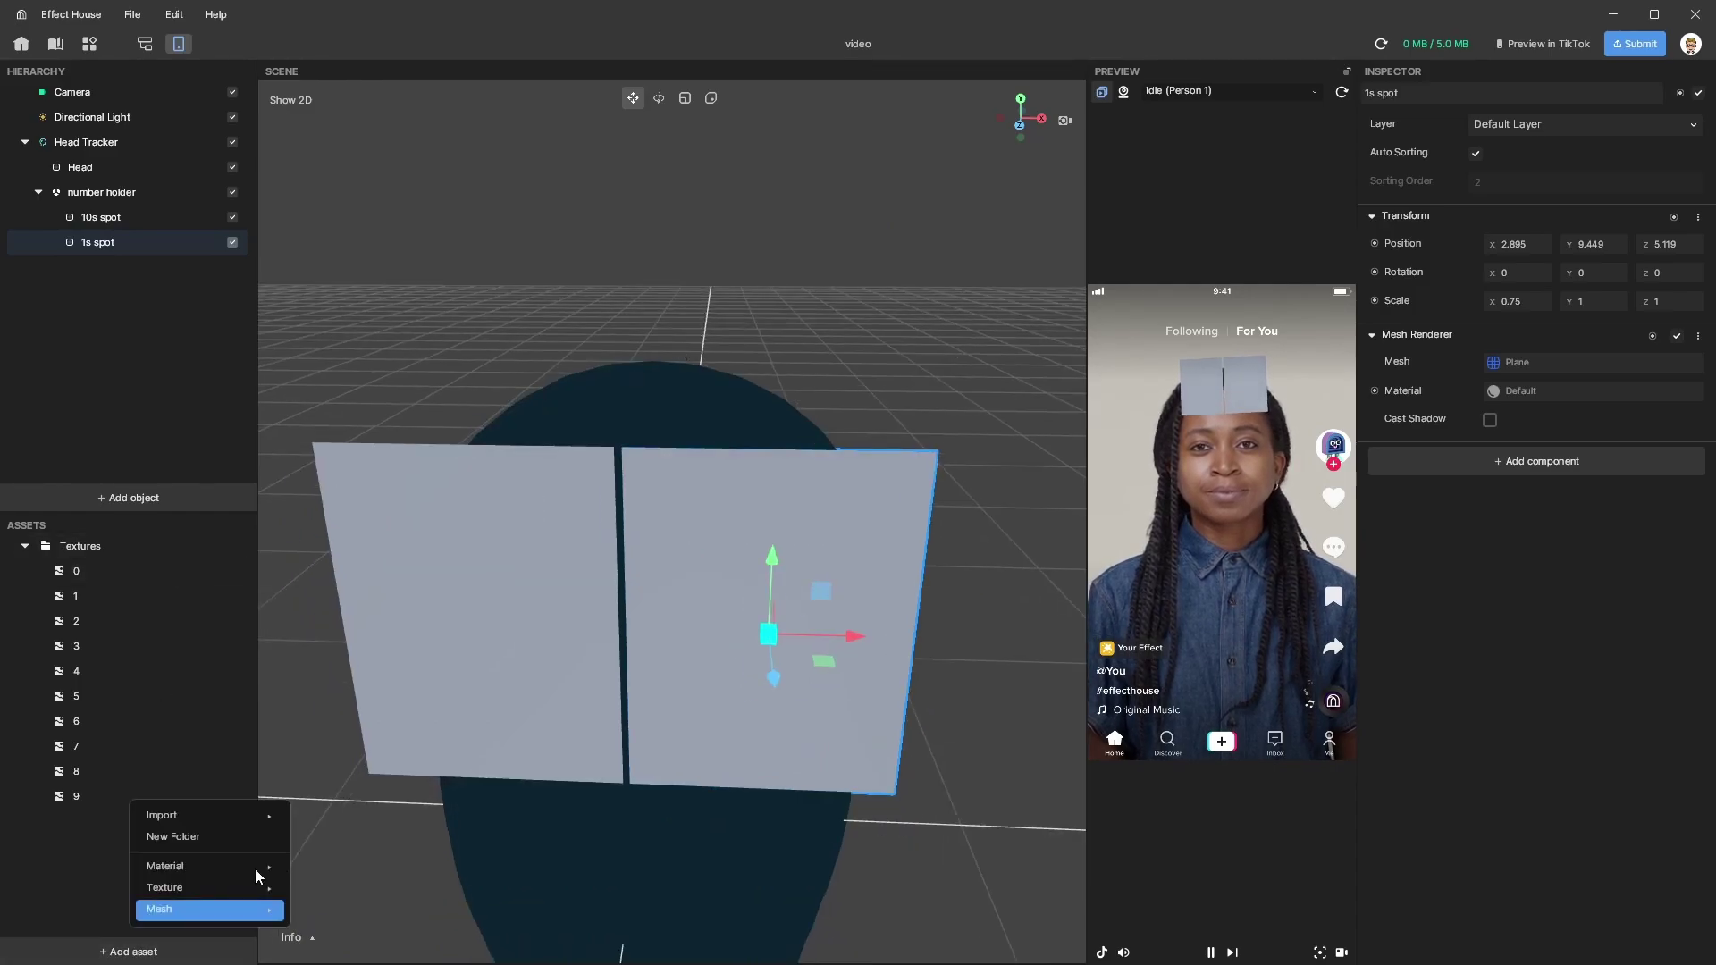
{"action": "mouse_move", "coordinate": [257, 875]}
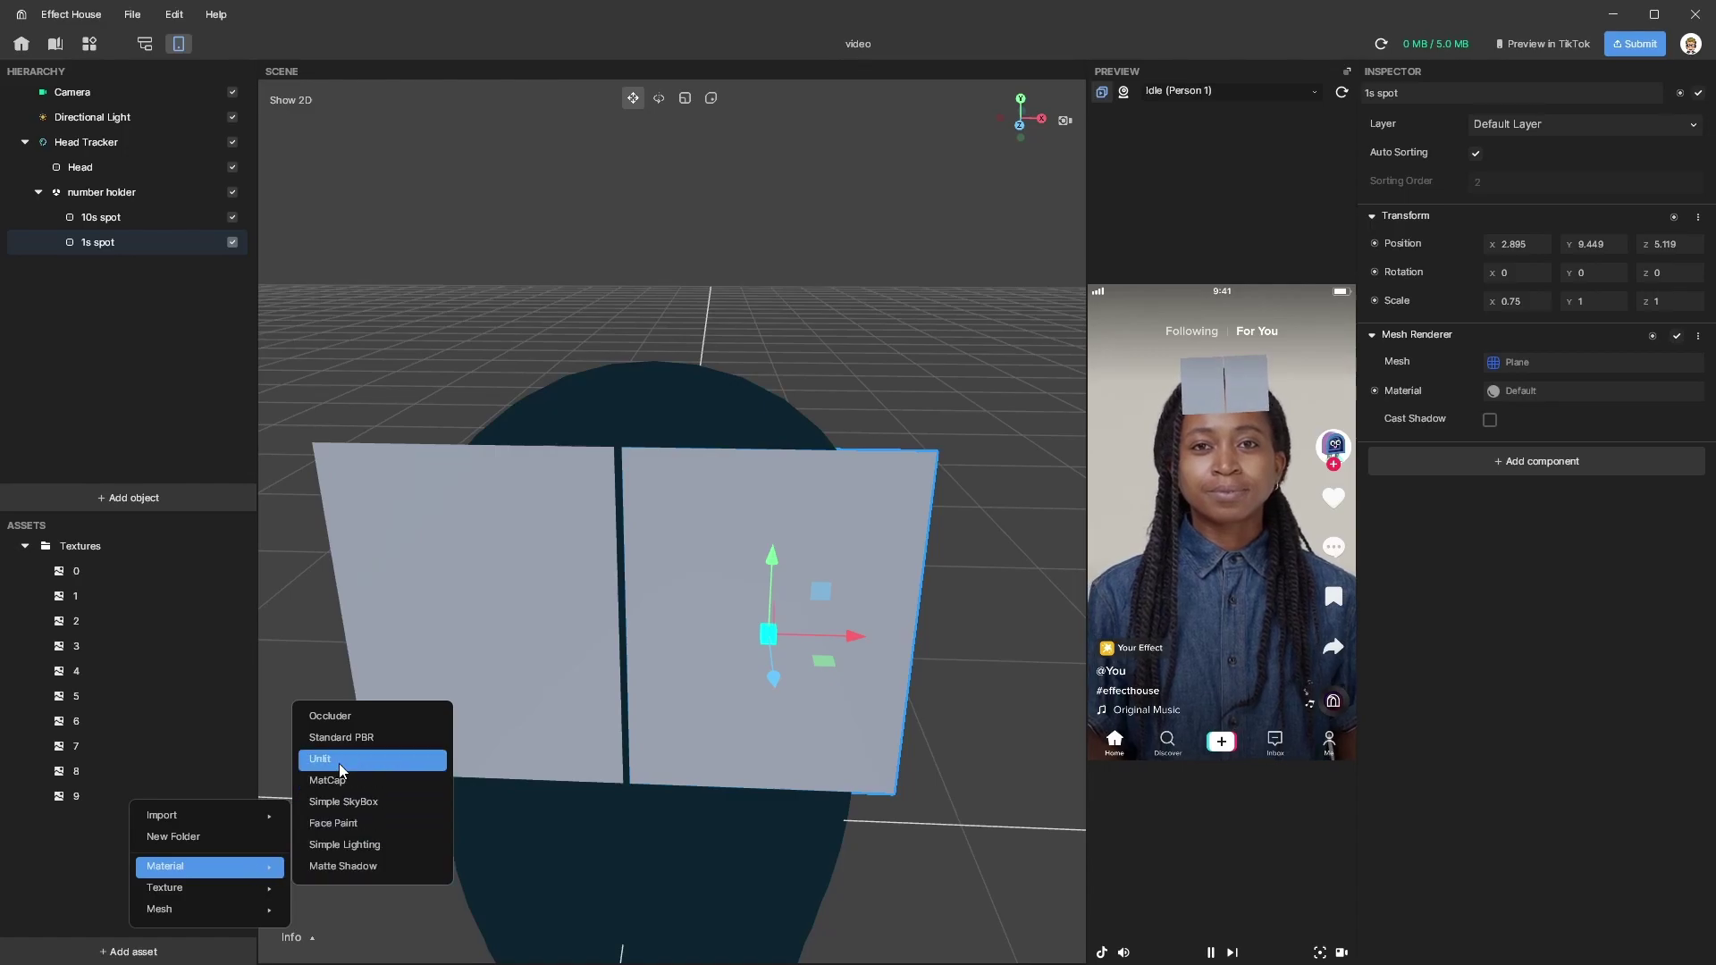
{"action": "left_click", "coordinate": [340, 764]}
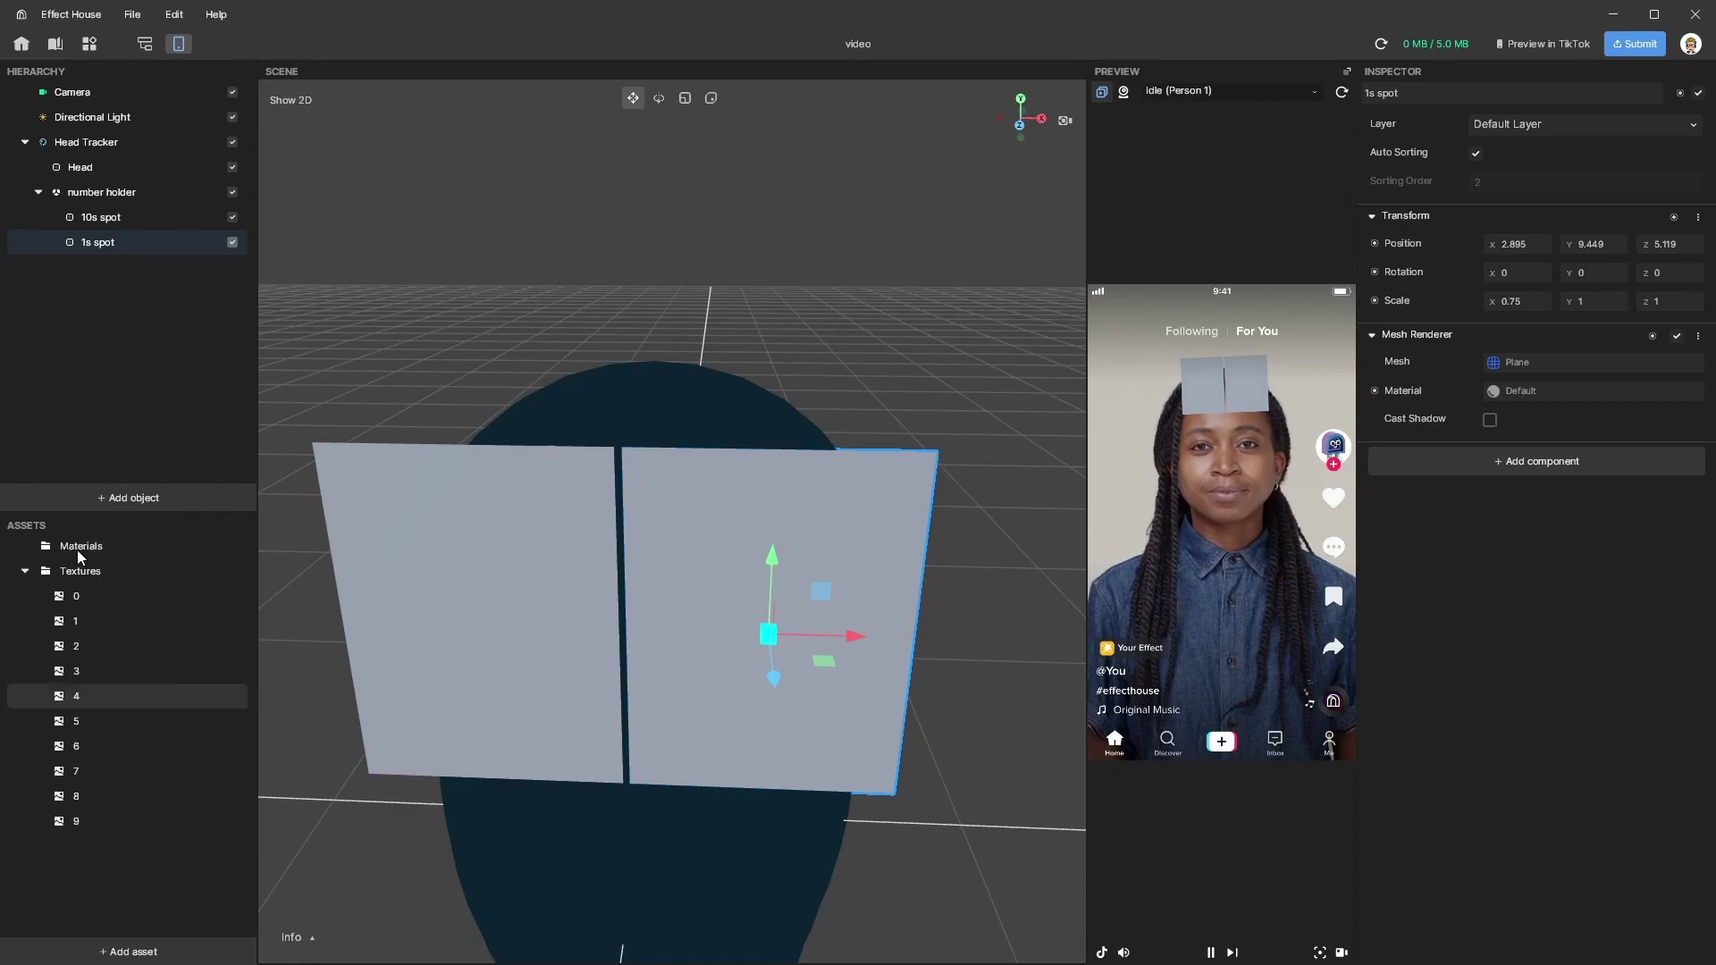
{"action": "double_click", "coordinate": [77, 549]}
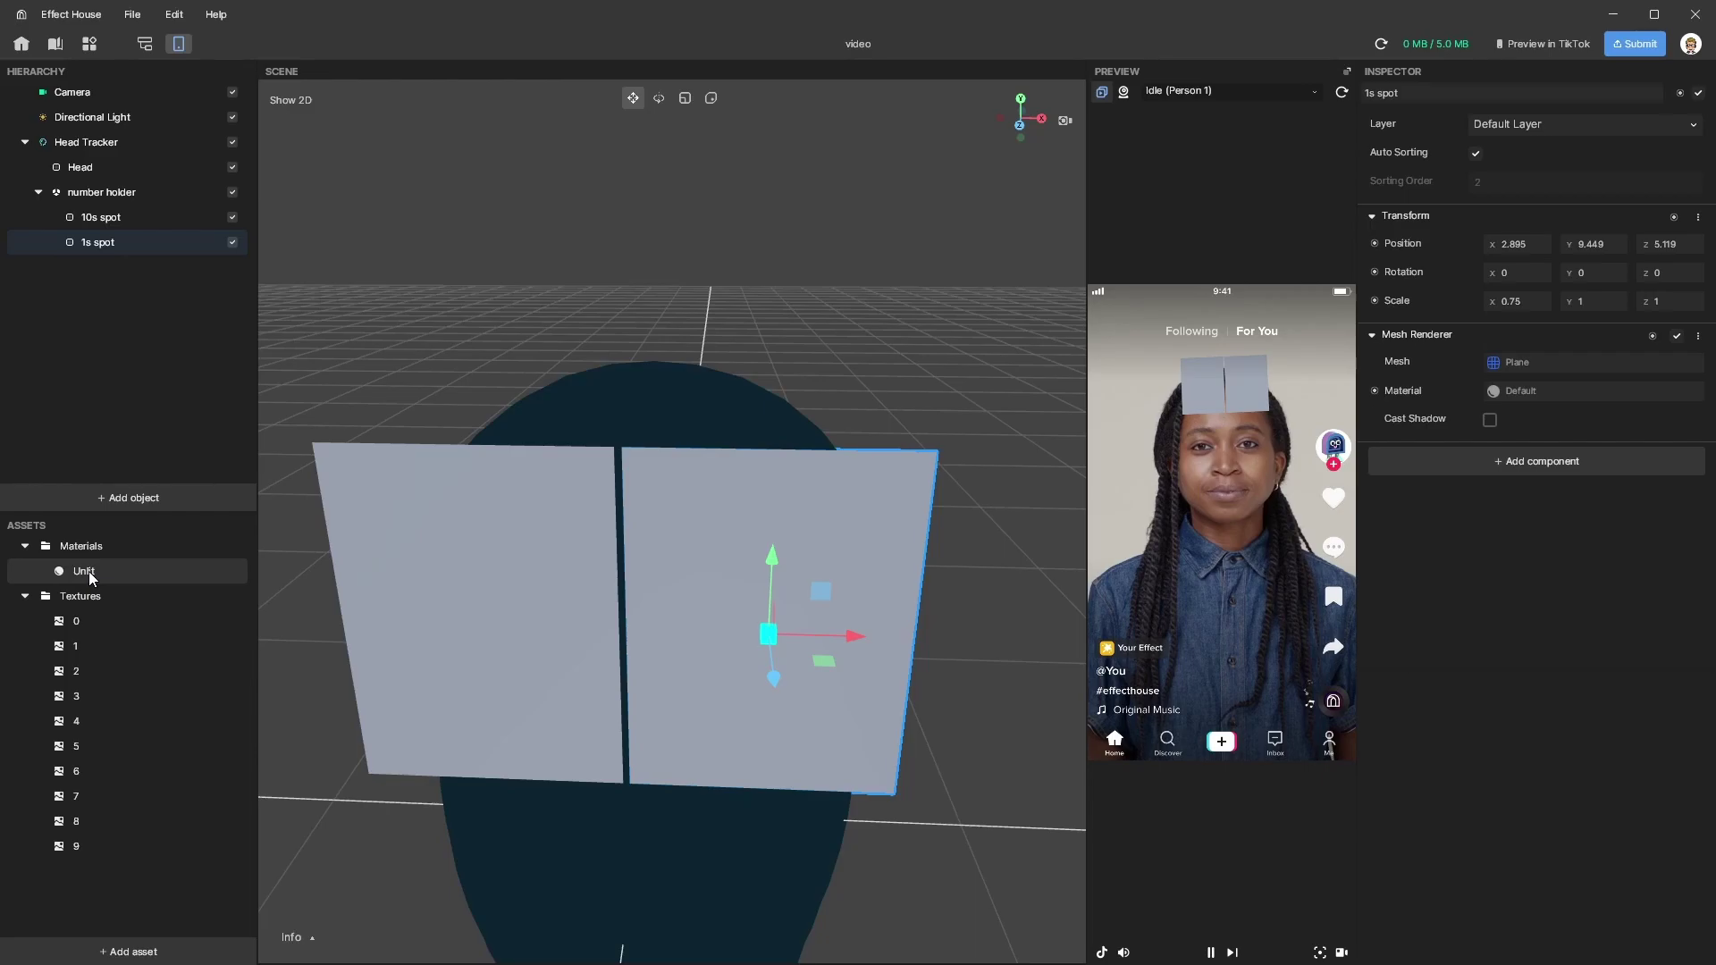
{"action": "right_click", "coordinate": [89, 571]}
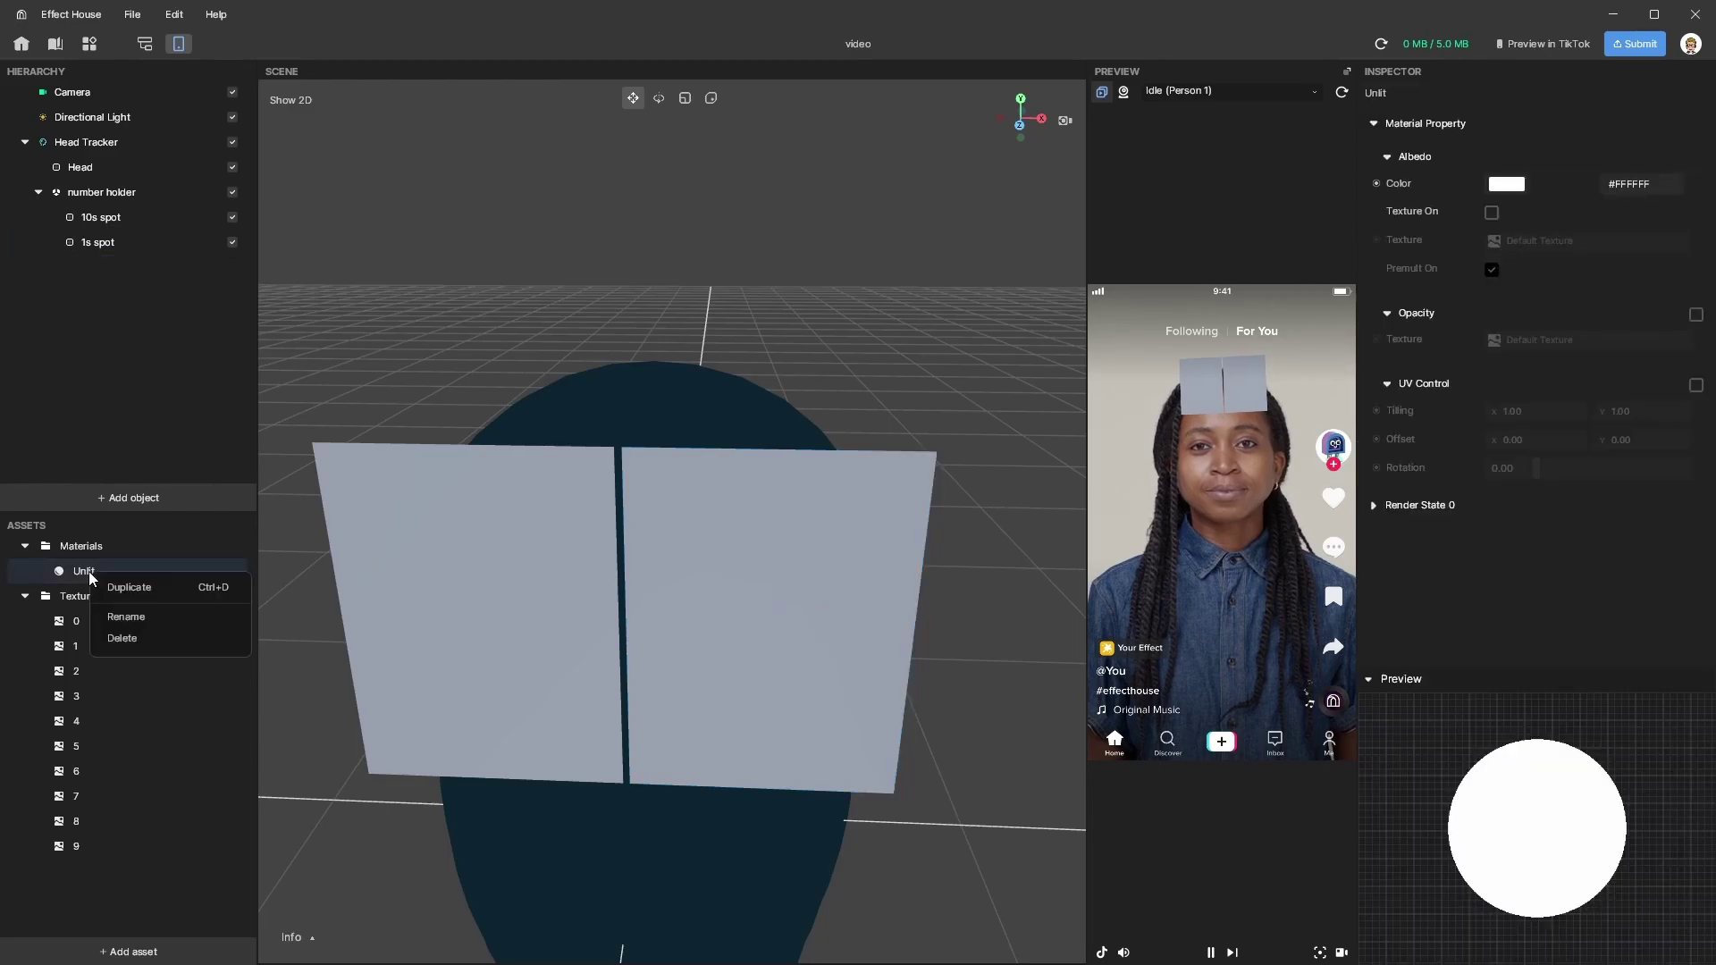
{"action": "left_click", "coordinate": [124, 617]}
{"action": "type", "text": "10s"}
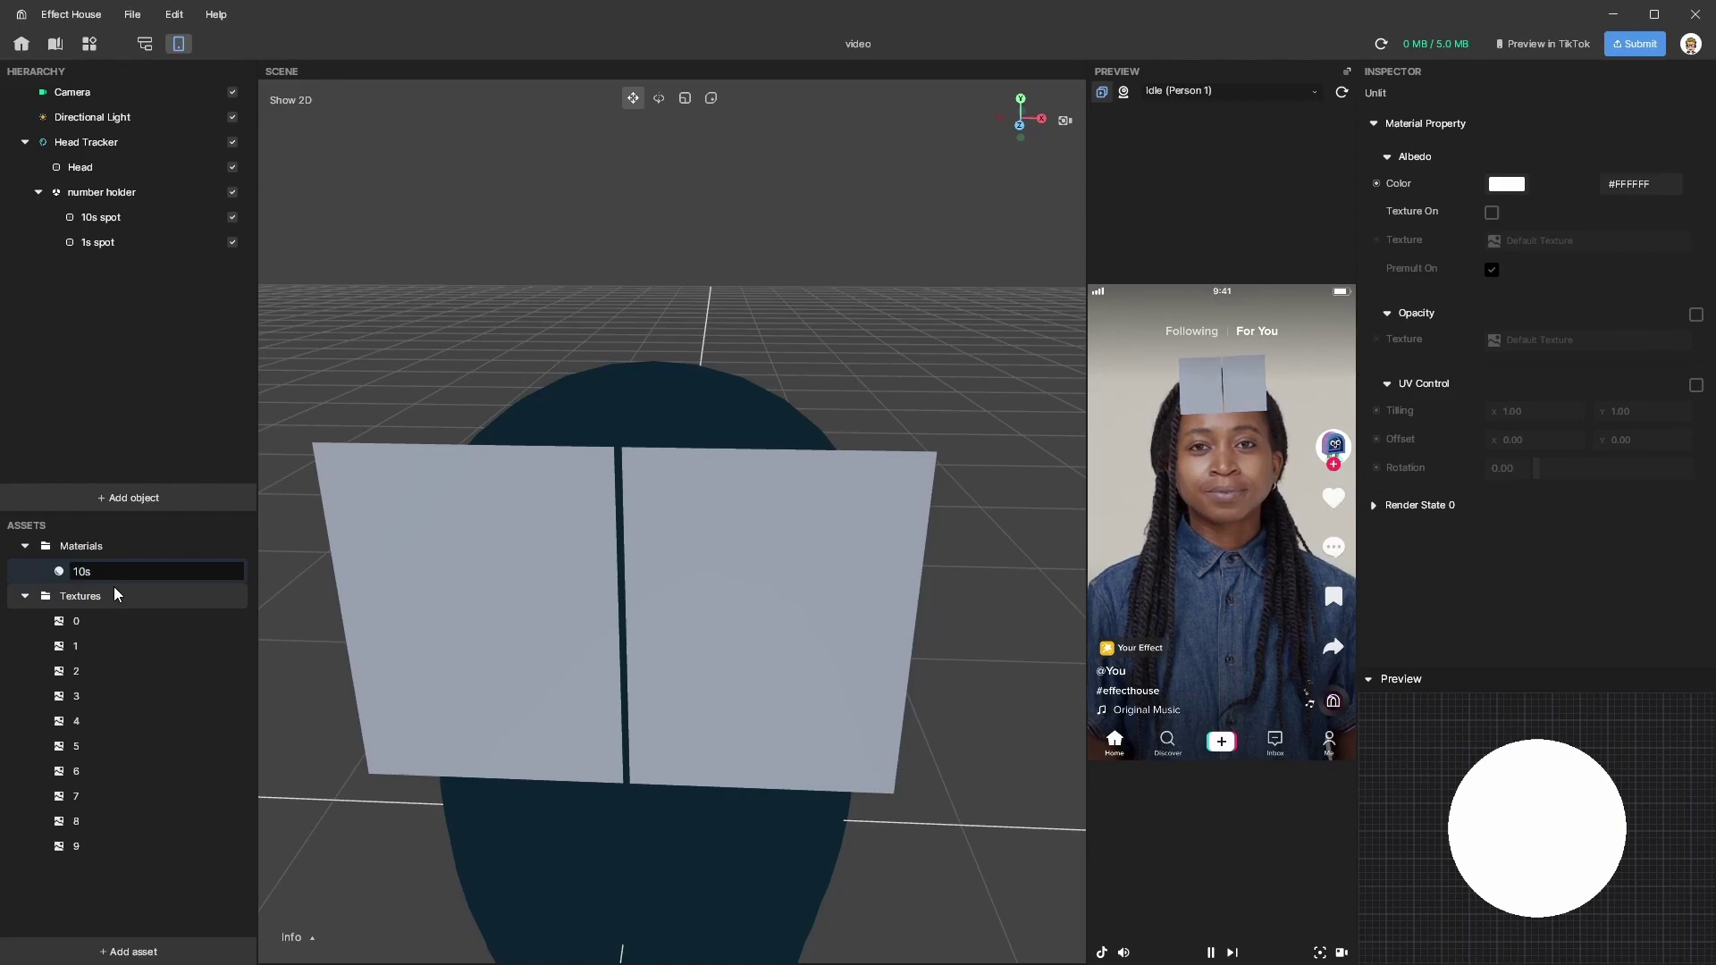
{"action": "key", "text": "Return"}
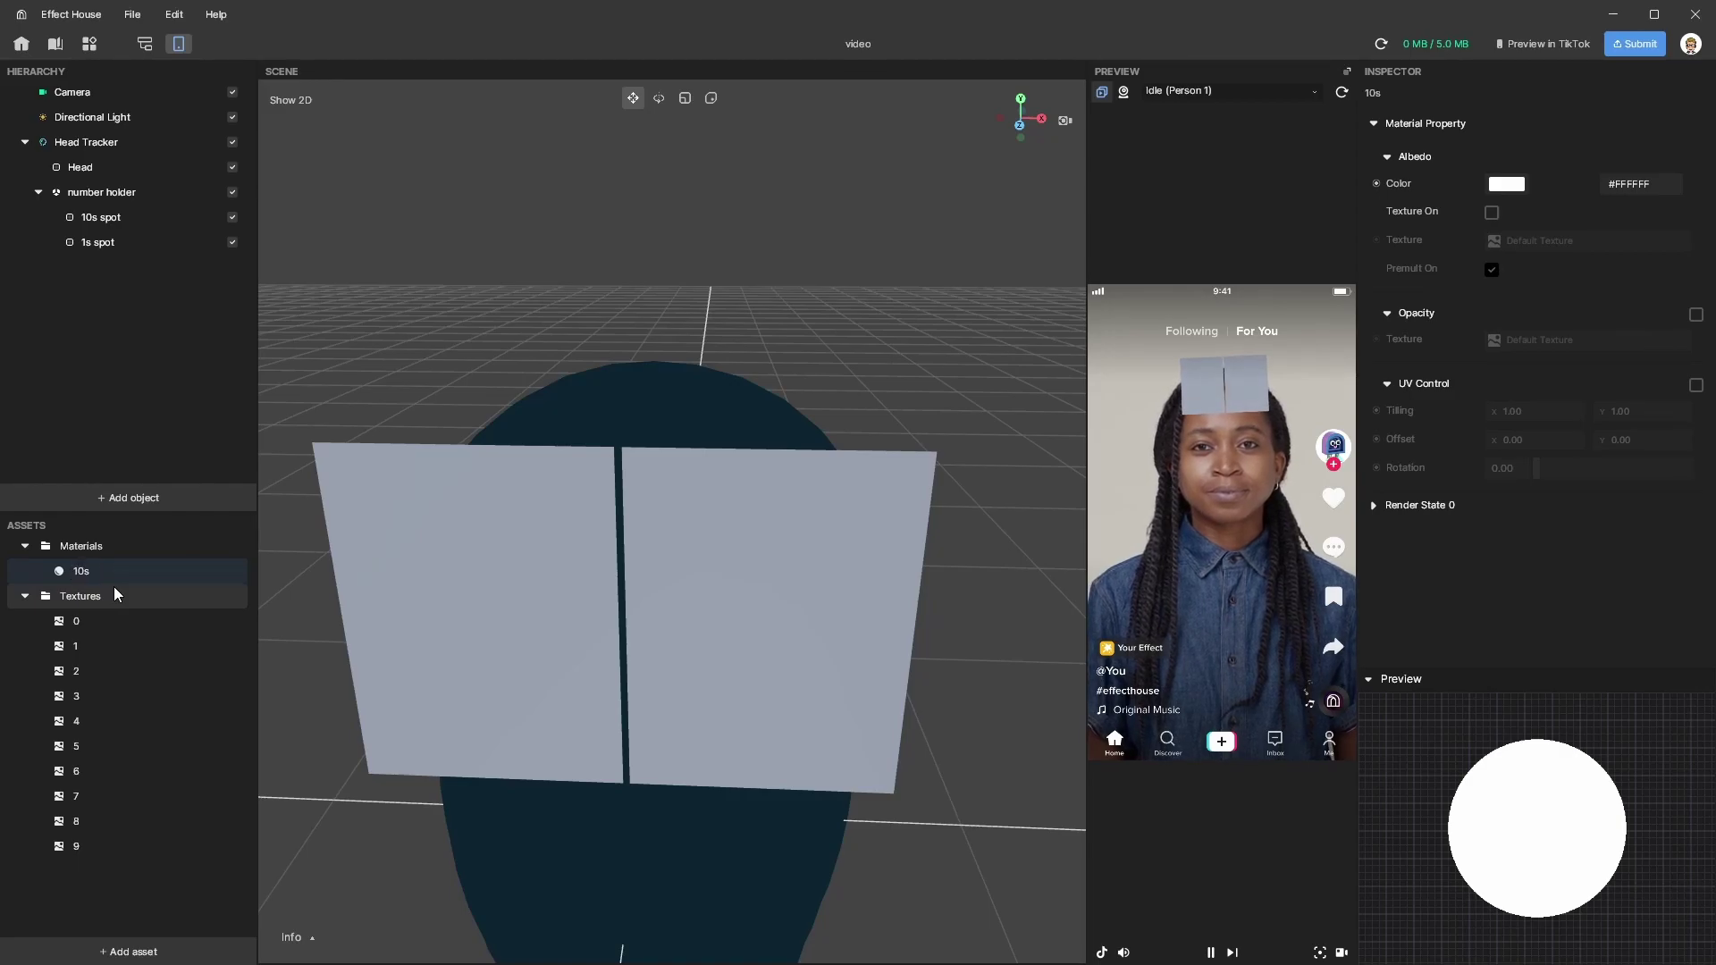
- Turn on the albedo texture of the 10s material and assign it the imported texture 0
{"action": "left_click", "coordinate": [89, 572]}
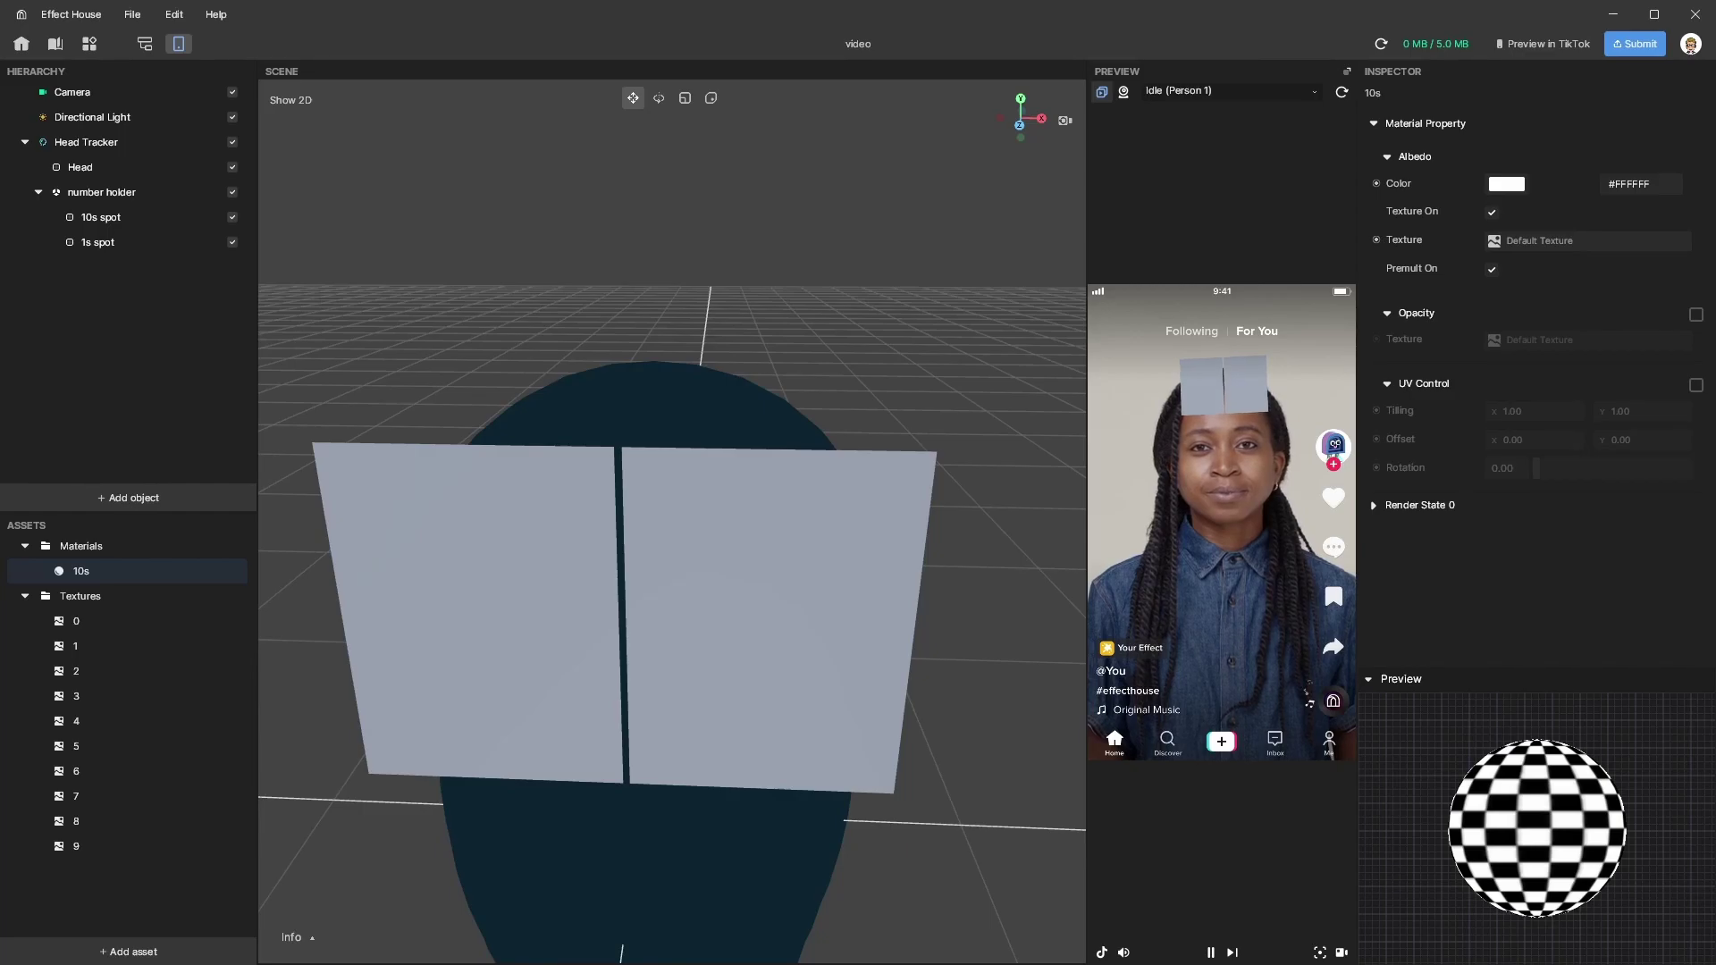
{"action": "left_click", "coordinate": [1538, 240]}
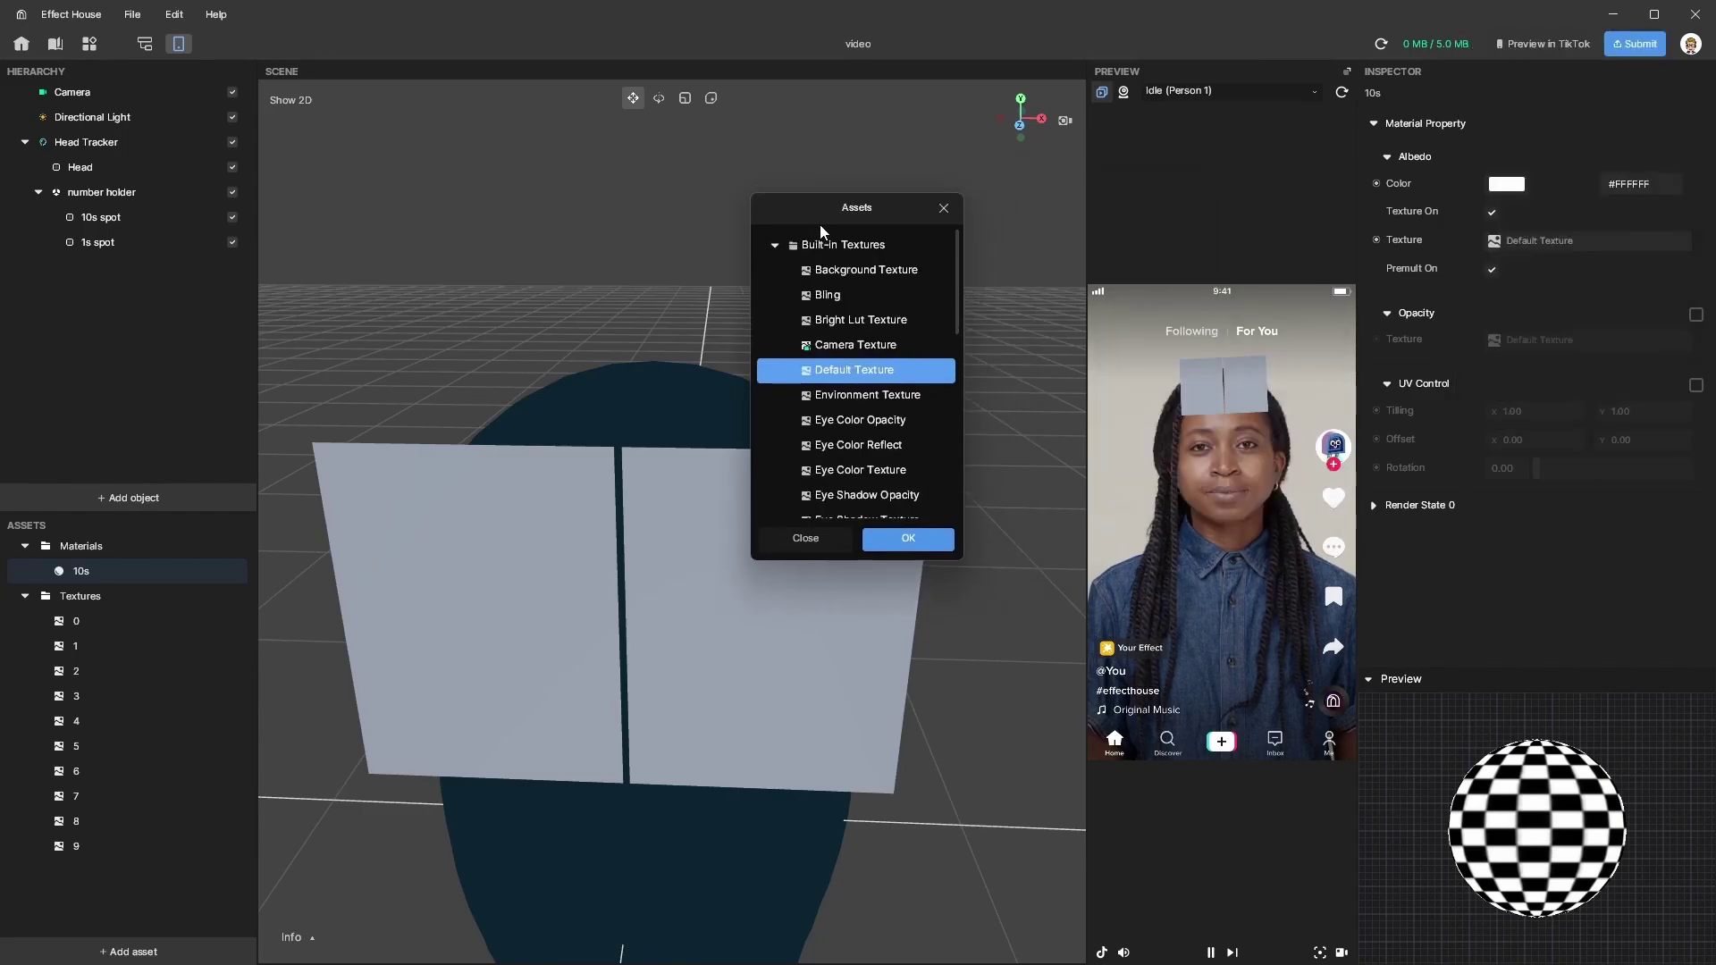
{"action": "left_click", "coordinate": [773, 239]}
{"action": "left_click", "coordinate": [824, 289]}
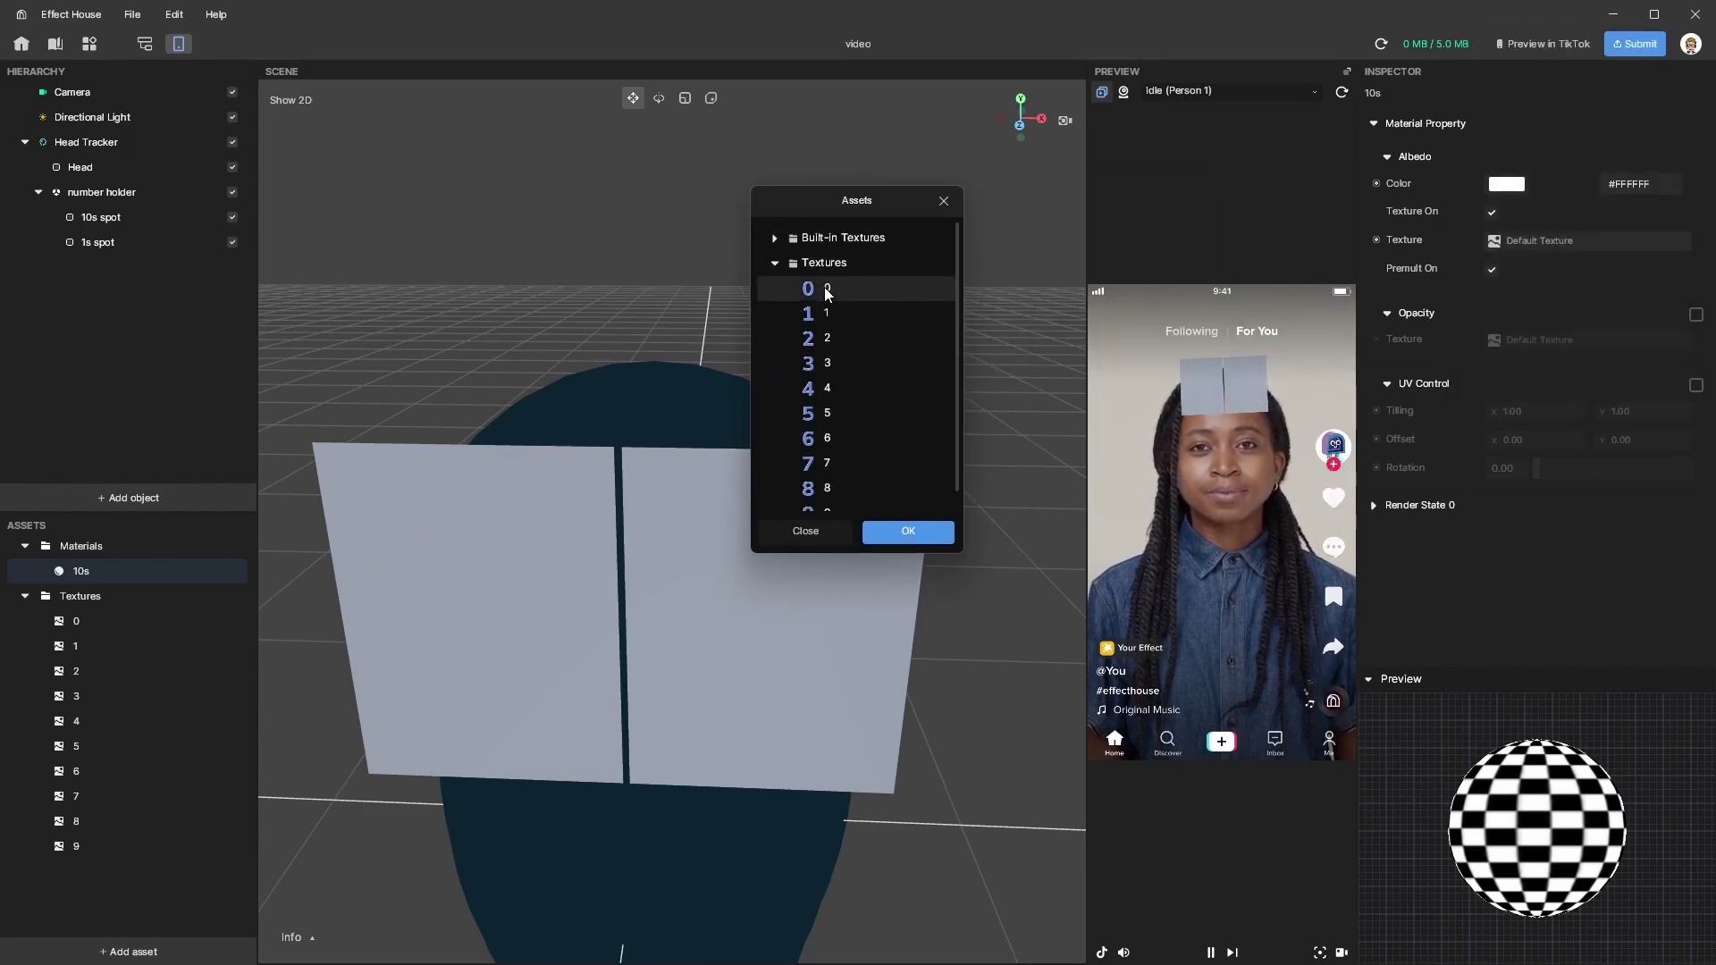
{"action": "double_click", "coordinate": [827, 290]}
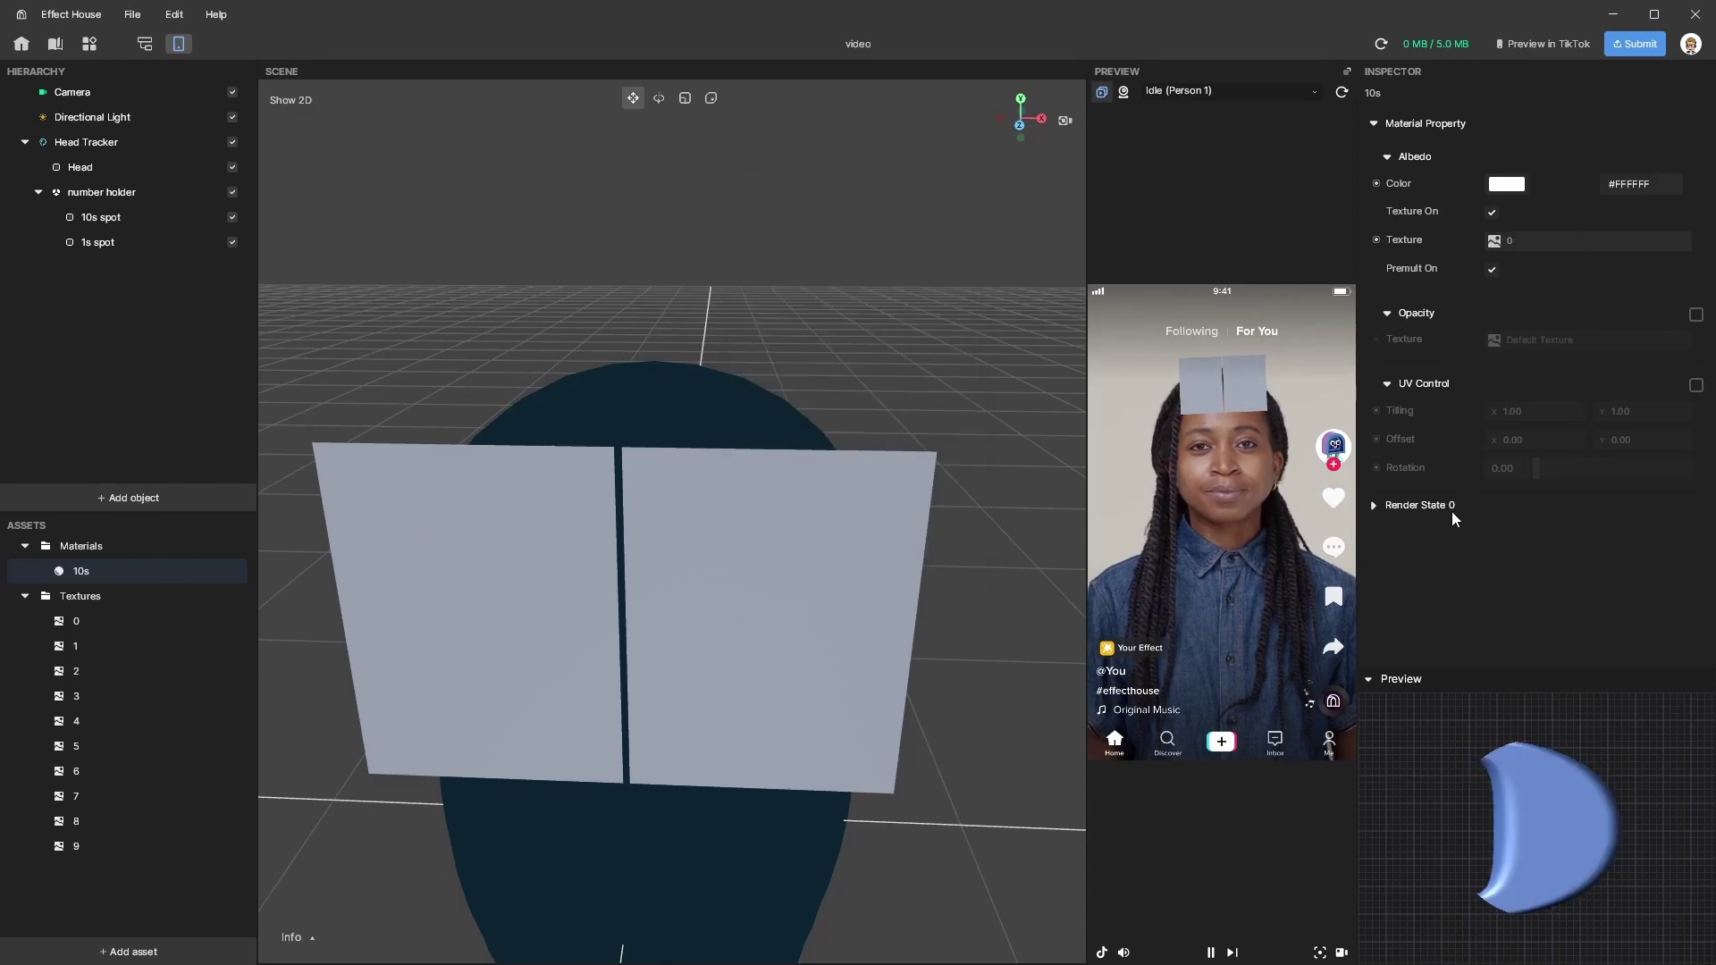
- Set the 10s material's blend mode to Transparent in its render state
{"action": "left_click", "coordinate": [1374, 506]}
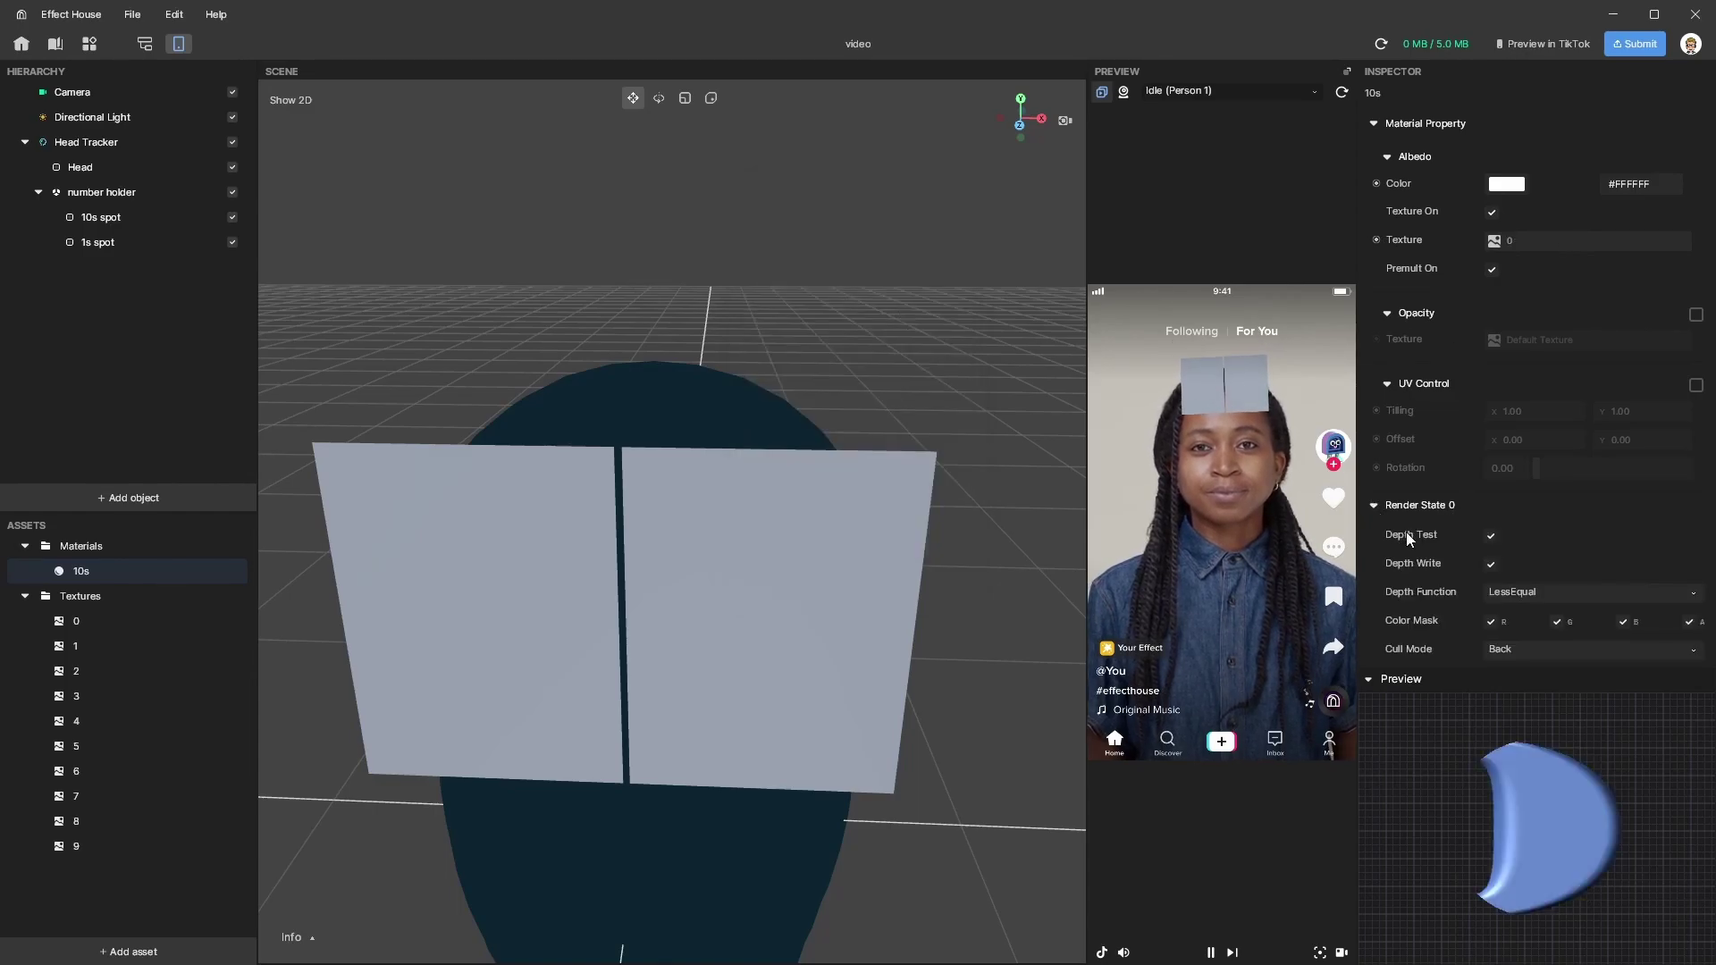
{"action": "scroll", "coordinate": [1490, 661], "scroll_direction": "down", "scroll_amount": 1}
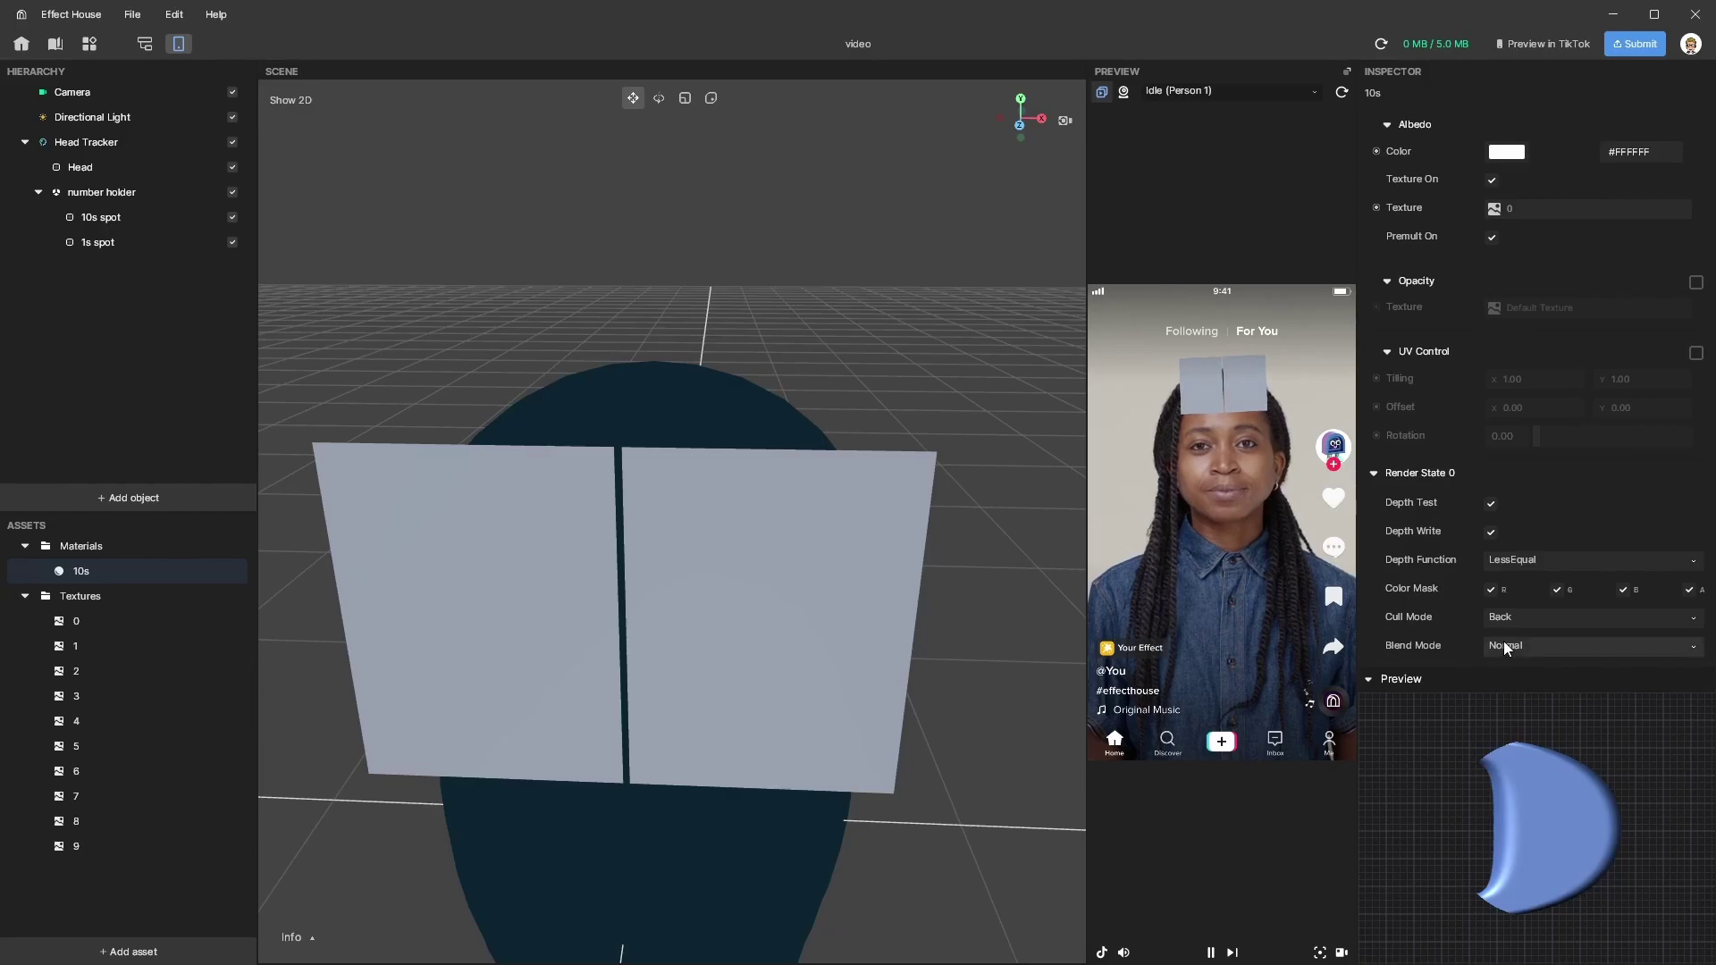
{"action": "left_click", "coordinate": [1504, 645]}
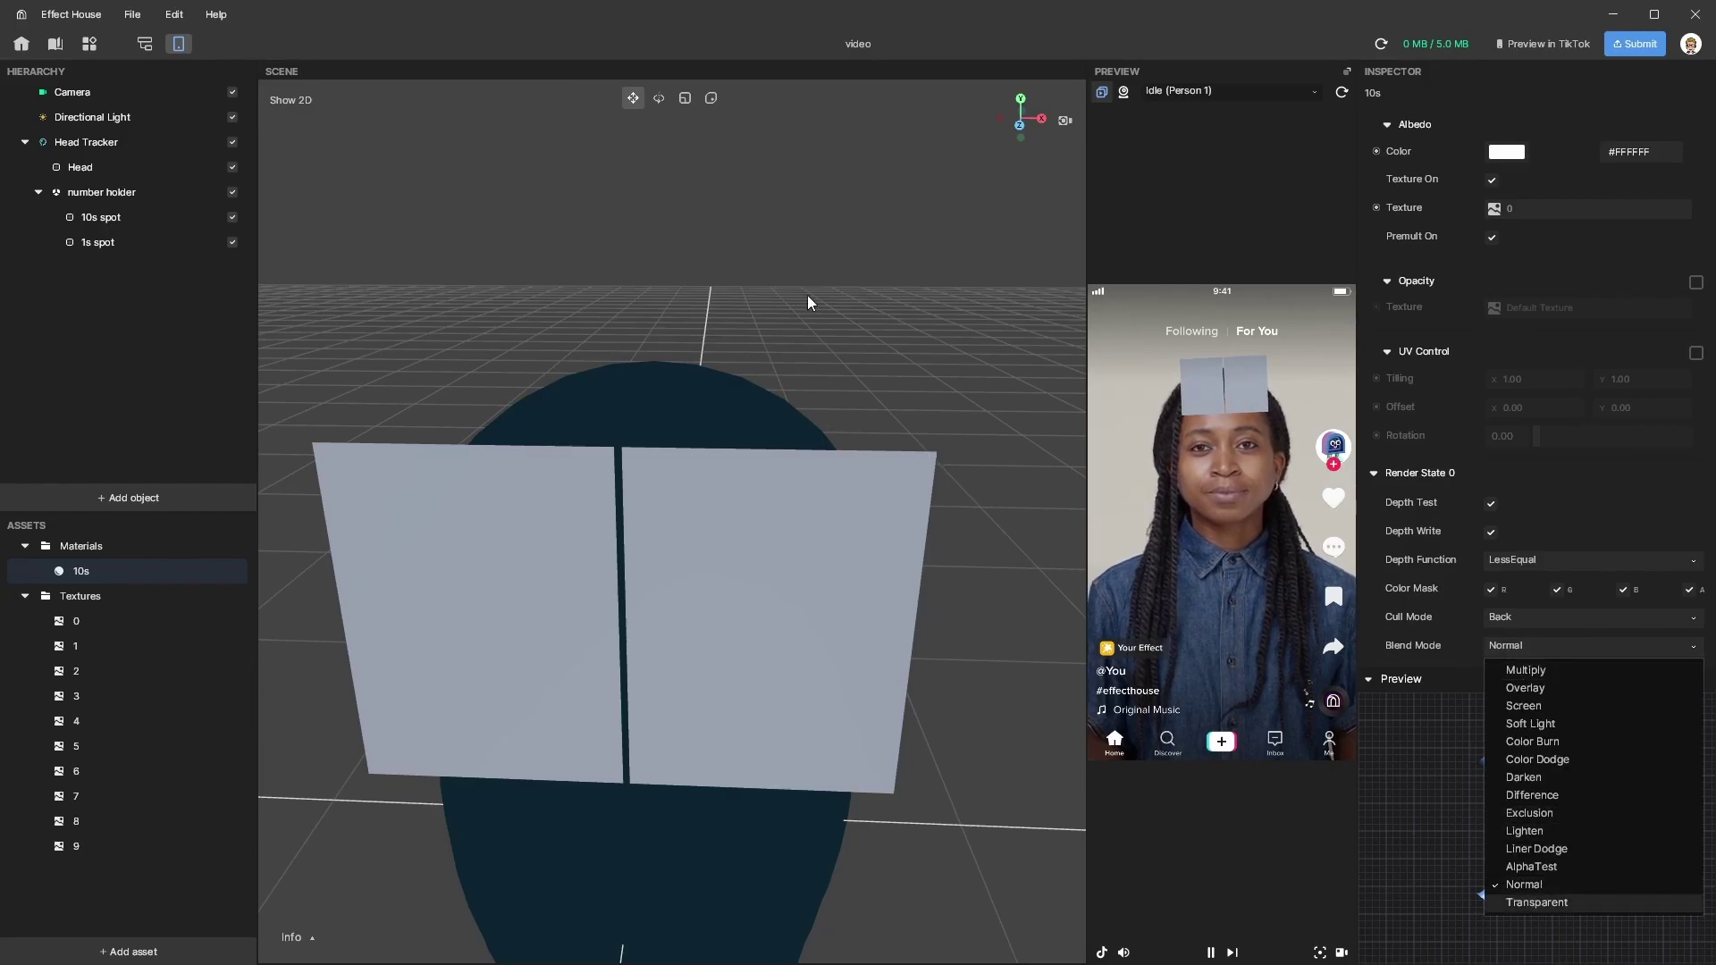
{"action": "key", "text": "Return"}
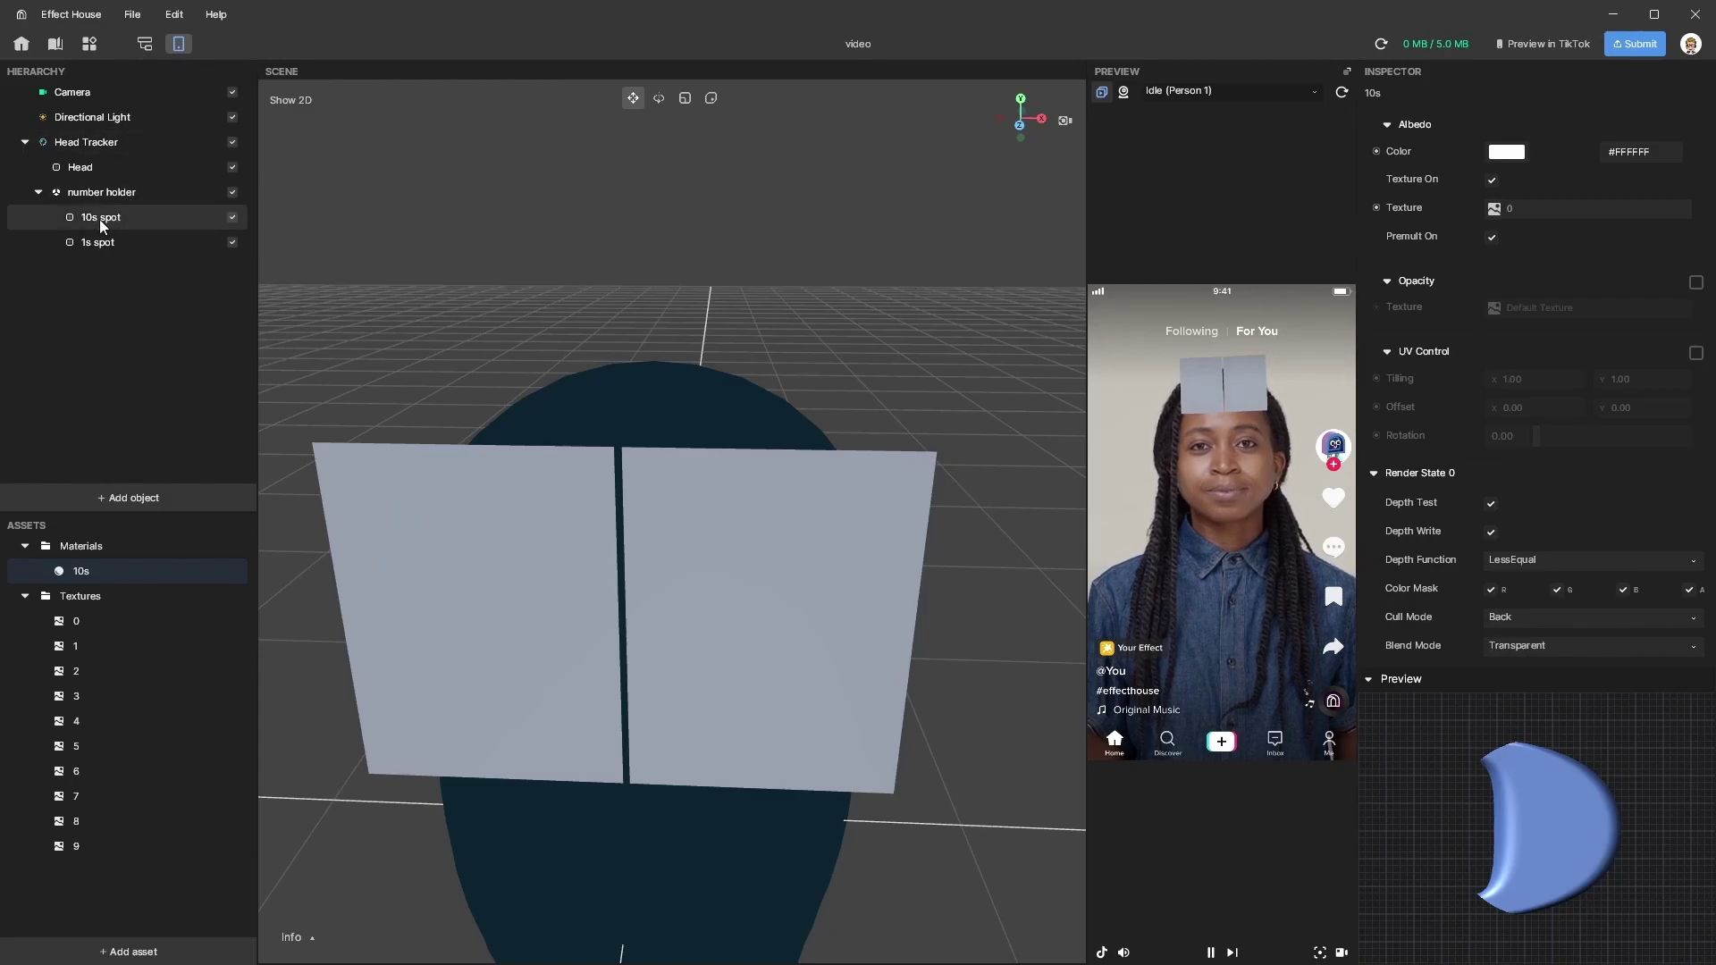
- Assign the 10s material to the 10s spot plane
{"action": "left_click", "coordinate": [105, 218]}
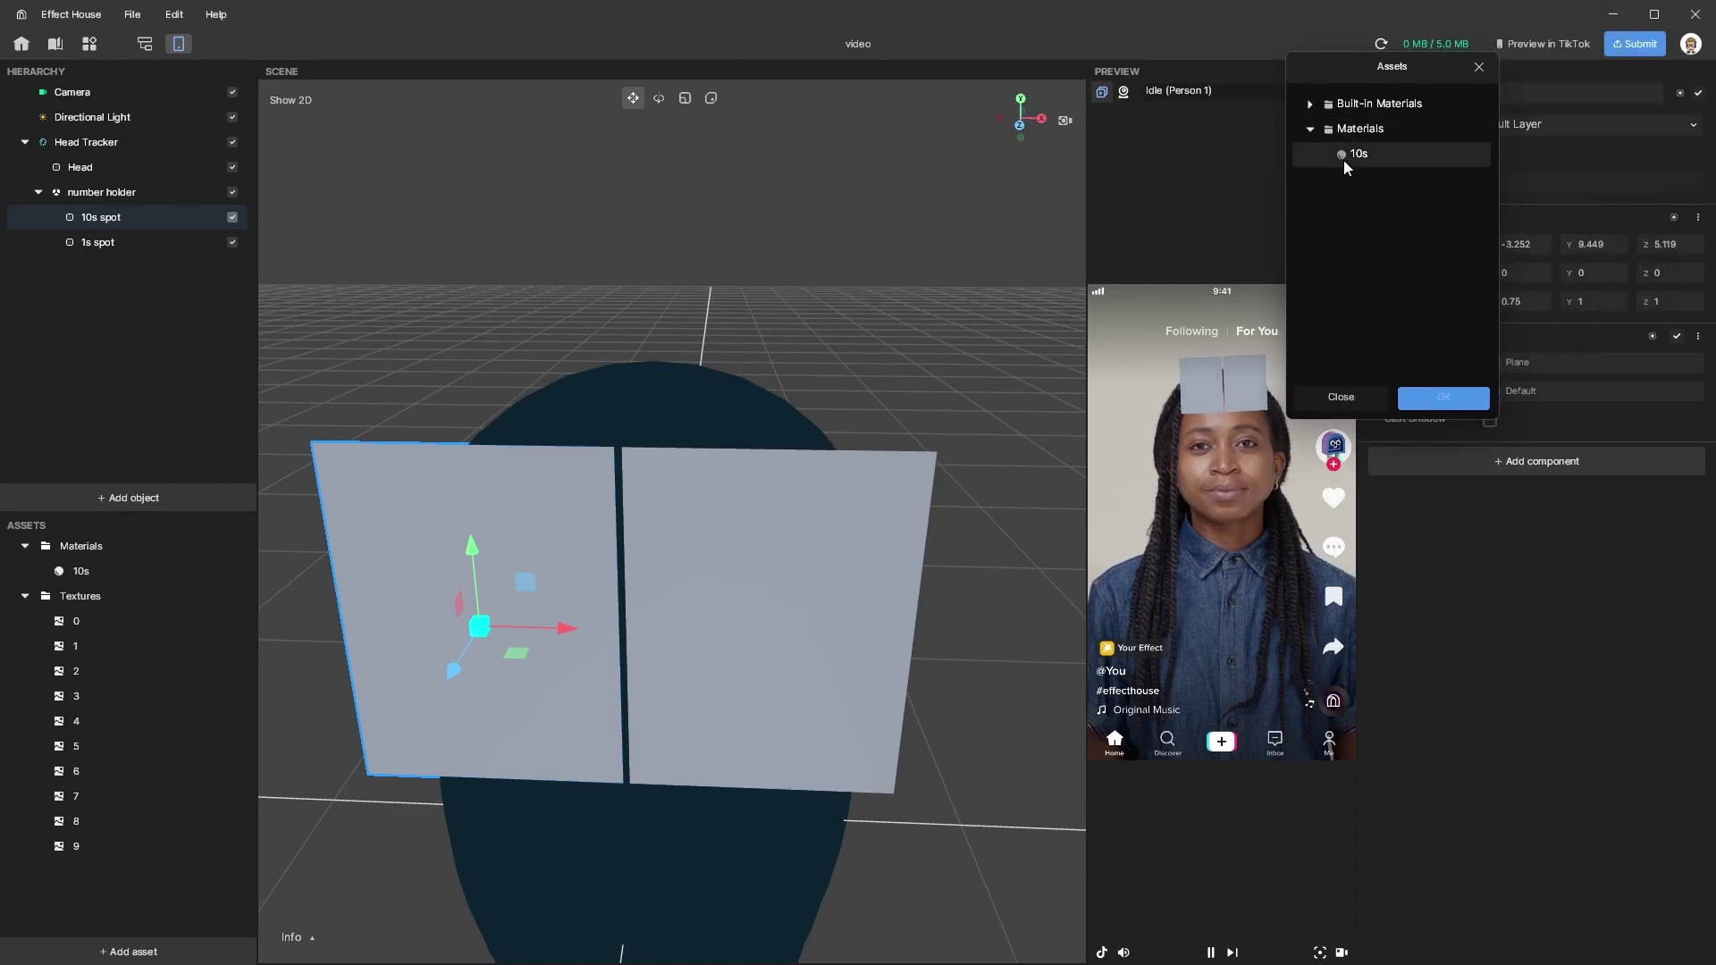
{"action": "left_click", "coordinate": [1350, 154]}
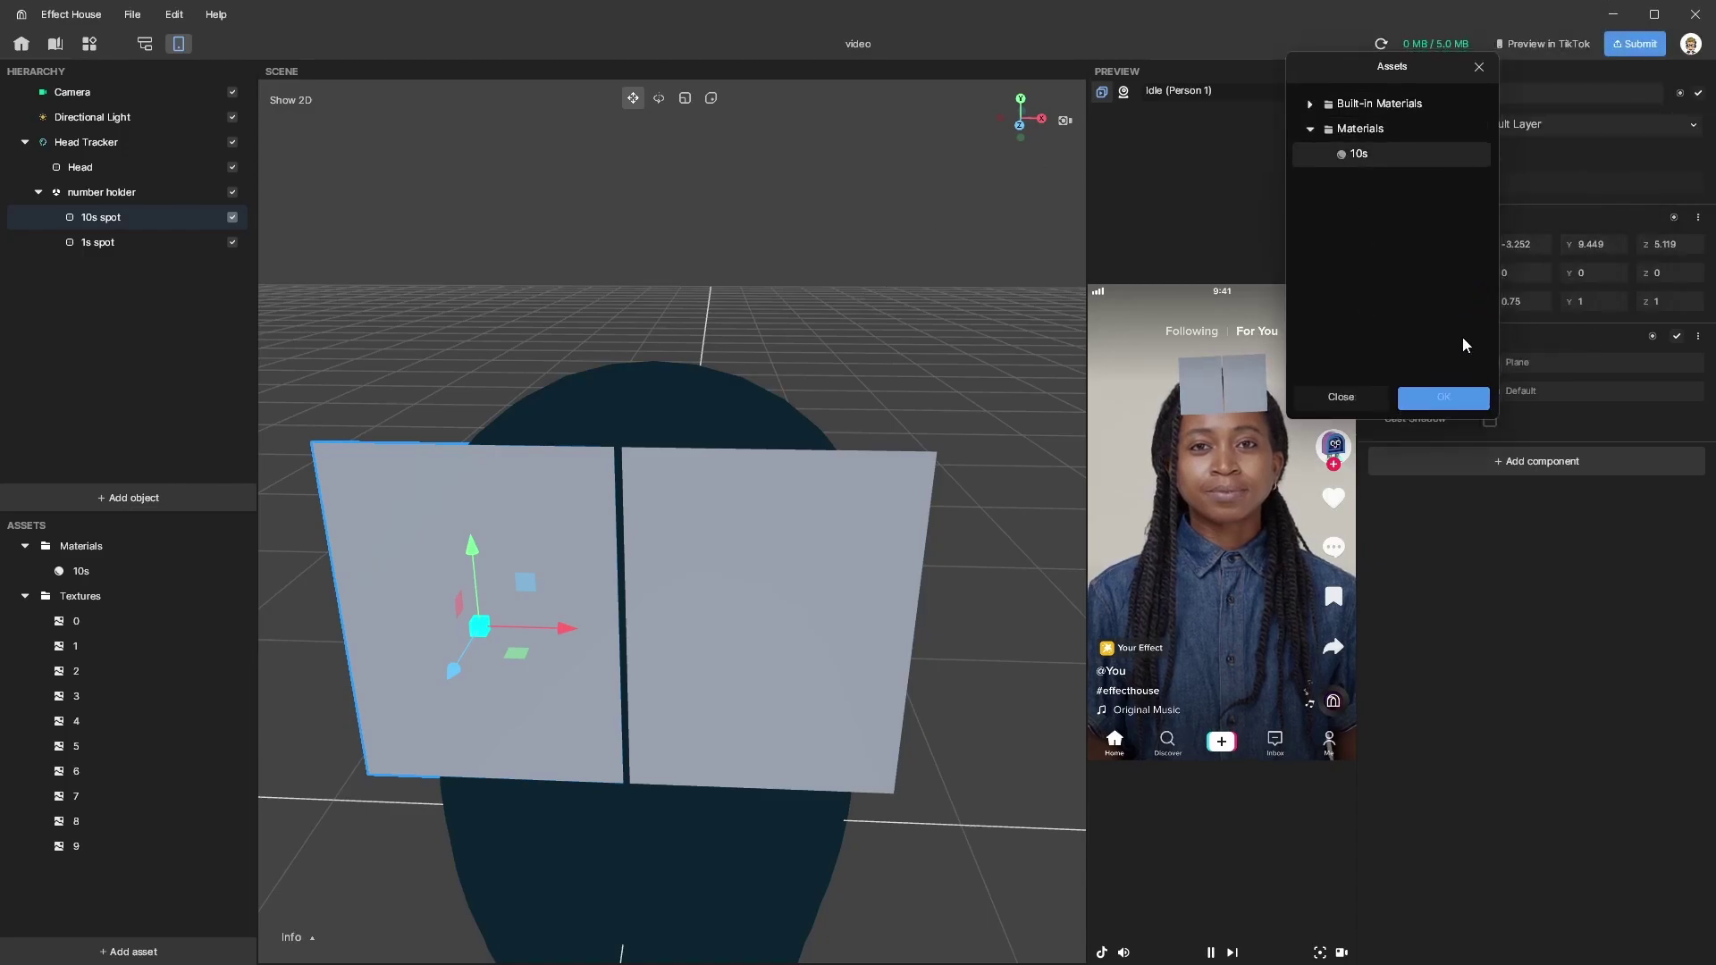
{"action": "left_click", "coordinate": [1473, 397]}
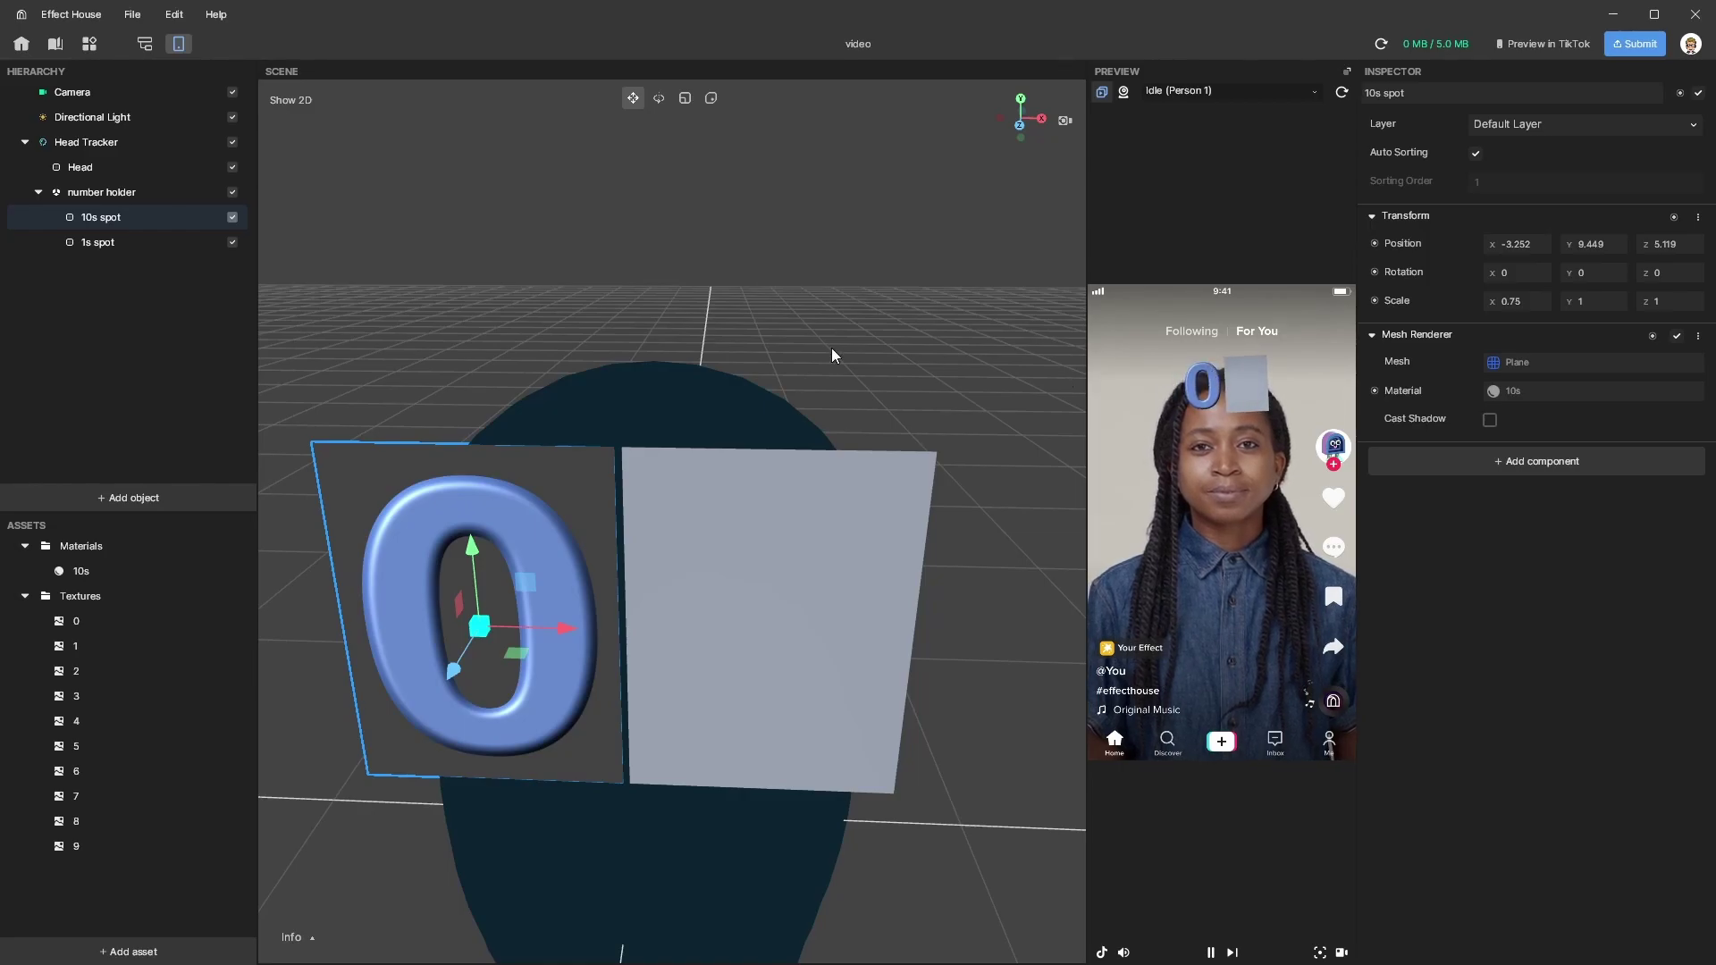
- Duplicate the 10s material, rename the copy 1s and assign it to the 1s spot plane
{"action": "right_click", "coordinate": [99, 567]}
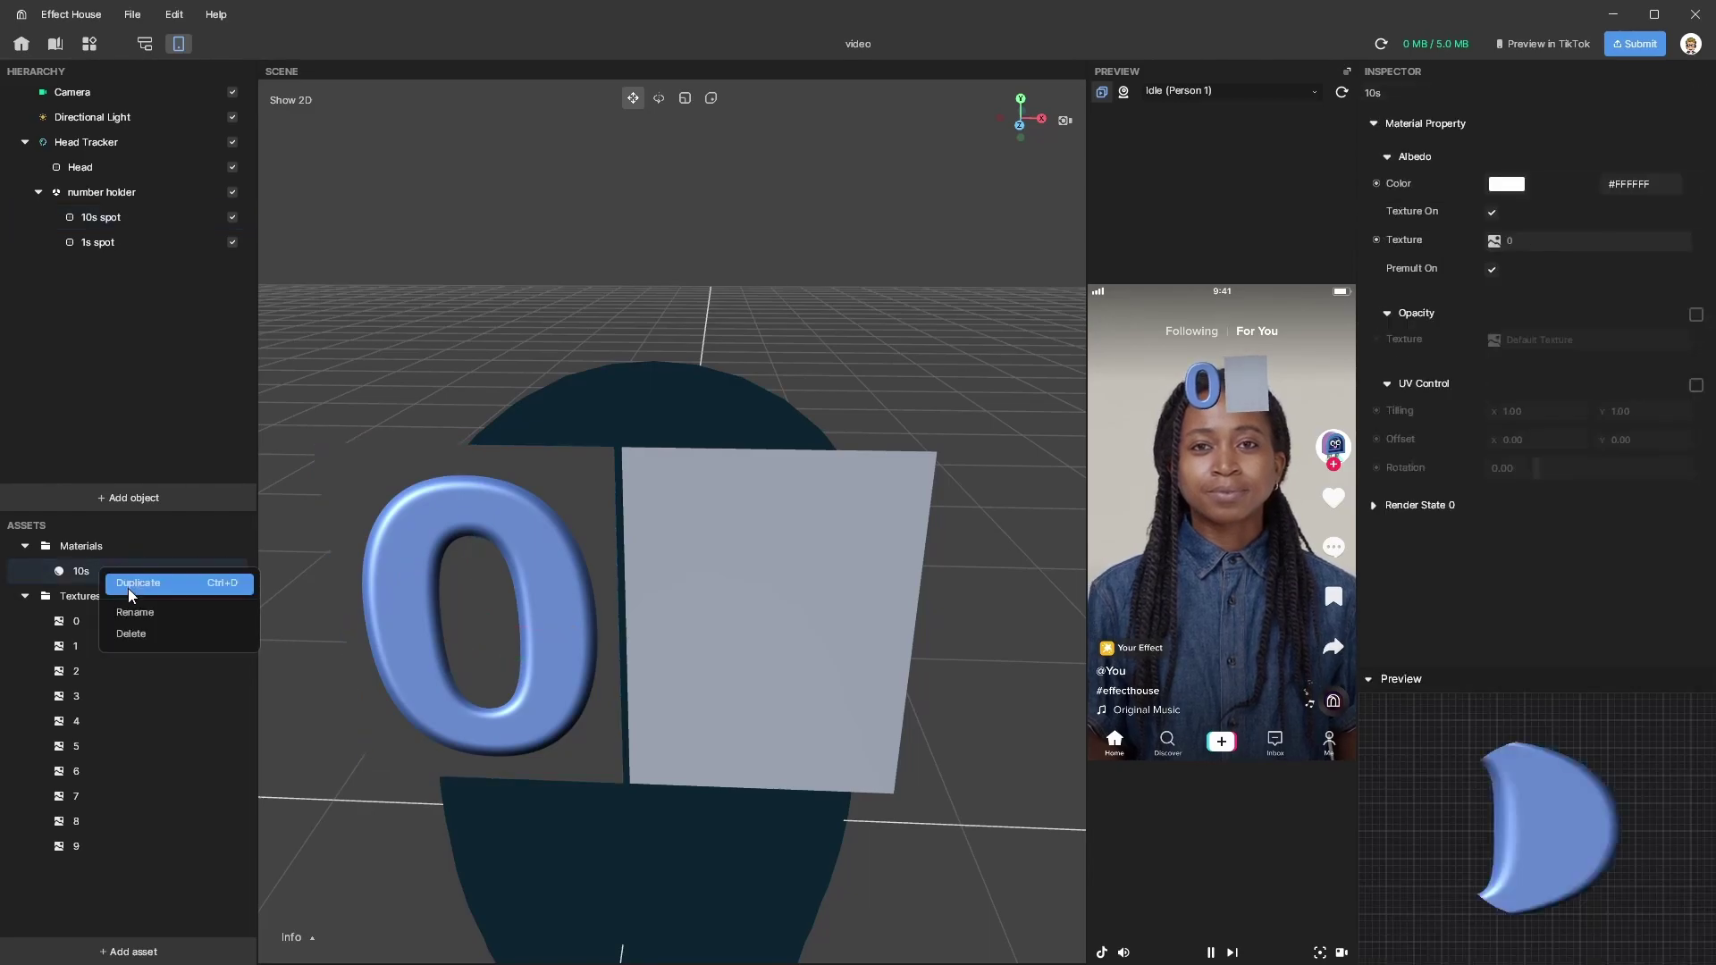
{"action": "left_click", "coordinate": [127, 585]}
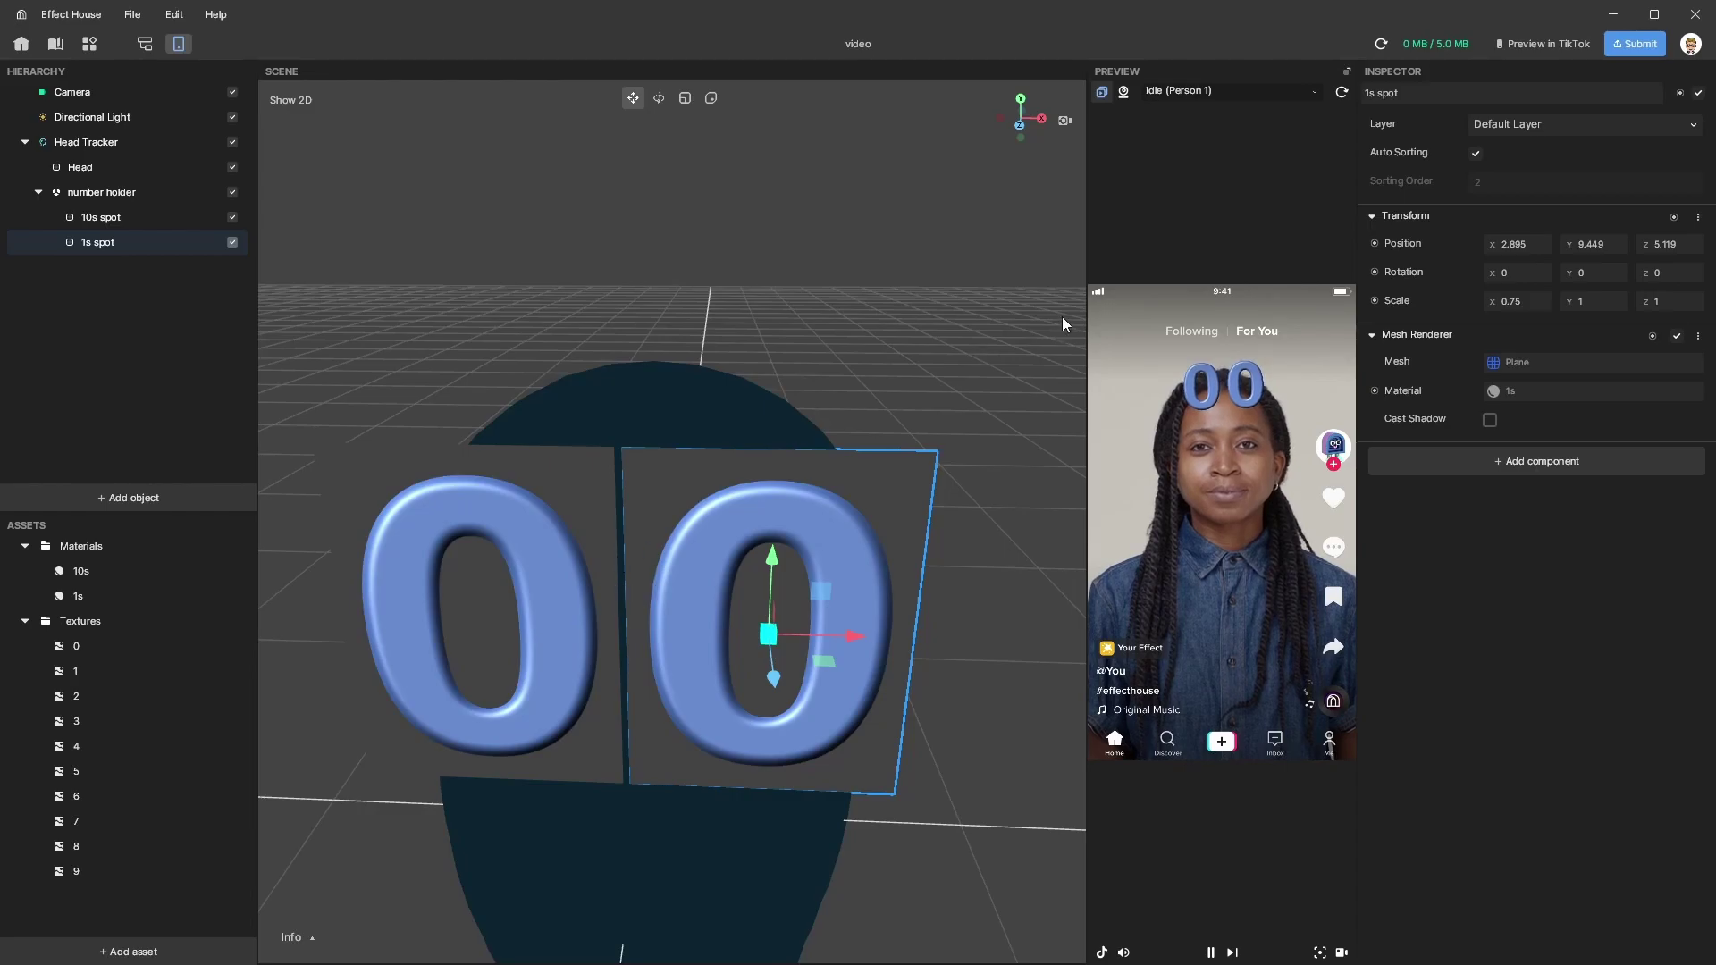
- Create a Set Texture node for the 10s material's albedo texture and place it beside the Start node
{"action": "left_click", "coordinate": [82, 570]}
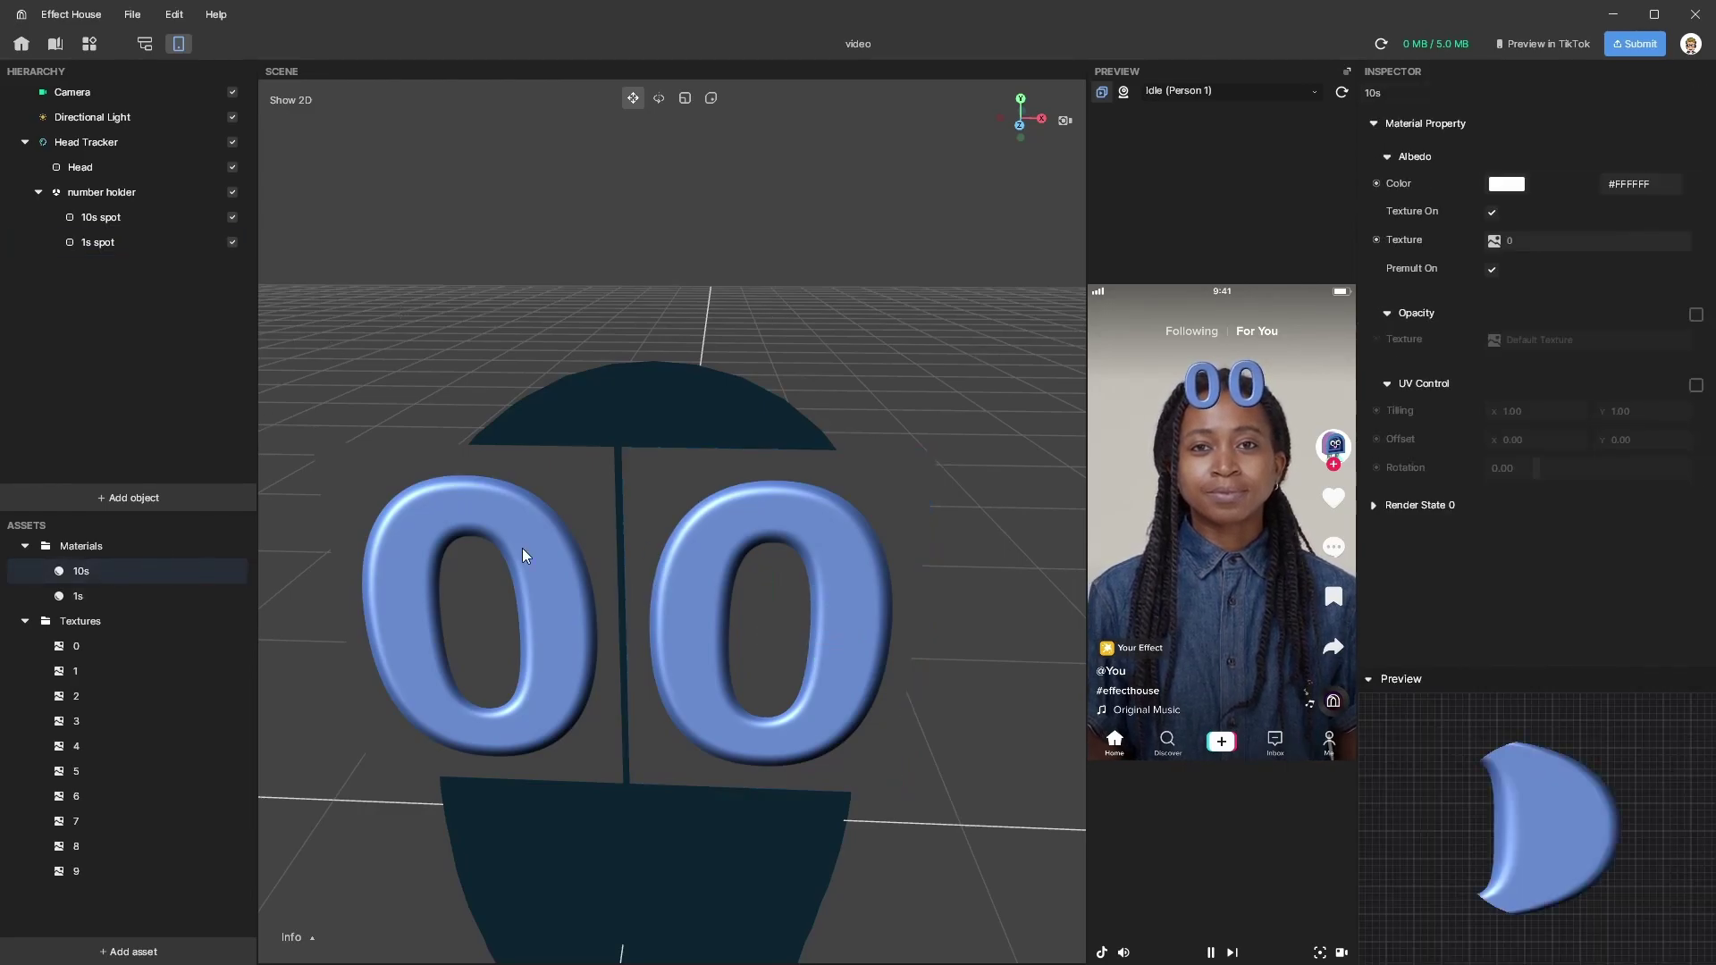
{"action": "left_click", "coordinate": [1374, 240]}
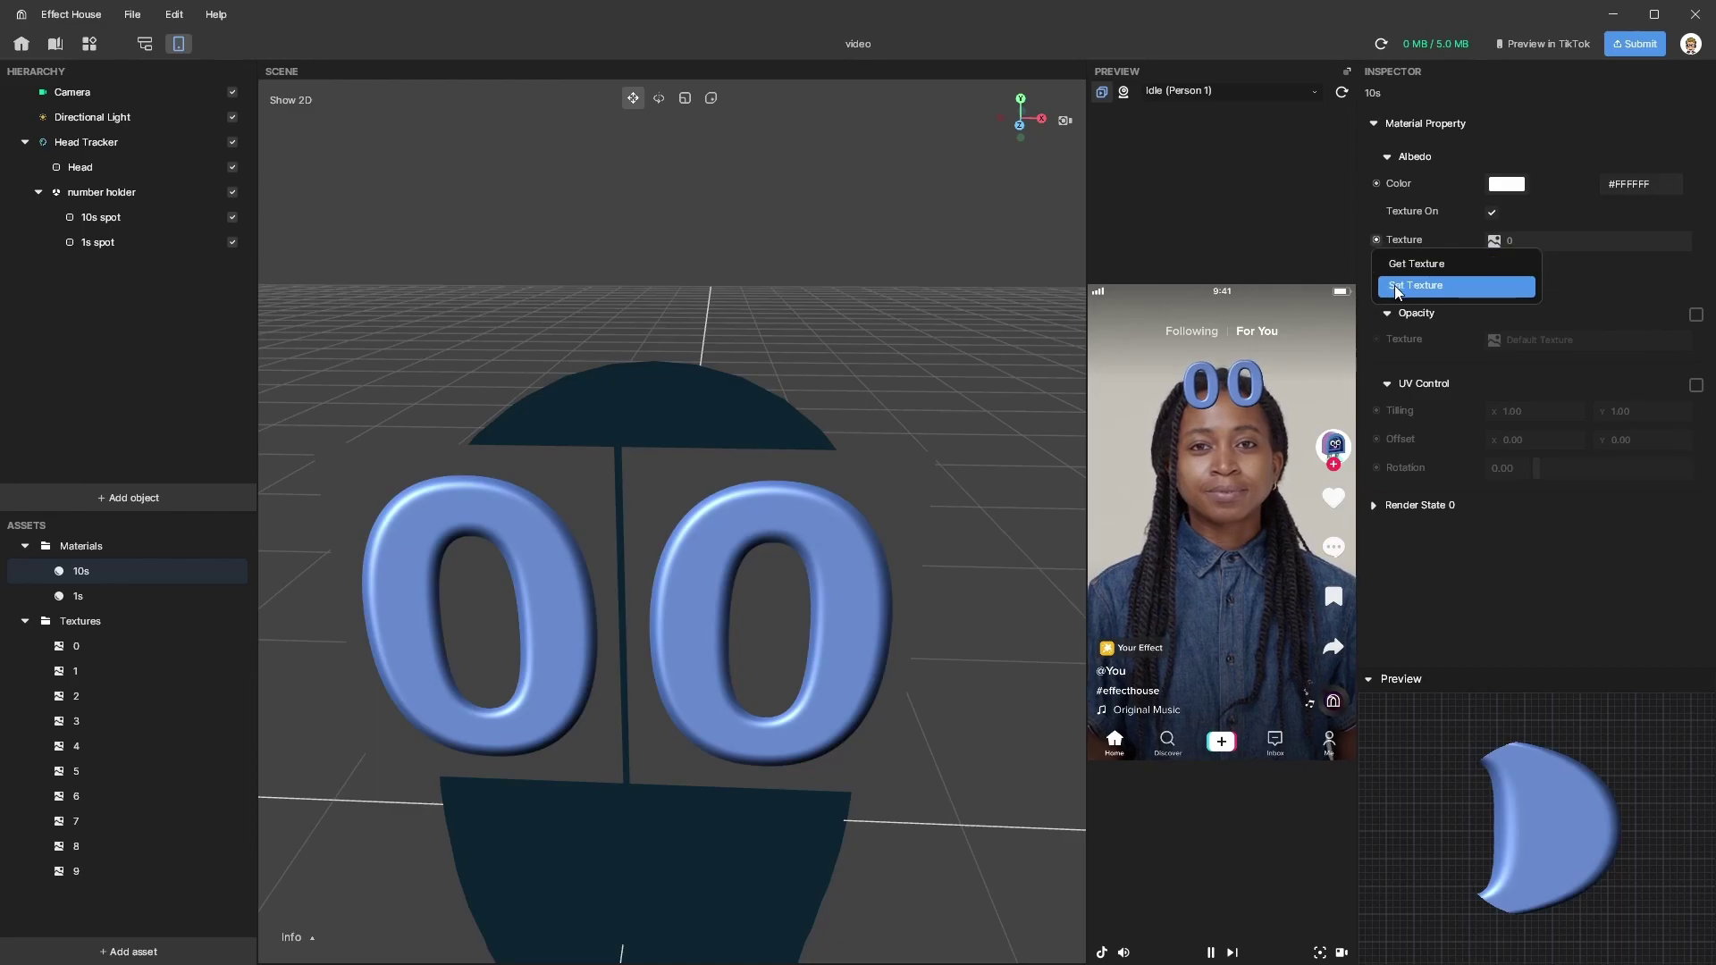
{"action": "key", "text": "Return"}
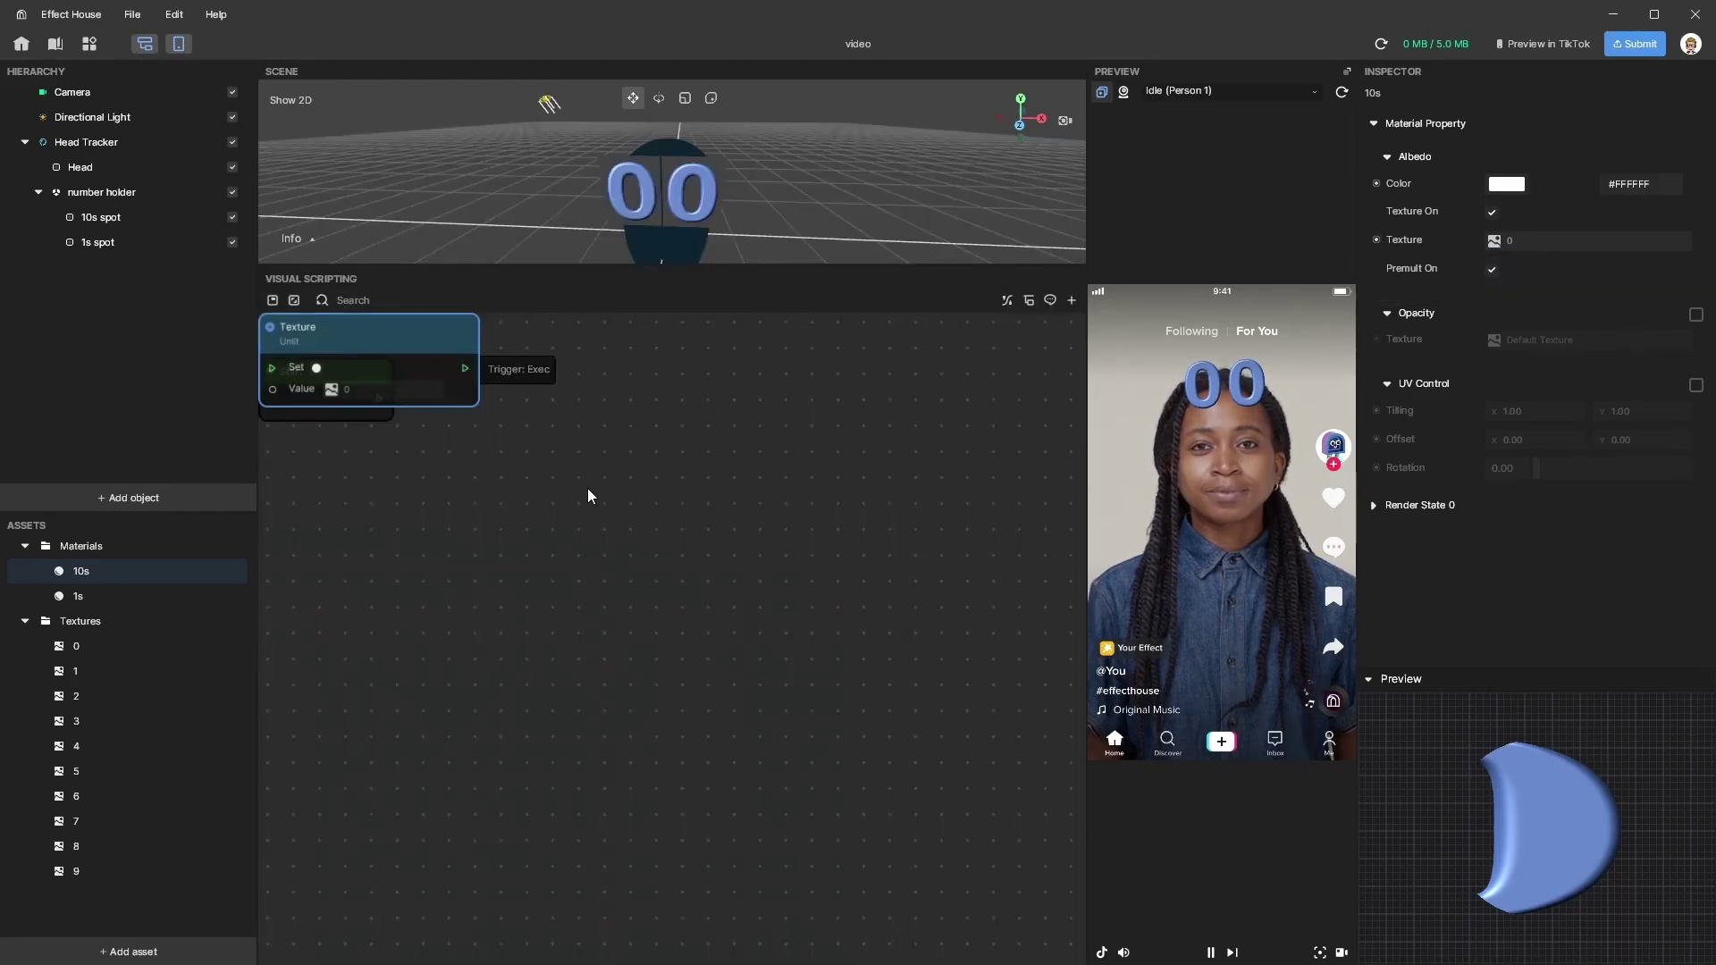
{"action": "left_click_drag", "start_coordinate": [378, 341], "coordinate": [710, 415]}
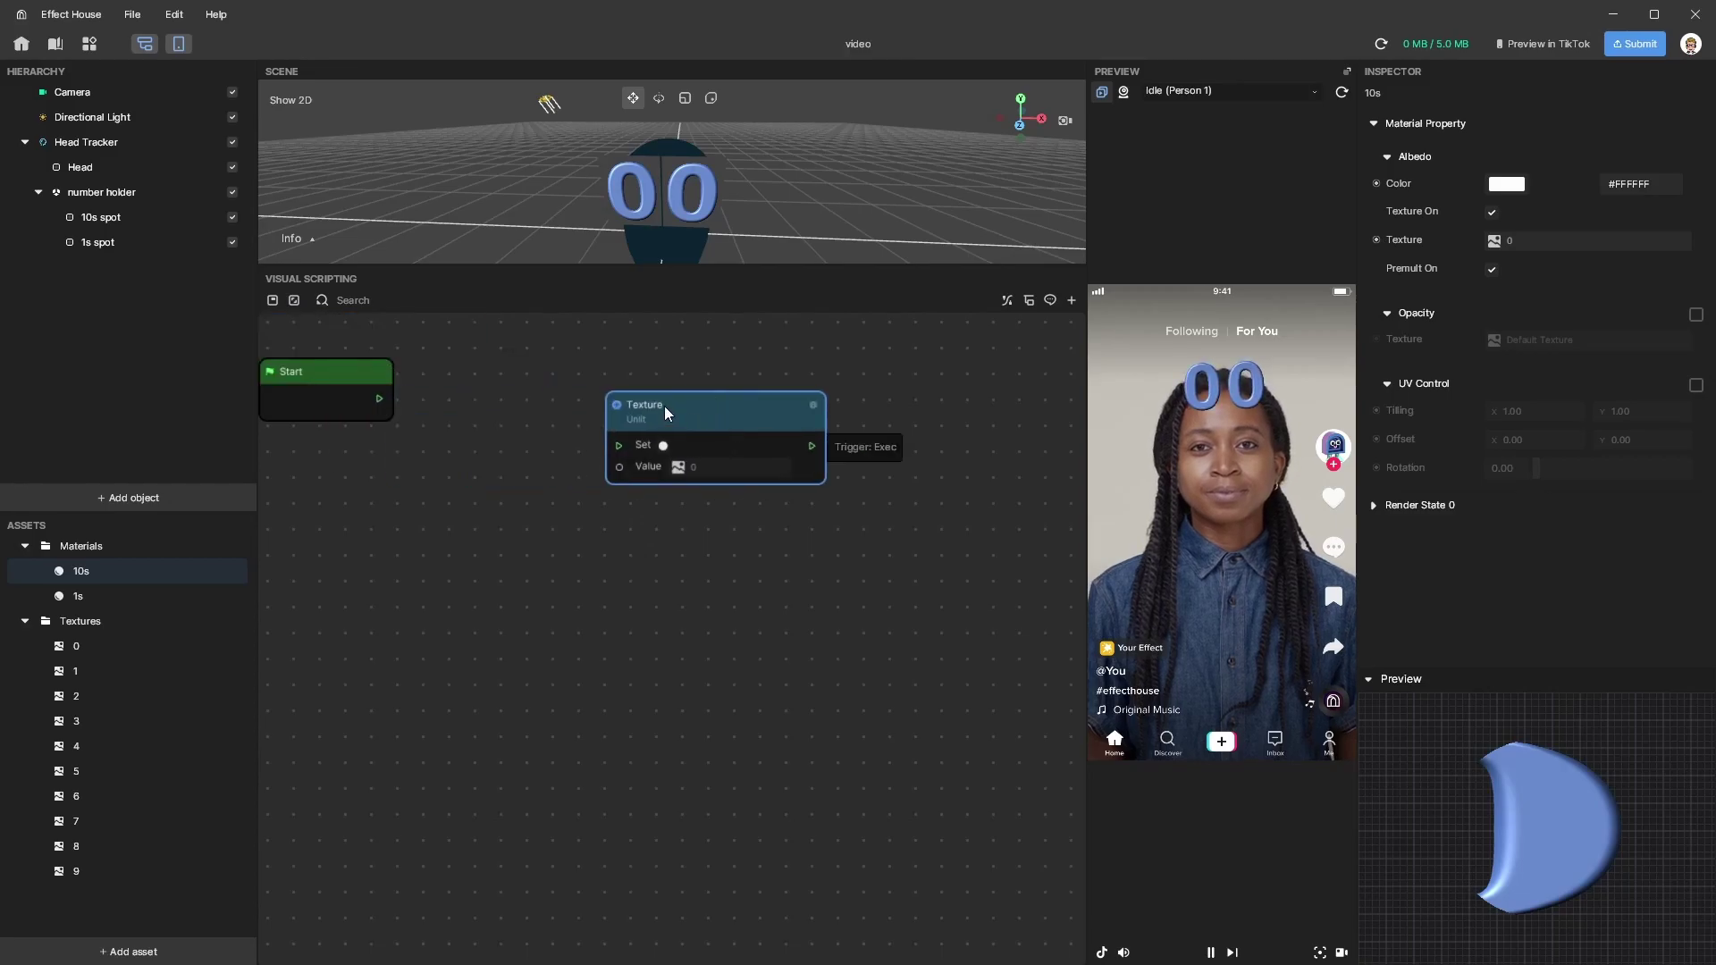
- Create a Set Texture node for the 1s material's albedo texture and place it below the 10s Texture node
{"action": "left_click", "coordinate": [84, 593]}
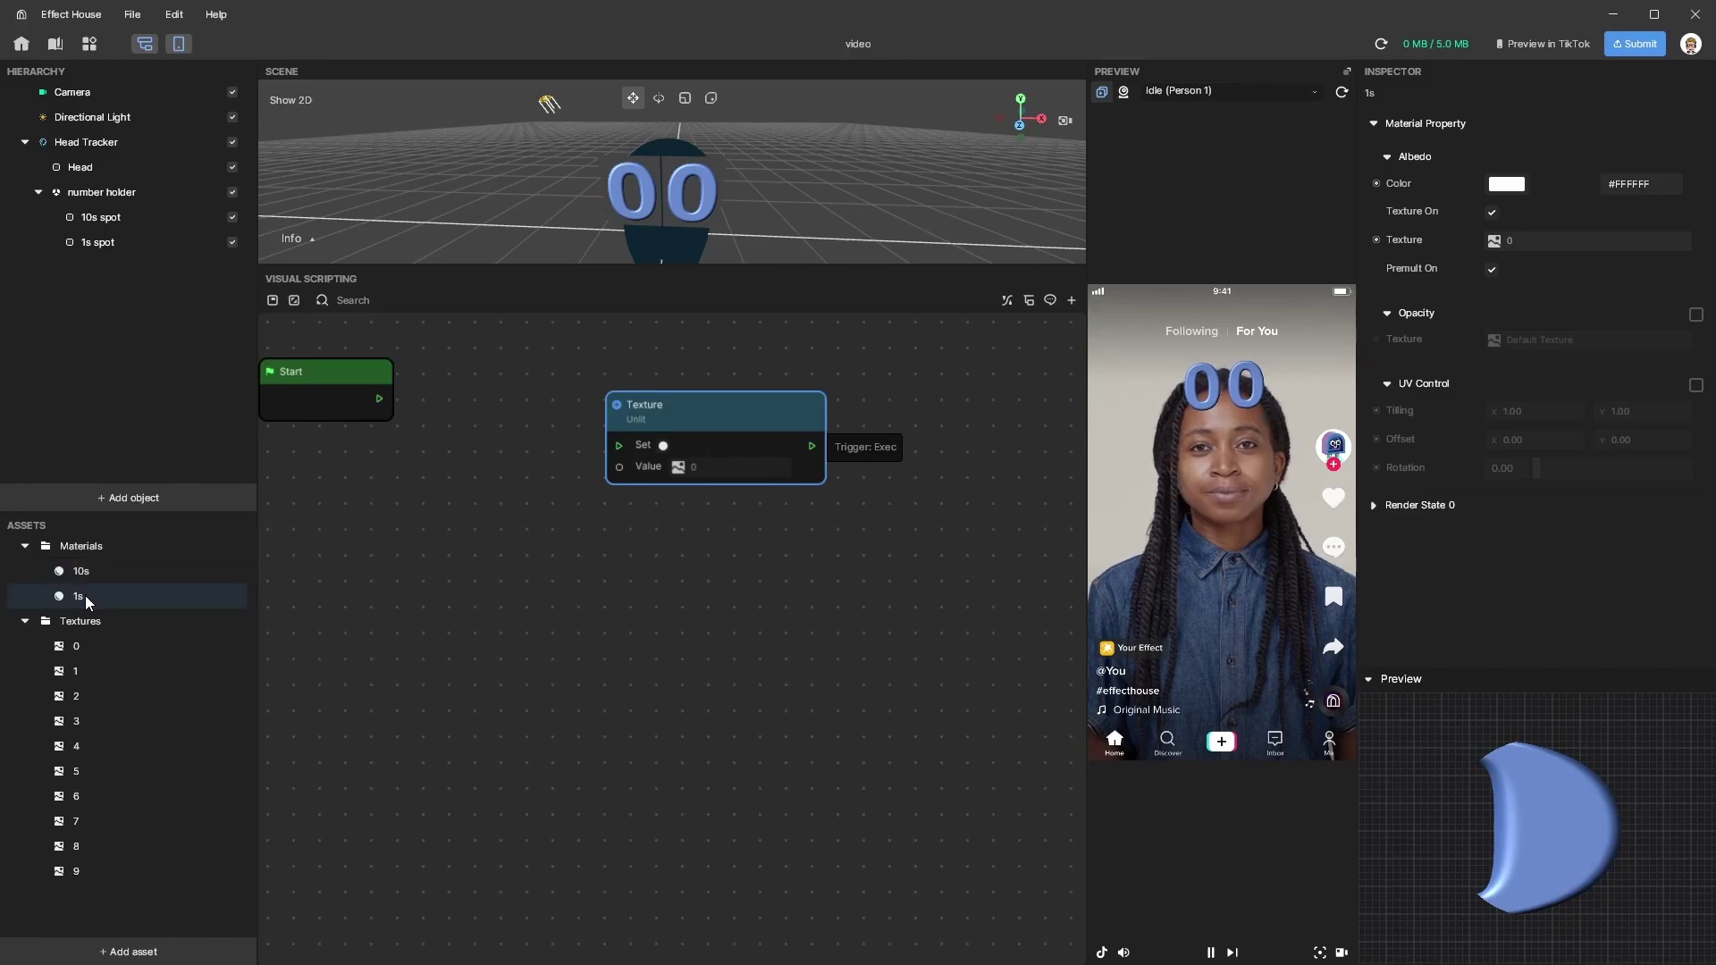
{"action": "left_click", "coordinate": [1380, 245]}
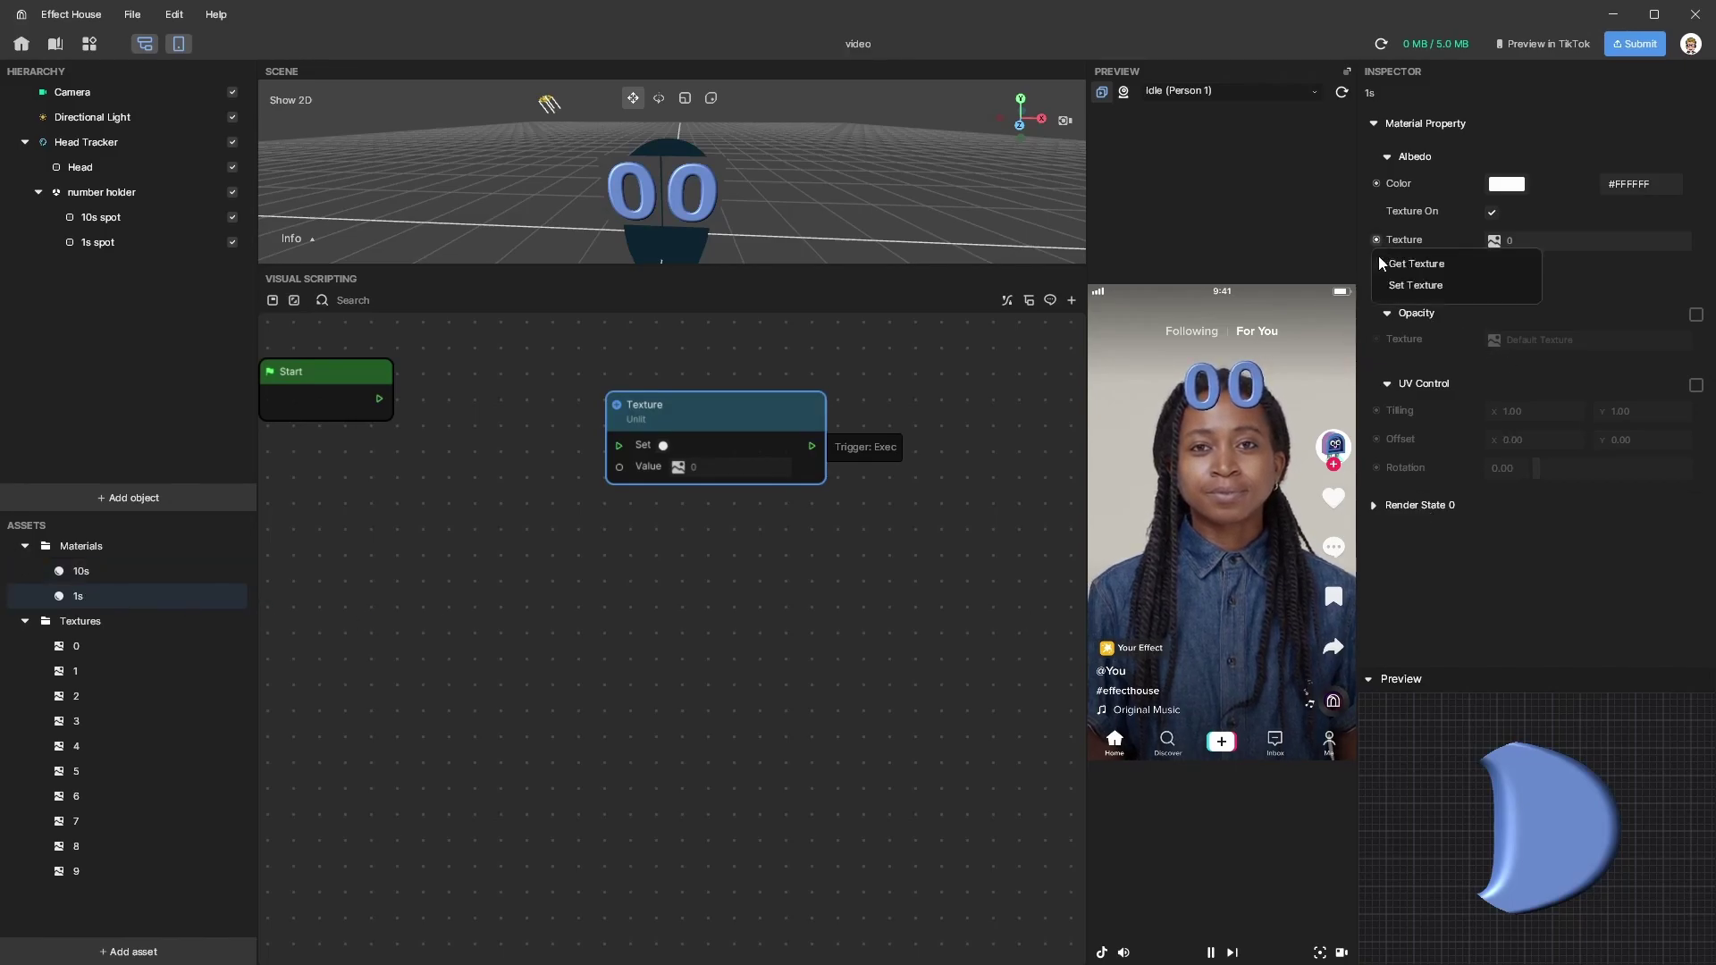
{"action": "left_click_drag", "start_coordinate": [1310, 352], "coordinate": [873, 529]}
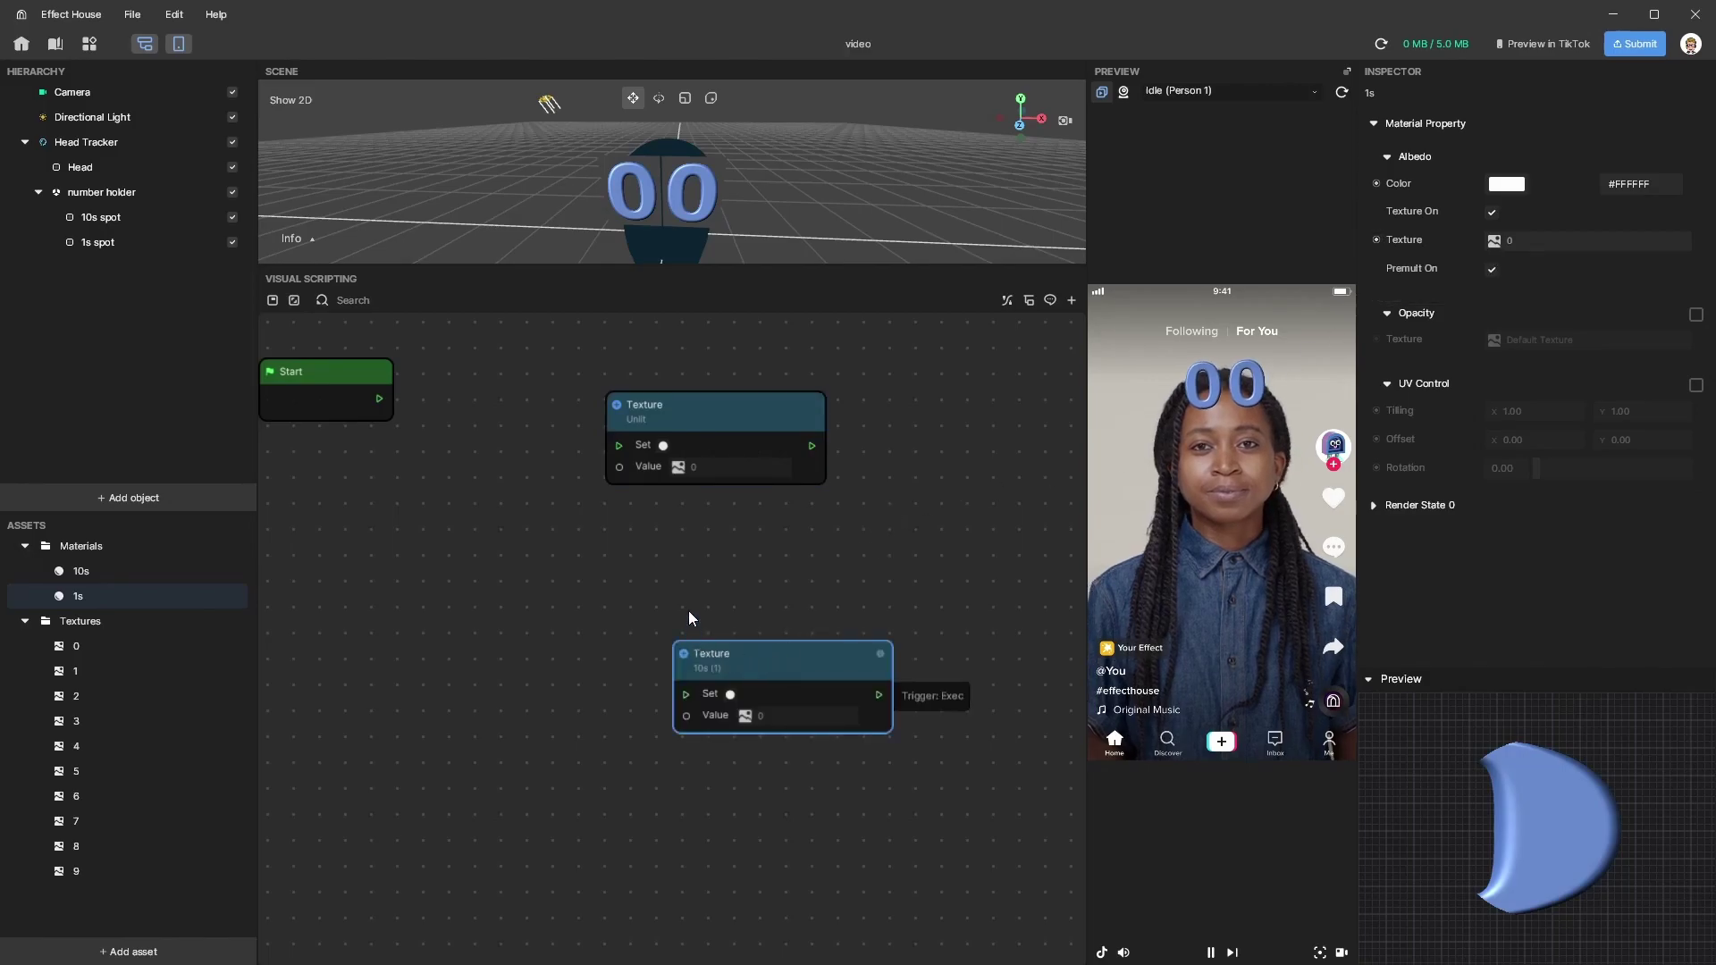
{"action": "left_click_drag", "start_coordinate": [690, 617], "coordinate": [626, 569]}
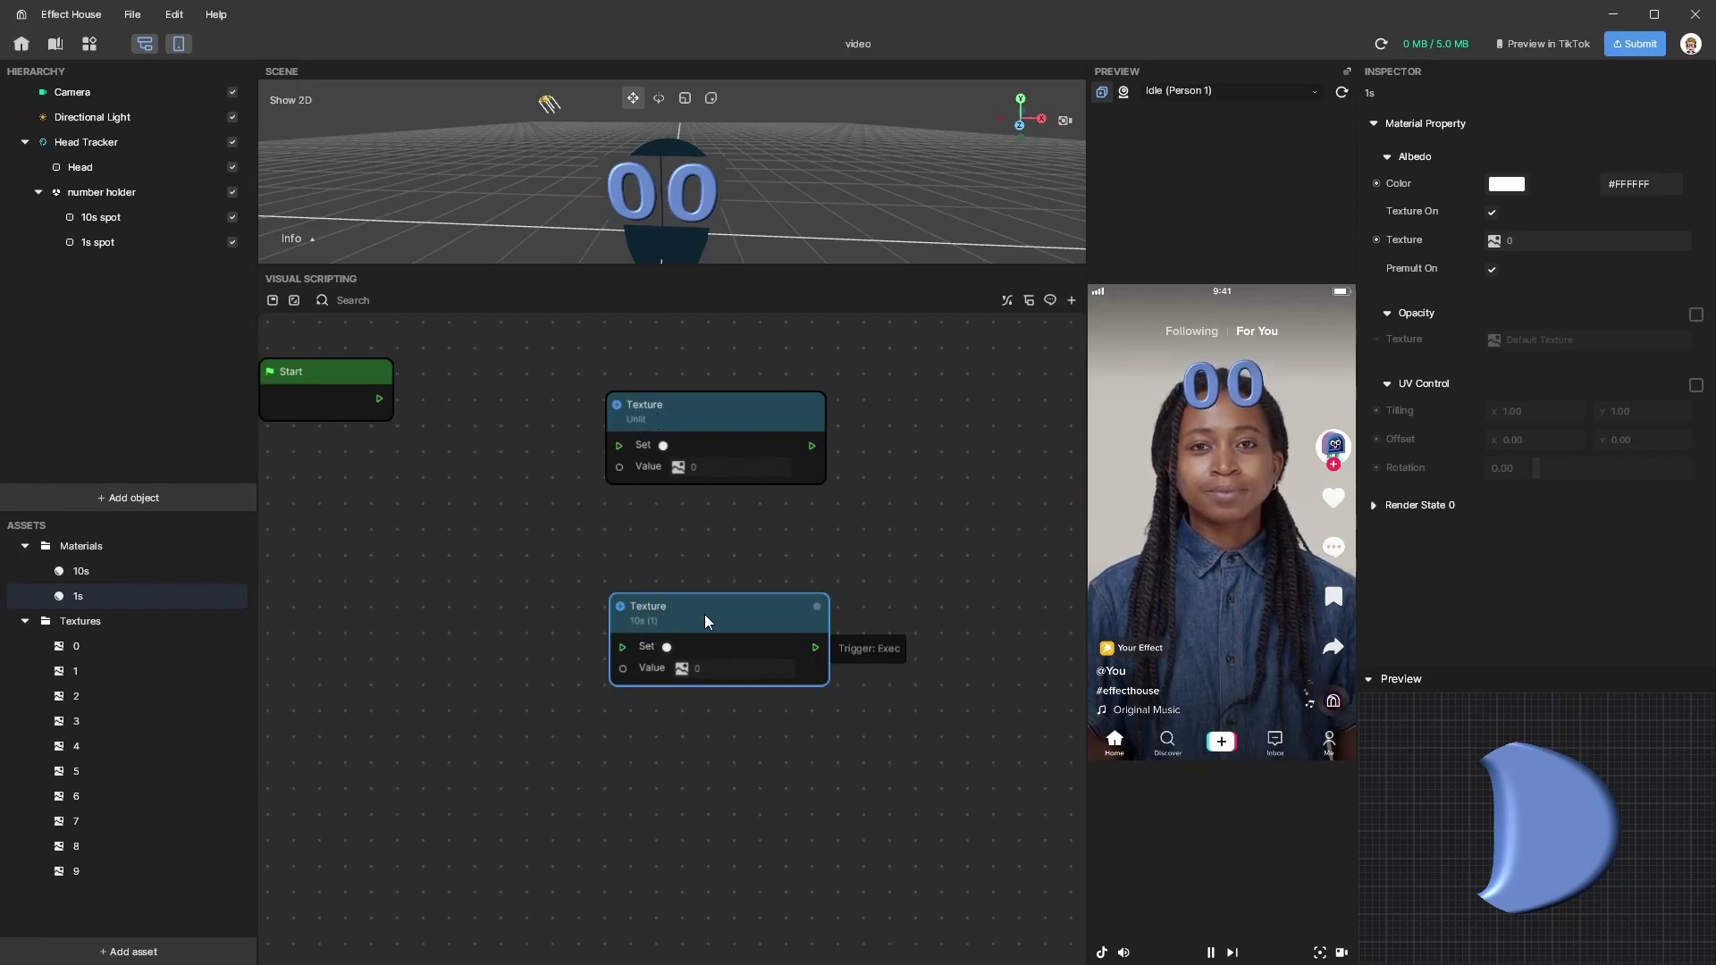
{"action": "left_click_drag", "start_coordinate": [713, 619], "coordinate": [715, 604]}
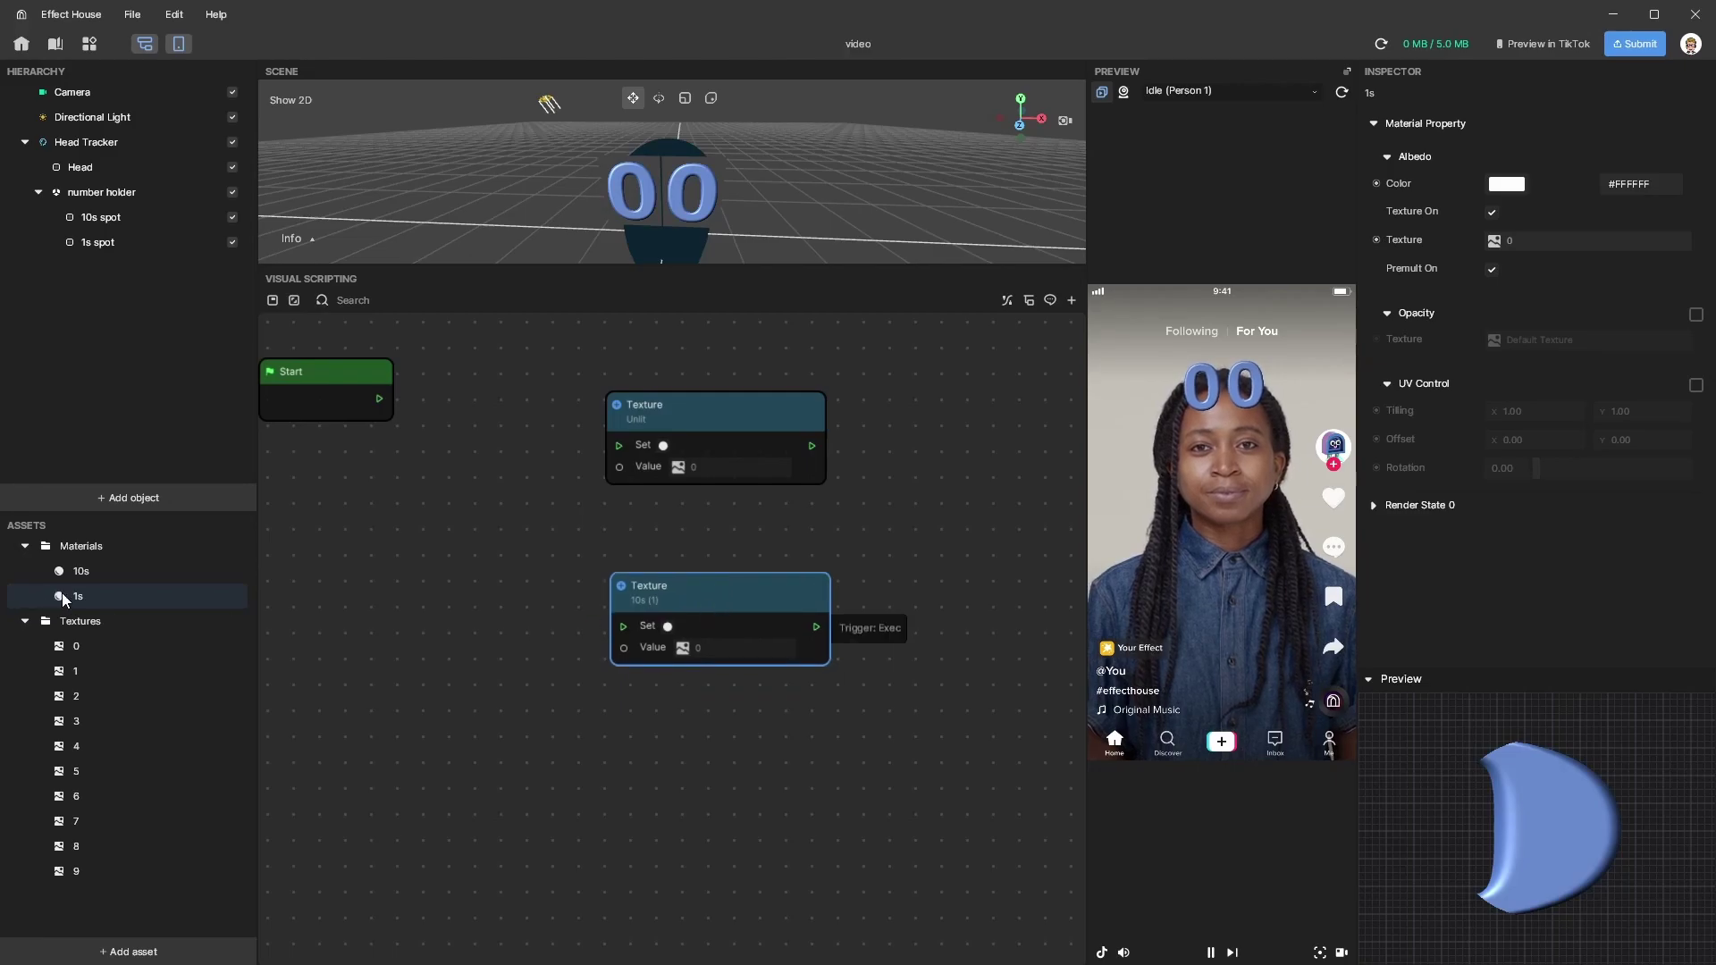
- Move both Texture nodes farther away from the Start node, leaving room between them for more nodes
{"action": "left_click_drag", "start_coordinate": [687, 593], "coordinate": [756, 670]}
{"action": "left_click_drag", "start_coordinate": [713, 426], "coordinate": [784, 452]}
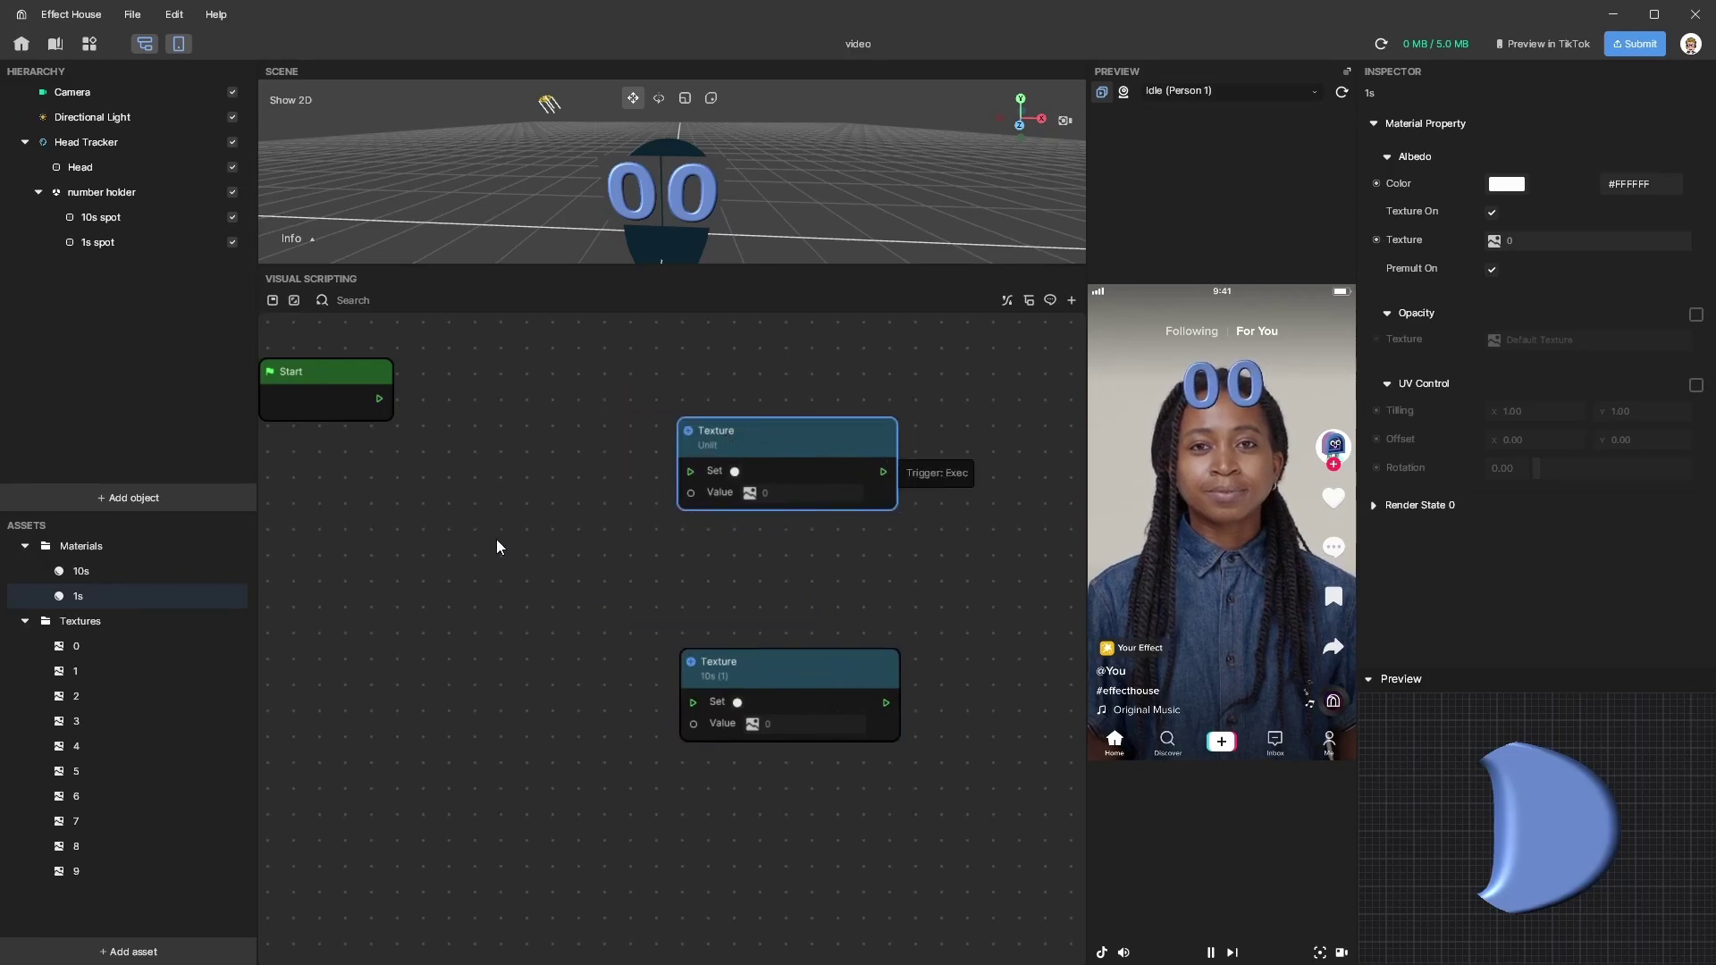
{"action": "scroll", "coordinate": [500, 547], "scroll_direction": "left", "scroll_amount": 3}
{"action": "scroll", "coordinate": [505, 549], "scroll_direction": "up", "scroll_amount": 1}
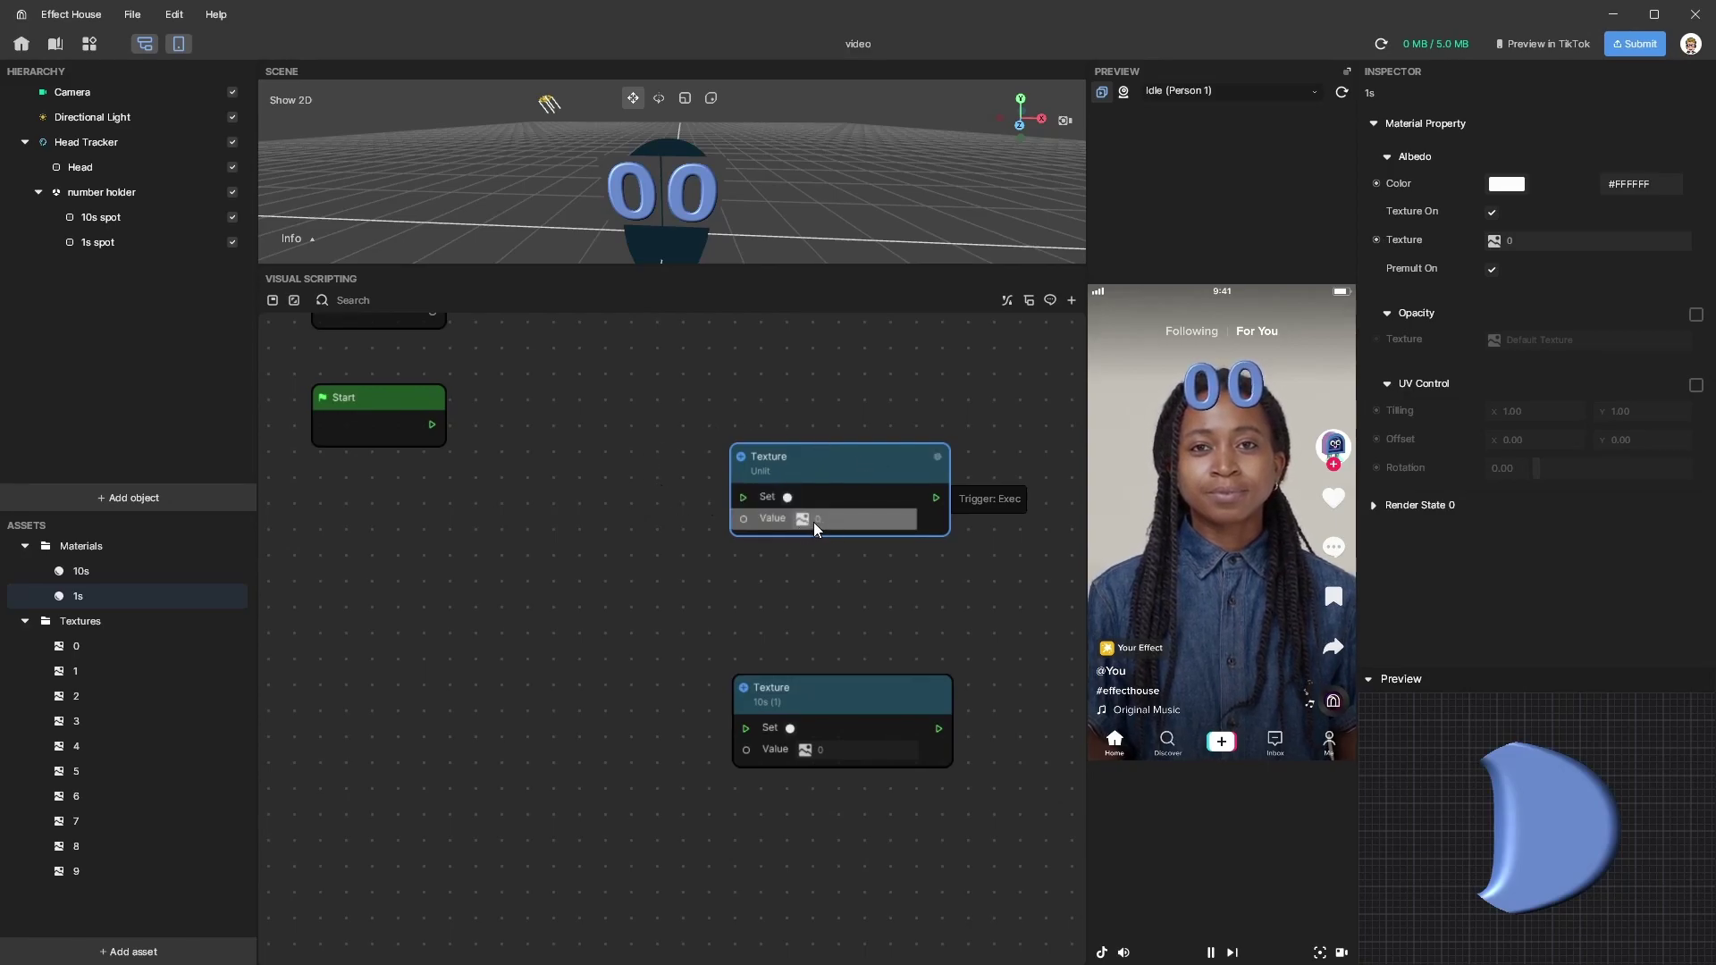
{"action": "left_click_drag", "start_coordinate": [842, 470], "coordinate": [919, 419]}
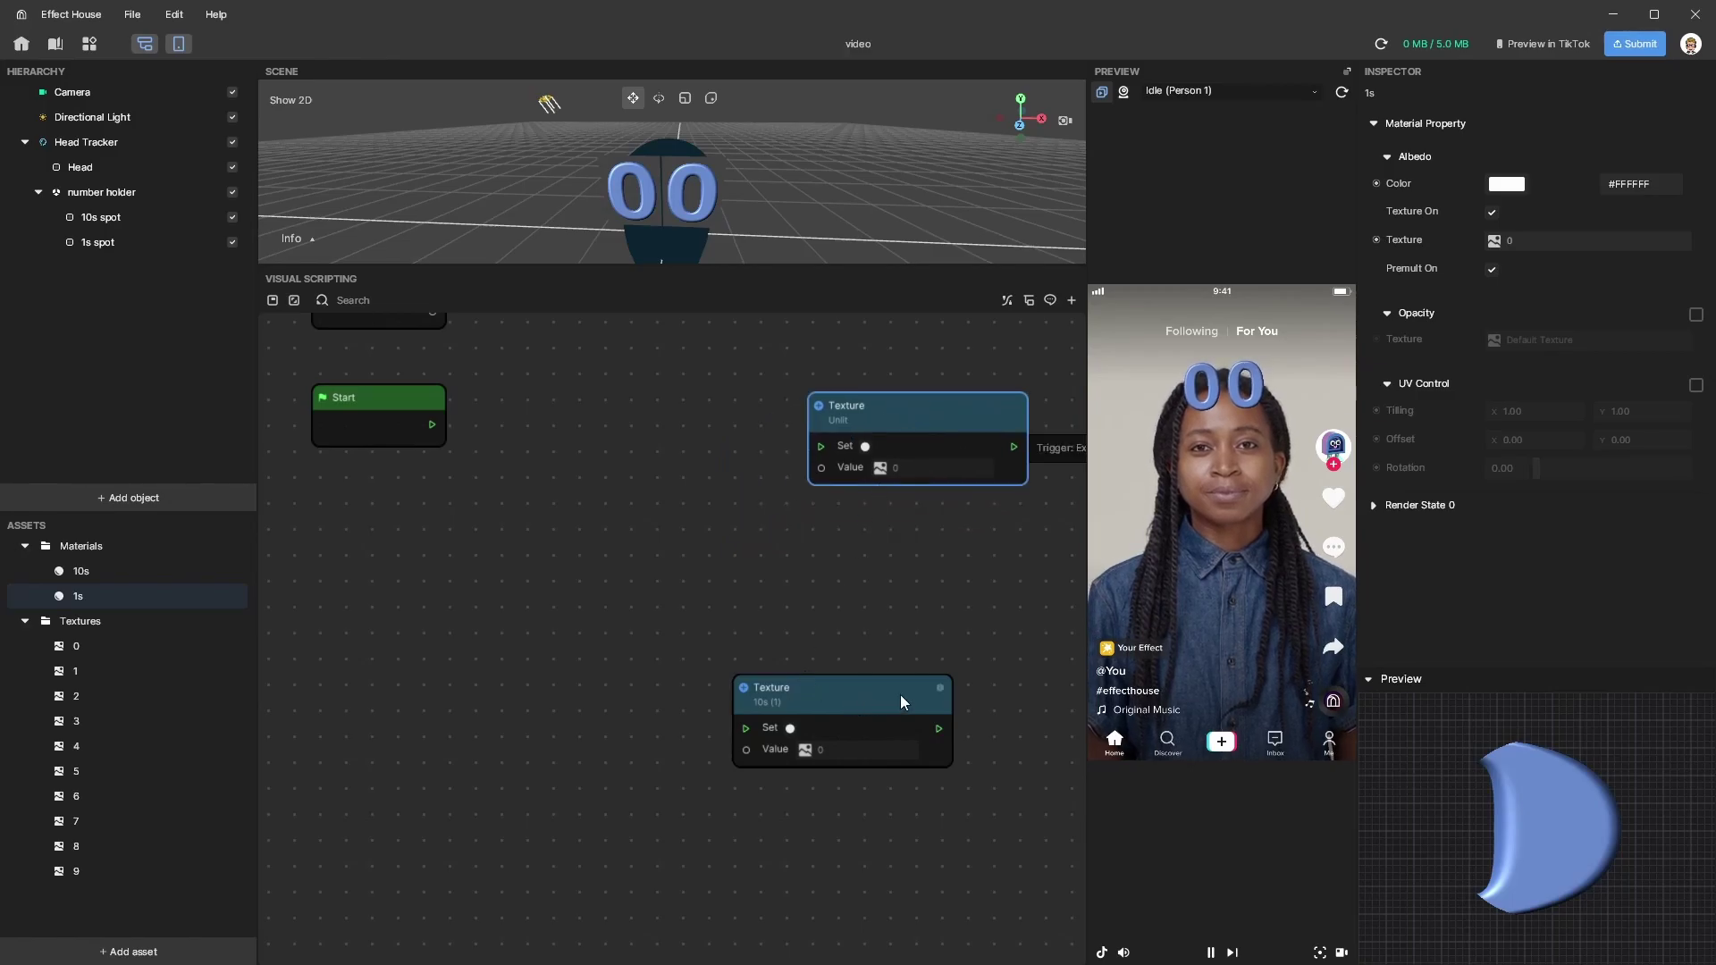
{"action": "left_click_drag", "start_coordinate": [899, 694], "coordinate": [977, 682]}
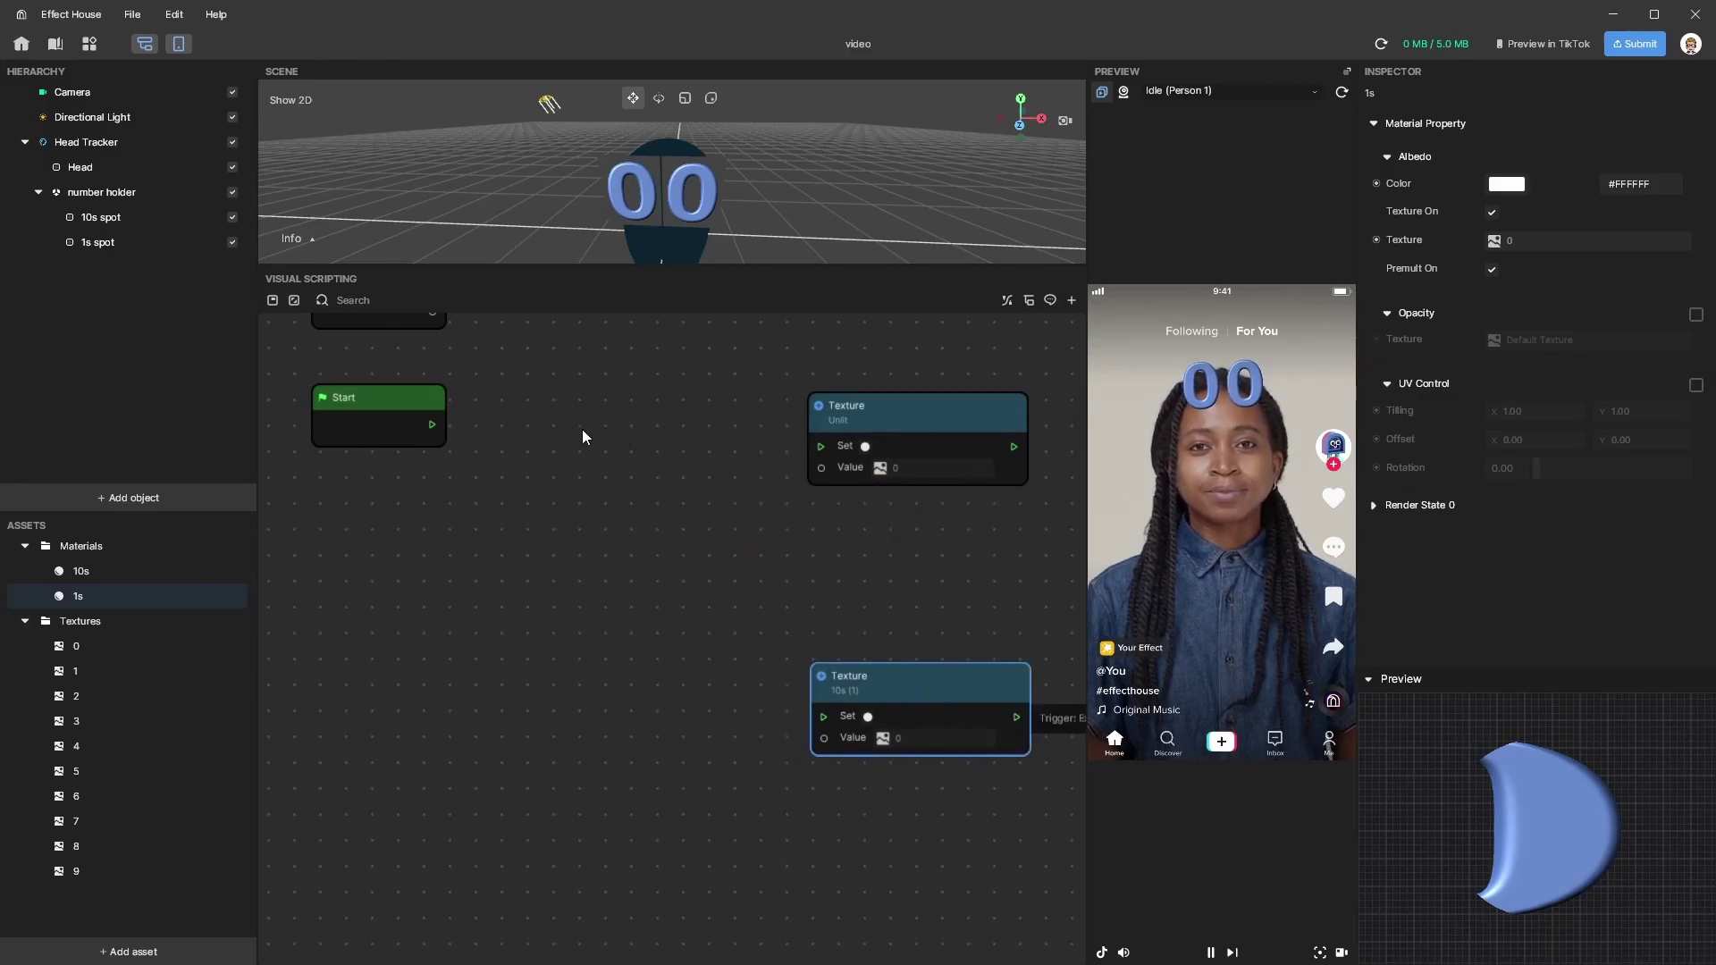
{"action": "scroll", "coordinate": [582, 429], "scroll_direction": "right", "scroll_amount": 1}
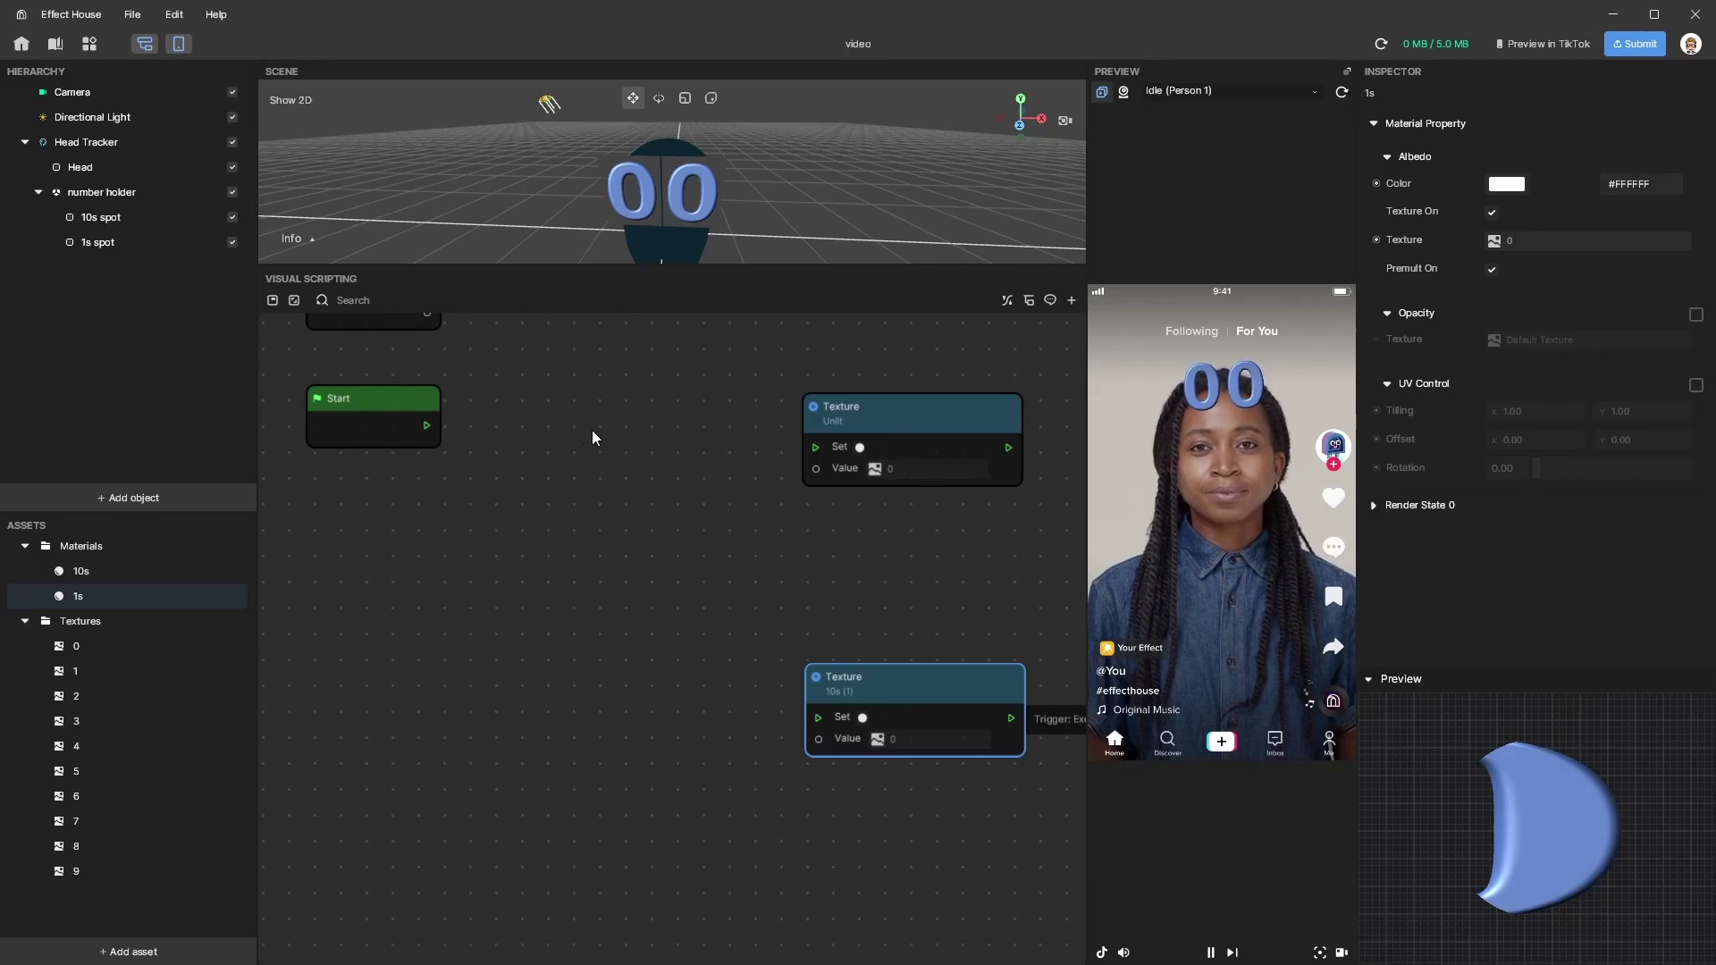
{"action": "scroll", "coordinate": [587, 434], "scroll_direction": "down", "scroll_amount": 1}
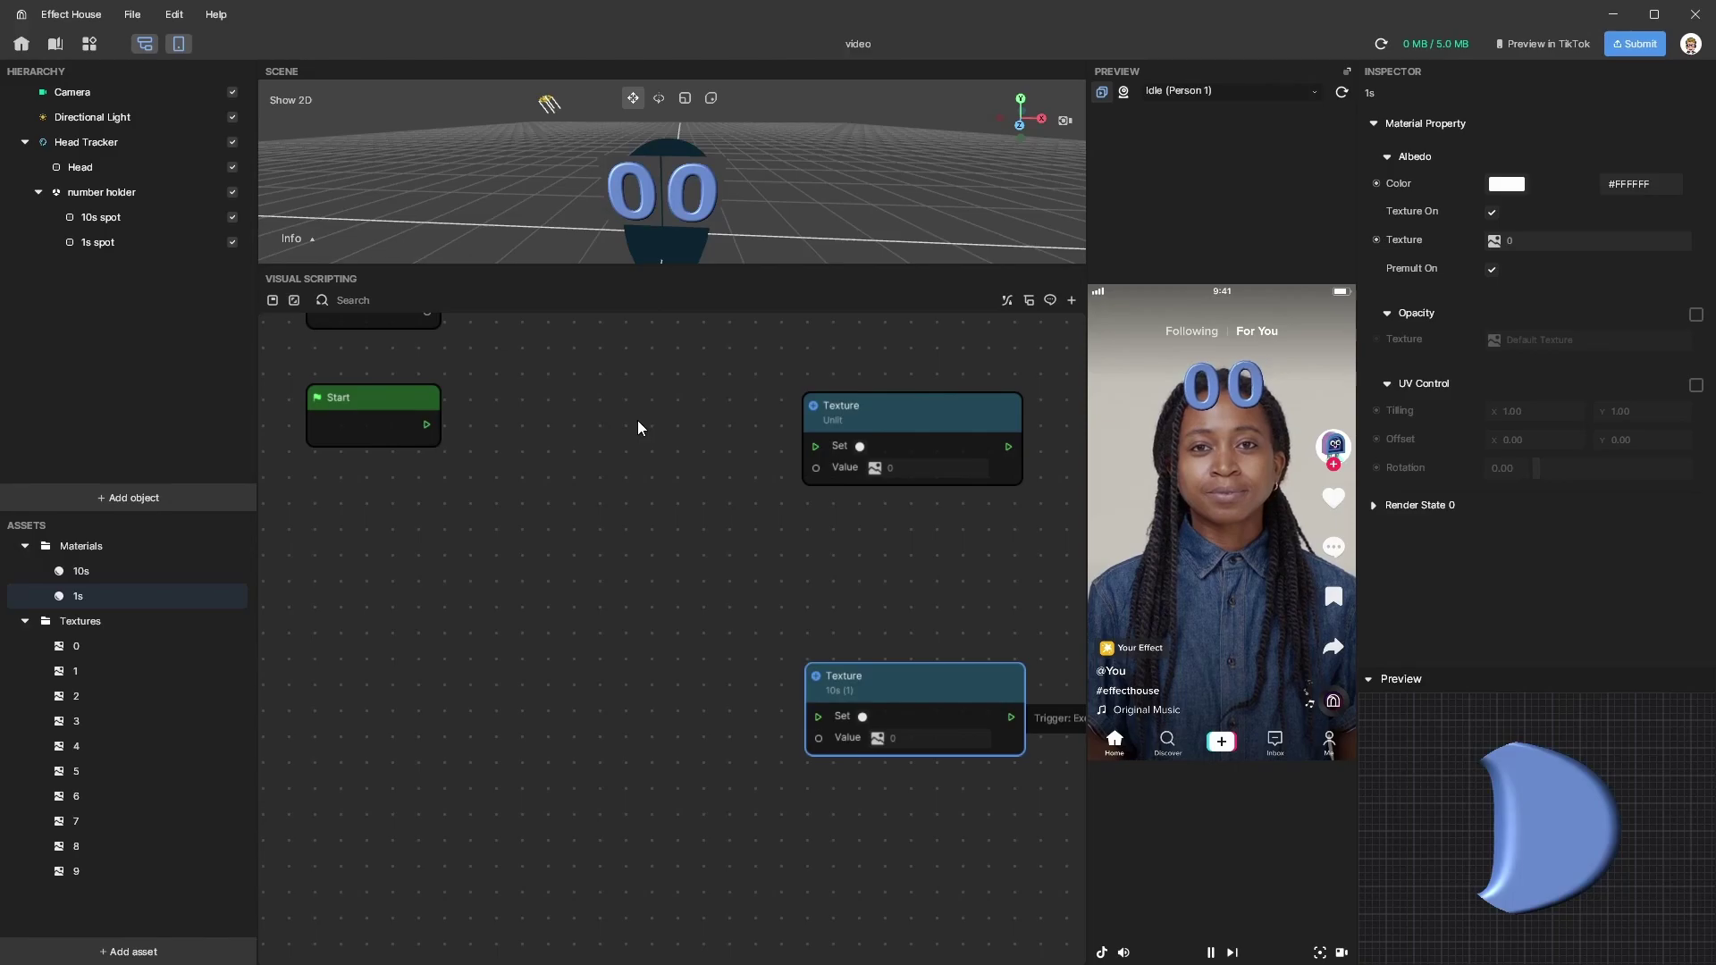
- Add a Select node between the Start node and the 10s Texture node and set its type to Texture 2D
{"action": "left_click", "coordinate": [1072, 302]}
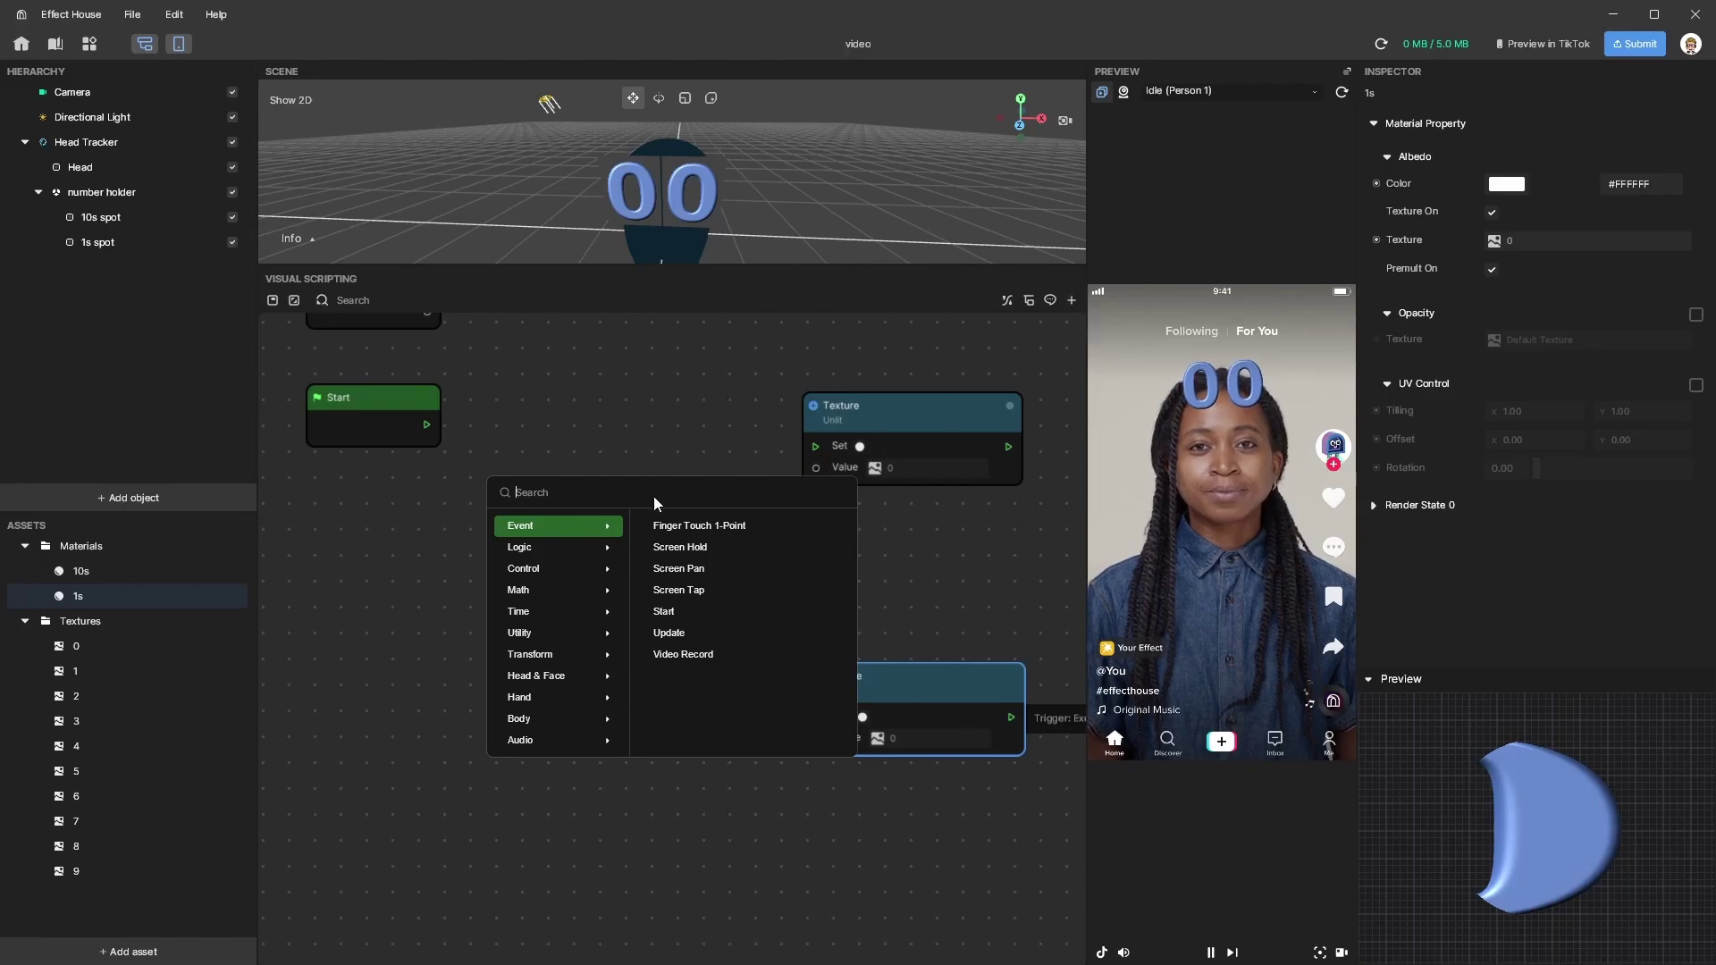
{"action": "type", "text": "sl"}
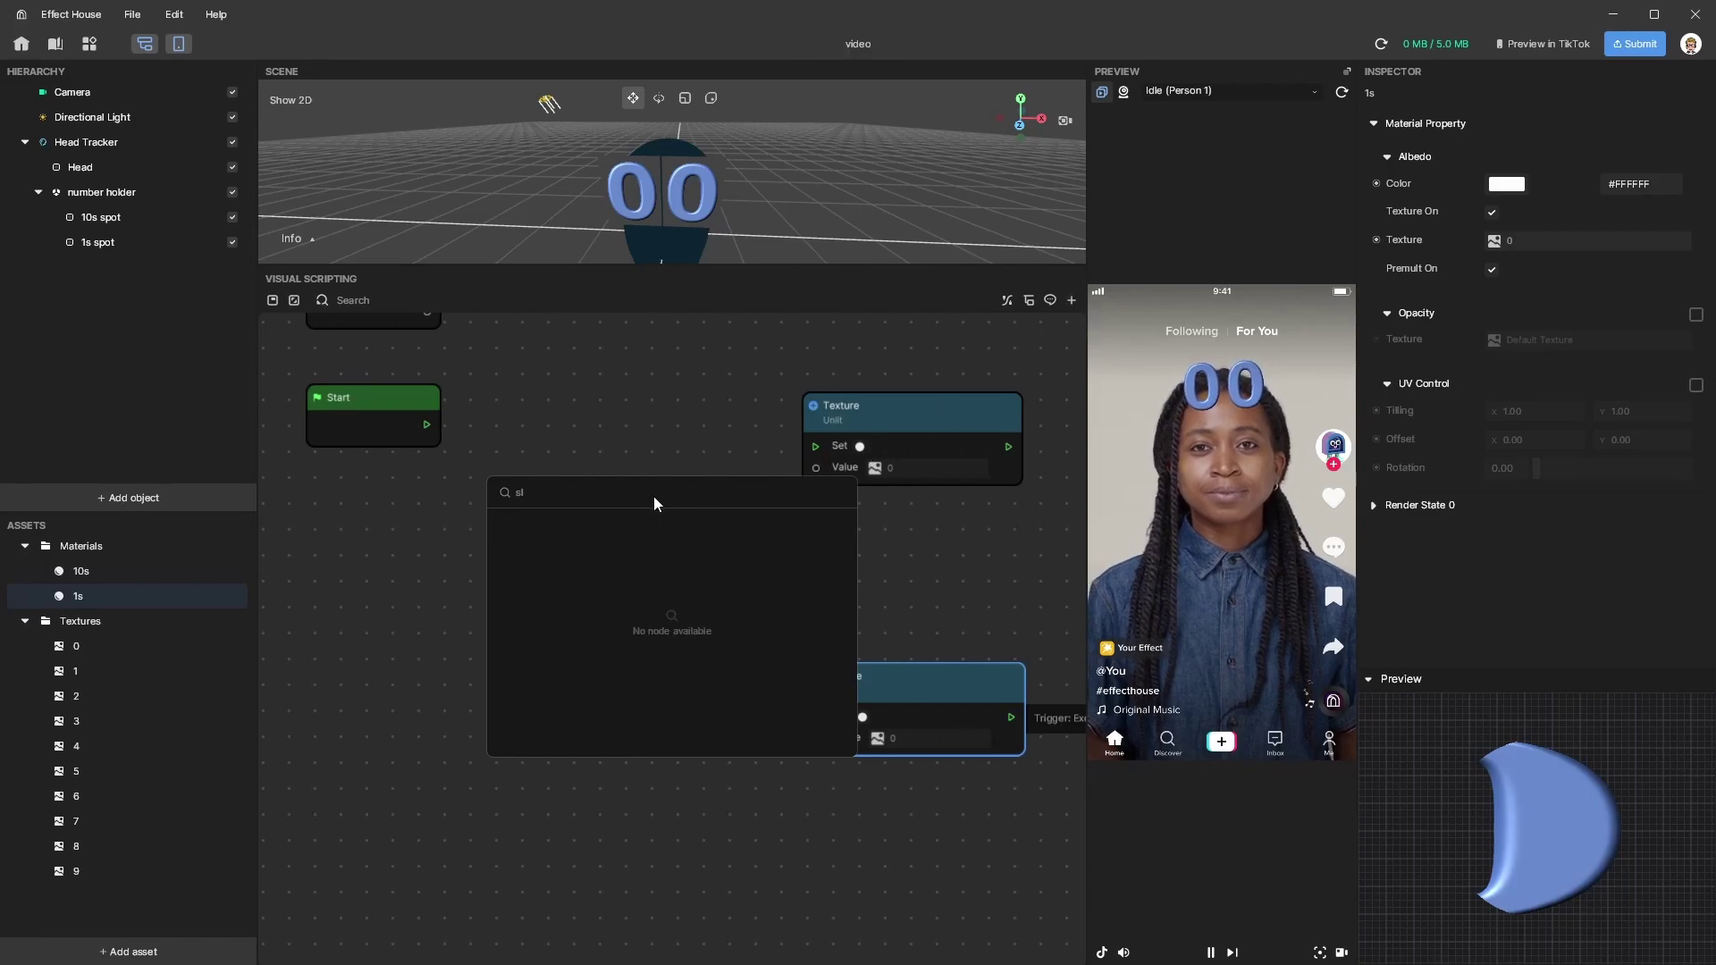
{"action": "key", "text": "BackSpace"}
{"action": "type", "text": "e"}
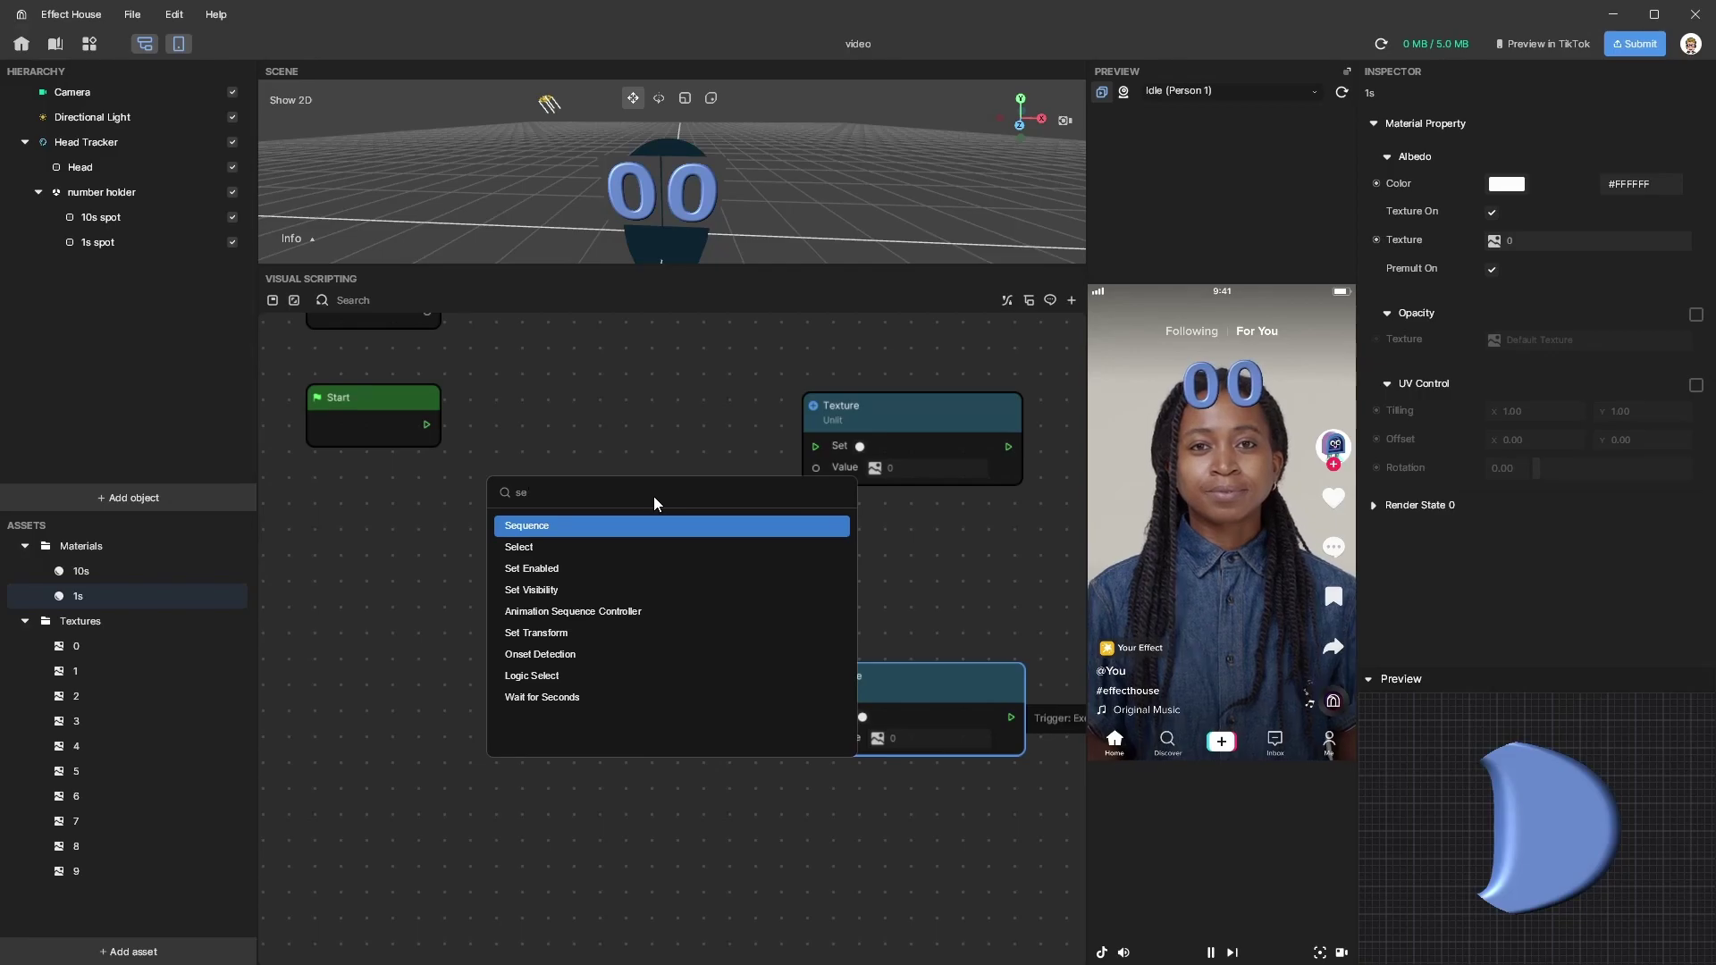
{"action": "left_click", "coordinate": [506, 547]}
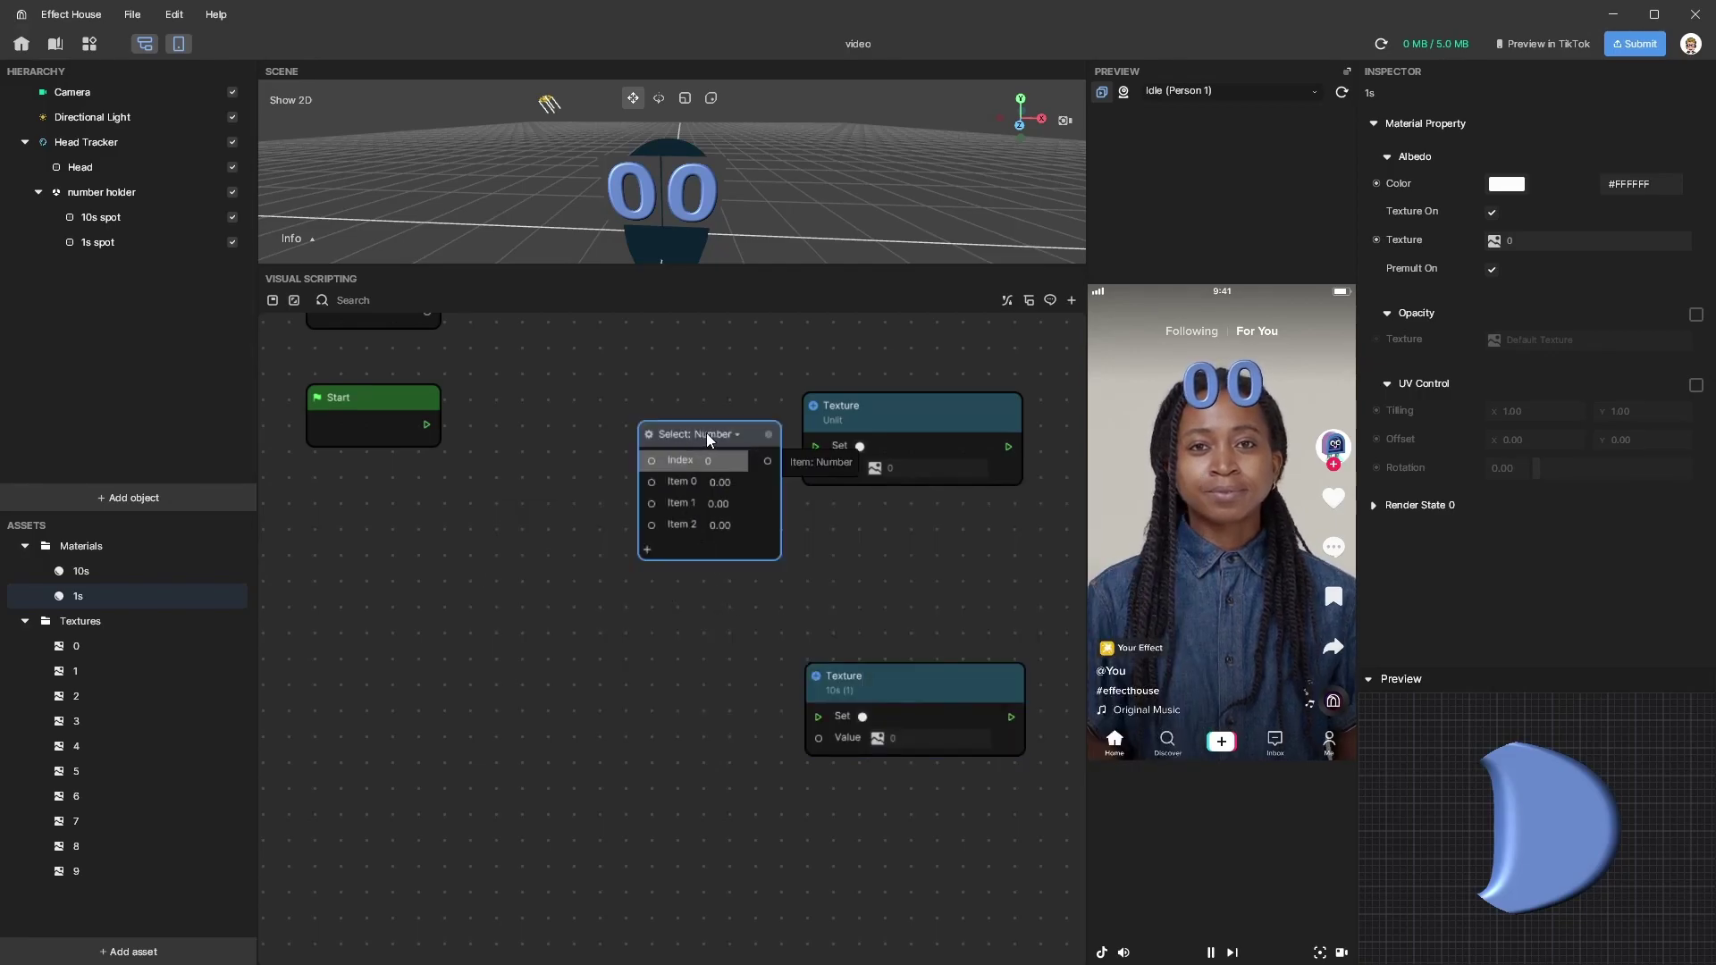
{"action": "left_click_drag", "start_coordinate": [694, 434], "coordinate": [613, 404]}
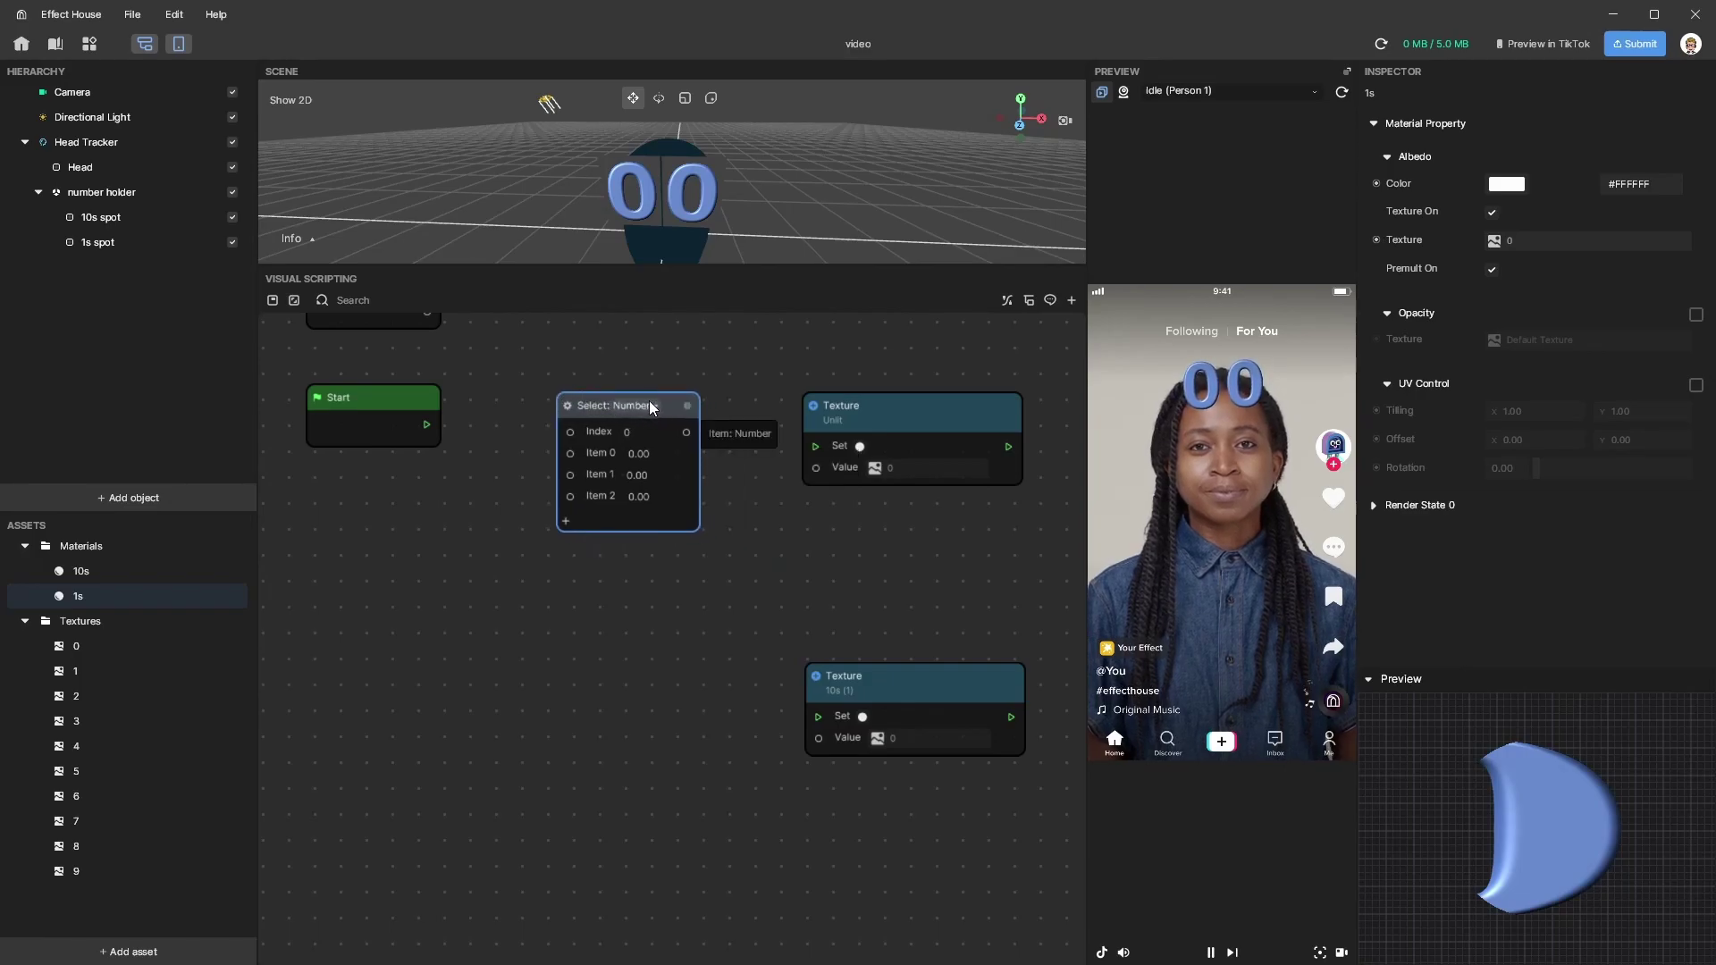
{"action": "left_click", "coordinate": [651, 404]}
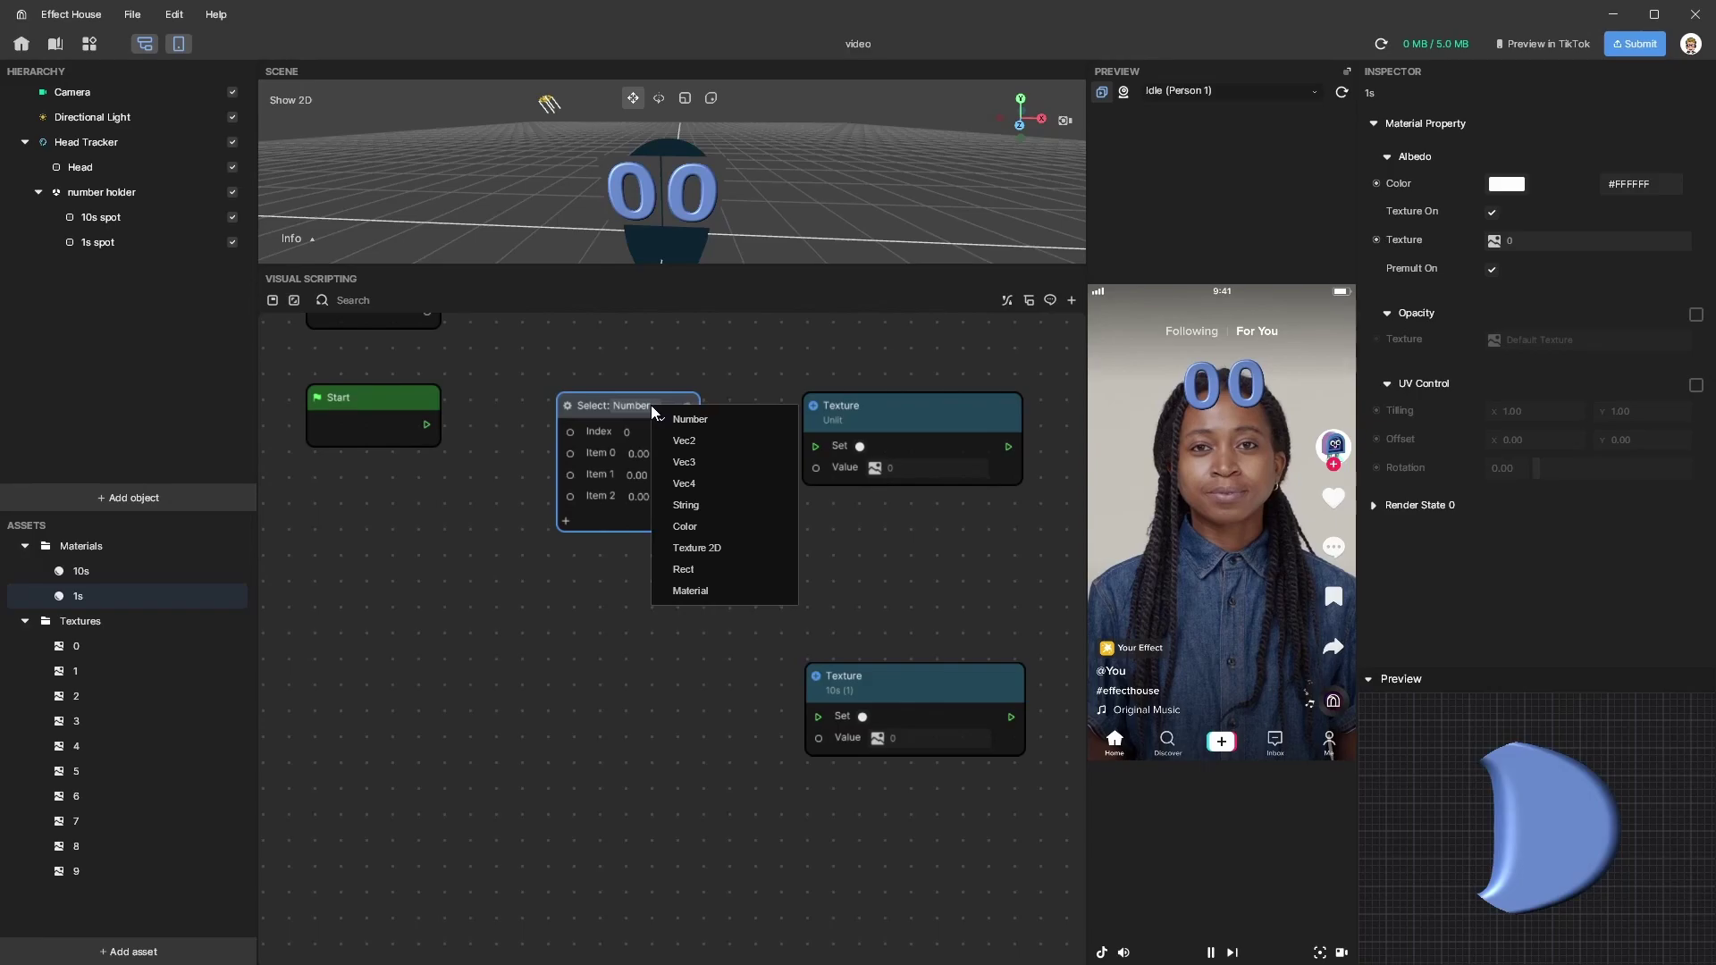
{"action": "left_click", "coordinate": [704, 547]}
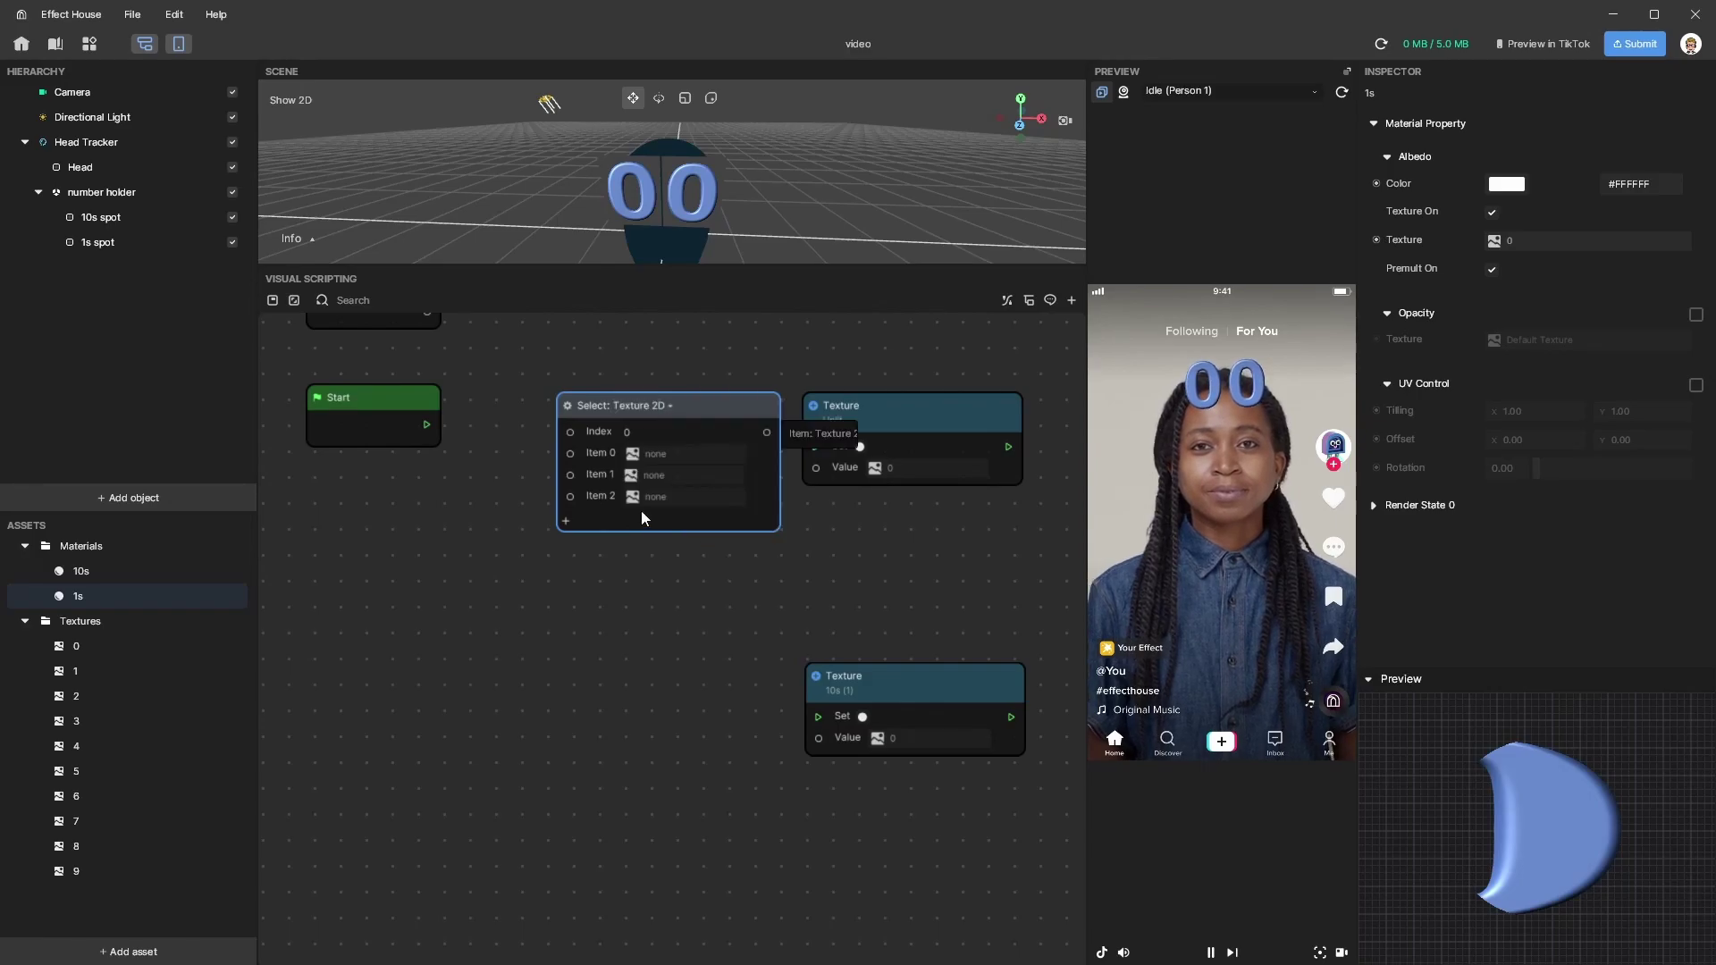
- Extend the Select node's inputs to ten items, from Item 0 to Item 9
{"action": "left_click", "coordinate": [565, 518]}
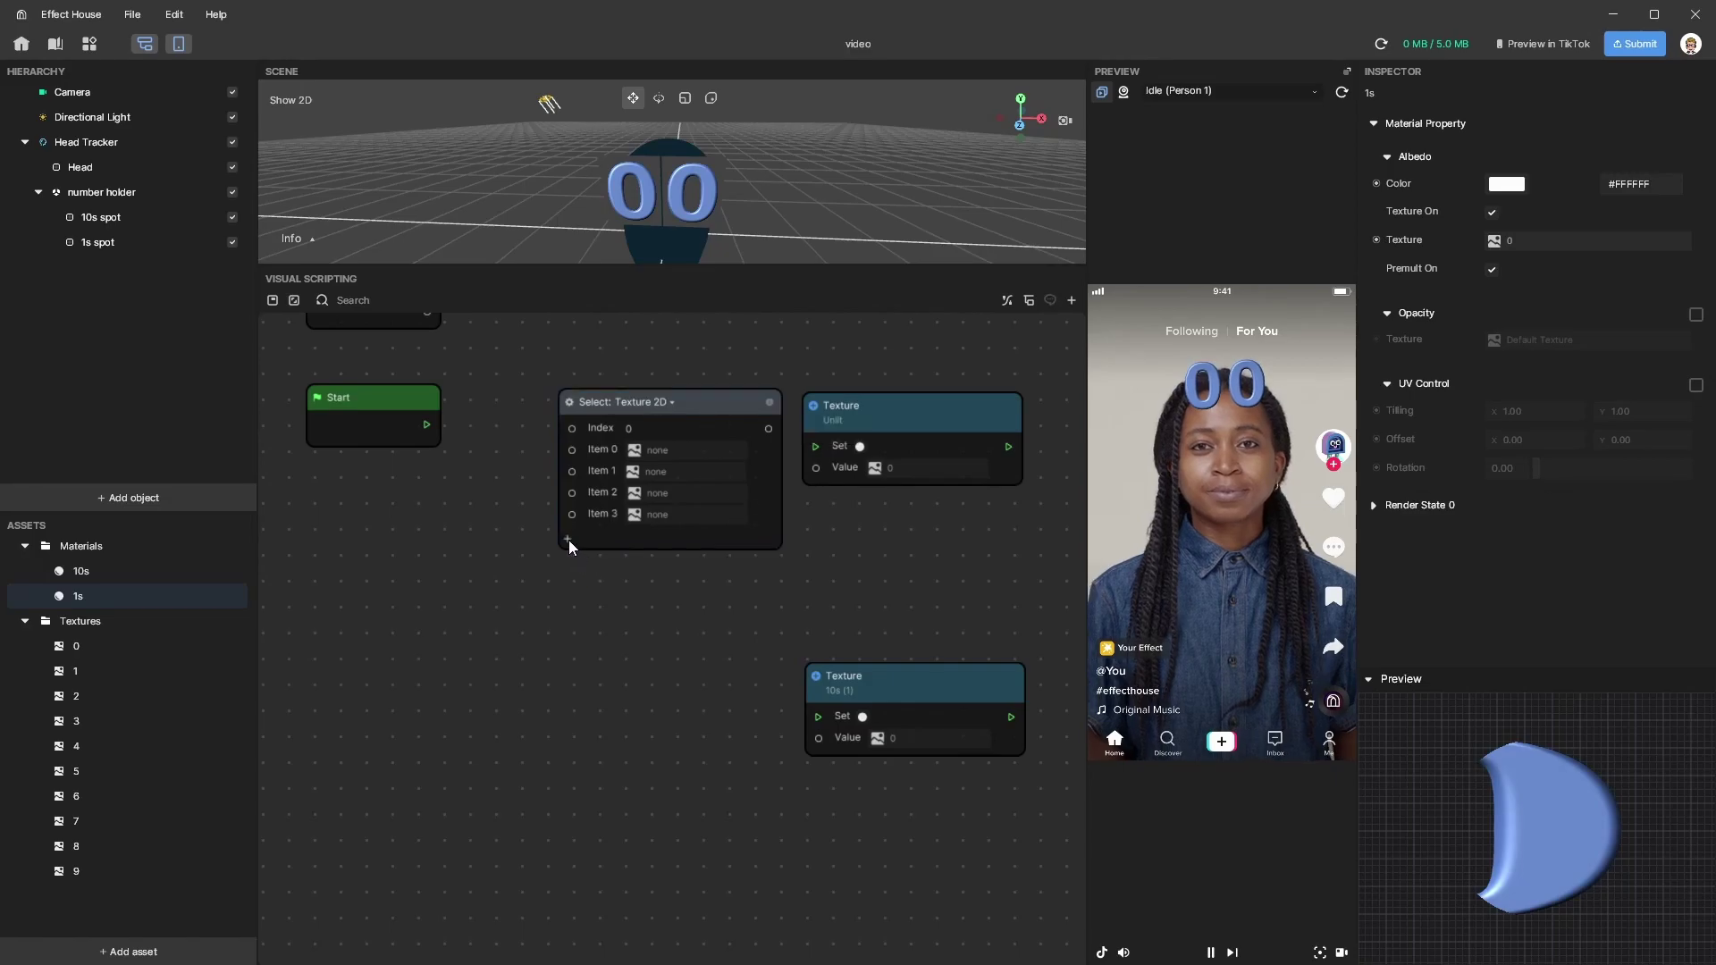
{"action": "left_click", "coordinate": [565, 539]}
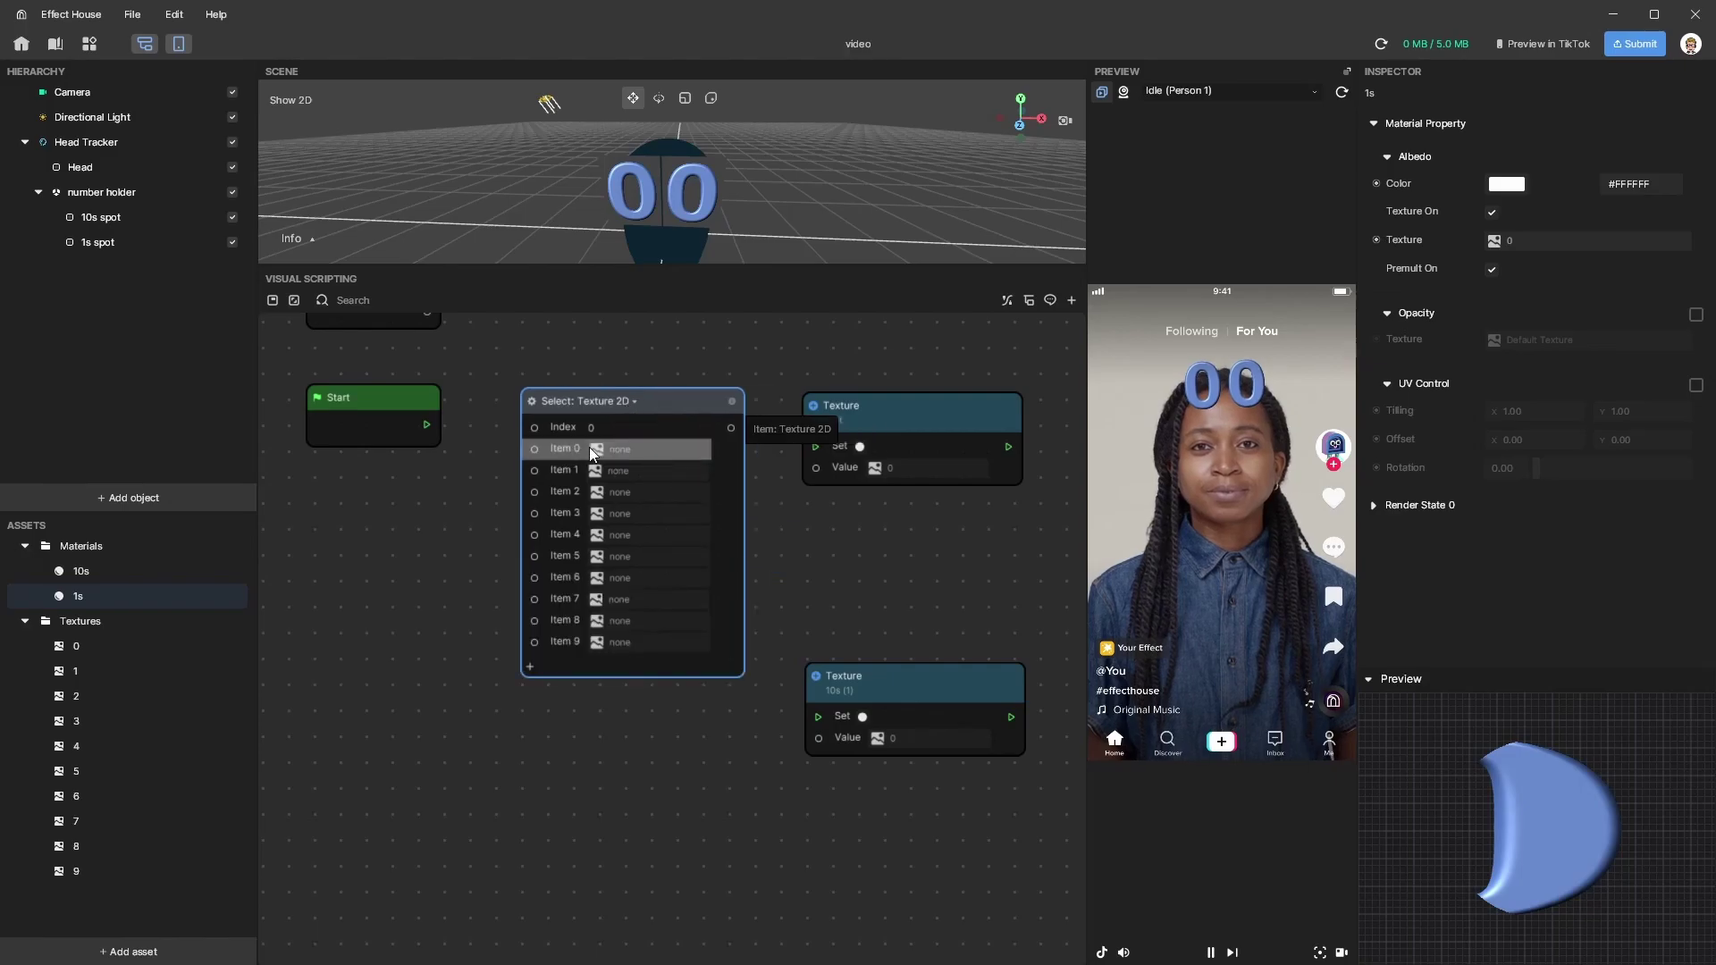
{"action": "left_click", "coordinate": [622, 472]}
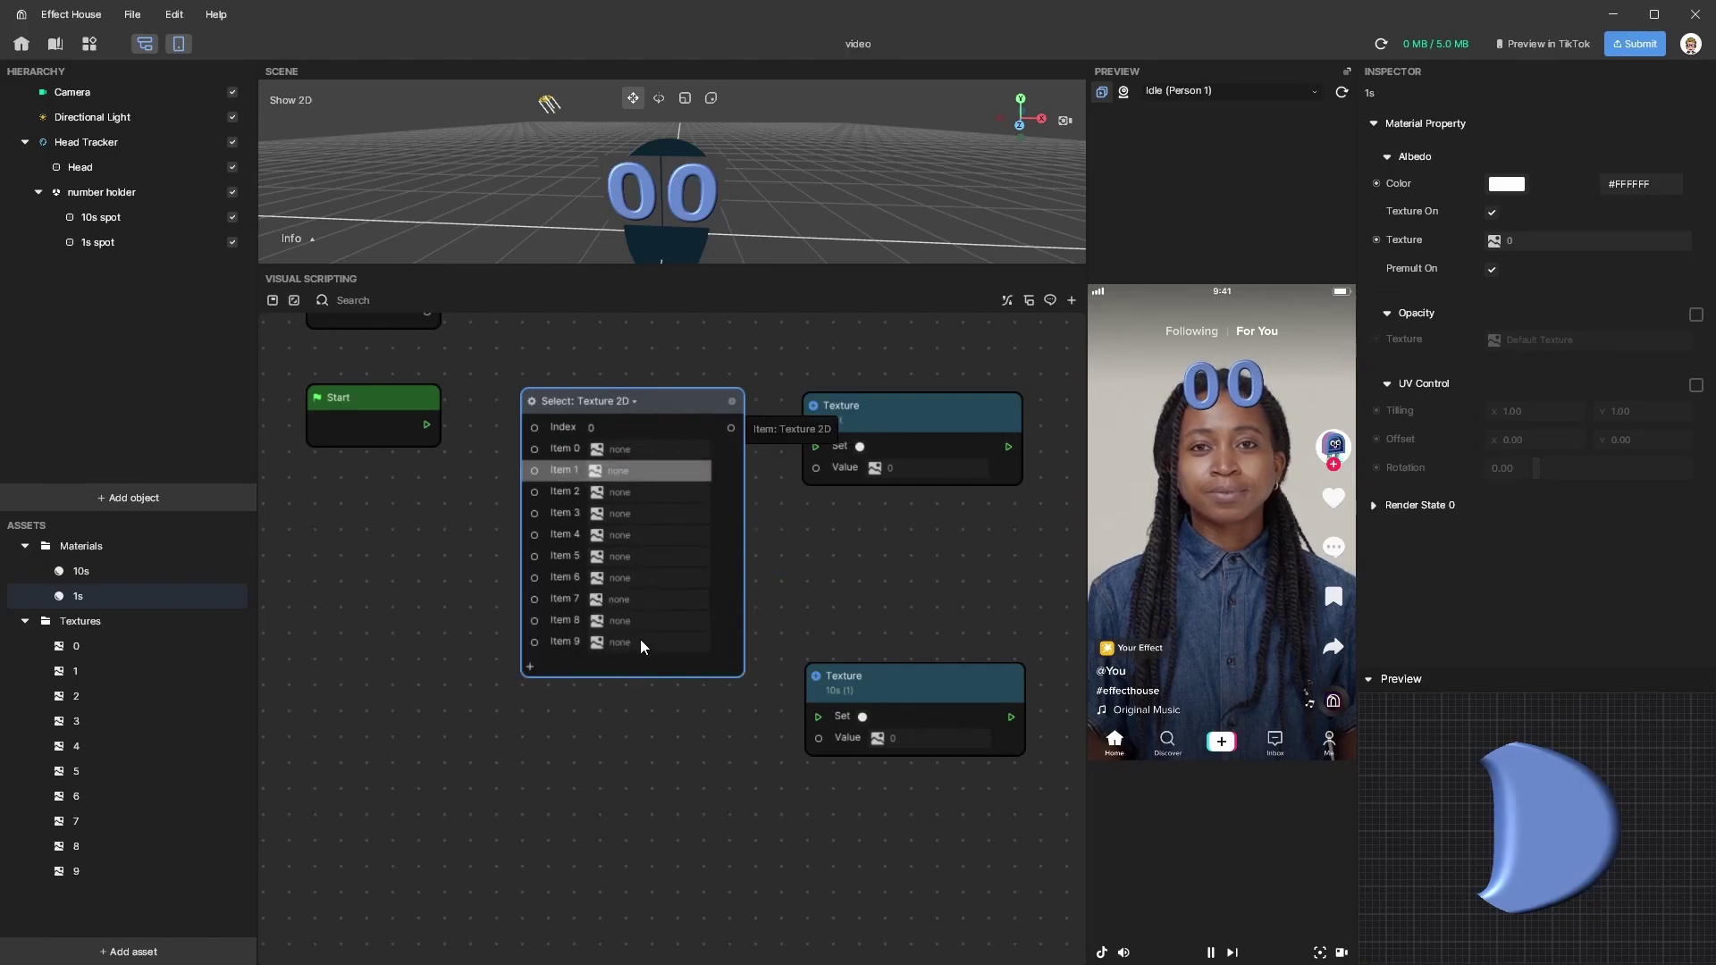
{"action": "left_click", "coordinate": [573, 434]}
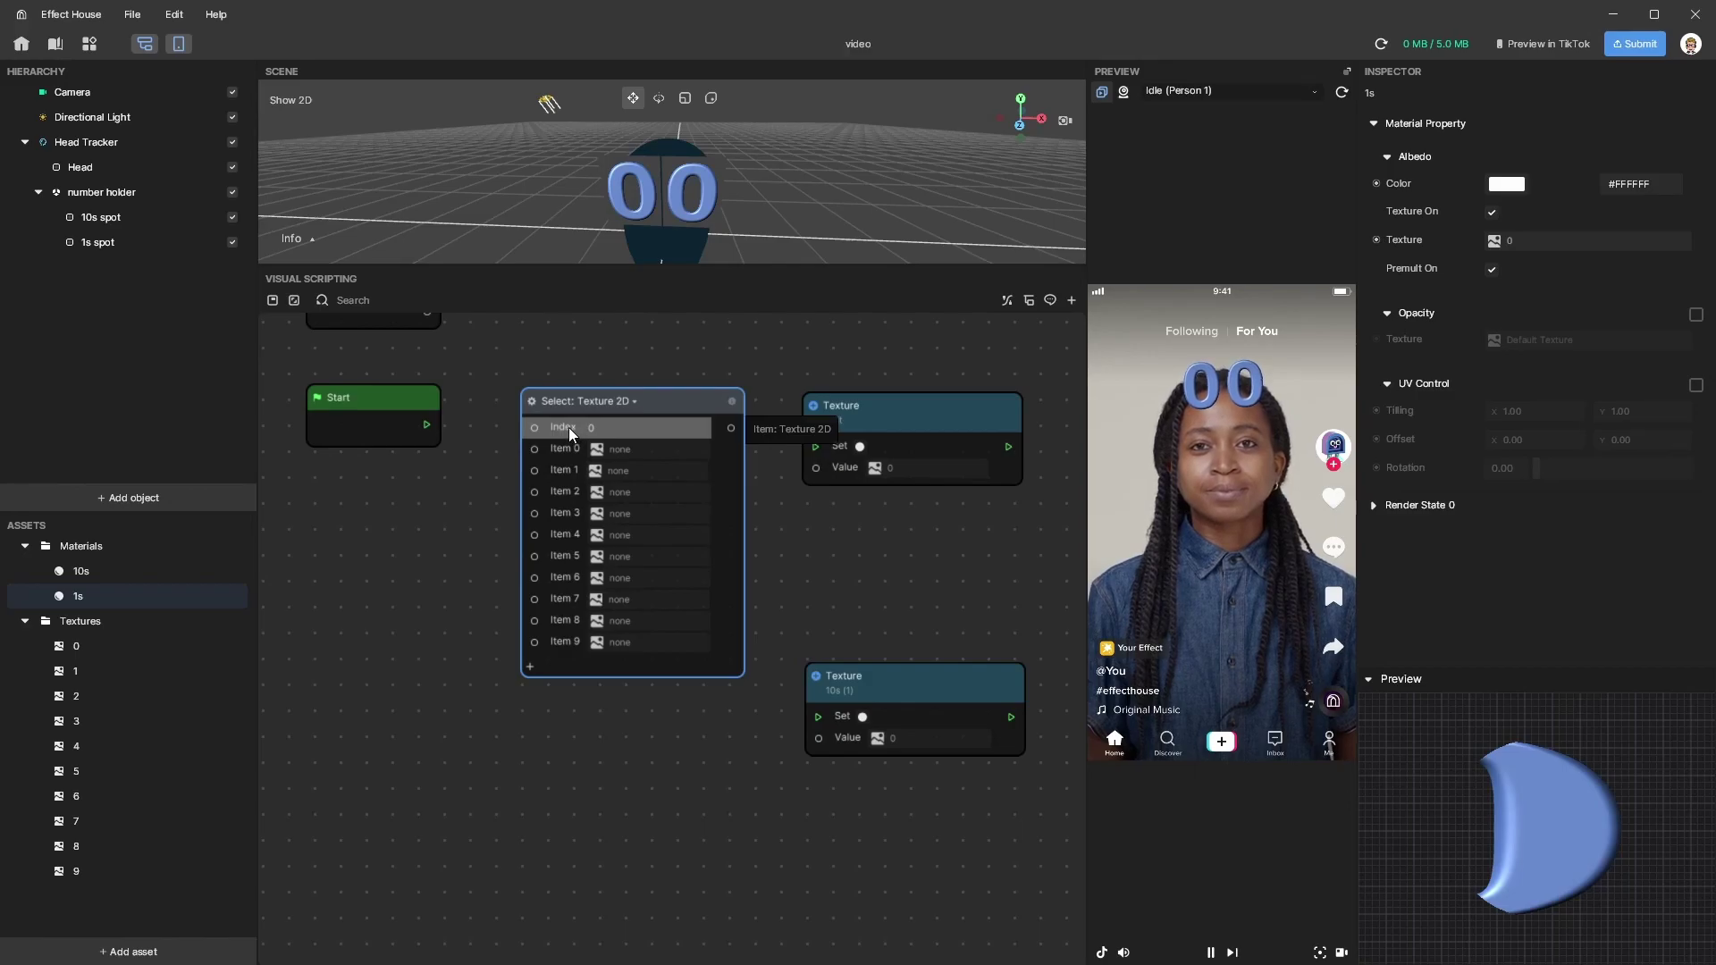
{"action": "left_click", "coordinate": [582, 448]}
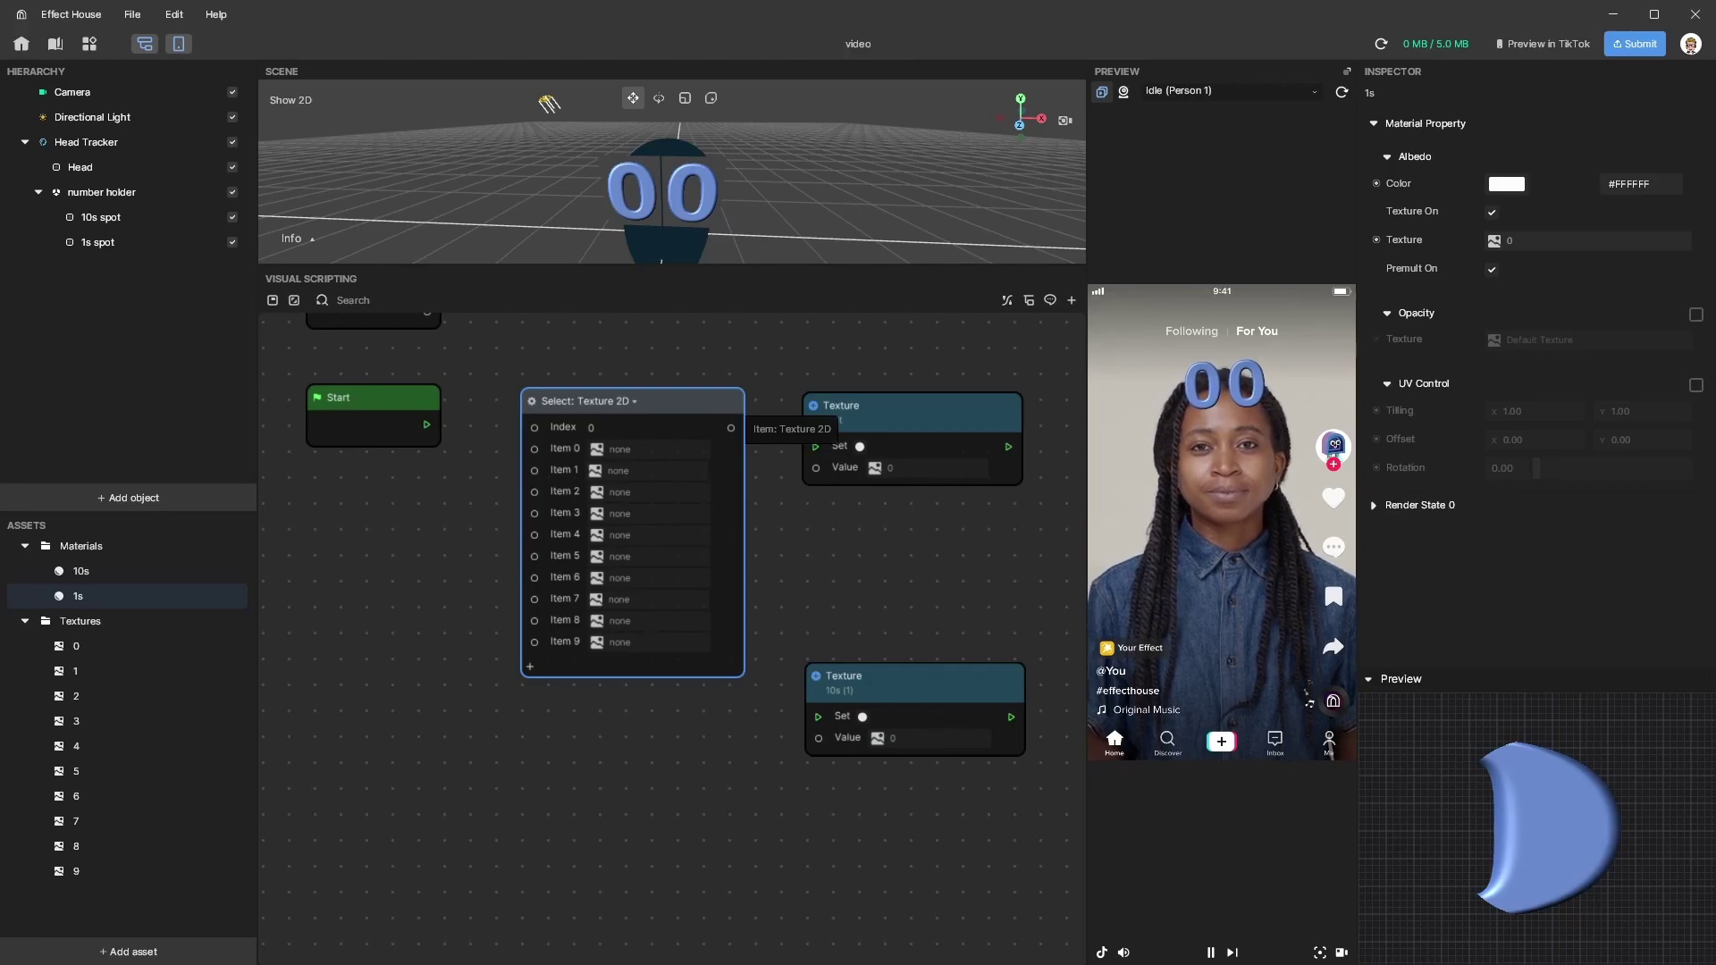
- Assign the textures 0 to 9 to the matching Item 0 to Item 9 inputs of the Select node
{"action": "left_click", "coordinate": [875, 467]}
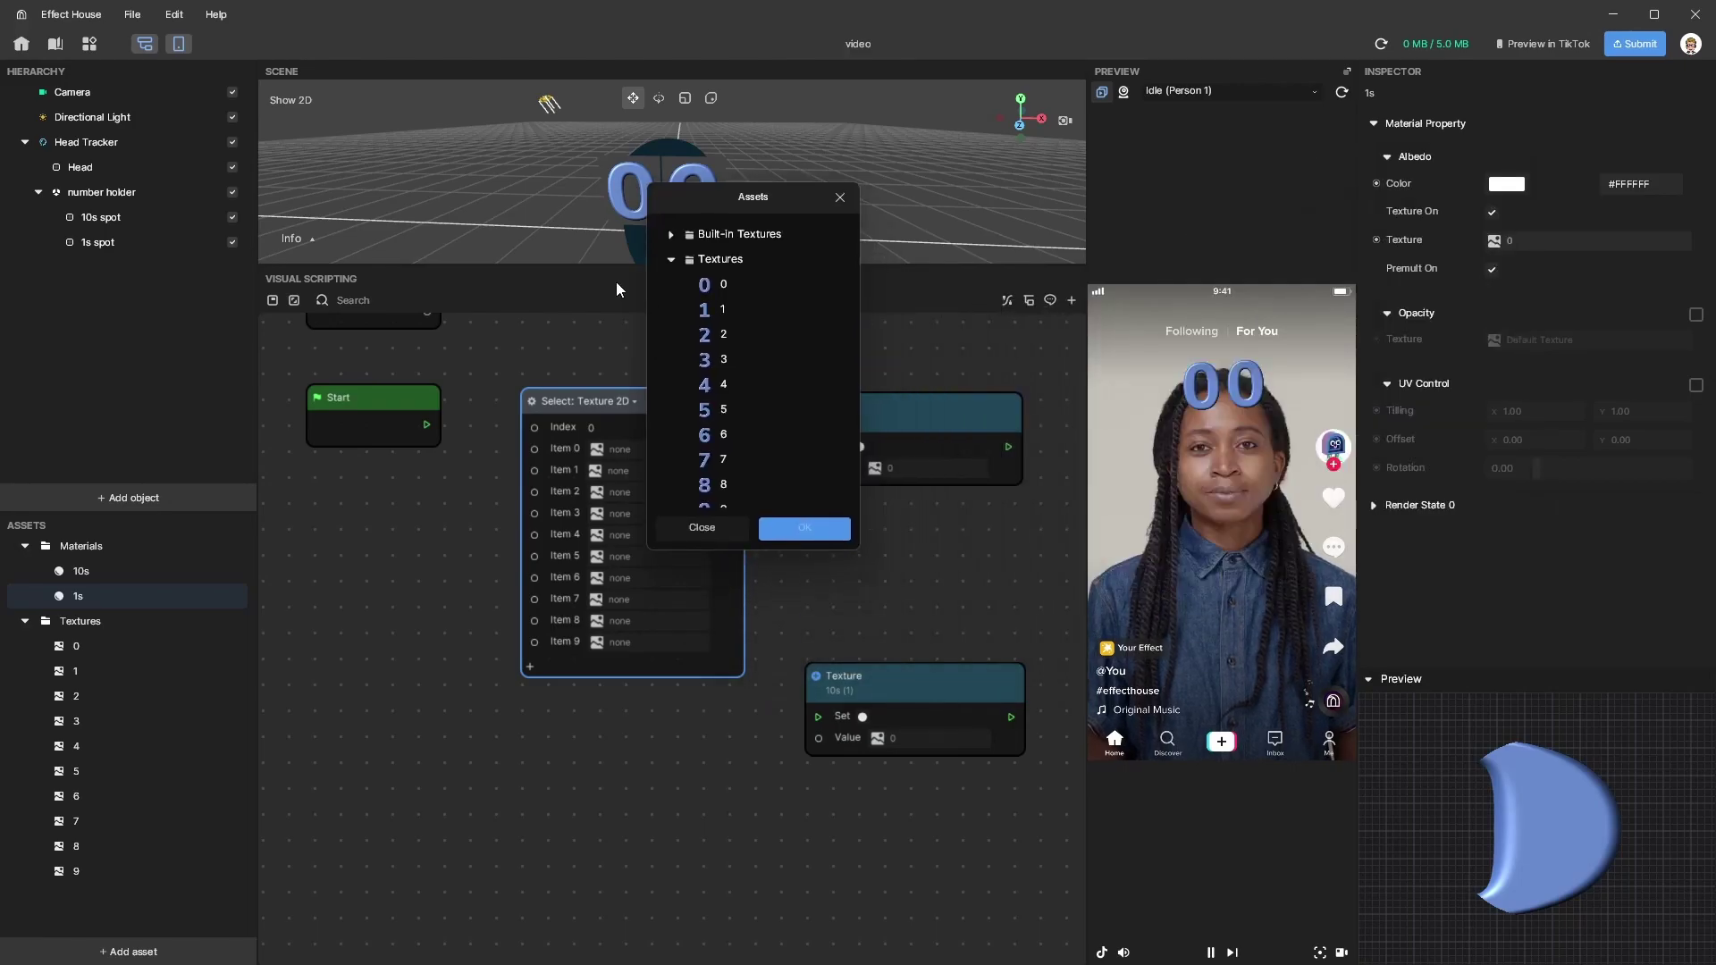
{"action": "left_click", "coordinate": [721, 286]}
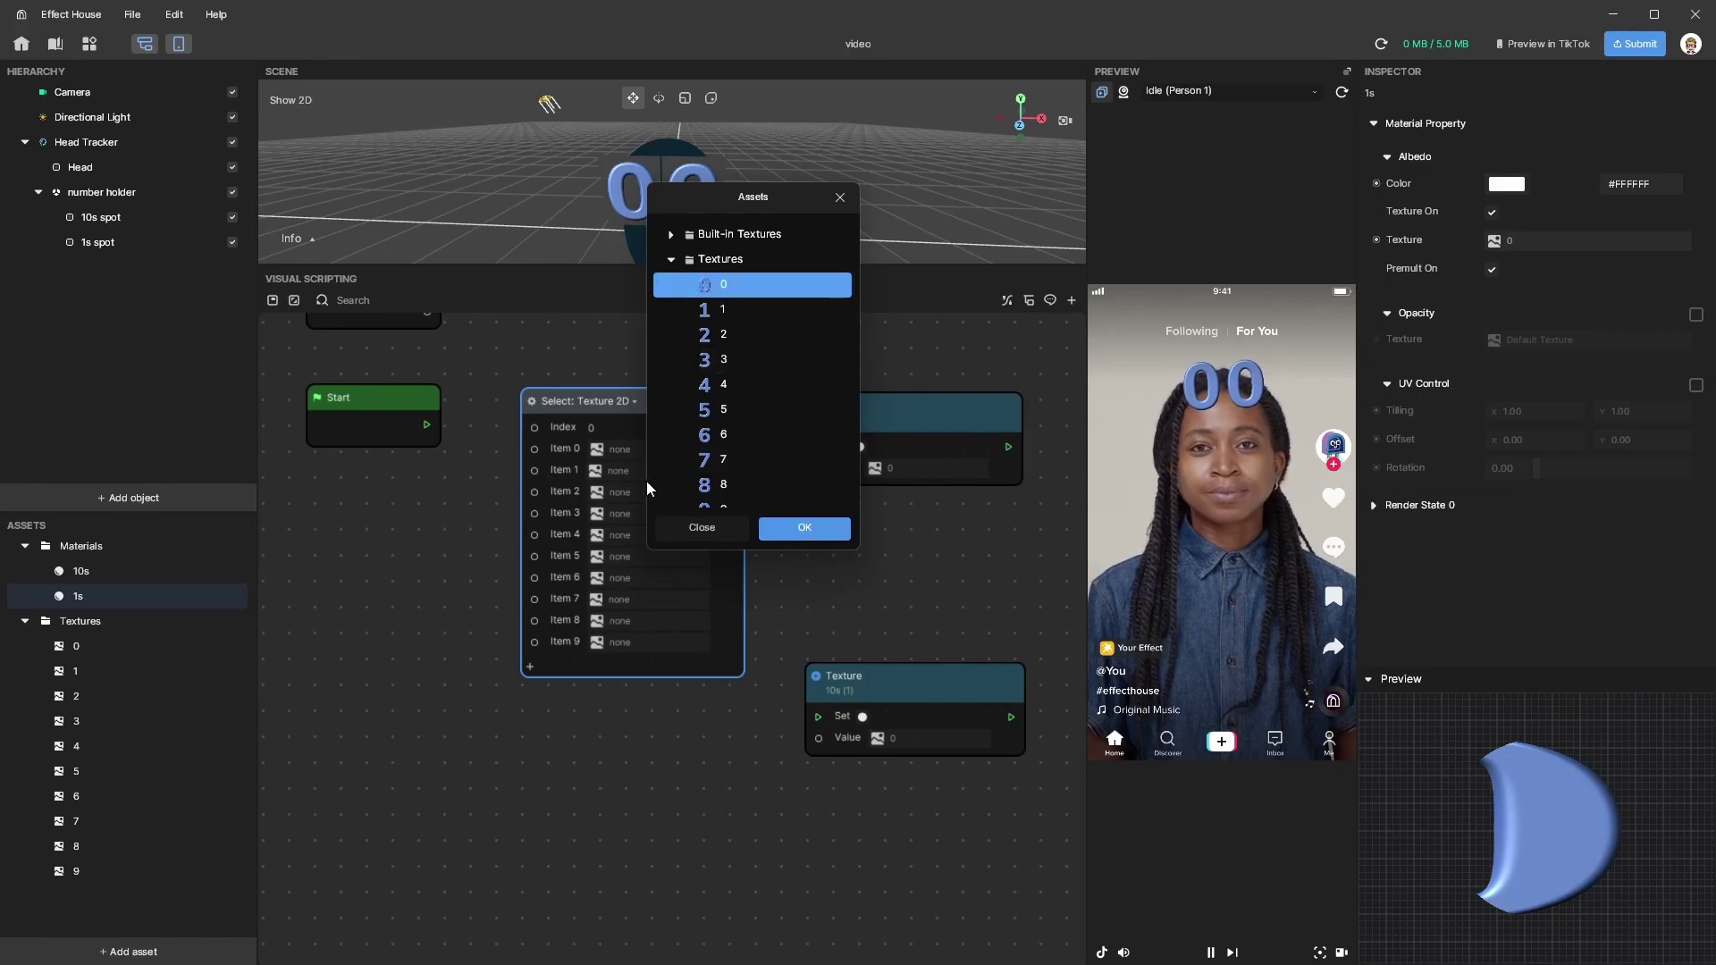
{"action": "key", "text": "Return"}
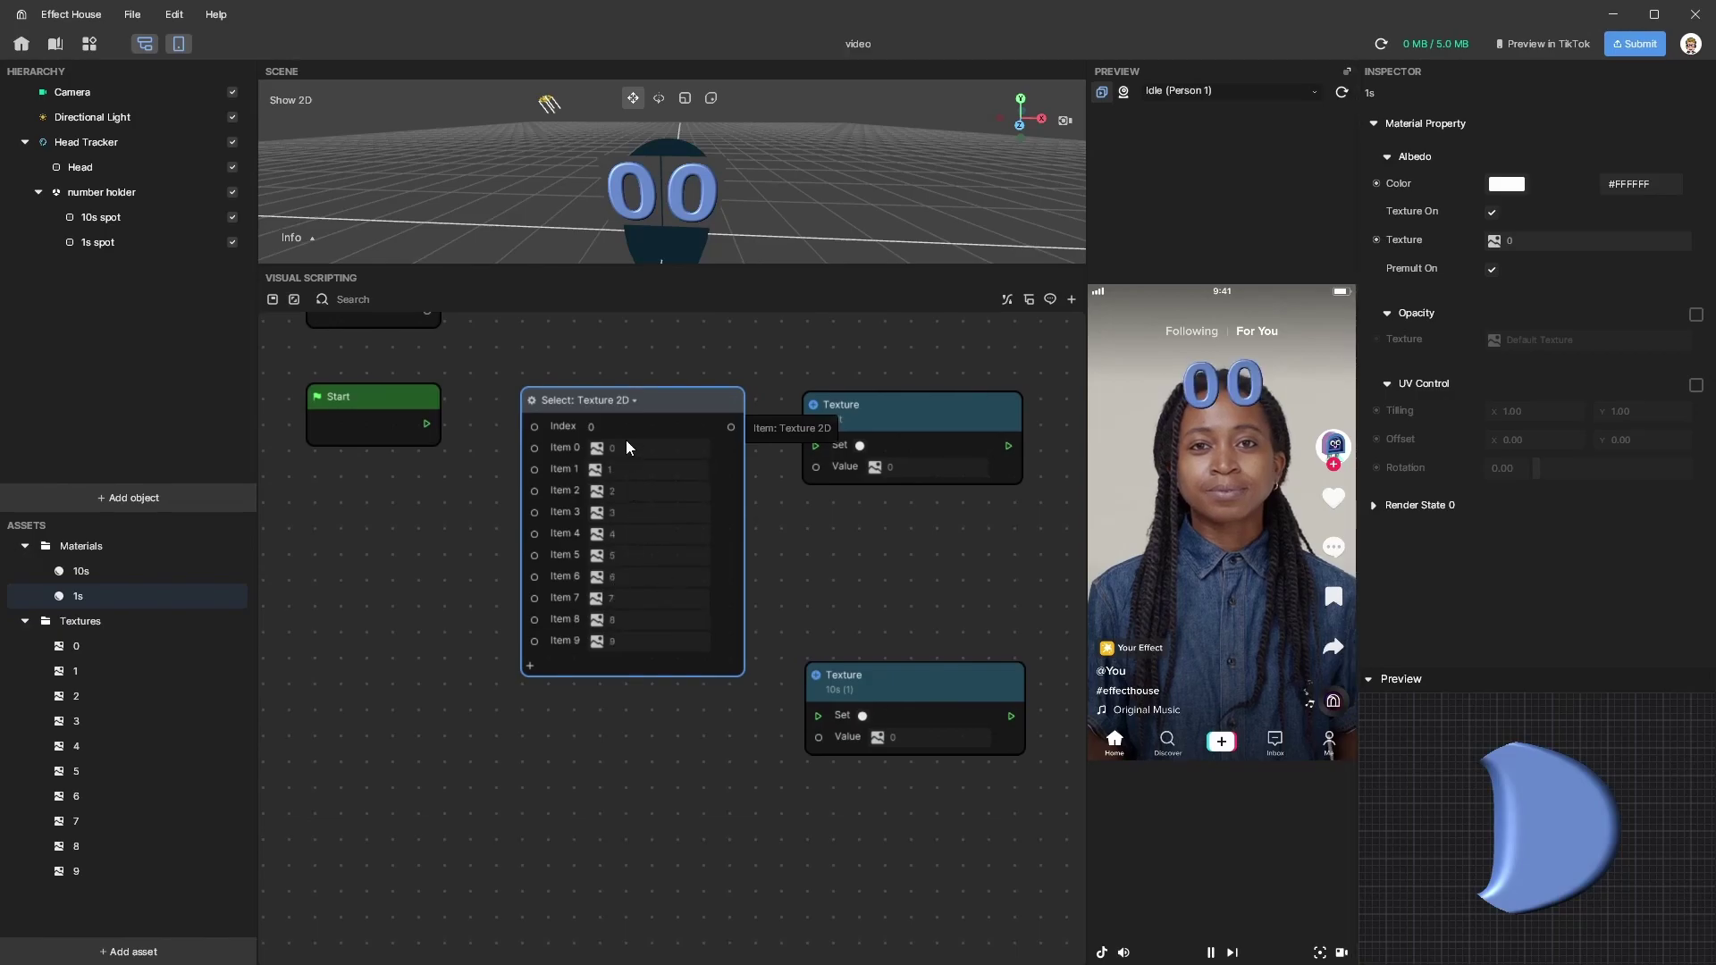
{"action": "left_click", "coordinate": [611, 451]}
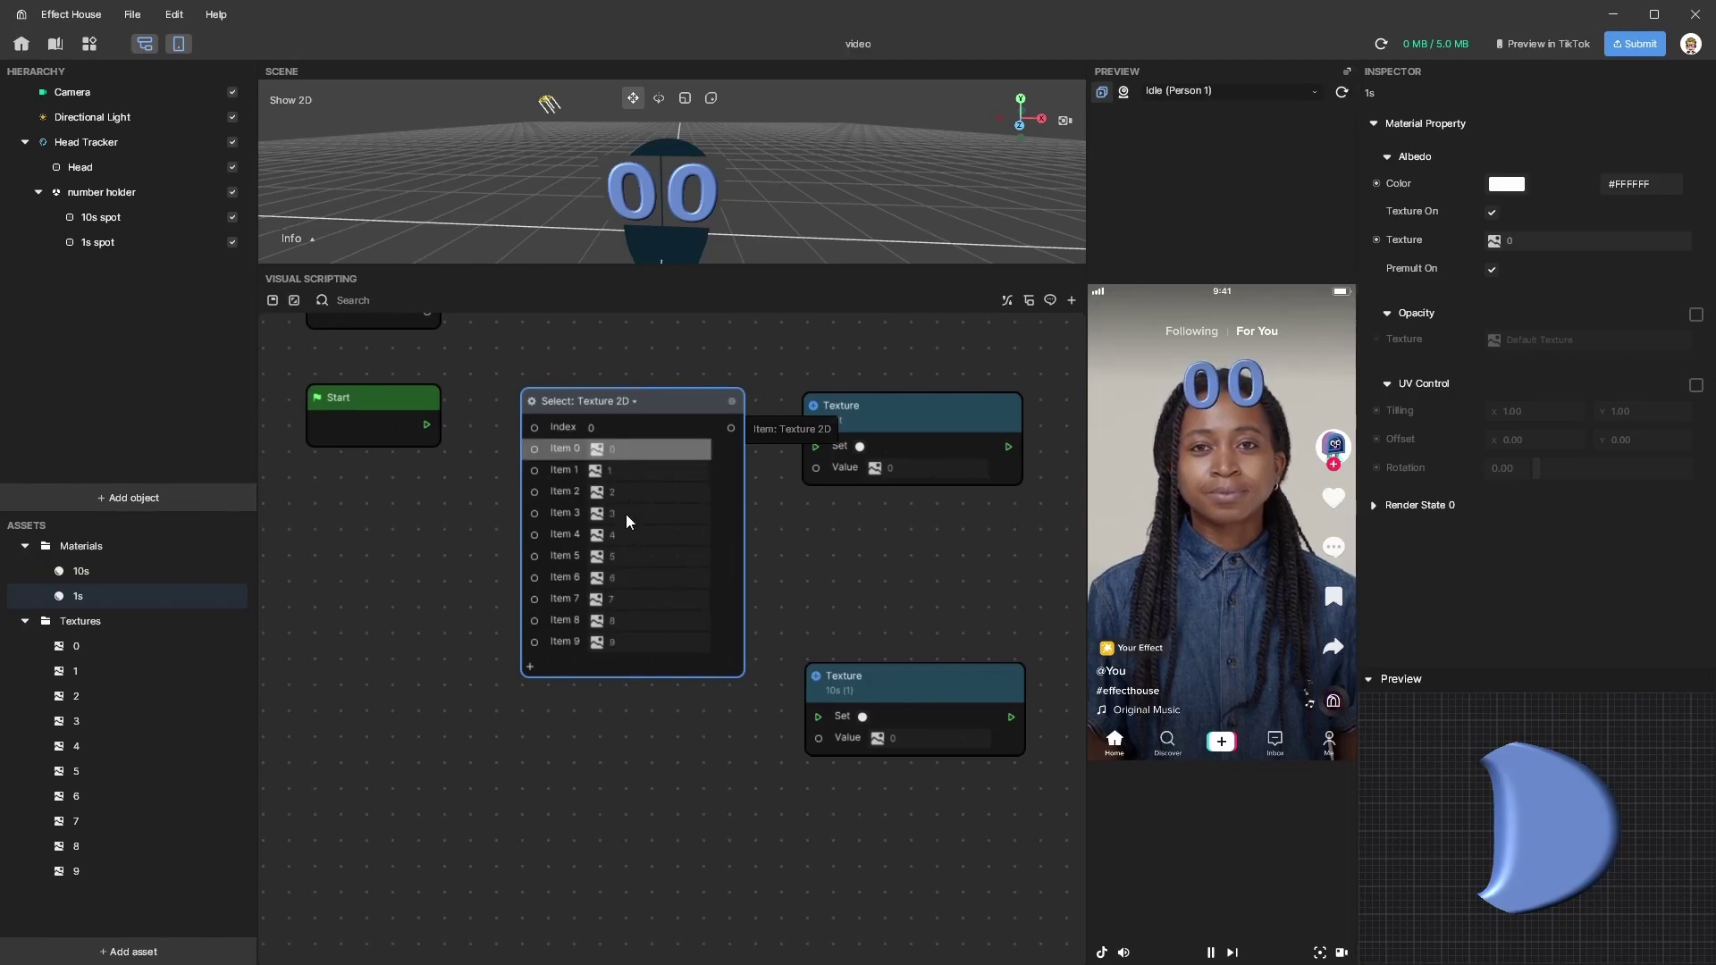
- Connect the Select node's output to the Value input of the 10s Texture node and space the two nodes apart
{"action": "left_click_drag", "start_coordinate": [667, 399], "coordinate": [816, 467]}
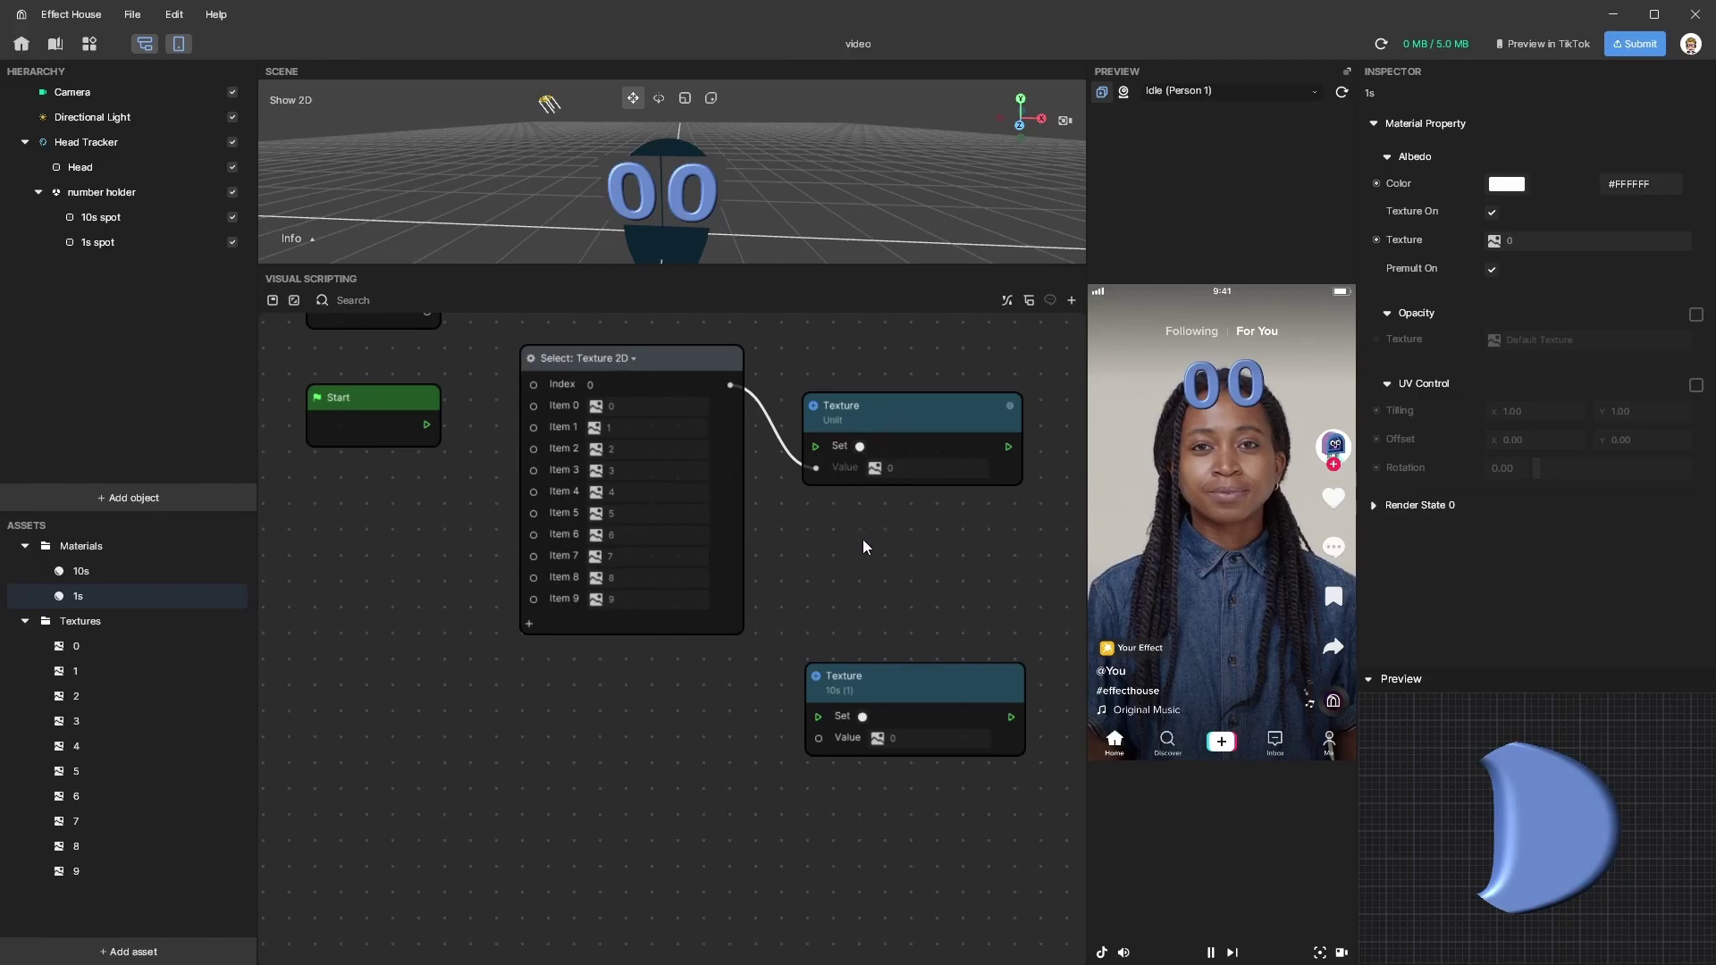
{"action": "middle_click_drag", "start_coordinate": [861, 539], "coordinate": [839, 632]}
{"action": "left_click_drag", "start_coordinate": [862, 517], "coordinate": [925, 463]}
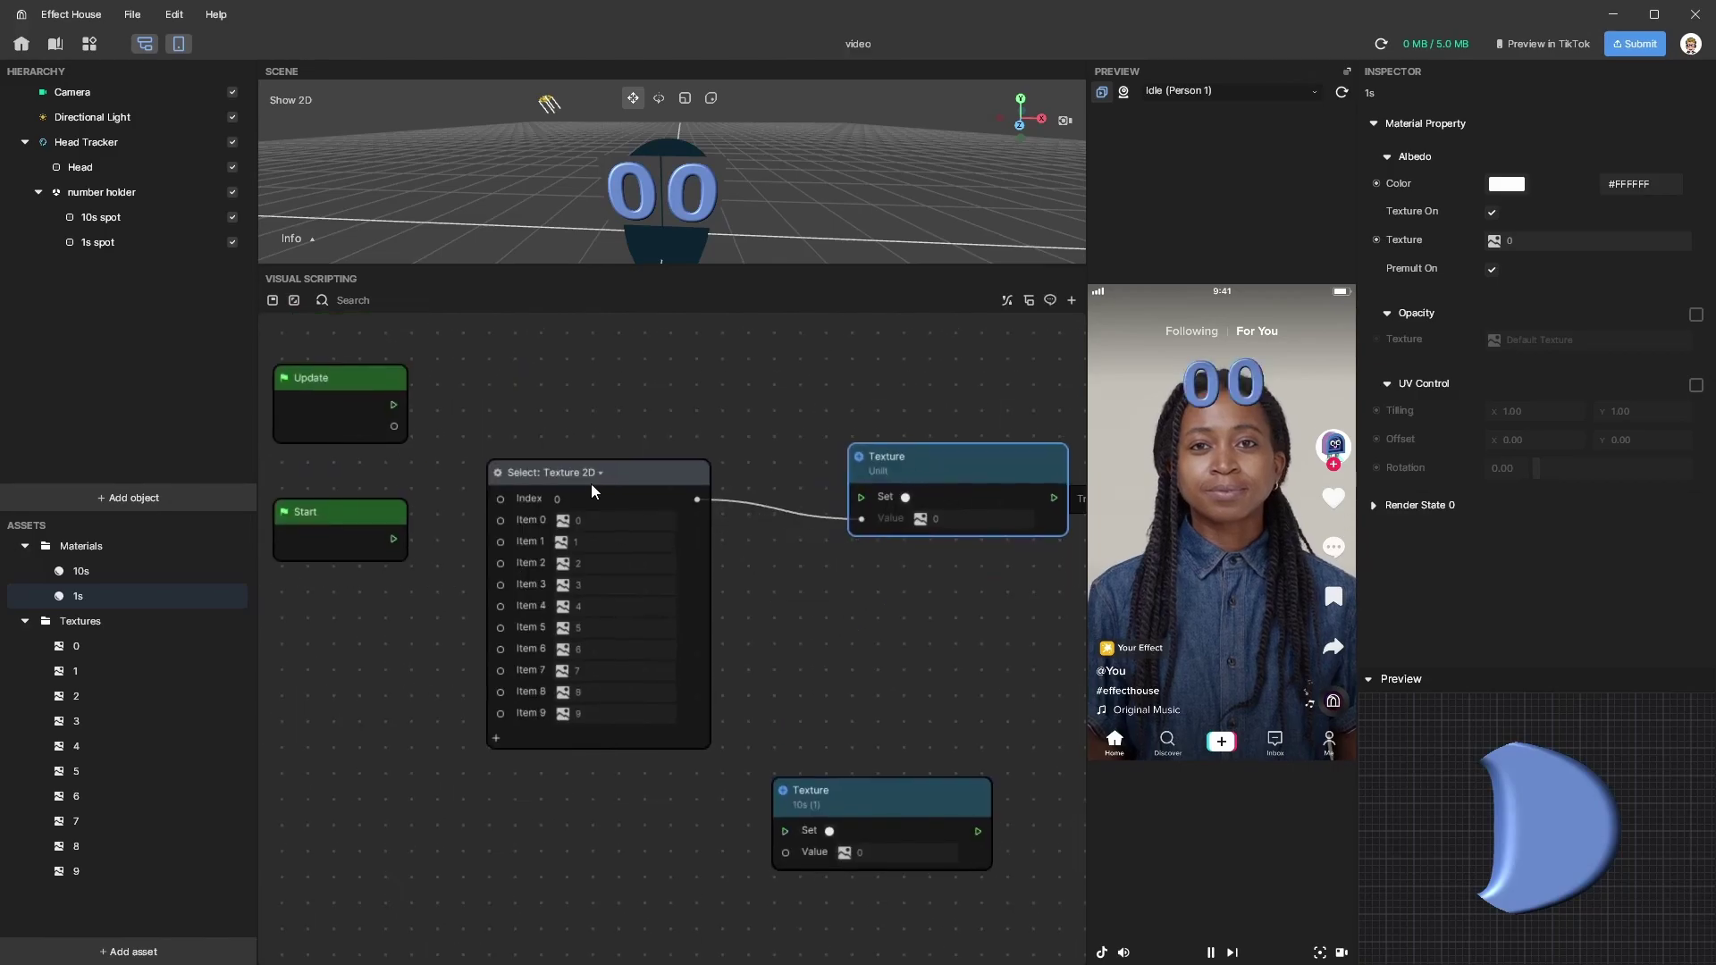
- Duplicate the Select node beside the 10s (1) Texture node and connect the copy's output to that Texture node's Value input
{"action": "left_click_drag", "start_coordinate": [605, 474], "coordinate": [738, 366]}
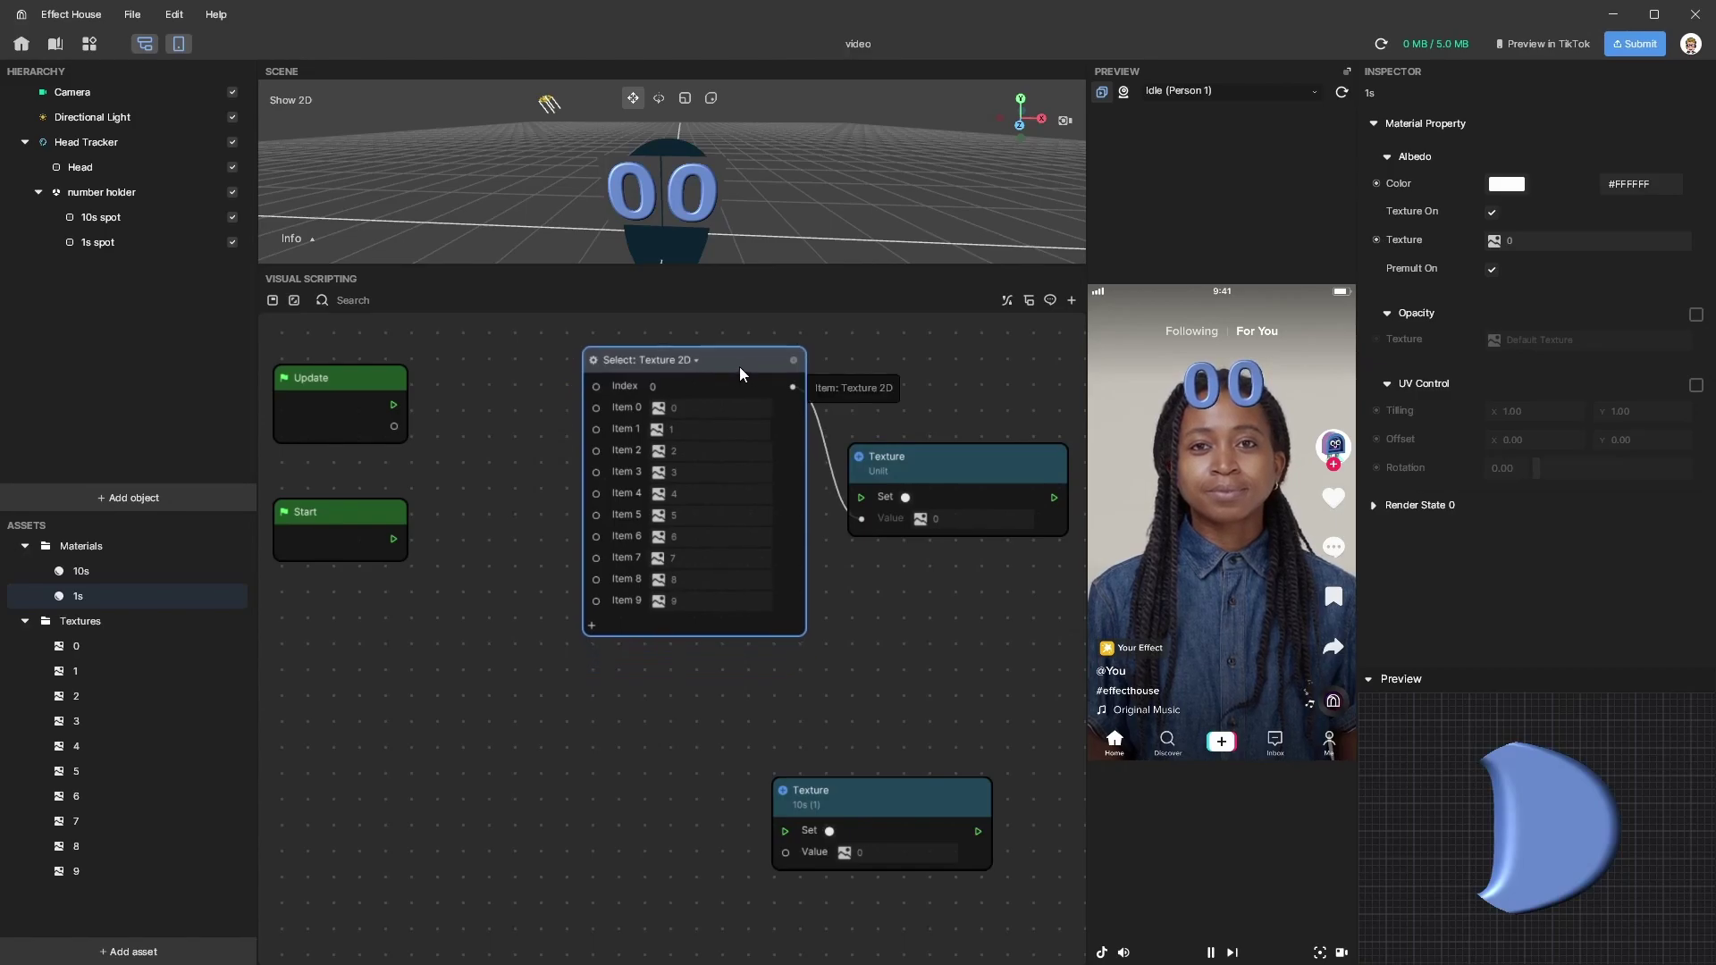
{"action": "key", "text": "ctrl+d"}
{"action": "left_click_drag", "start_coordinate": [746, 536], "coordinate": [481, 859]}
{"action": "left_click_drag", "start_coordinate": [687, 726], "coordinate": [790, 855]}
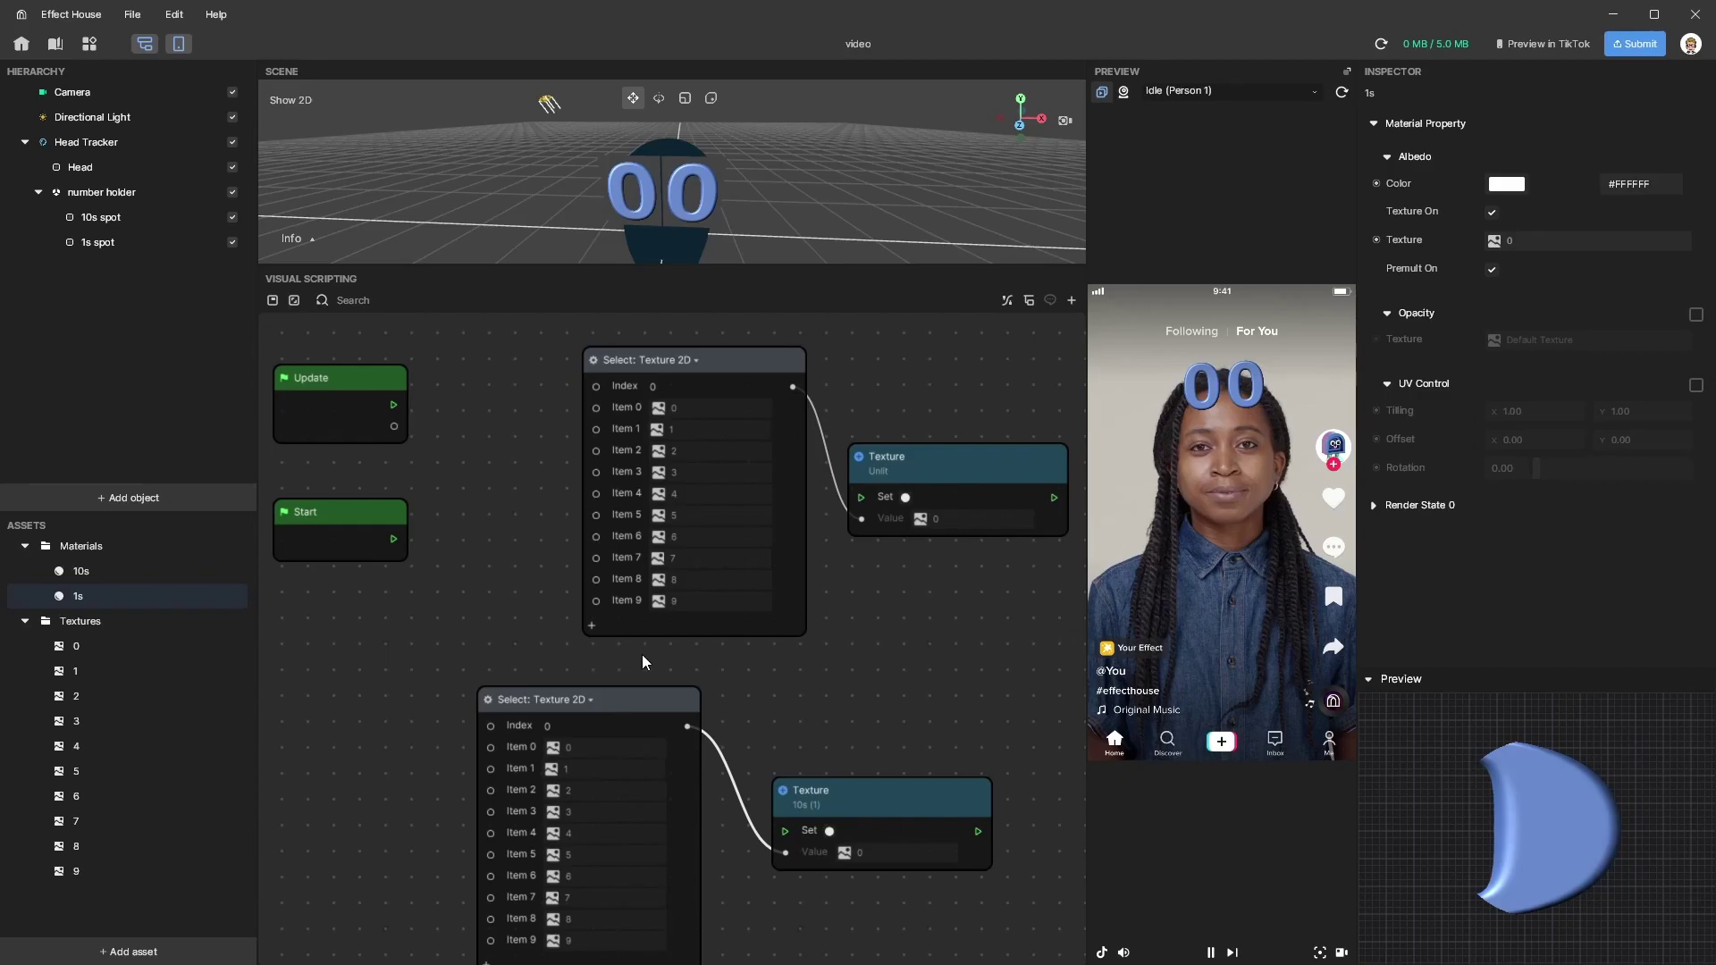
- Move the Start and Update nodes down and away to clear space before the upper Select node
{"action": "middle_click_drag", "start_coordinate": [664, 656], "coordinate": [682, 646]}
{"action": "middle_click_drag", "start_coordinate": [525, 338], "coordinate": [631, 368]}
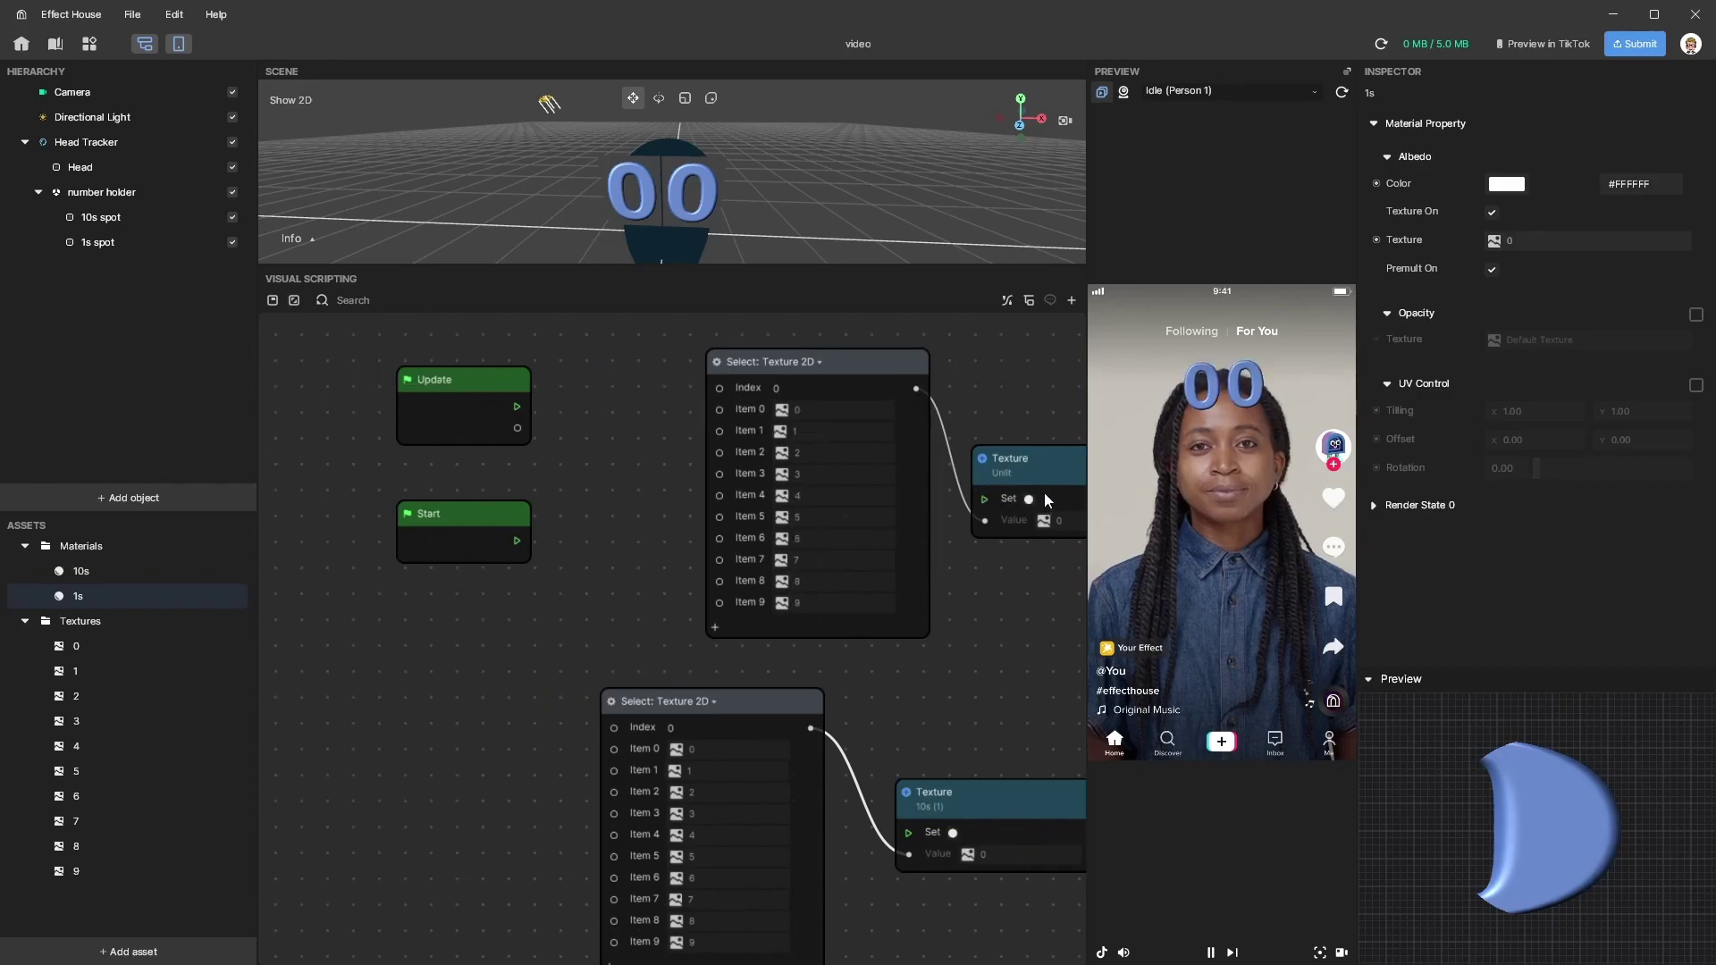
{"action": "middle_click_drag", "start_coordinate": [597, 416], "coordinate": [671, 469]}
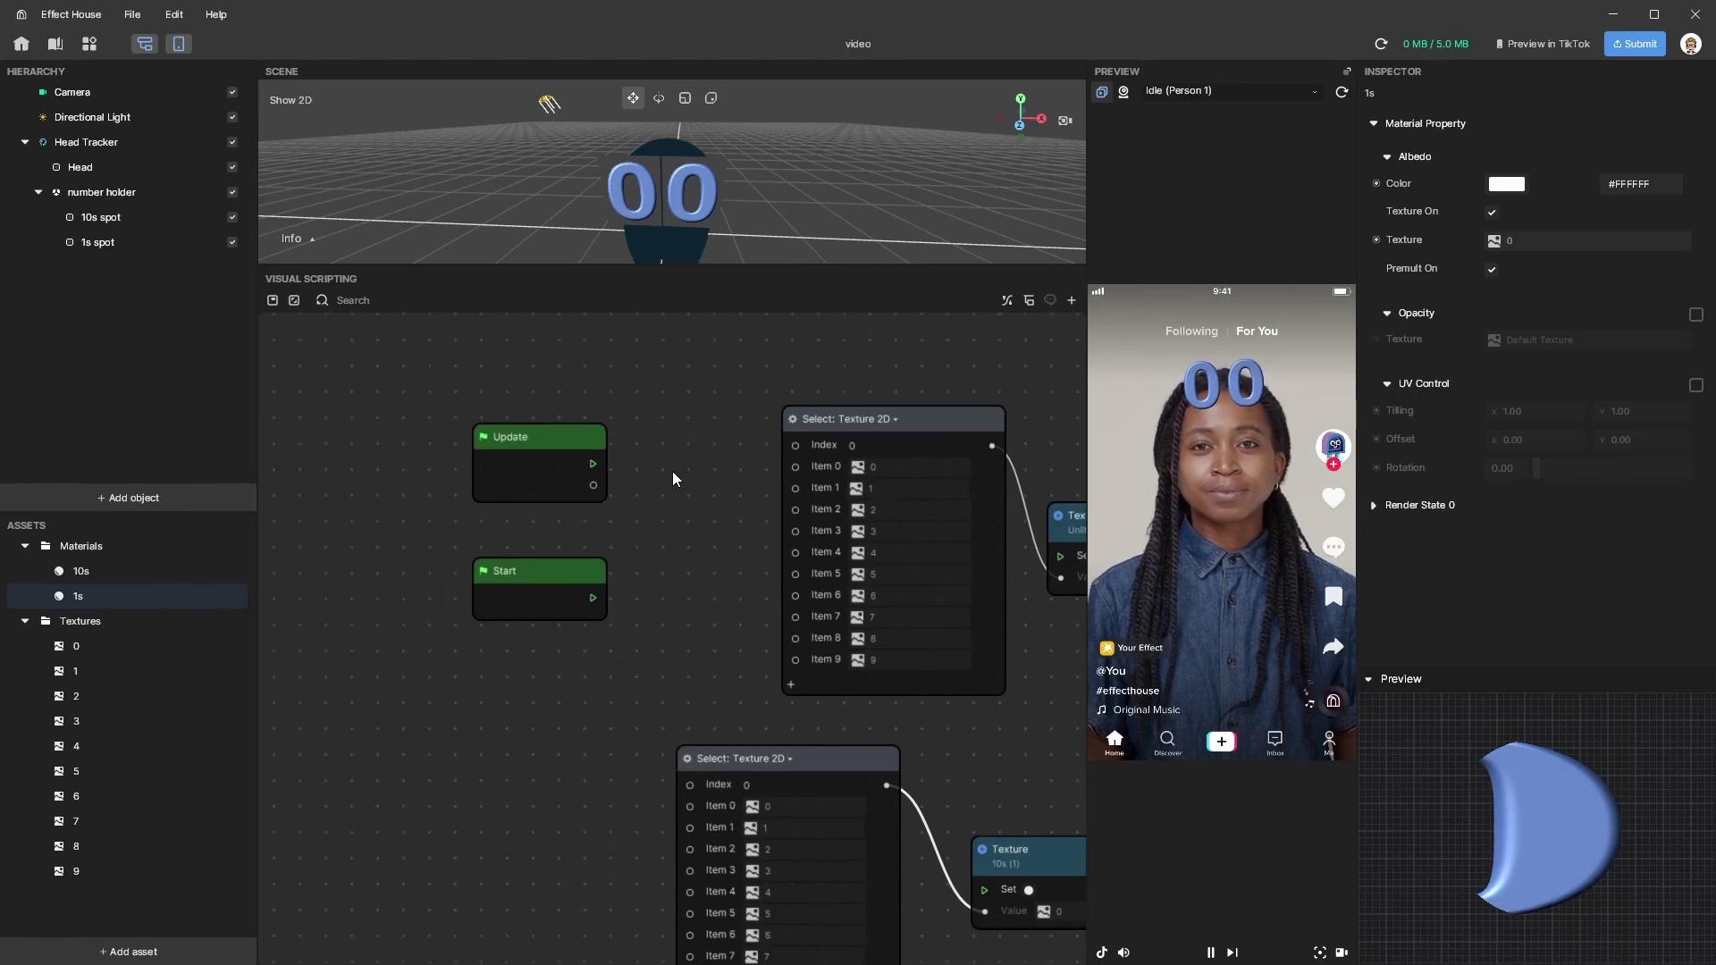
{"action": "left_click_drag", "start_coordinate": [523, 572], "coordinate": [339, 741]}
{"action": "left_click_drag", "start_coordinate": [554, 439], "coordinate": [378, 638]}
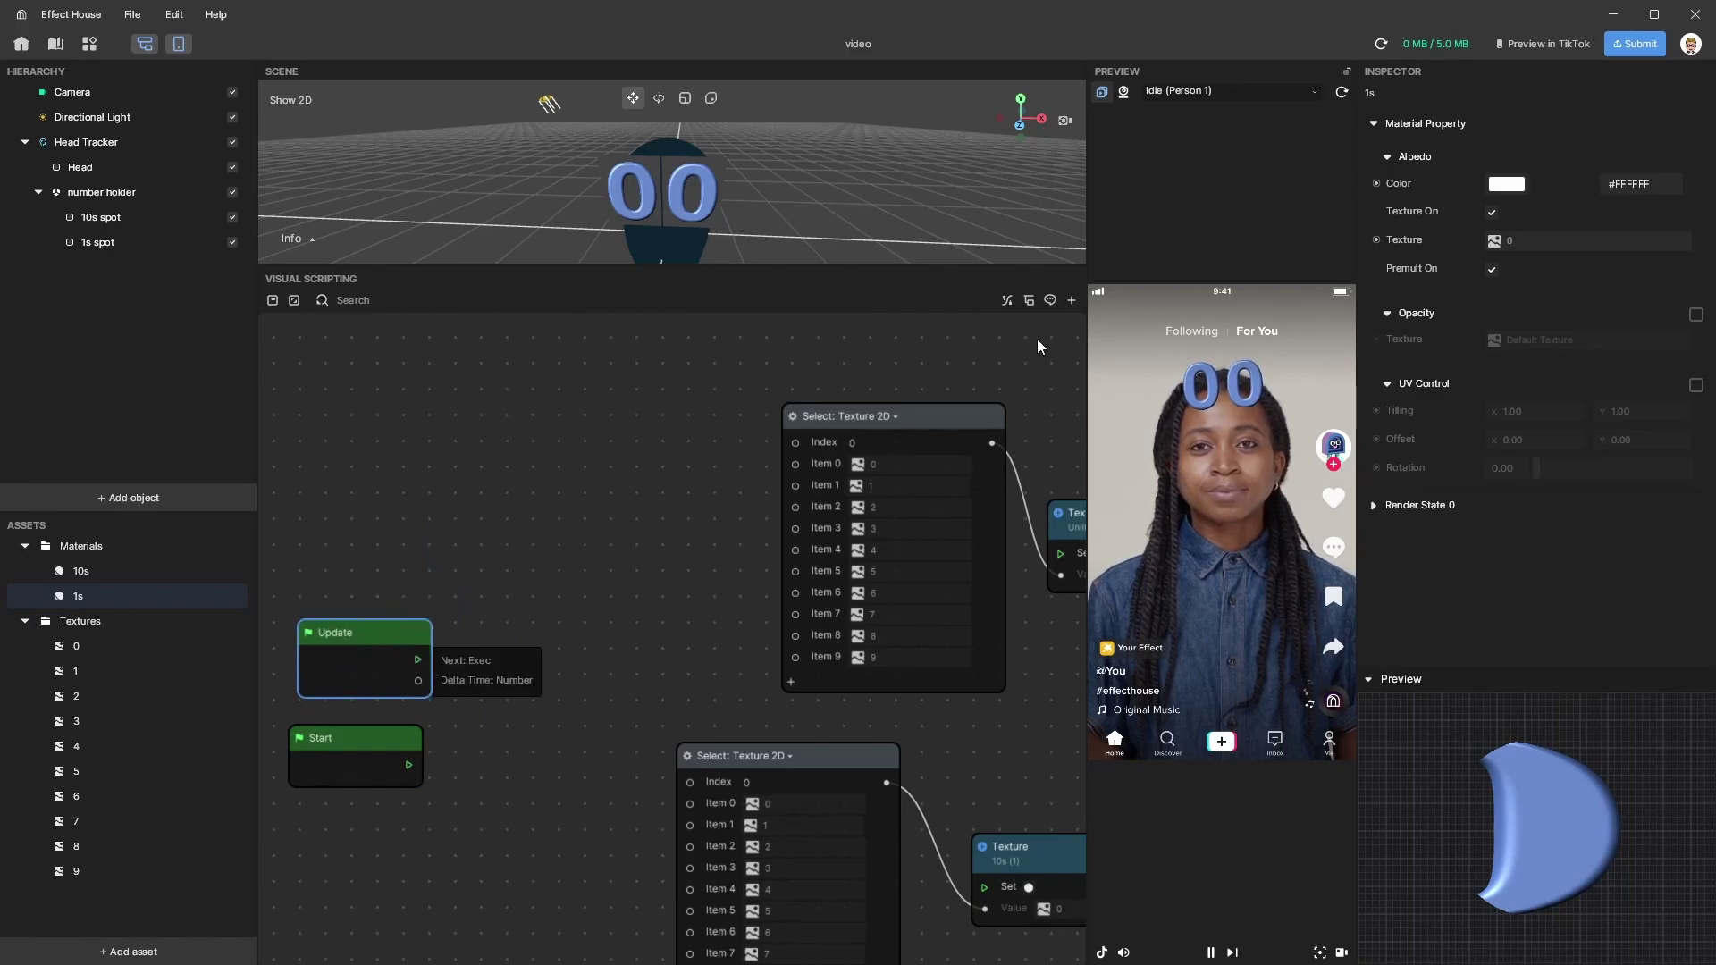
- Add a Counter node and place it in the empty area above the Update and Start nodes
{"action": "left_click", "coordinate": [1072, 302]}
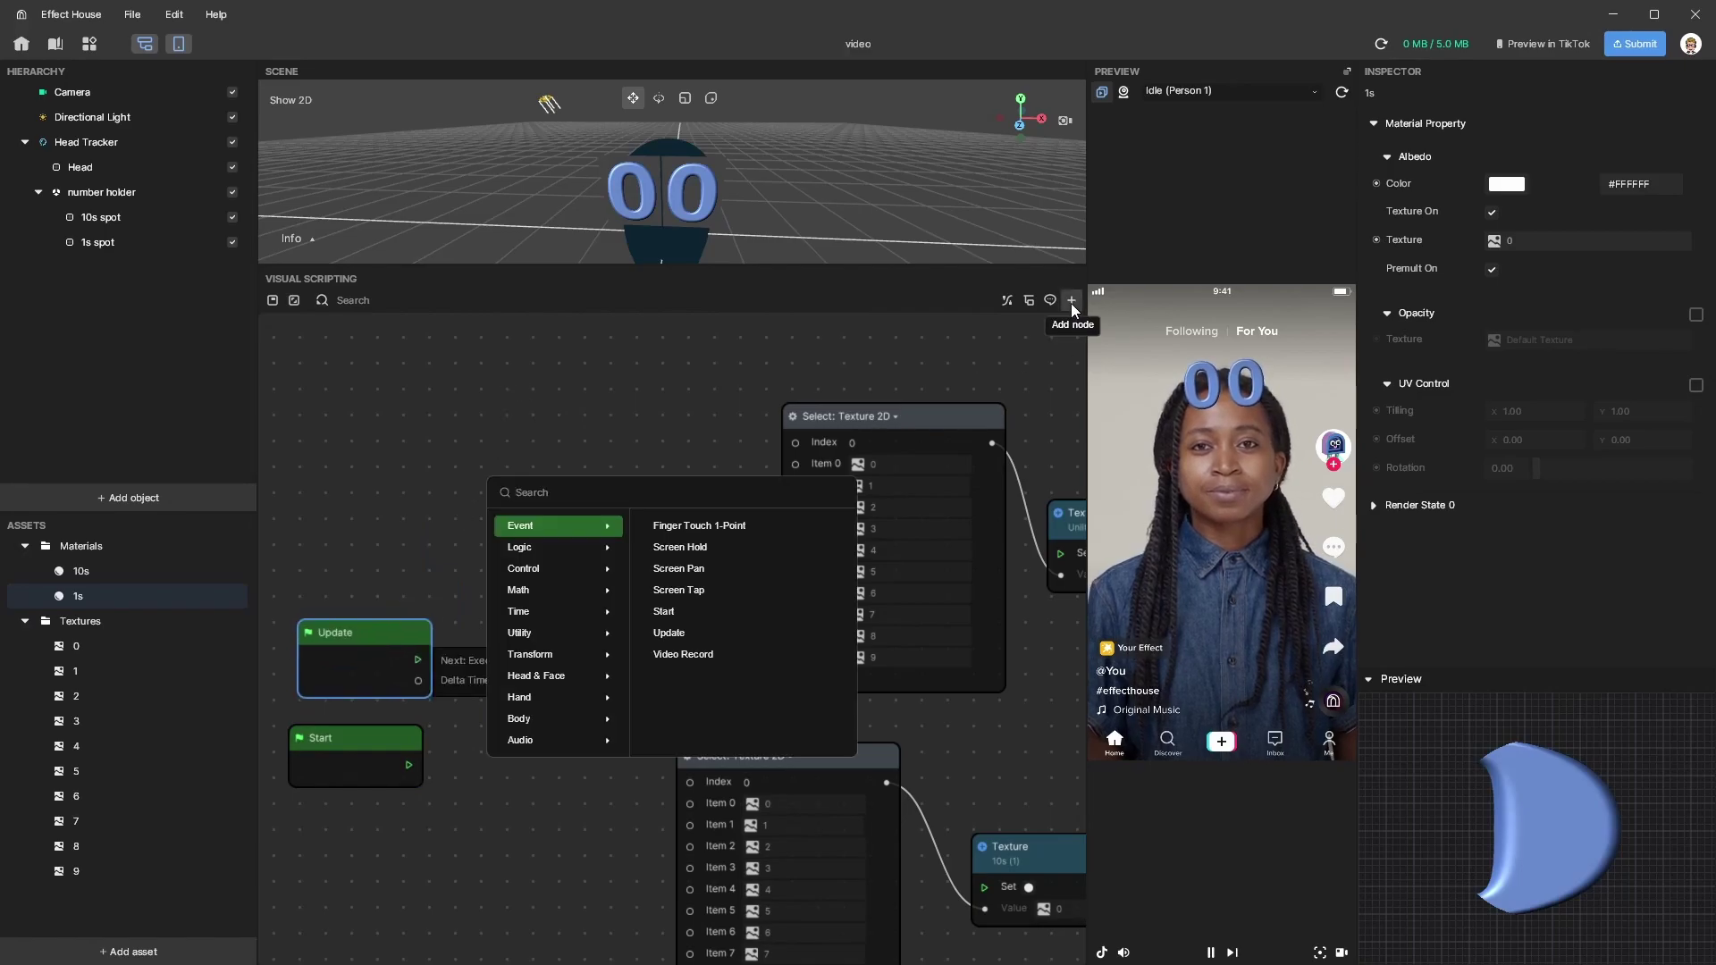
{"action": "type", "text": "cu"}
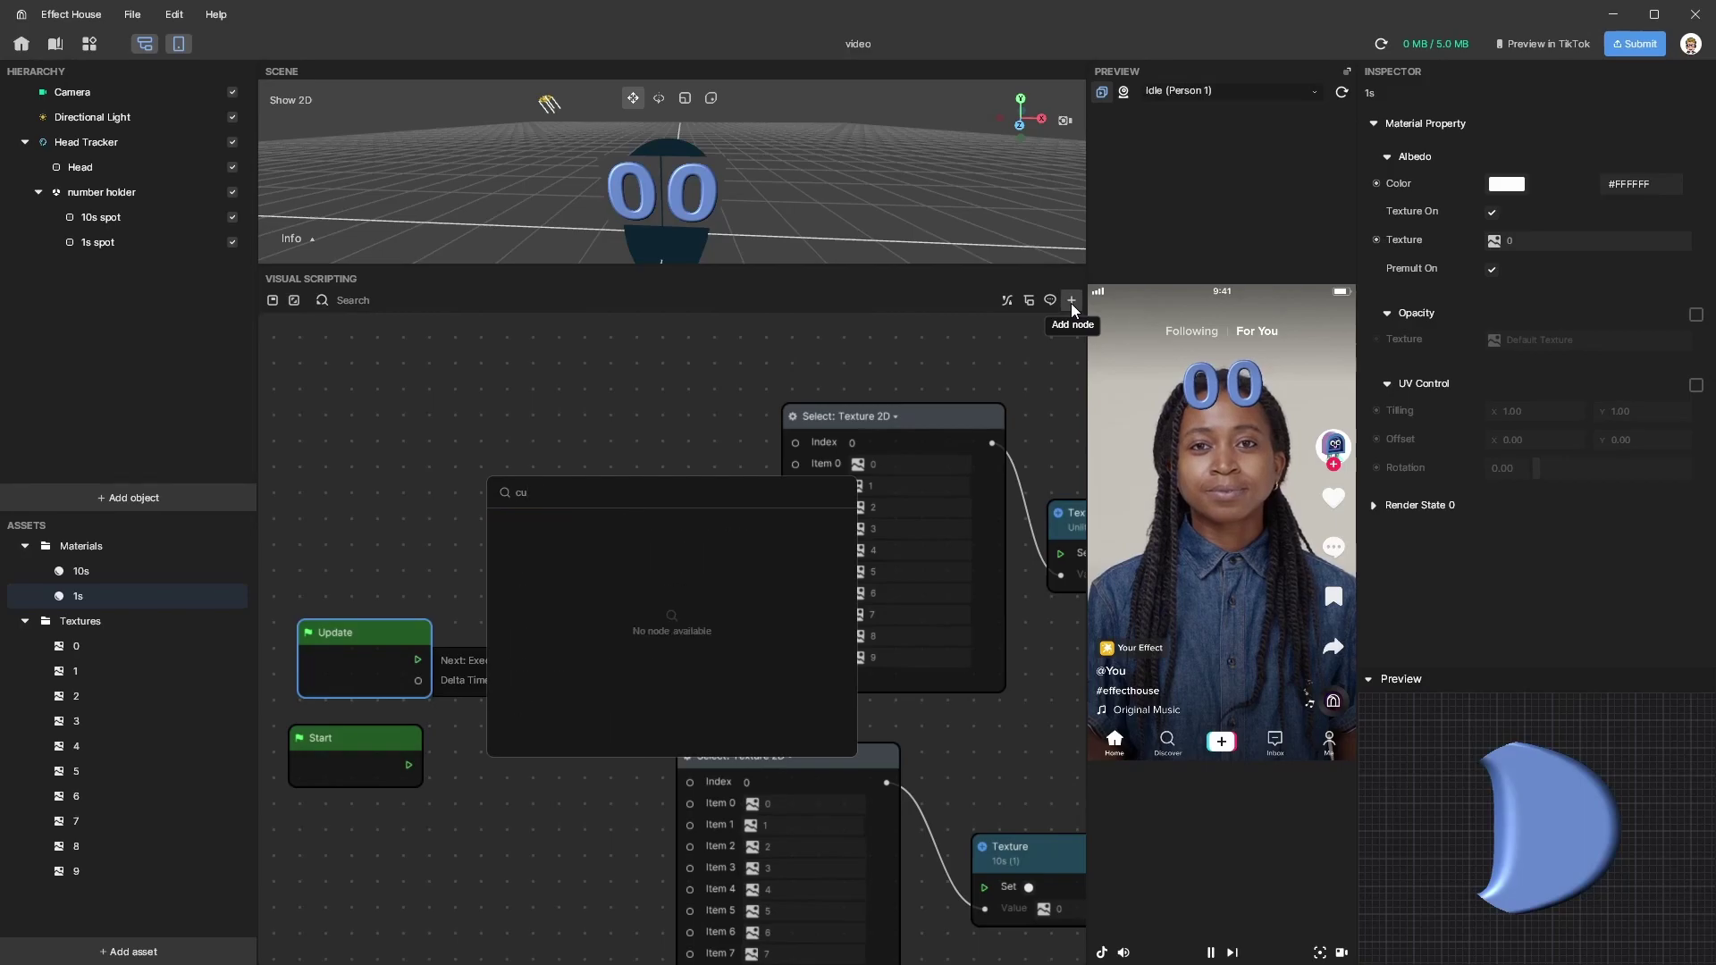
{"action": "key", "text": "BackSpace"}
{"action": "type", "text": "o"}
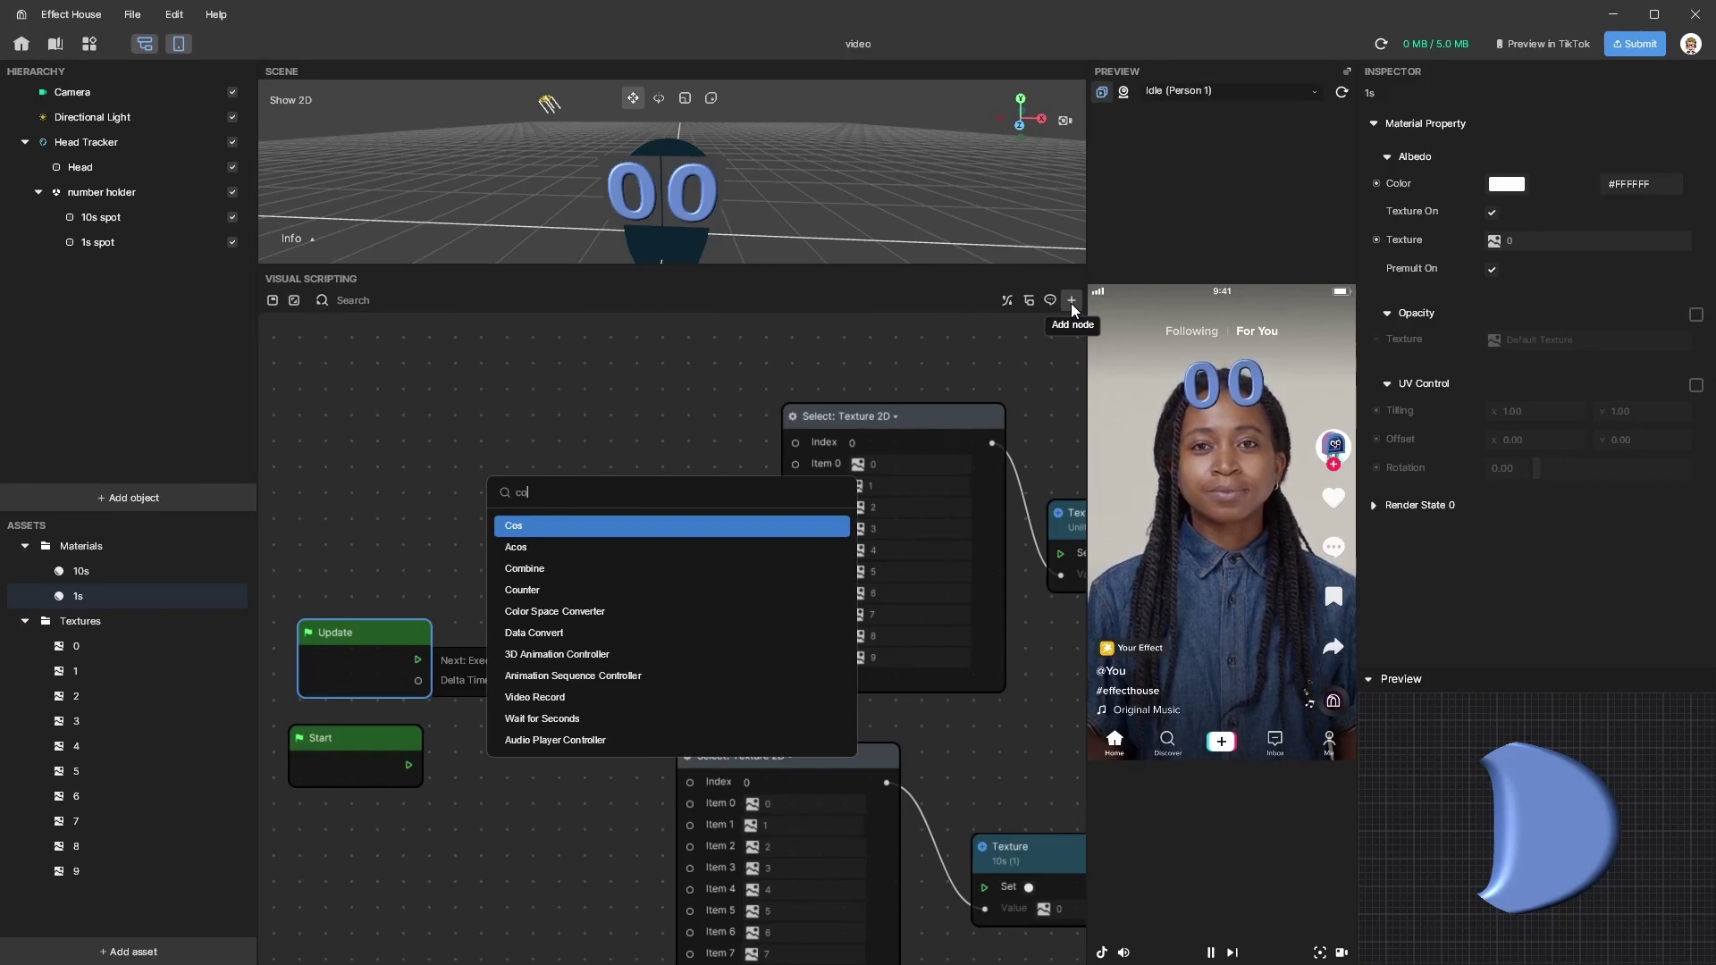
{"action": "type", "text": "u"}
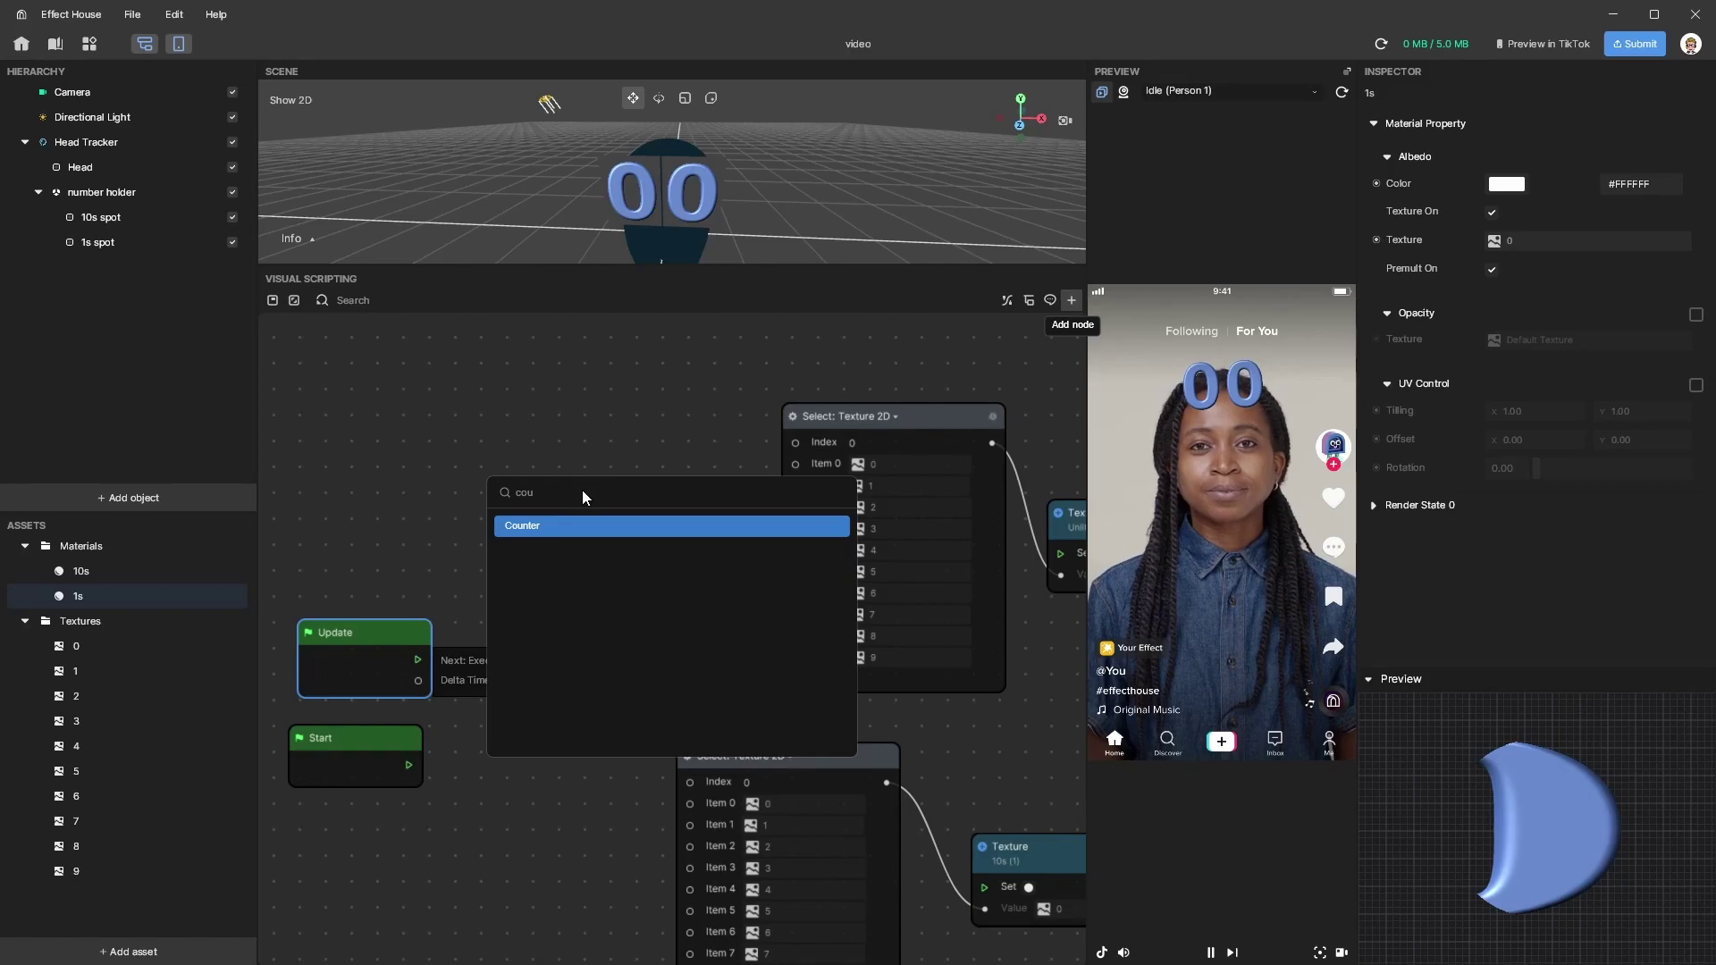
{"action": "mouse_move", "coordinate": [551, 527]}
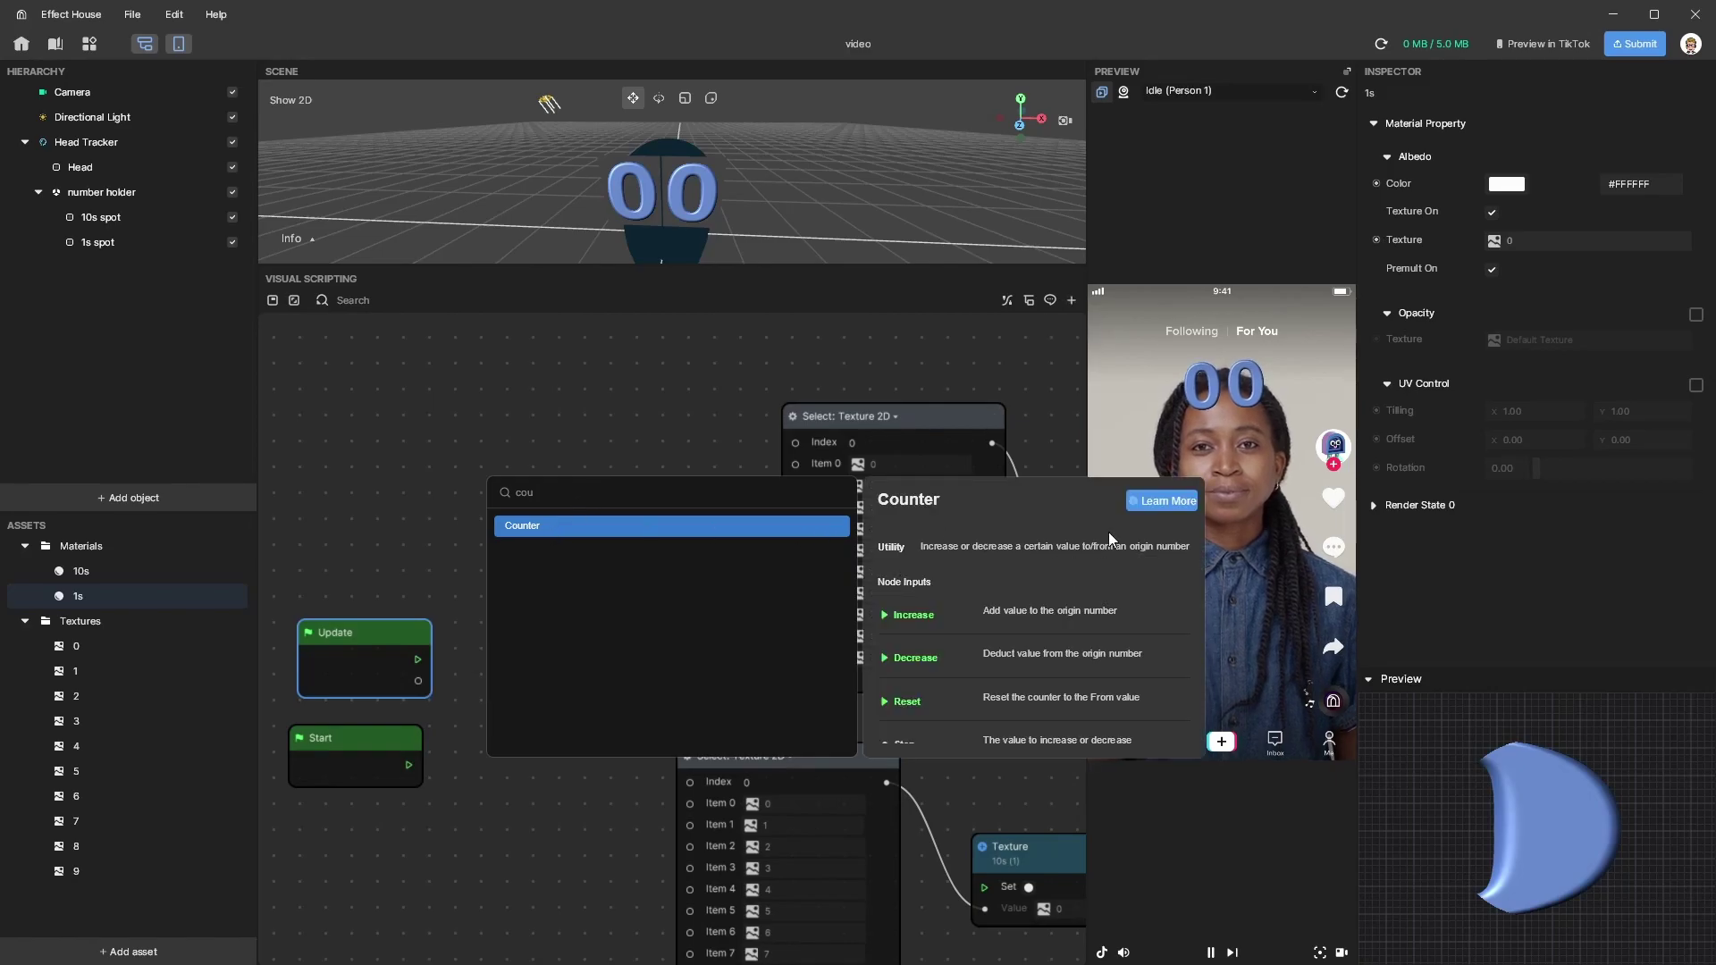
{"action": "key", "text": "Return"}
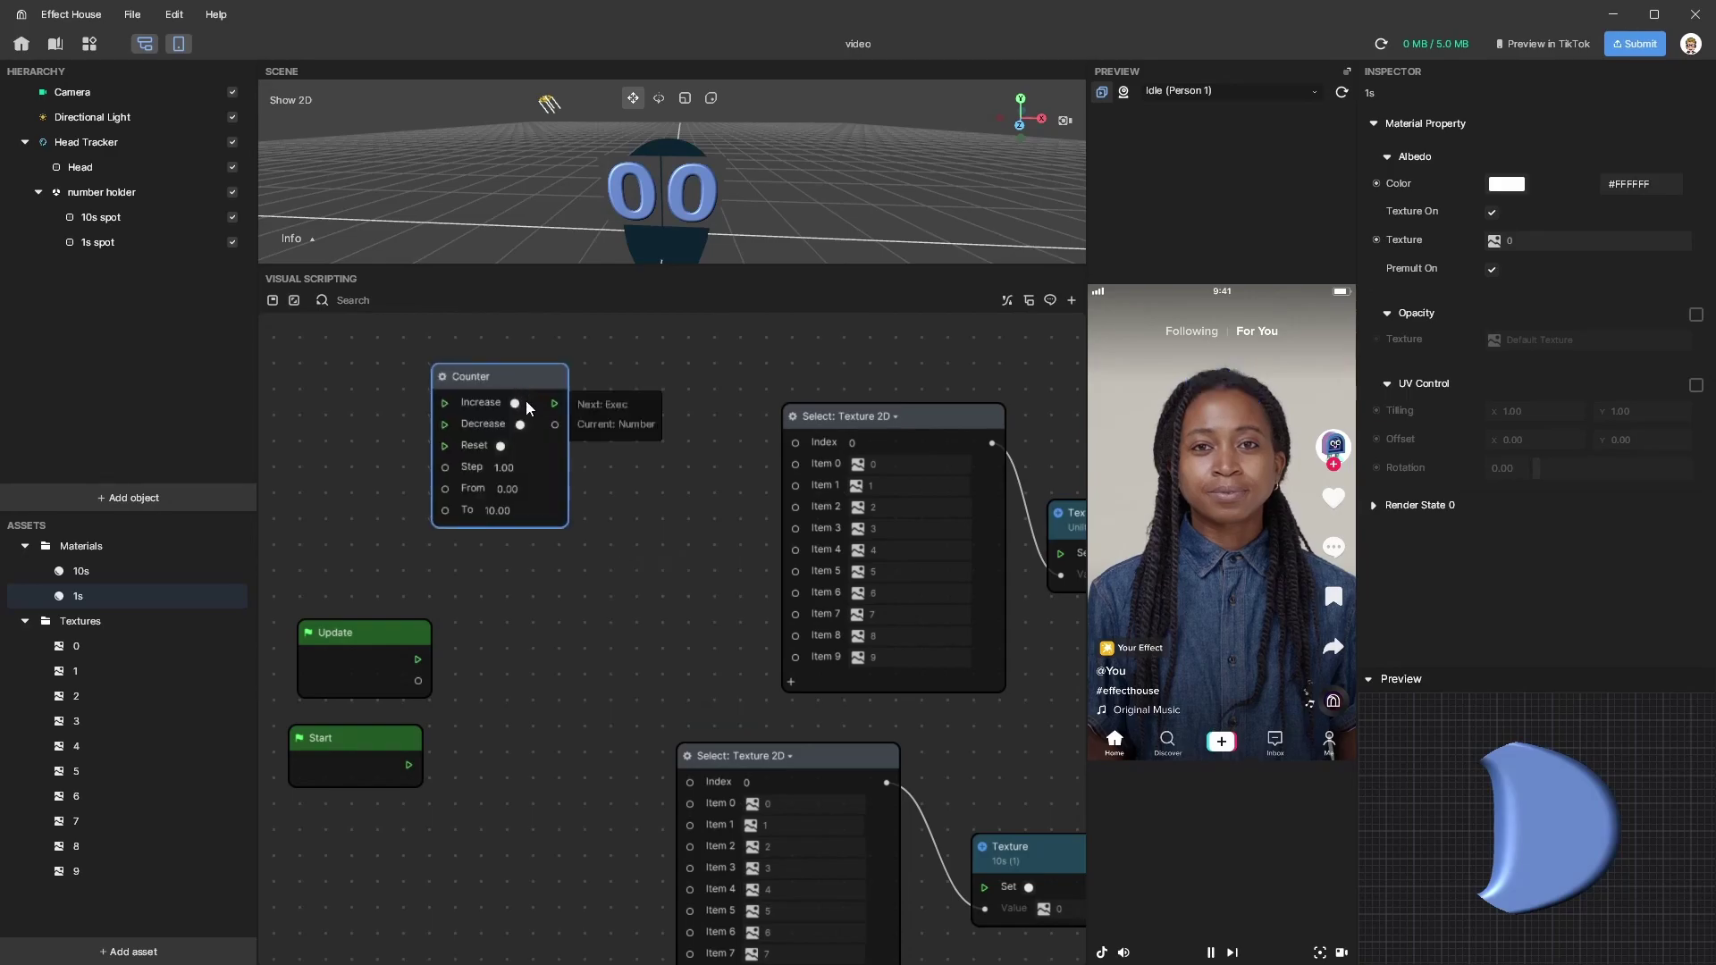
{"action": "left_click_drag", "start_coordinate": [372, 458], "coordinate": [472, 525]}
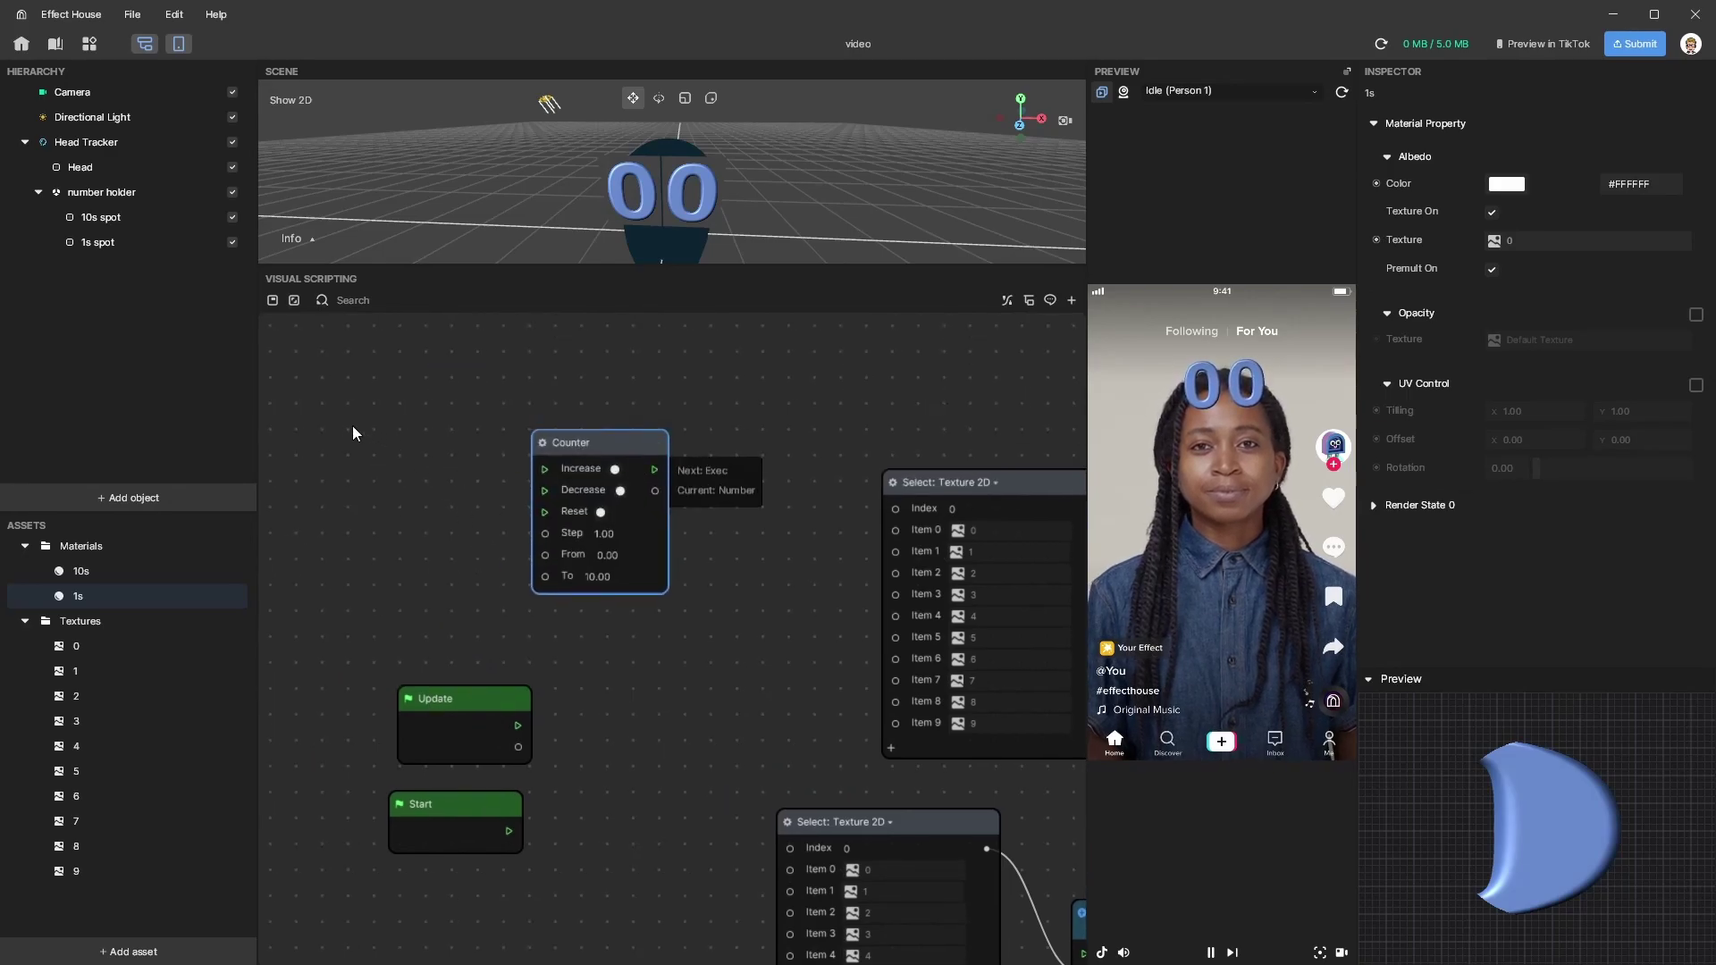
{"action": "left_click_drag", "start_coordinate": [356, 432], "coordinate": [735, 459]}
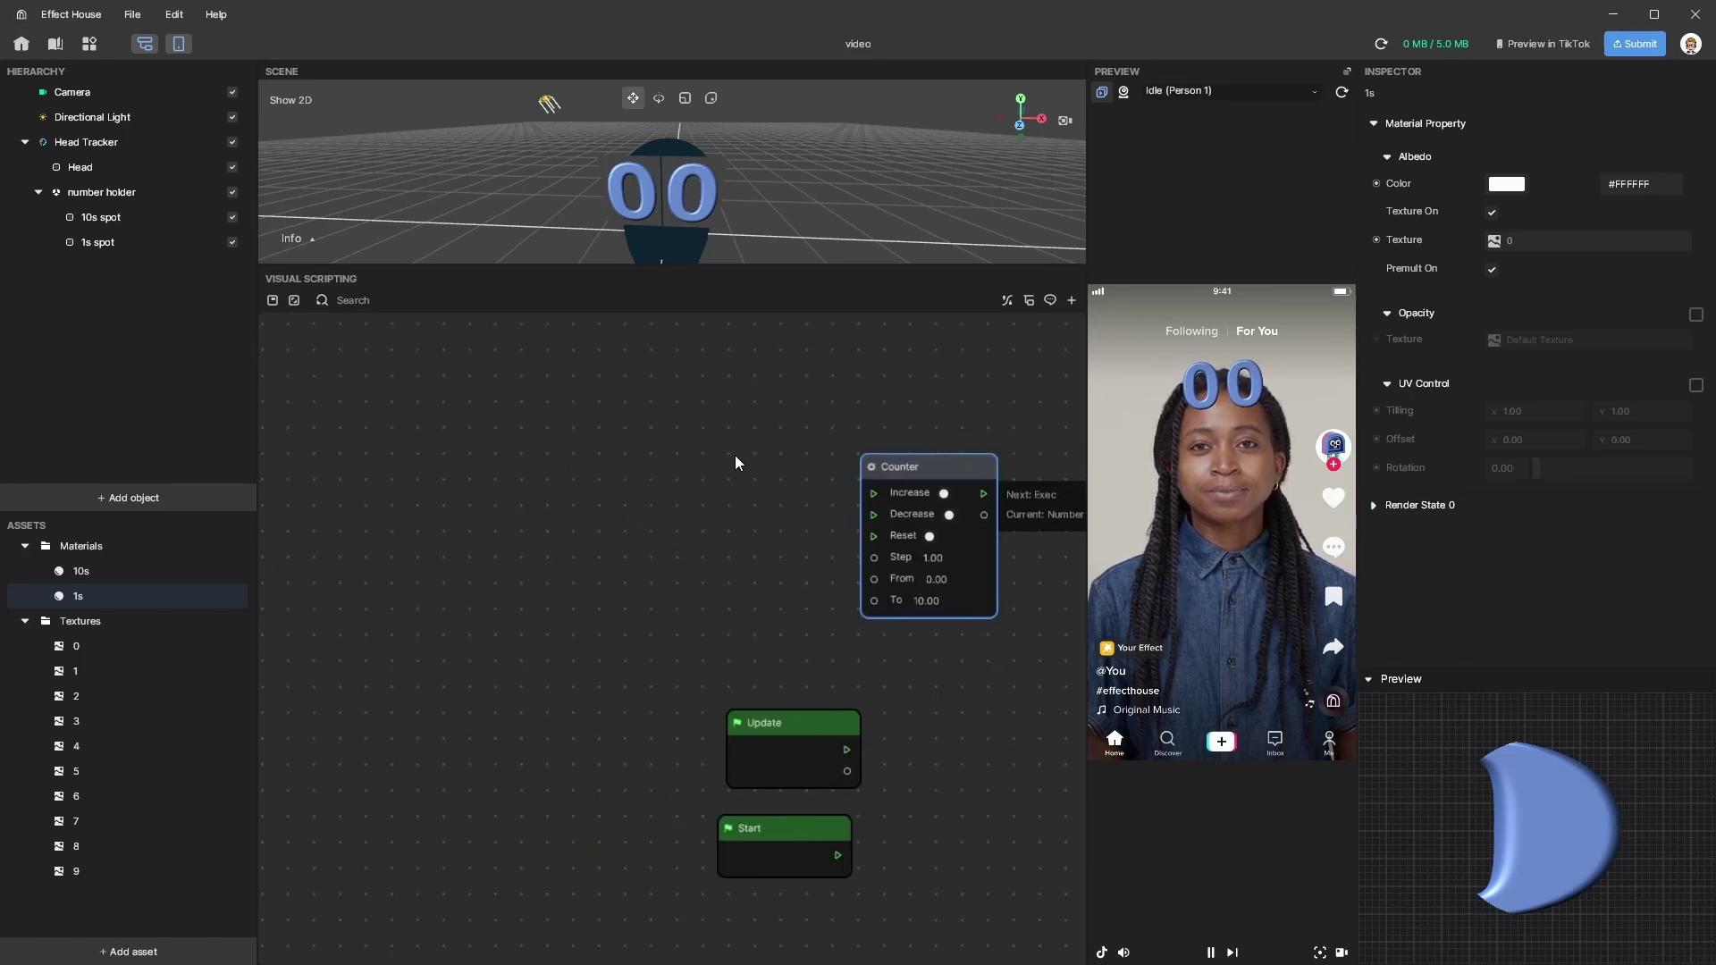
{"action": "left_click_drag", "start_coordinate": [931, 463], "coordinate": [631, 450]}
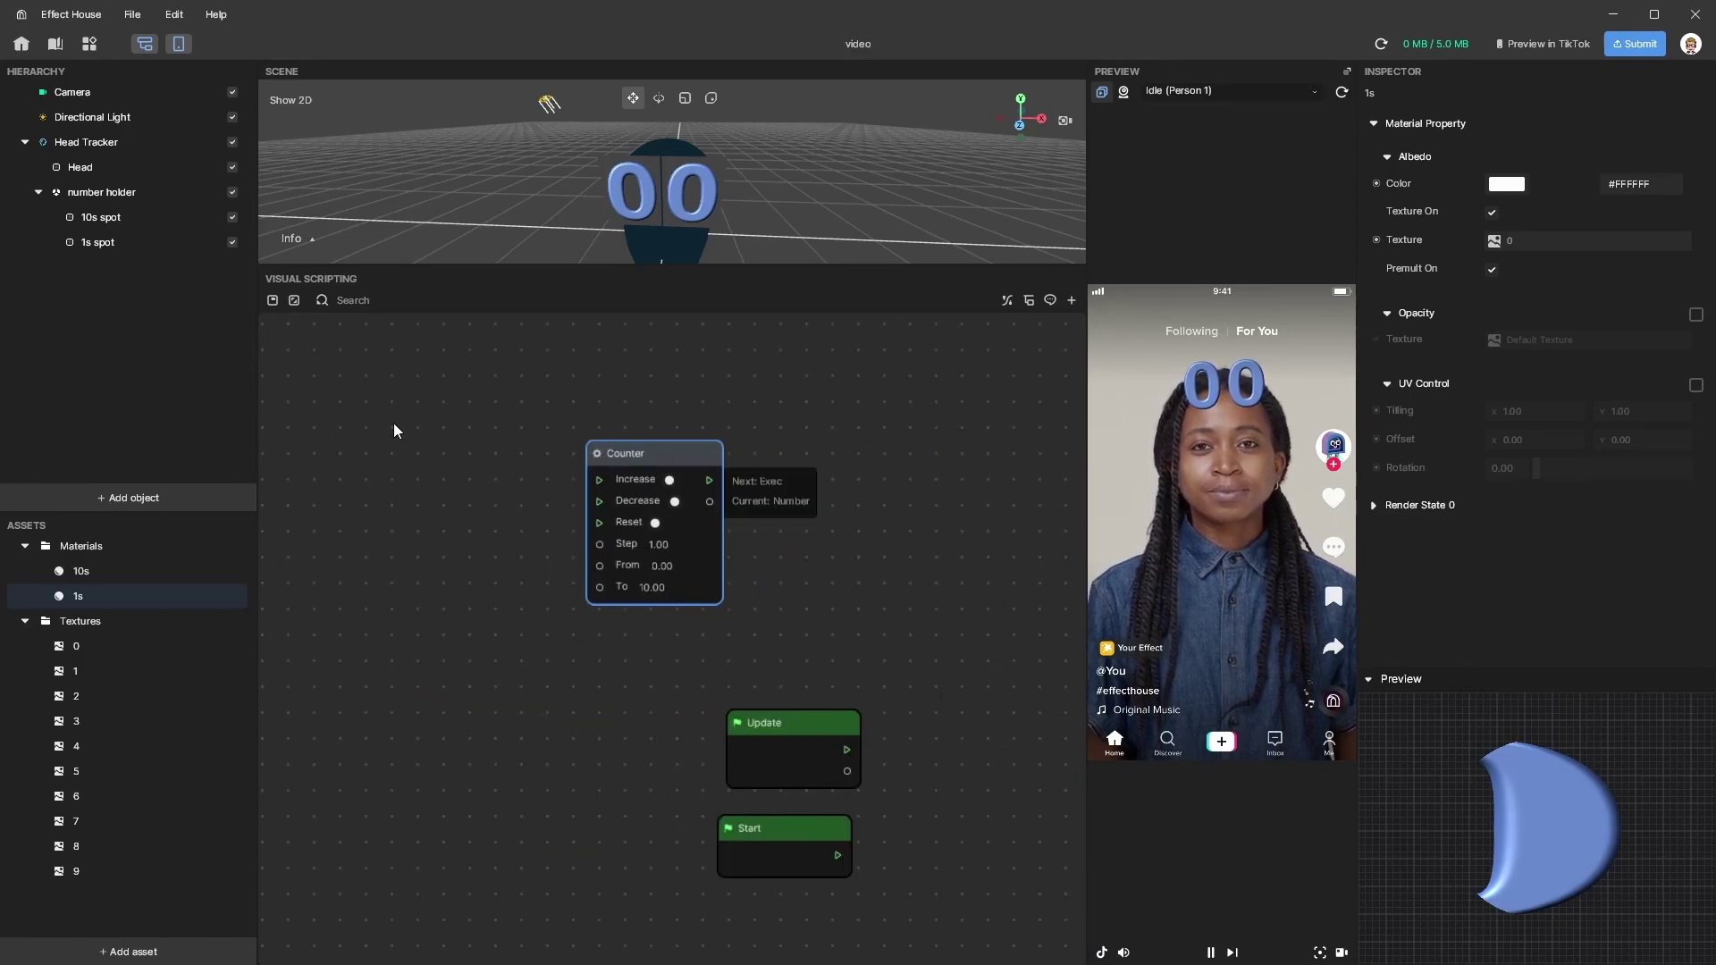
- Add a Screen Tap node before the Counter and connect its Next output to the Counter's Increase input
{"action": "left_click", "coordinate": [1071, 308]}
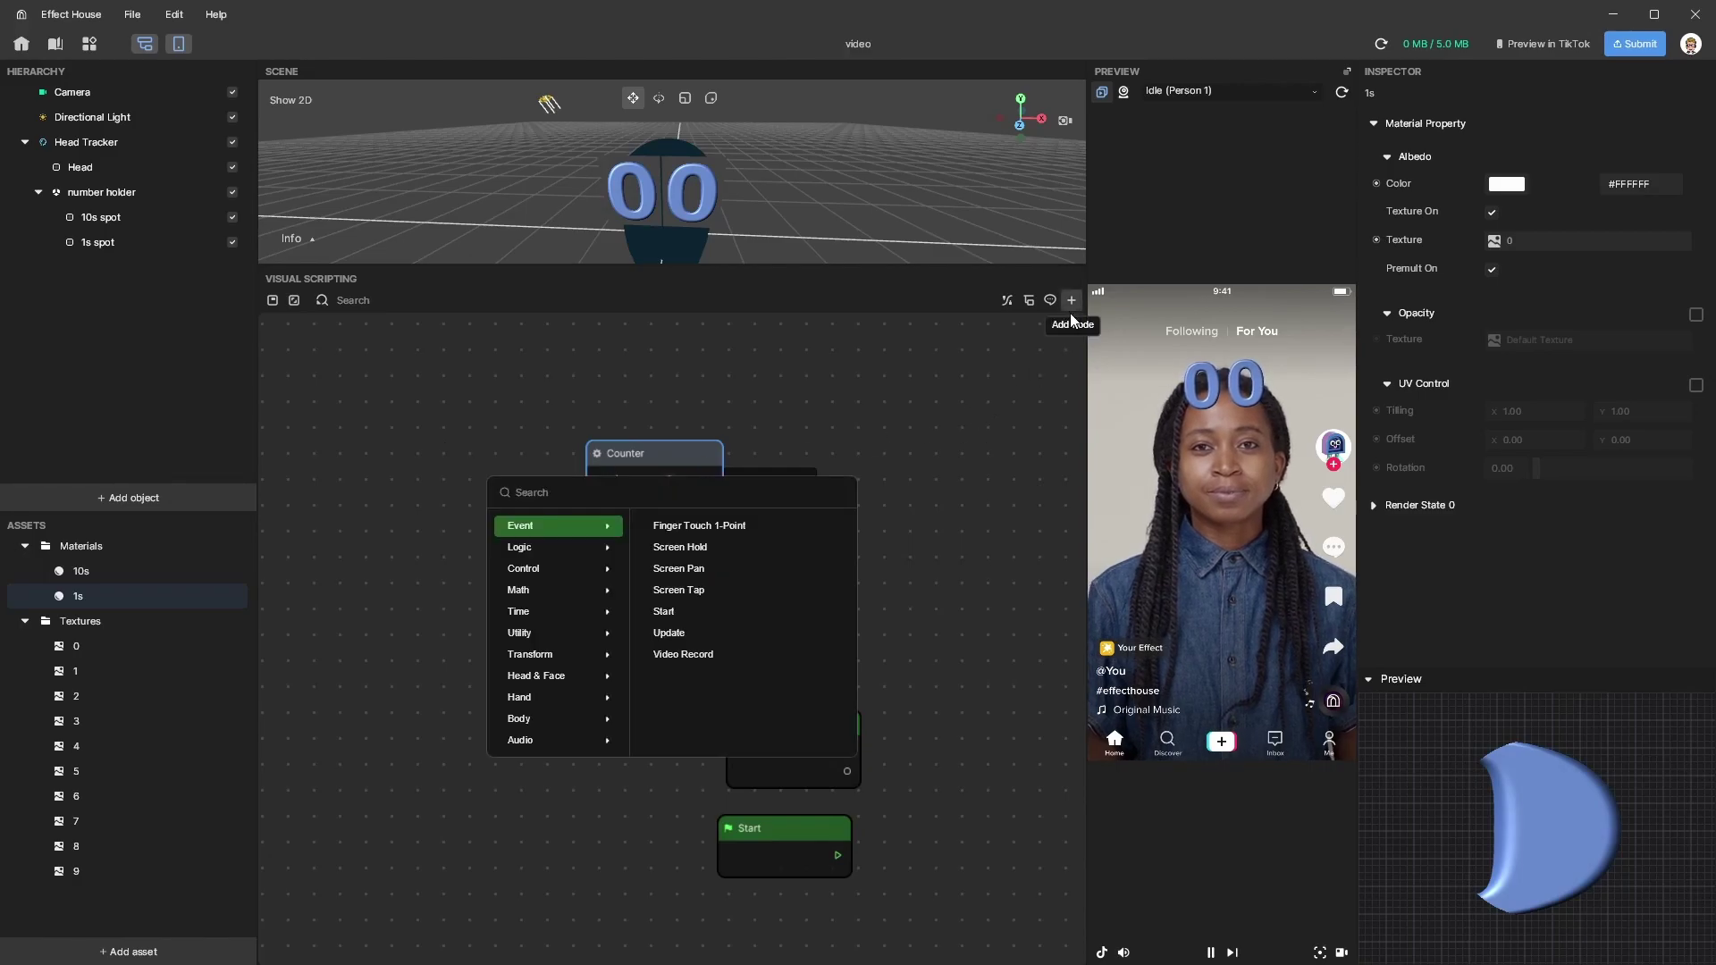
{"action": "type", "text": "ta"}
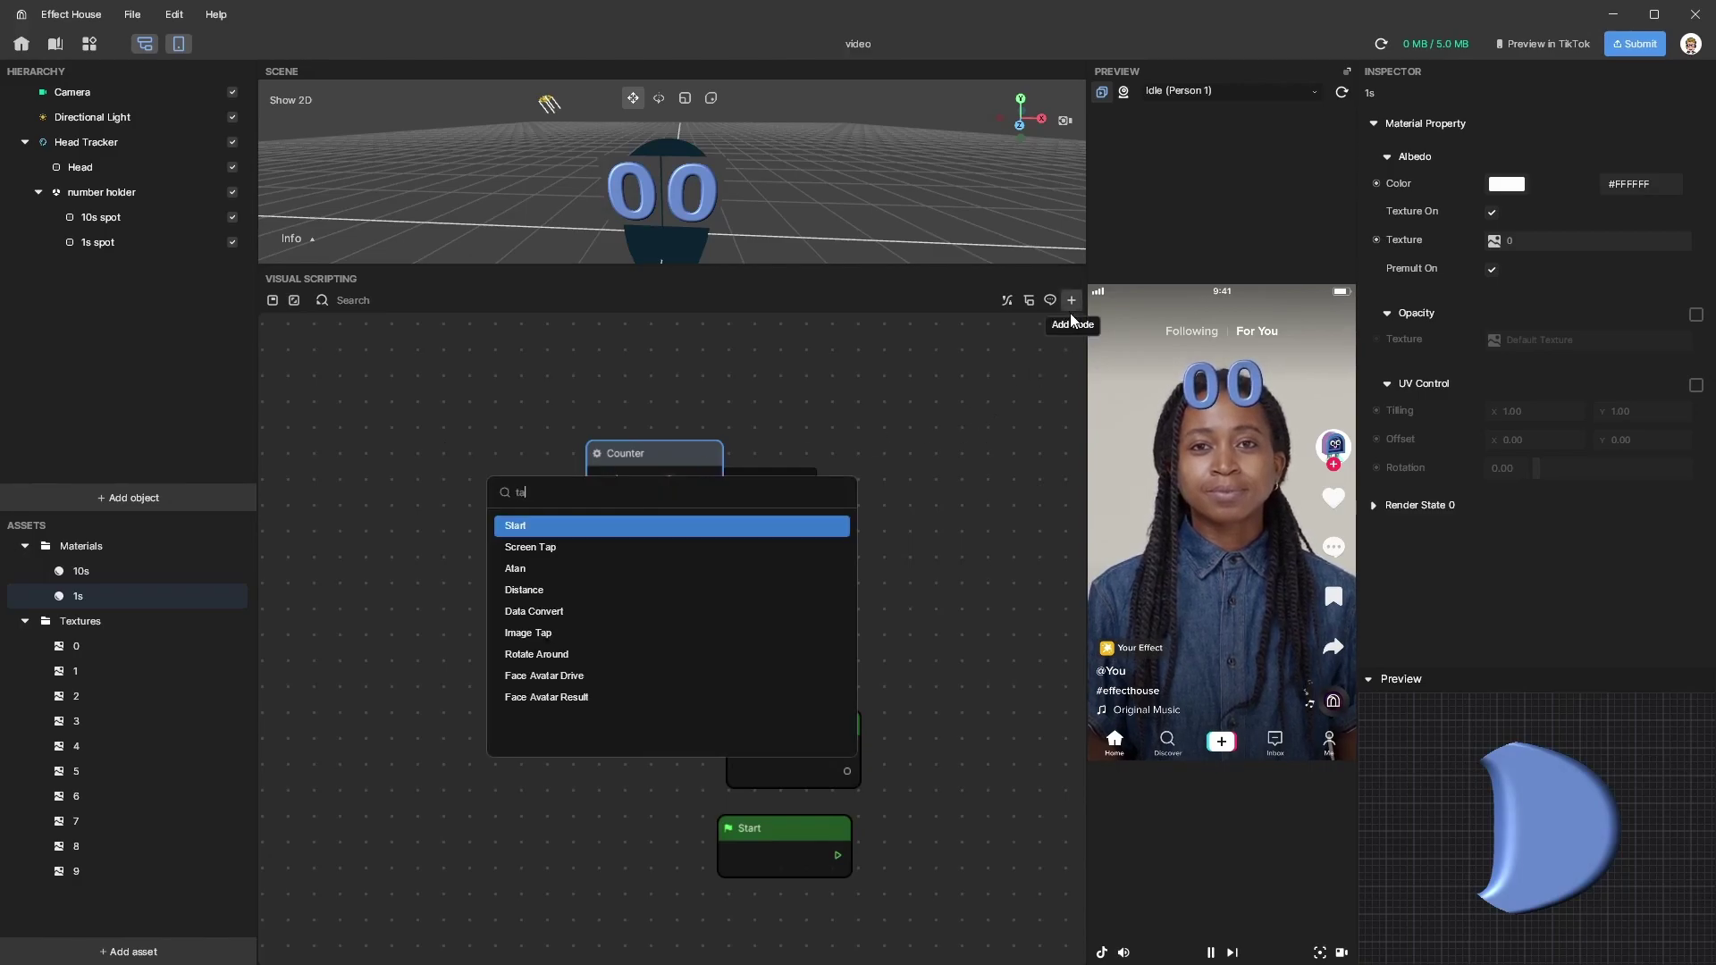
{"action": "key", "text": "Down"}
{"action": "key", "text": "Return"}
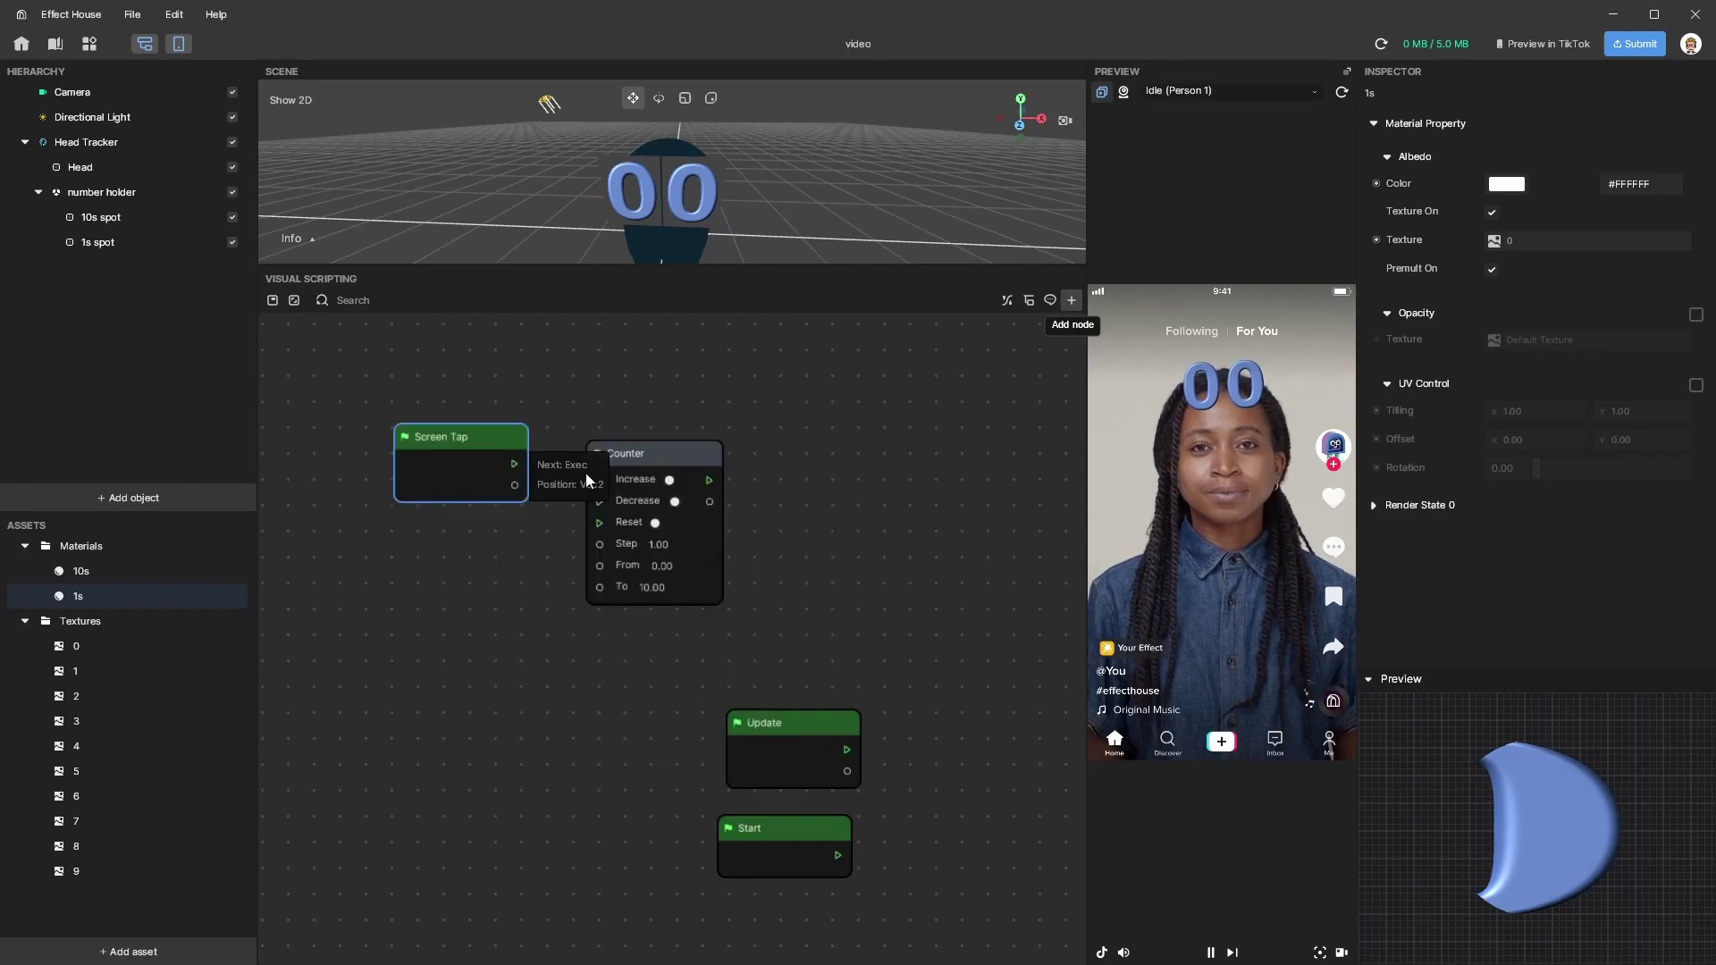
{"action": "left_click_drag", "start_coordinate": [604, 483], "coordinate": [604, 482]}
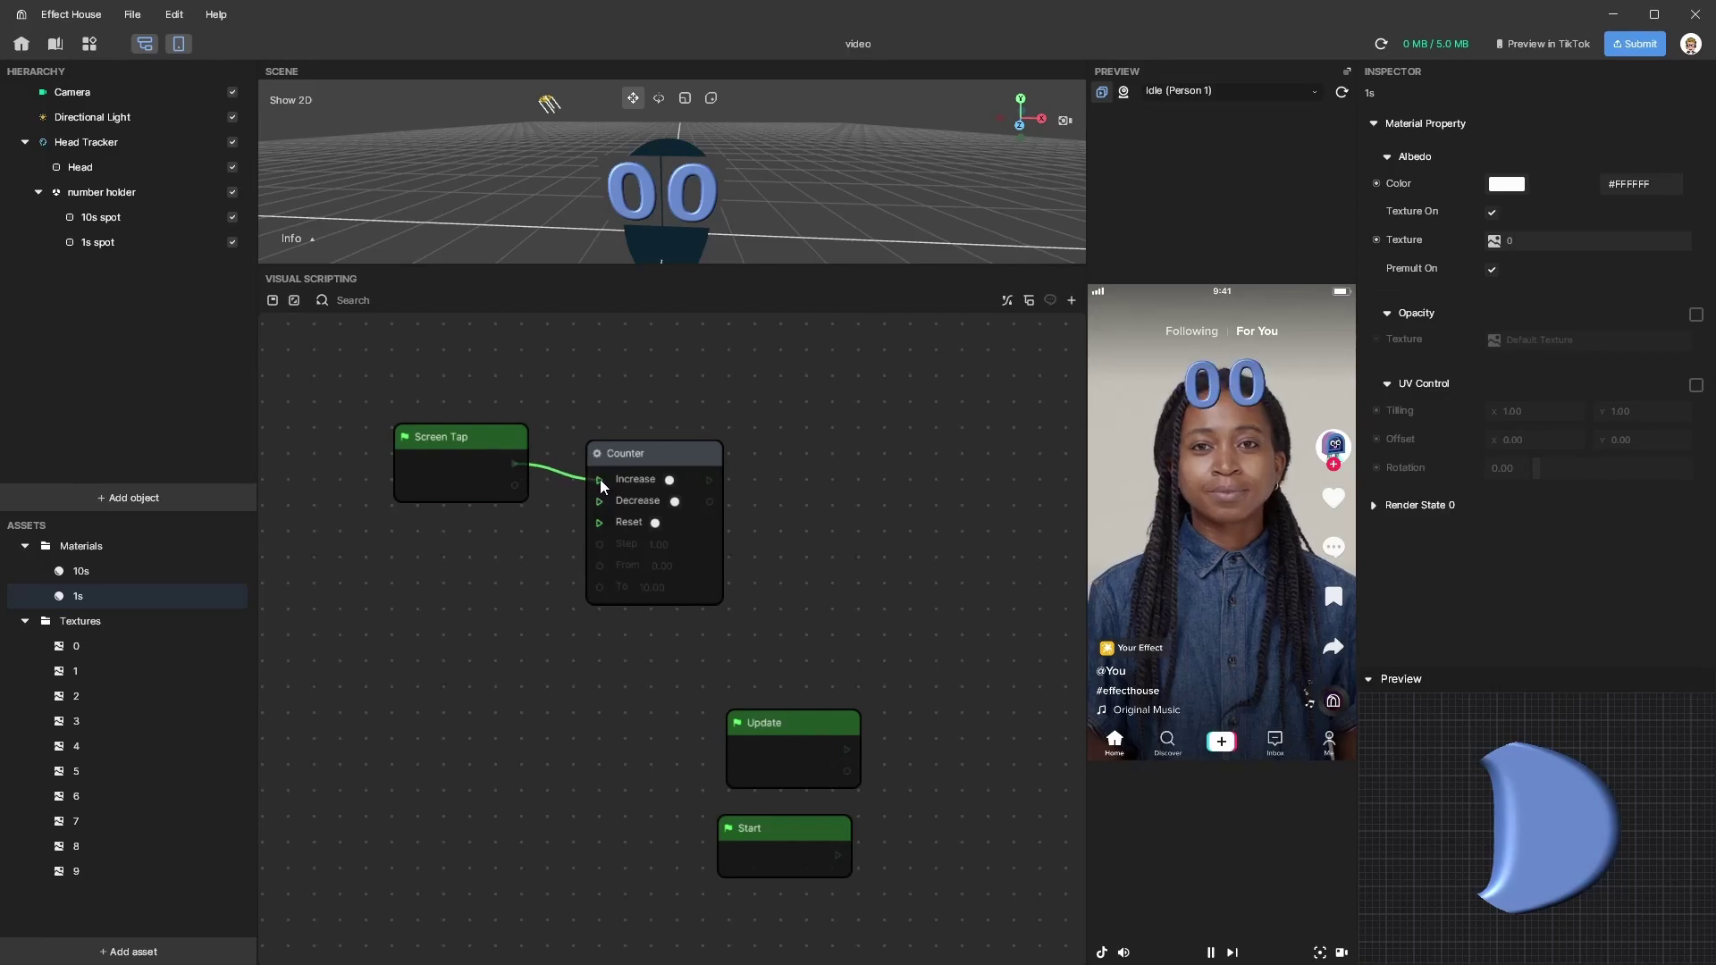
- Set the Counter's To value to 99 and reposition the Screen Tap and Counter nodes
{"action": "left_click", "coordinate": [661, 587]}
{"action": "type", "text": "99"}
{"action": "key", "text": "Return"}
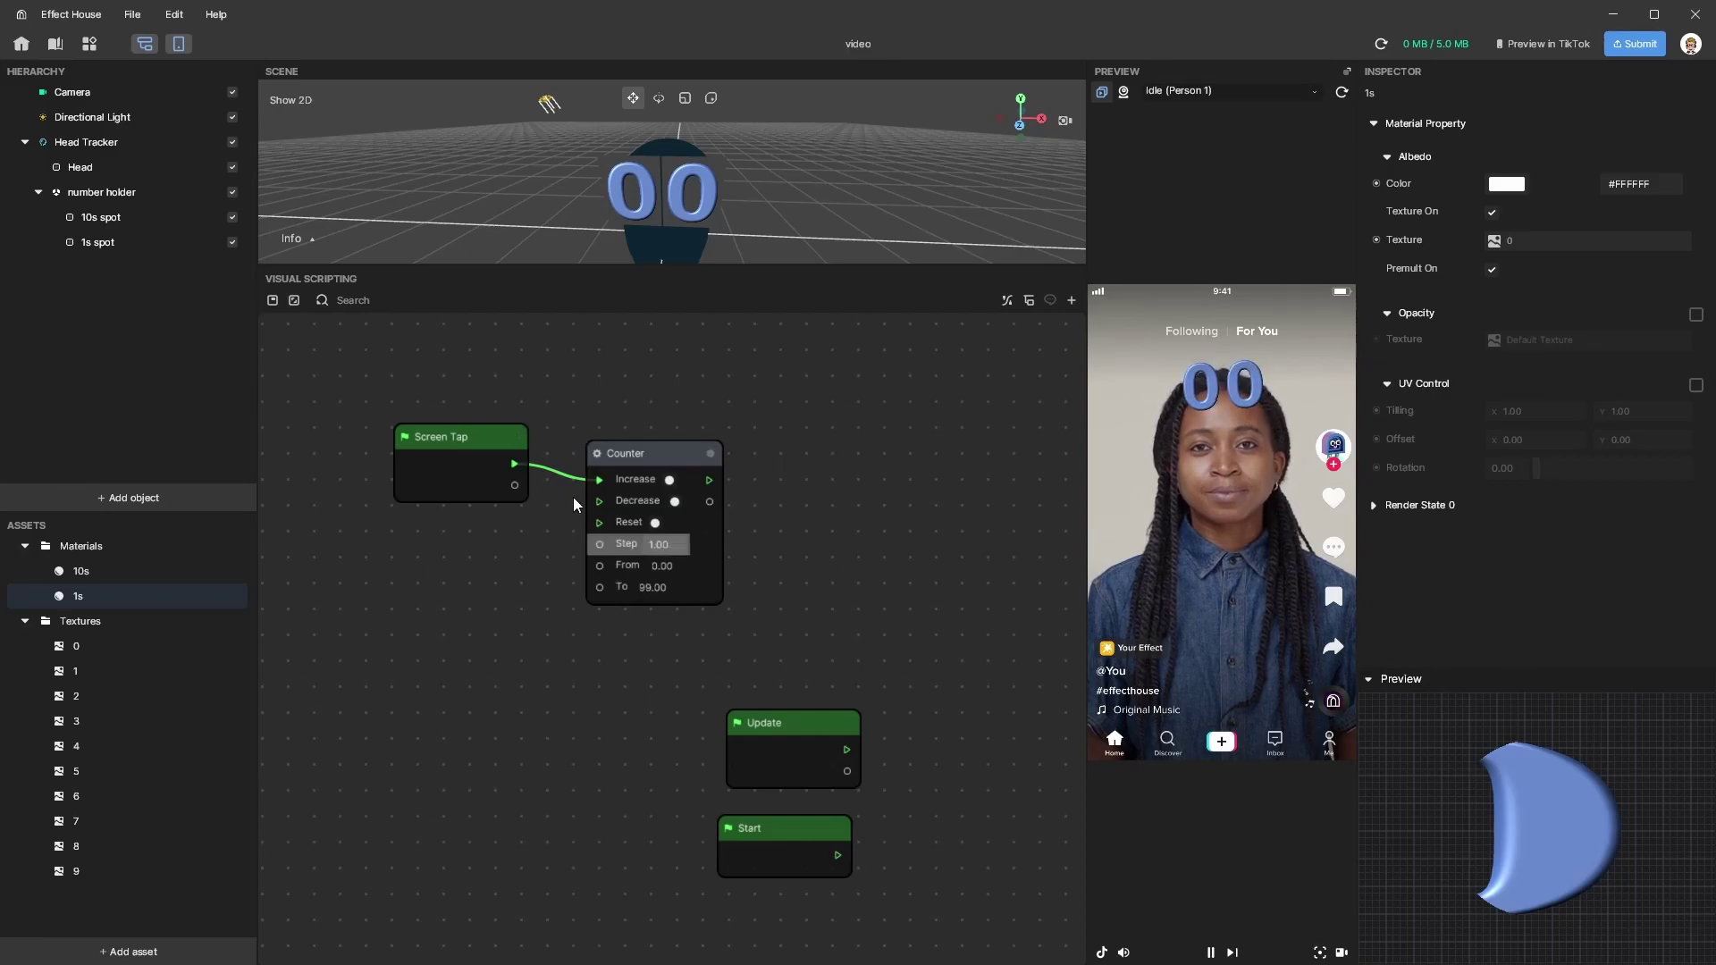
{"action": "left_click_drag", "start_coordinate": [432, 432], "coordinate": [367, 418]}
{"action": "left_click_drag", "start_coordinate": [661, 458], "coordinate": [593, 429]}
- Add a Mod node fed by the Counter's Current output and place it beside the Counter
{"action": "middle_click_drag", "start_coordinate": [830, 570], "coordinate": [695, 554]}
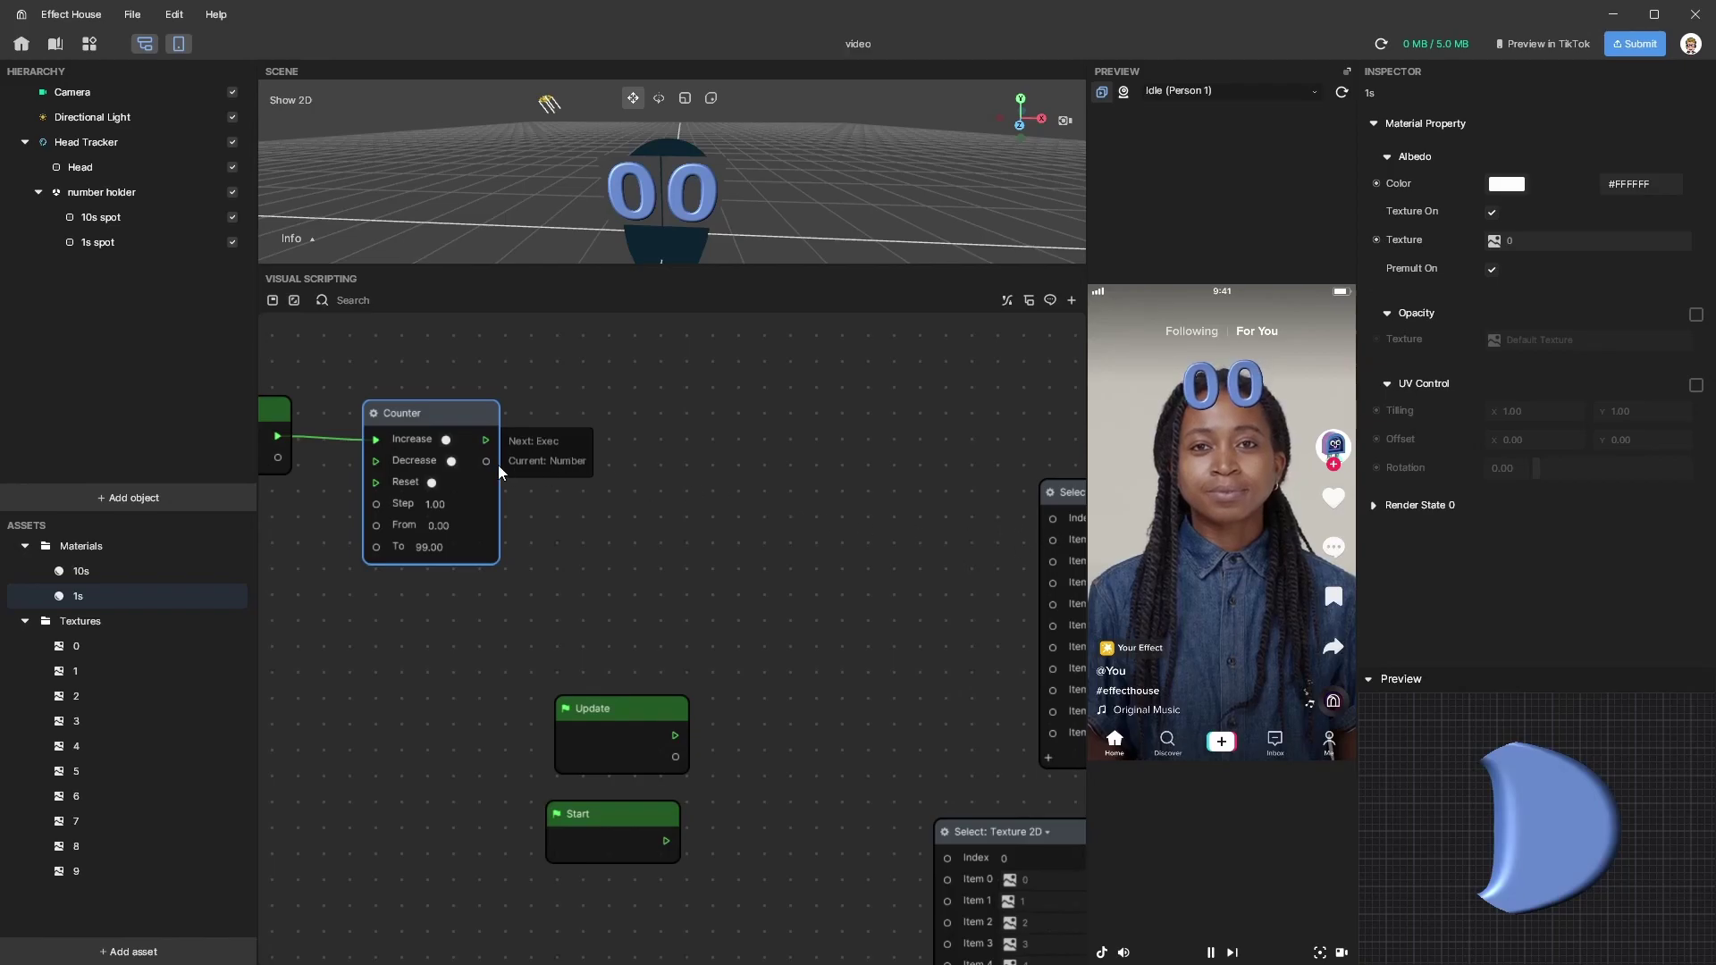
{"action": "left_click_drag", "start_coordinate": [484, 461], "coordinate": [591, 507]}
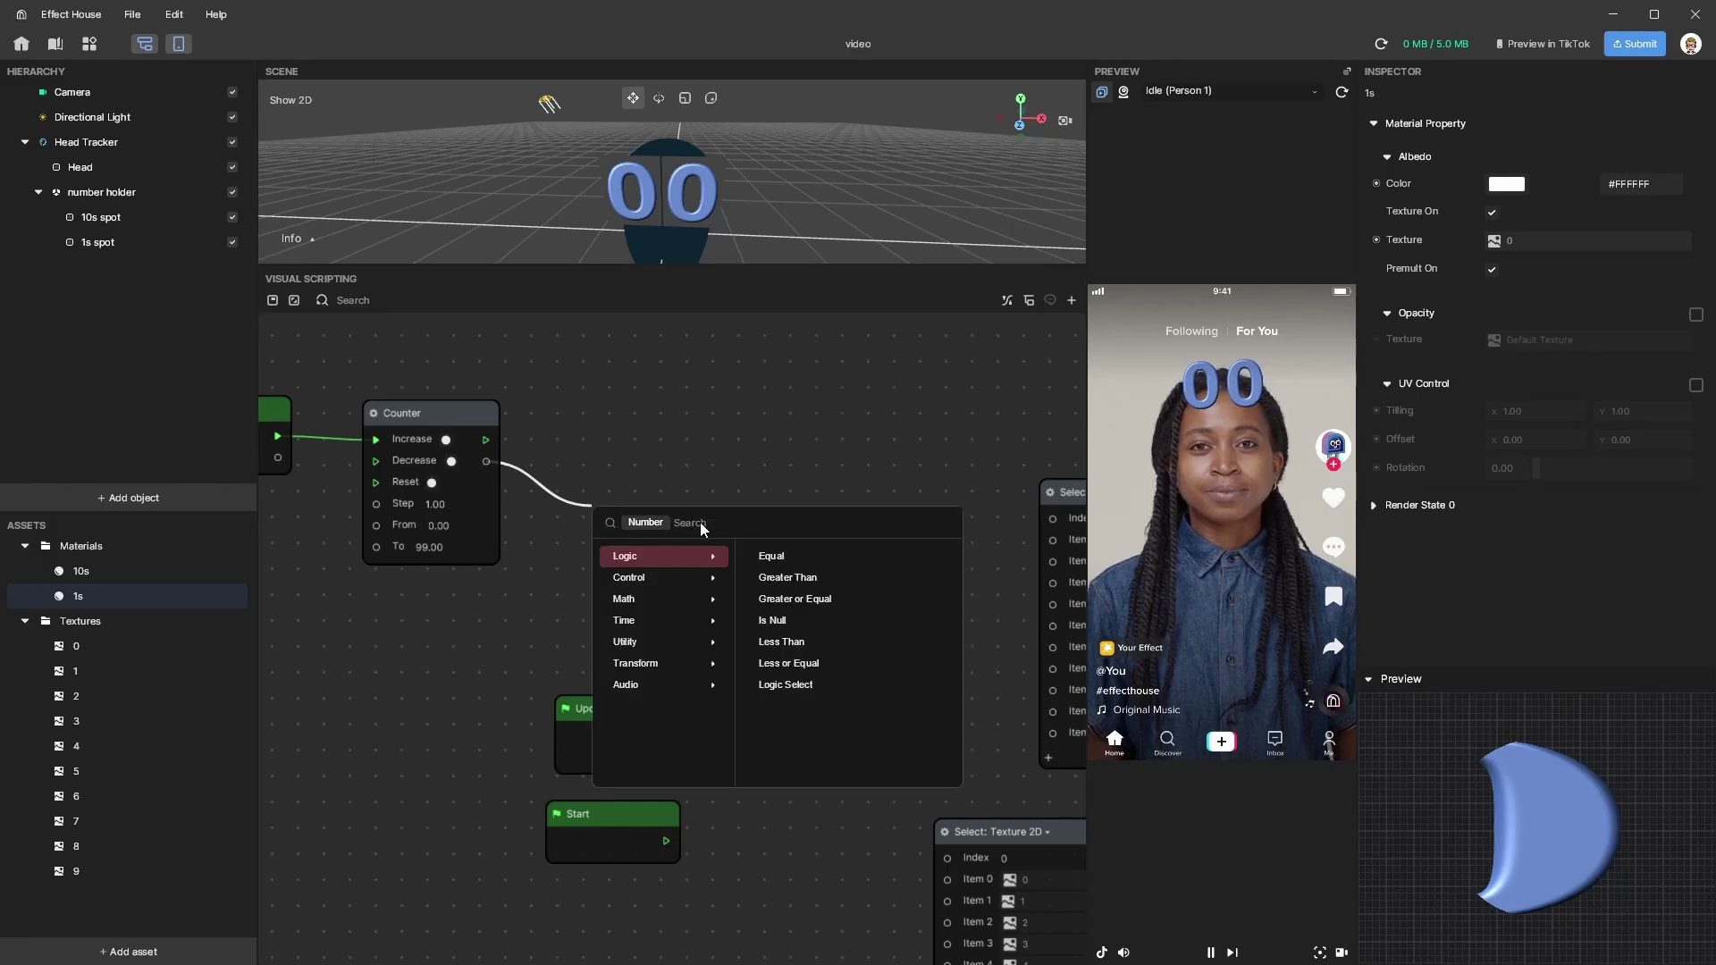
{"action": "type", "text": "mod"}
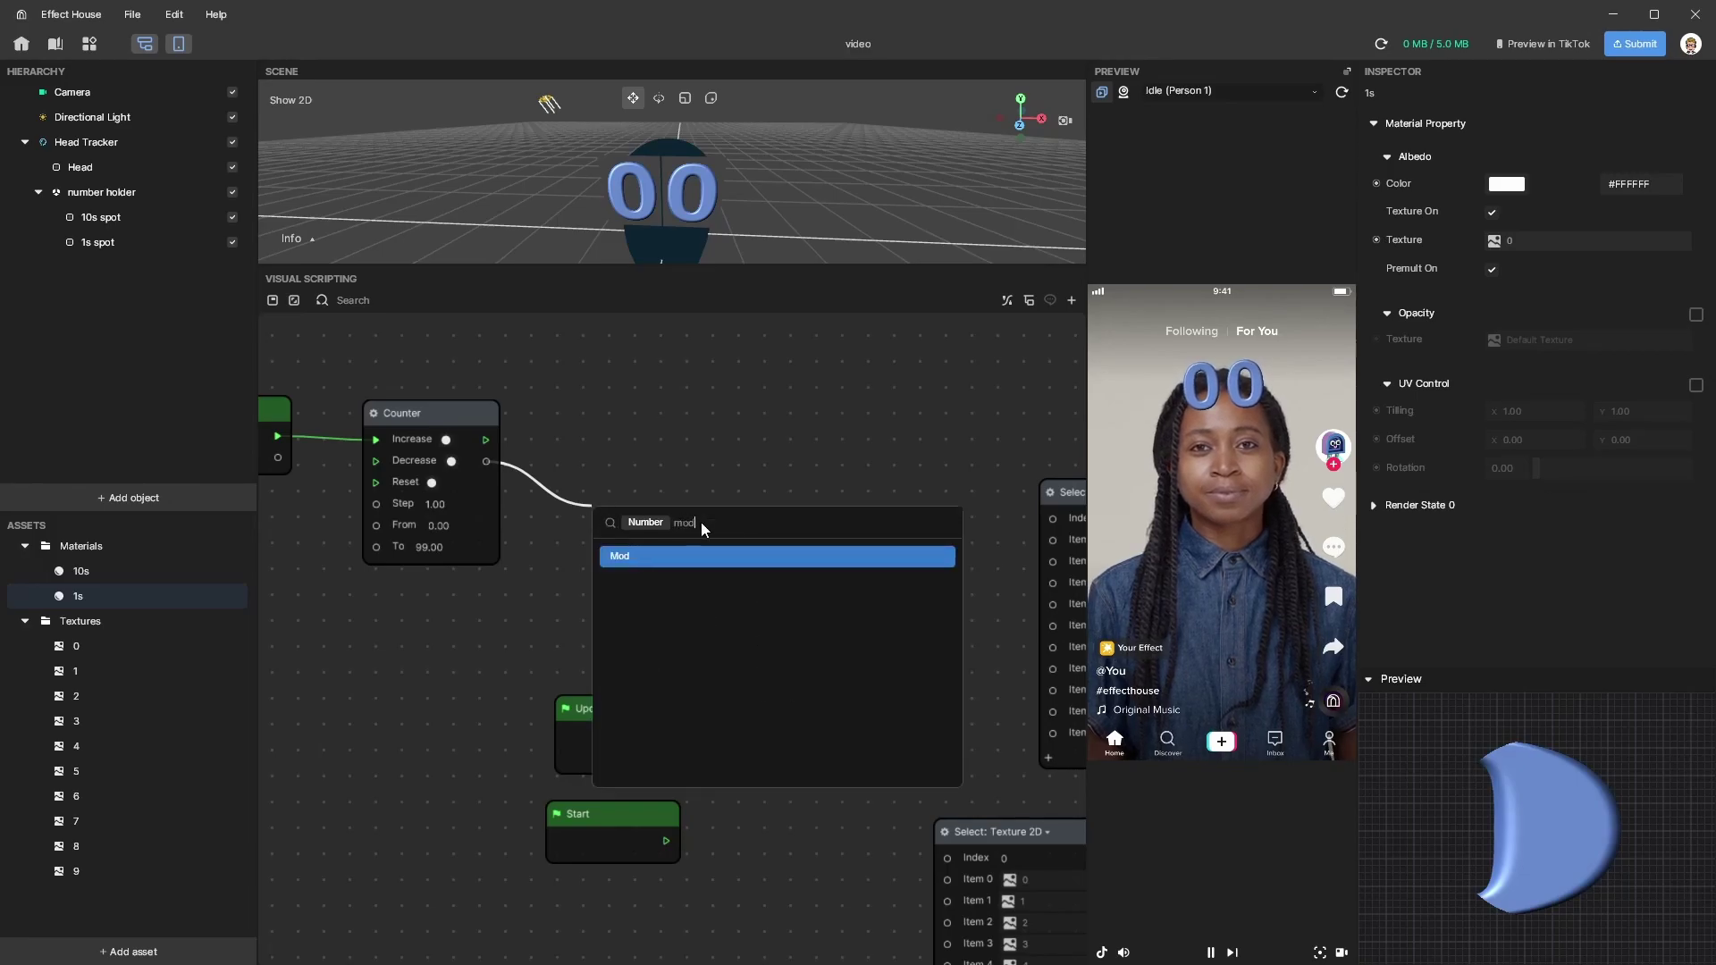
{"action": "key", "text": "Return"}
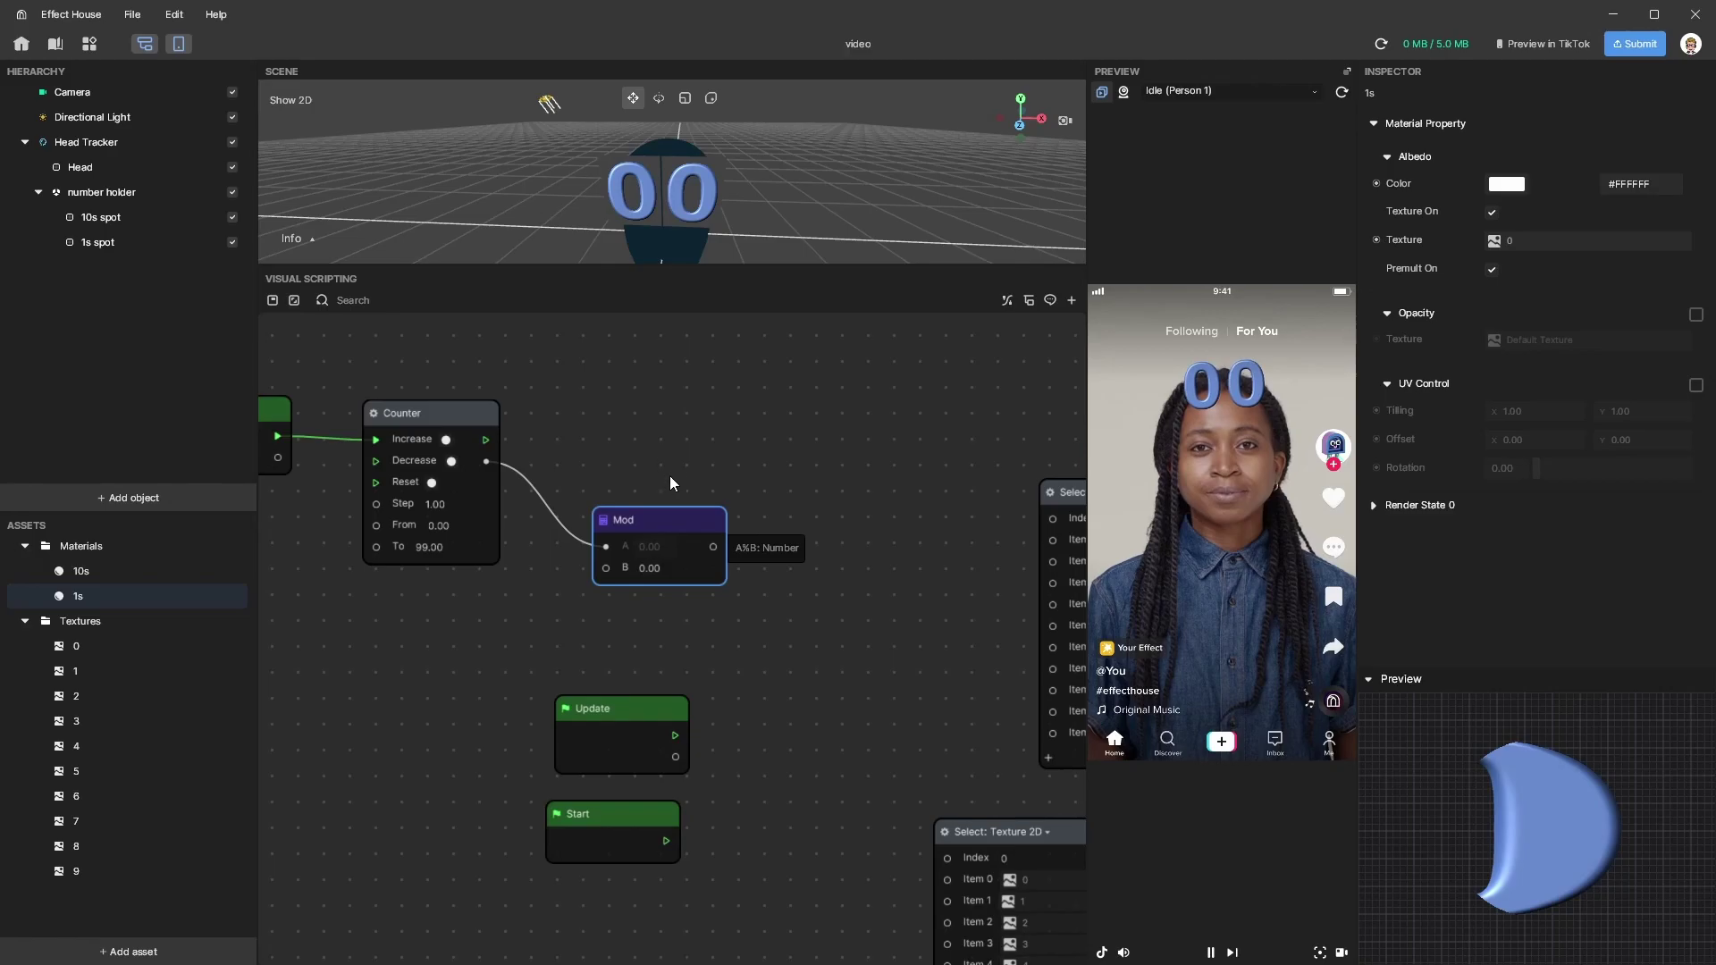
{"action": "left_click_drag", "start_coordinate": [669, 512], "coordinate": [662, 507]}
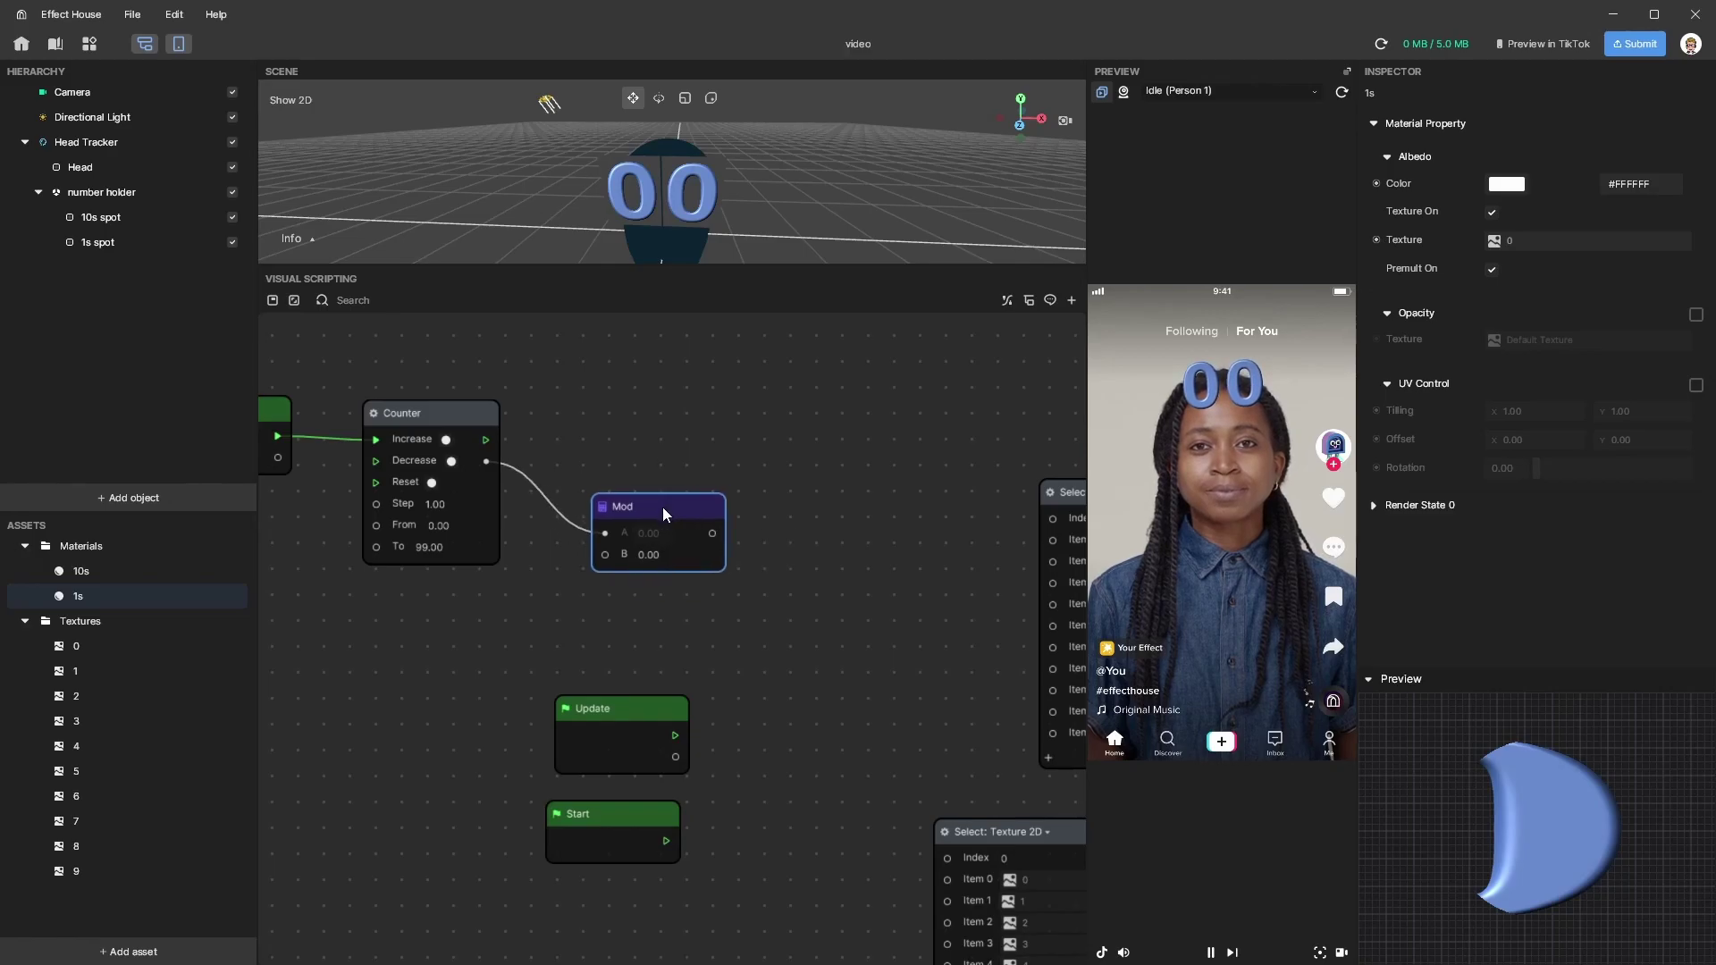
- Set the Mod node's B value to 10 and connect its output to the lower Select node's Index input
{"action": "left_click", "coordinate": [658, 559]}
{"action": "type", "text": "10"}
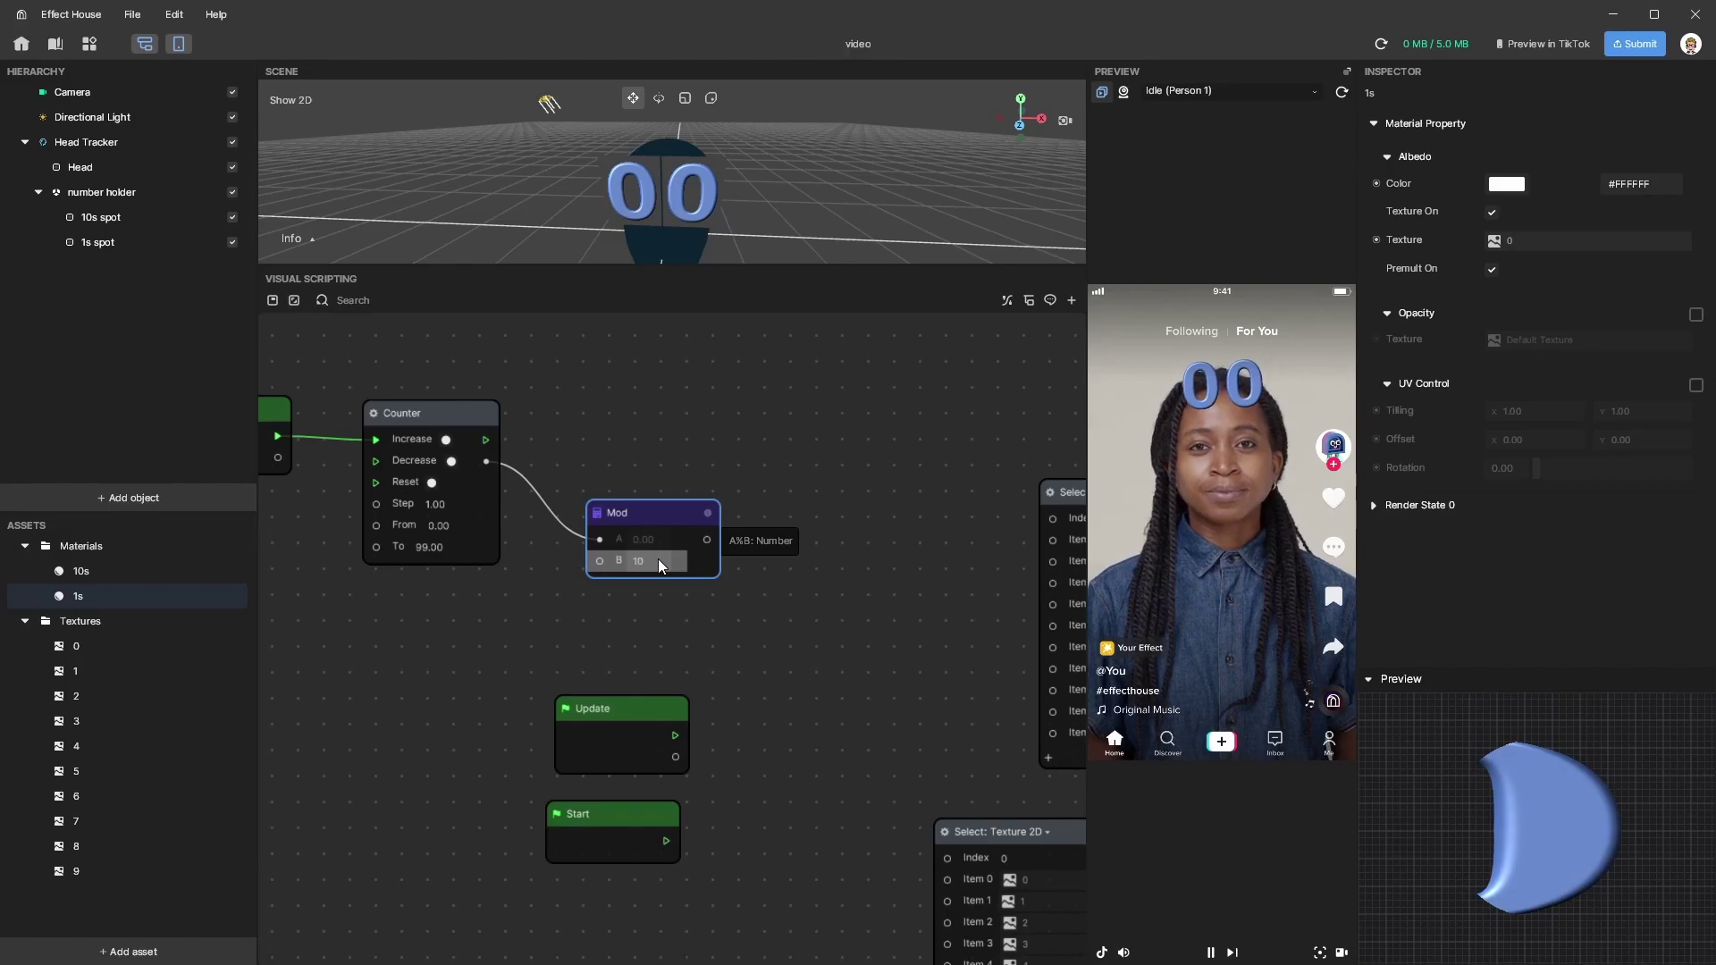
{"action": "key", "text": "Return"}
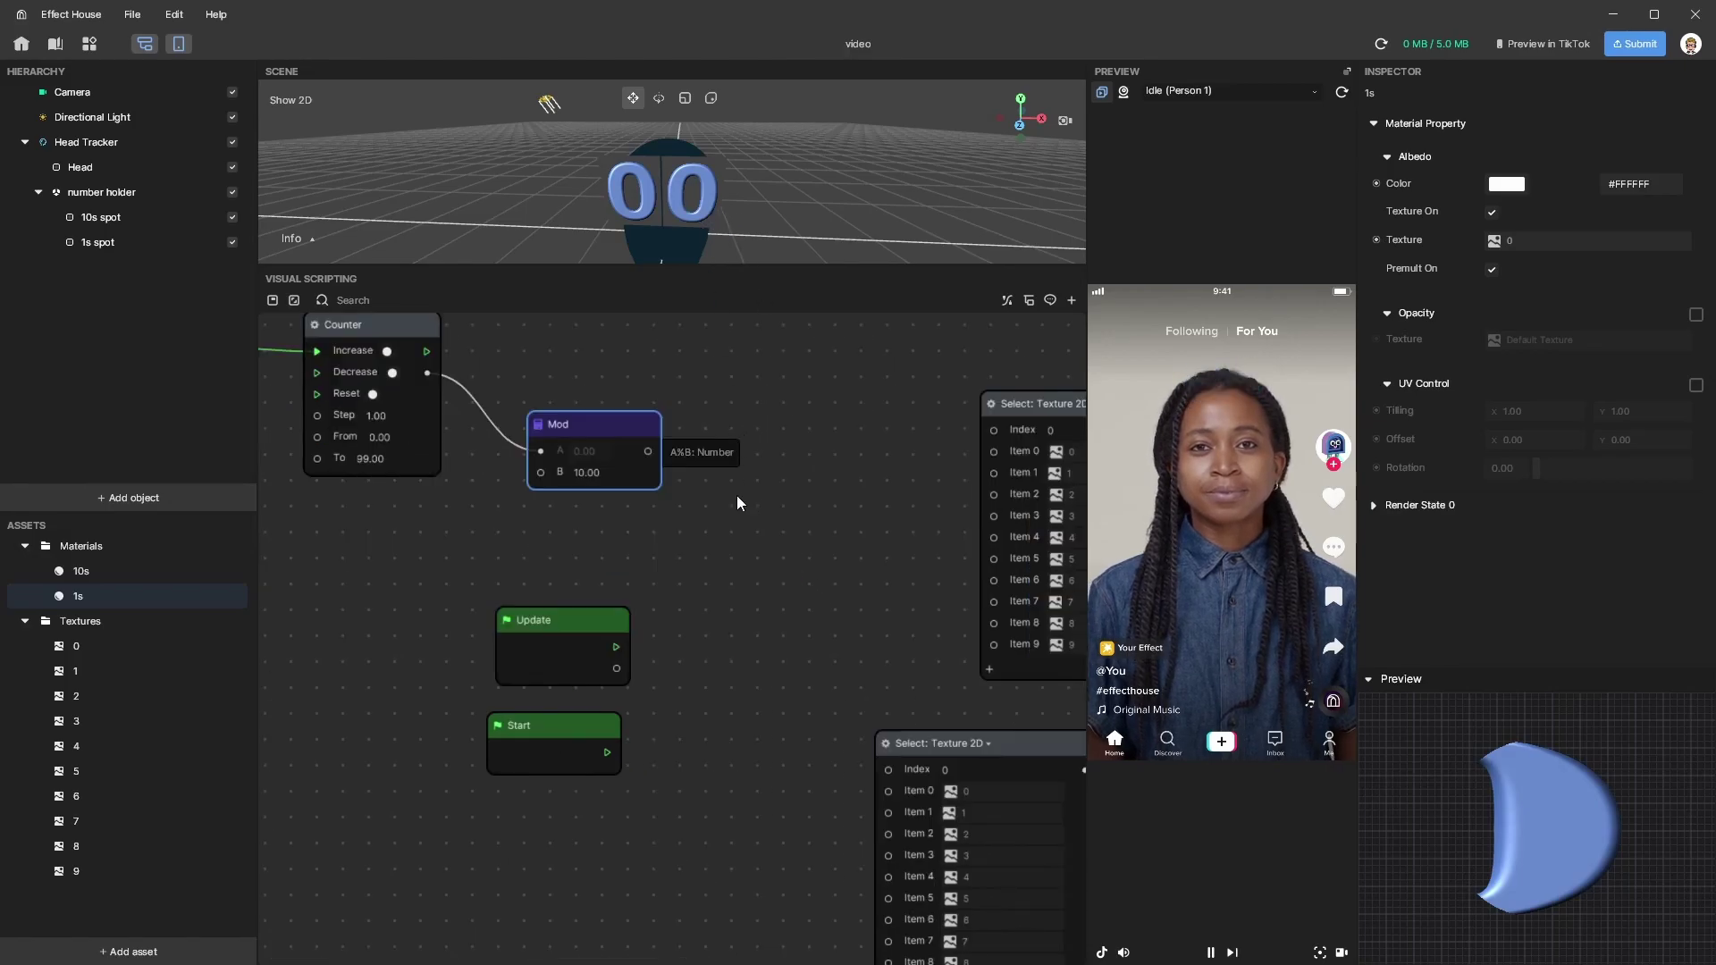
{"action": "left_click_drag", "start_coordinate": [647, 451], "coordinate": [892, 772]}
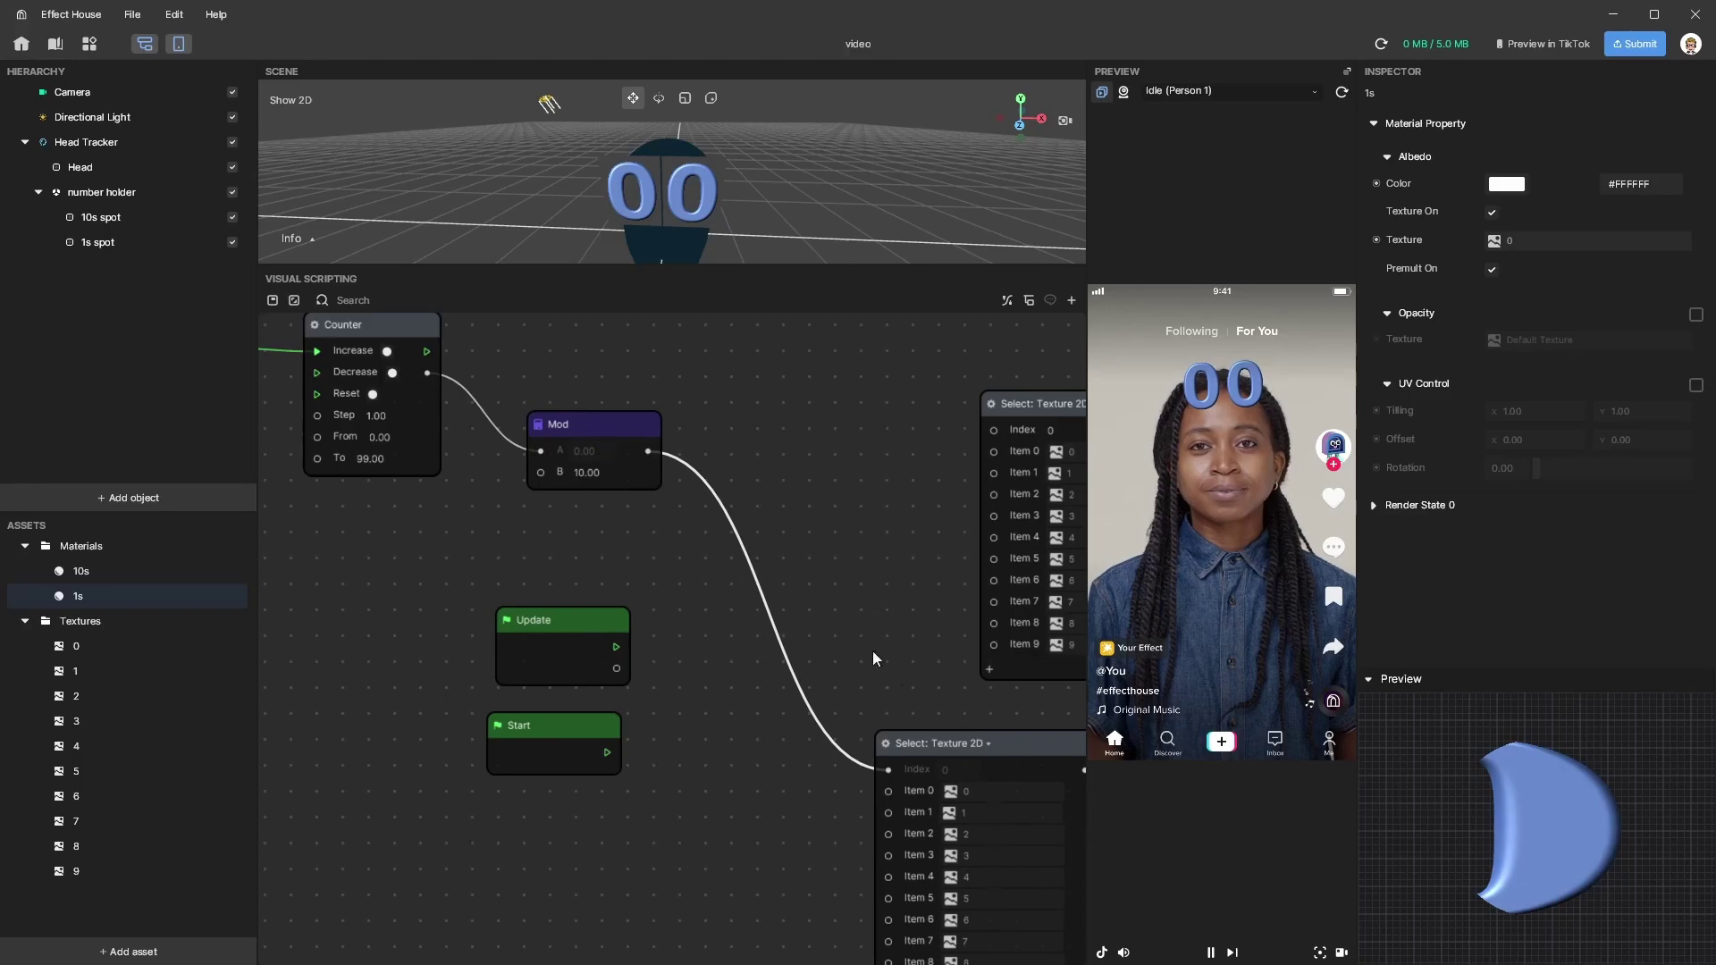
- Connect the Counter's Next output to the 10s (1) Texture node's Set input and test the counting by tapping the preview
{"action": "scroll", "coordinate": [852, 604], "scroll_direction": "down", "scroll_amount": 1}
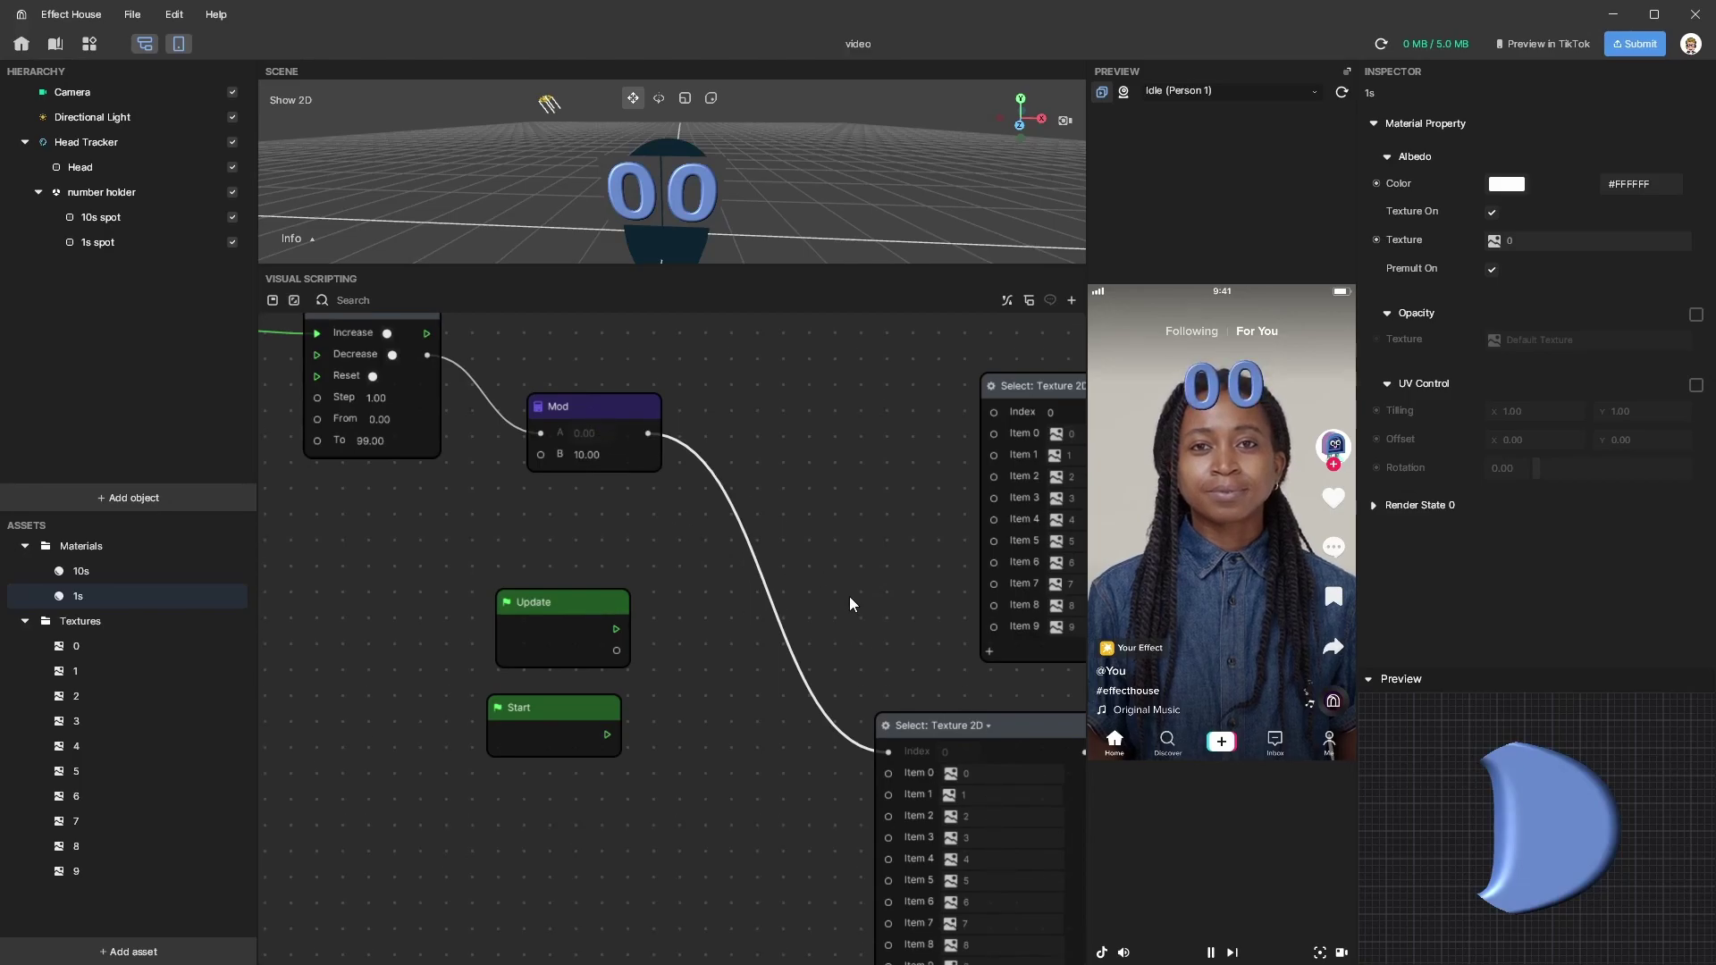
{"action": "scroll", "coordinate": [849, 604], "scroll_direction": "right", "scroll_amount": 5}
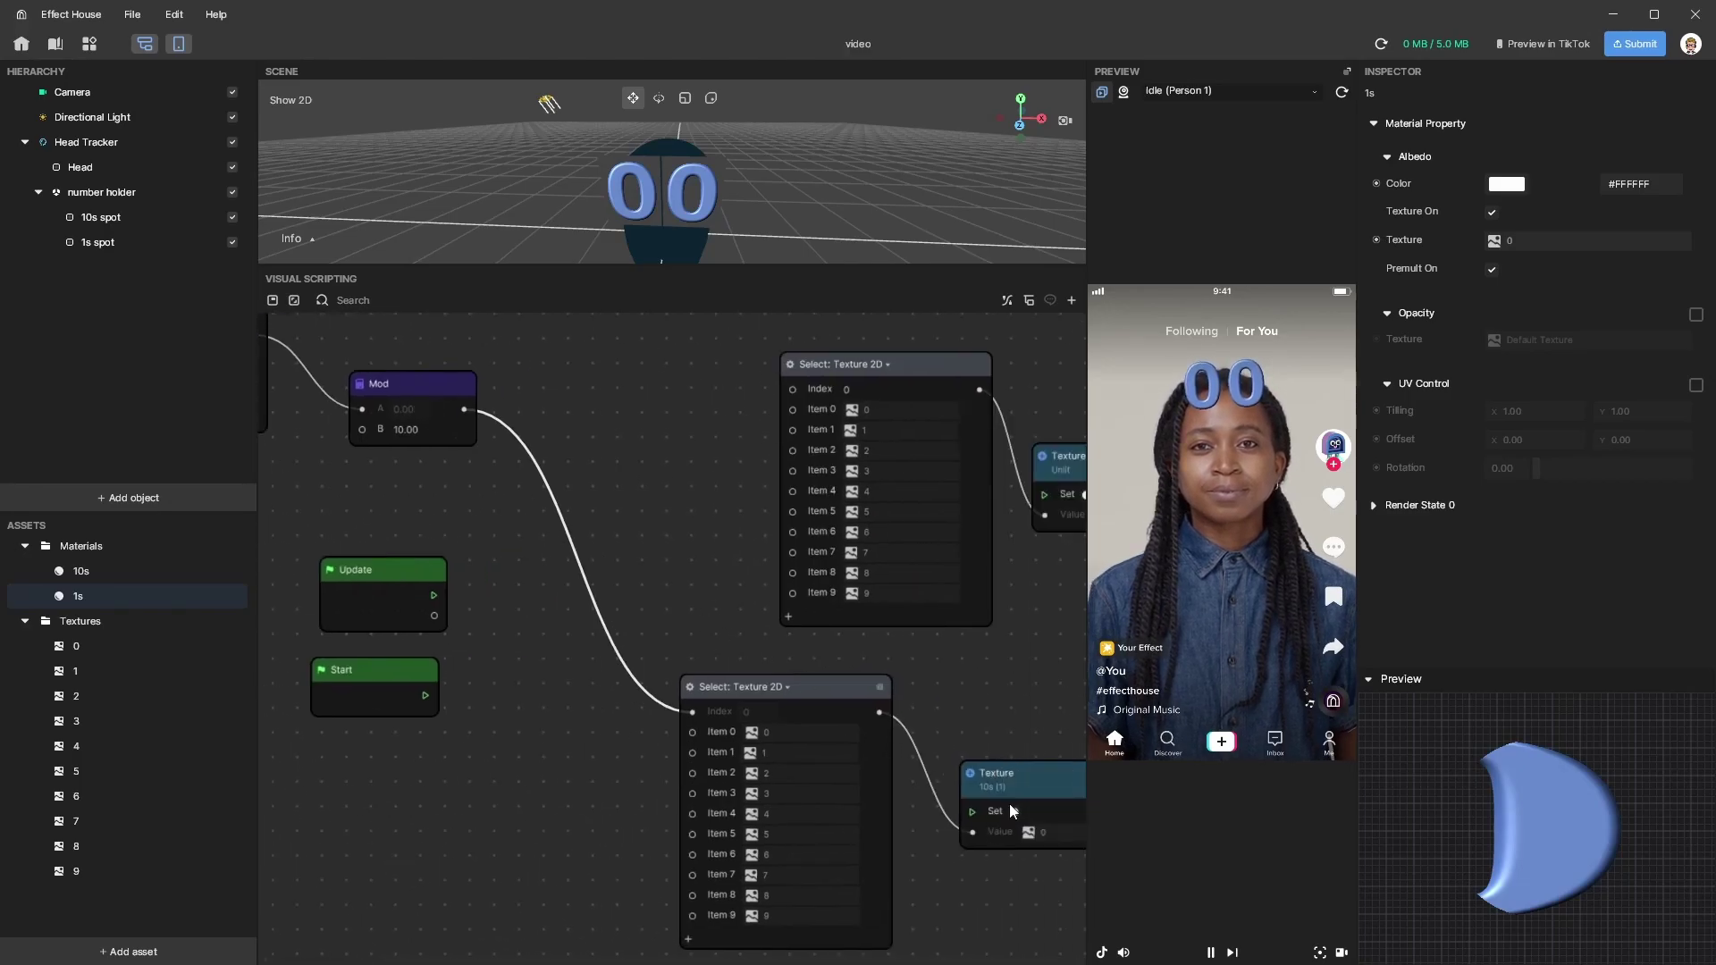
{"action": "middle_click_drag", "start_coordinate": [507, 520], "coordinate": [587, 605]}
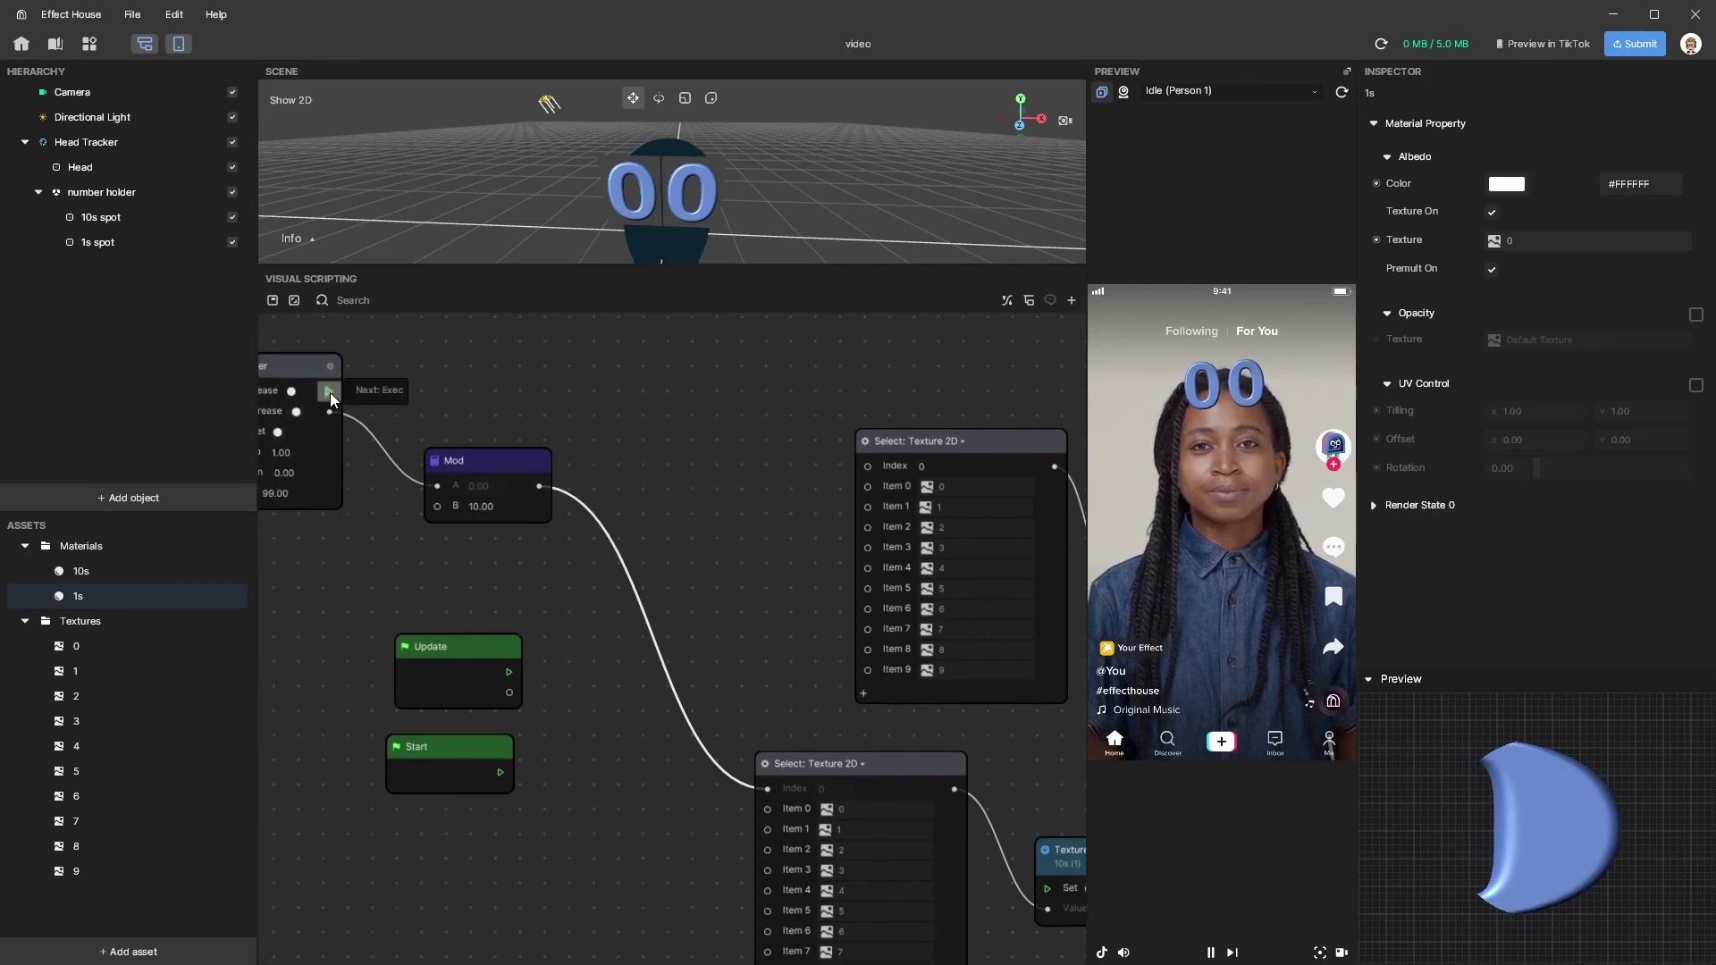
{"action": "left_click_drag", "start_coordinate": [329, 391], "coordinate": [1048, 888]}
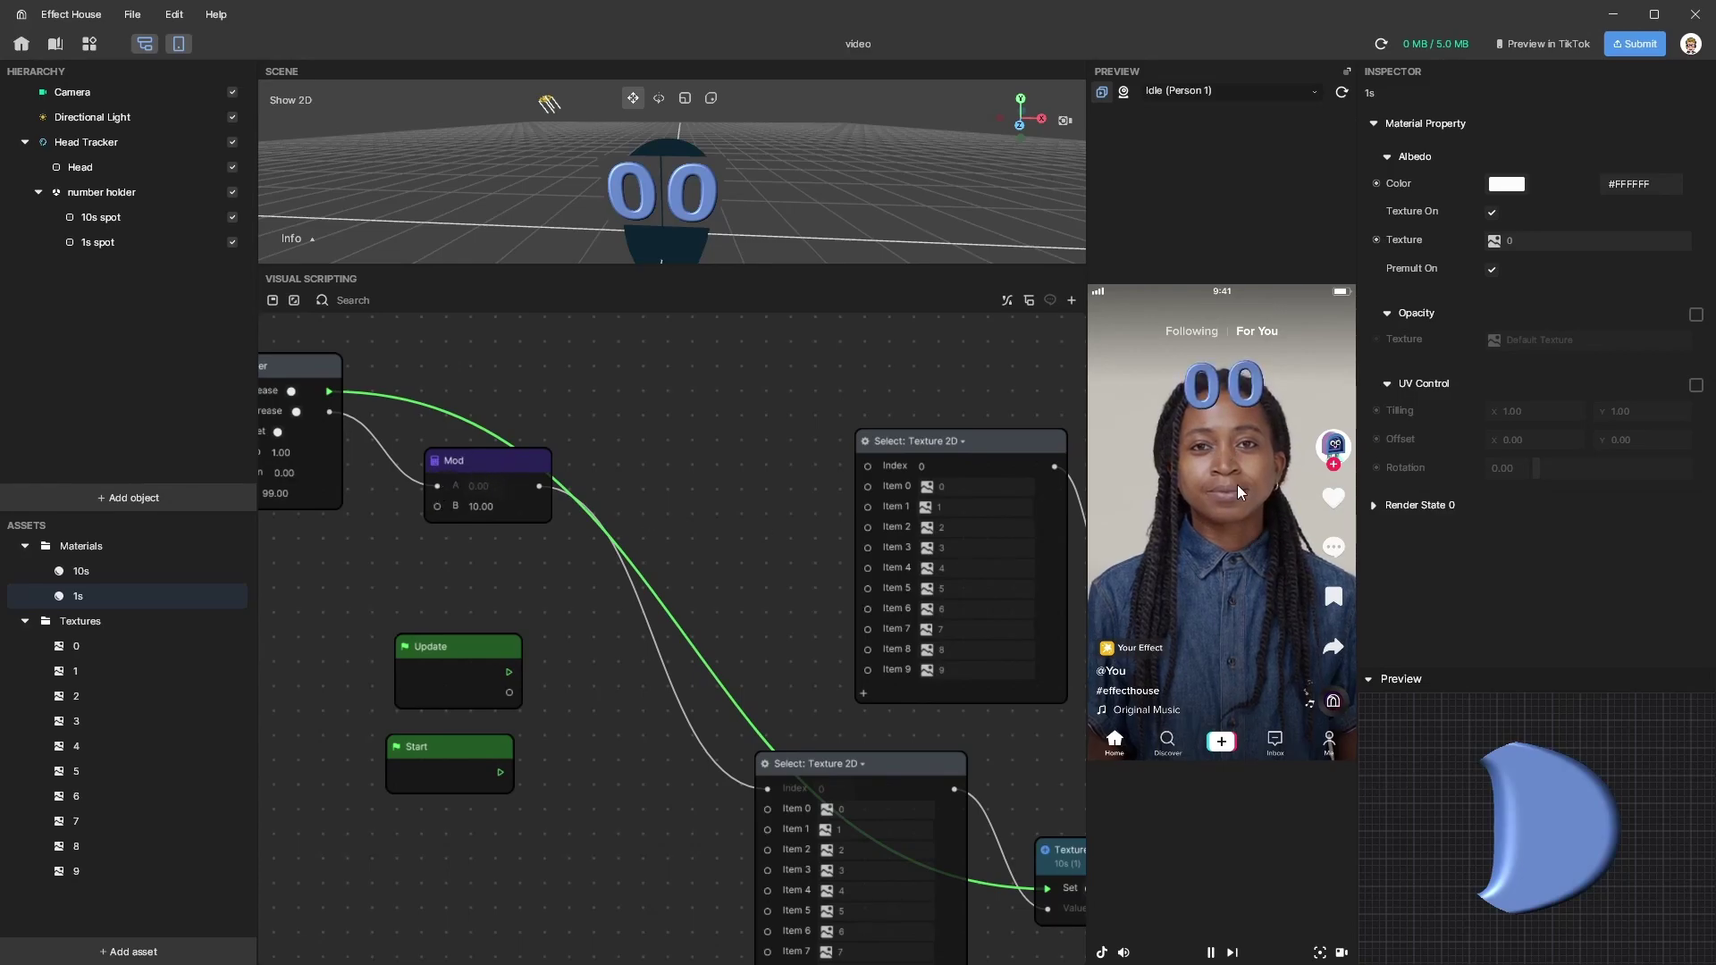
{"action": "left_click", "coordinate": [1230, 459]}
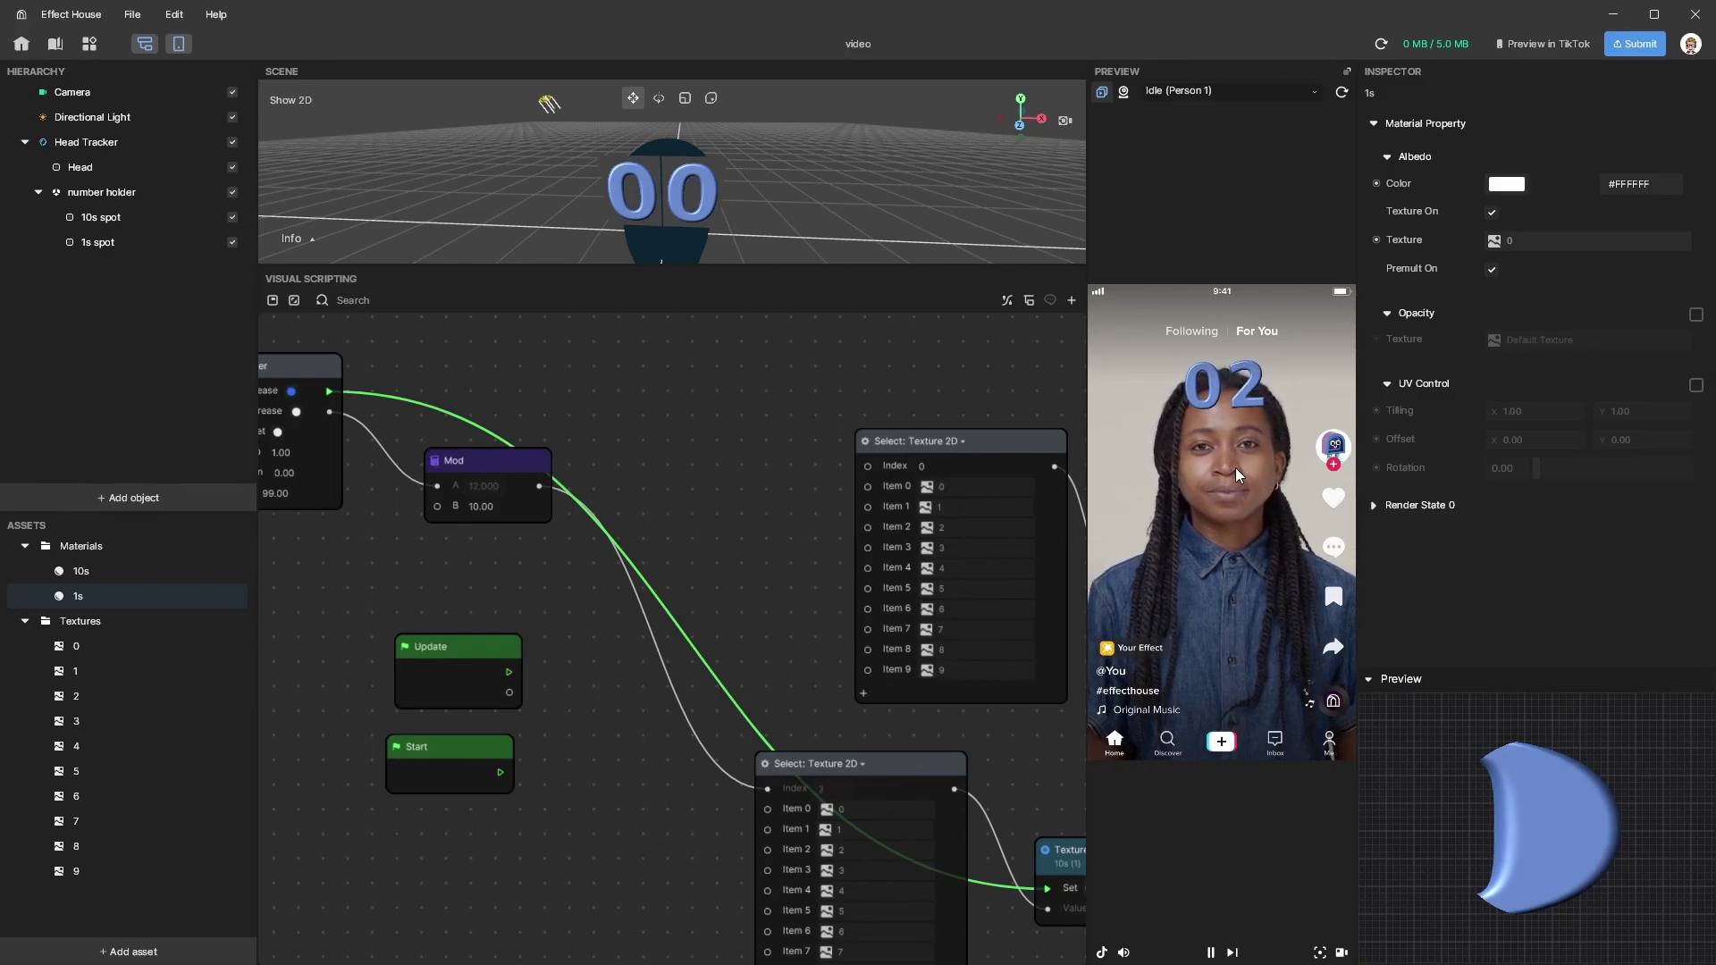
- Move the Mod node lower and connect the Counter's Next output to the upper Texture node's Set input
{"action": "left_click_drag", "start_coordinate": [499, 457], "coordinate": [499, 535]}
{"action": "left_click", "coordinate": [1020, 445]}
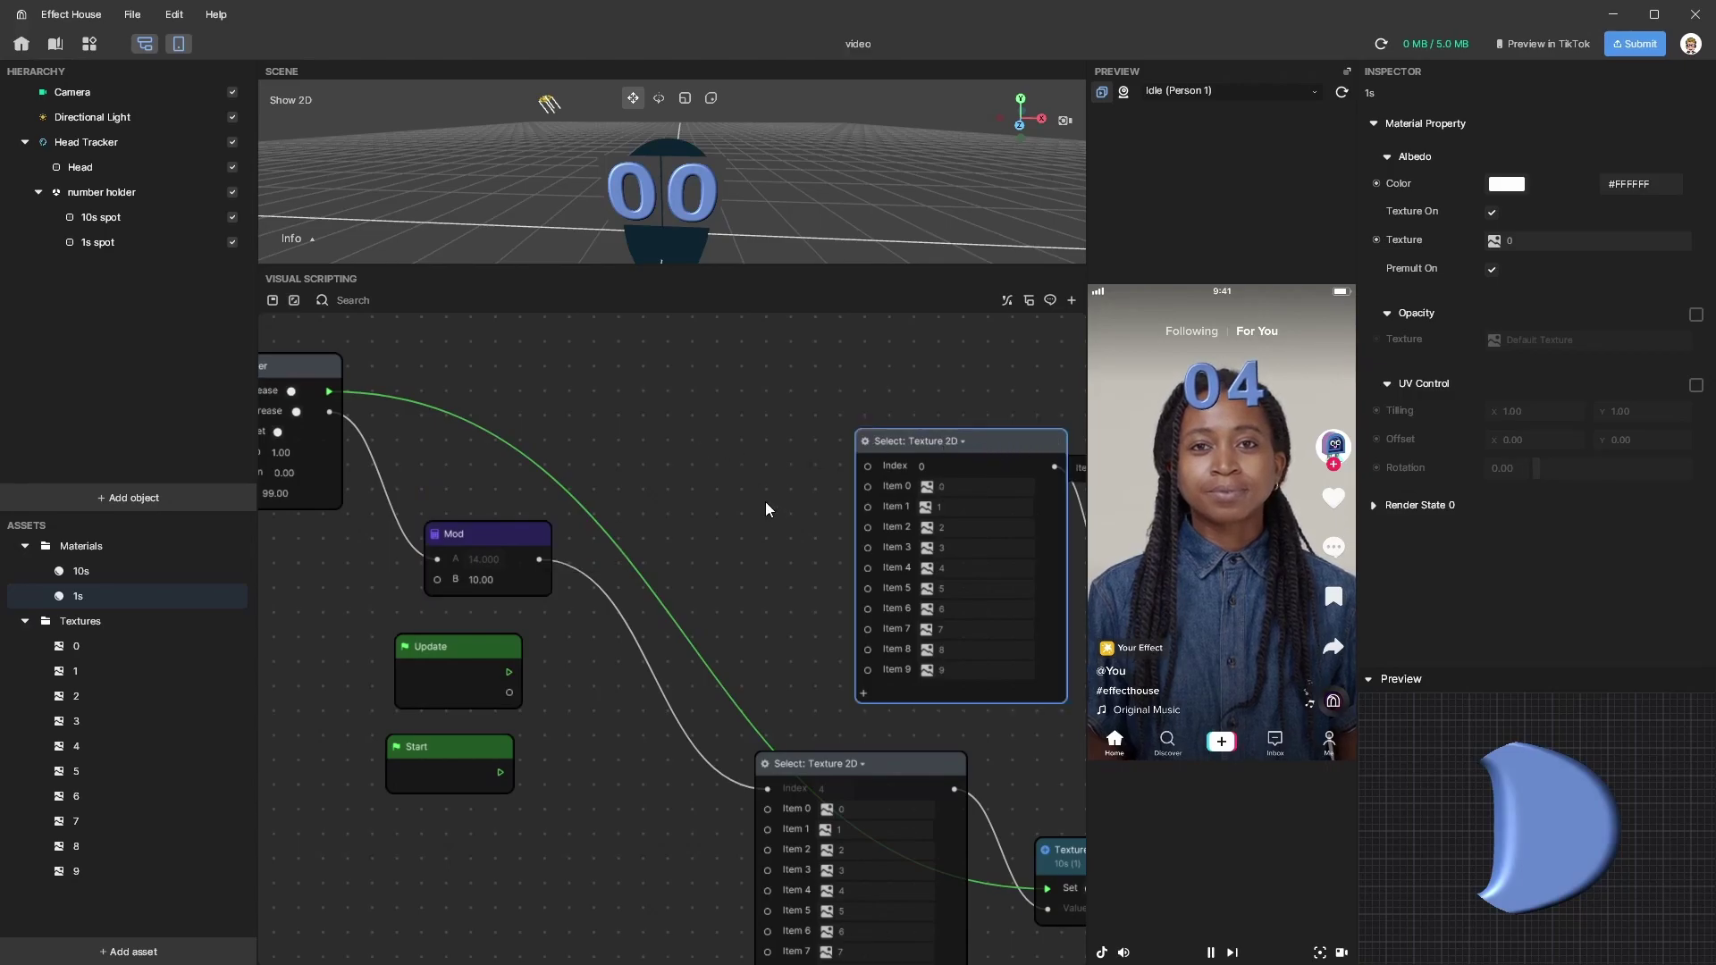
{"action": "scroll", "coordinate": [715, 500], "scroll_direction": "right", "scroll_amount": 2}
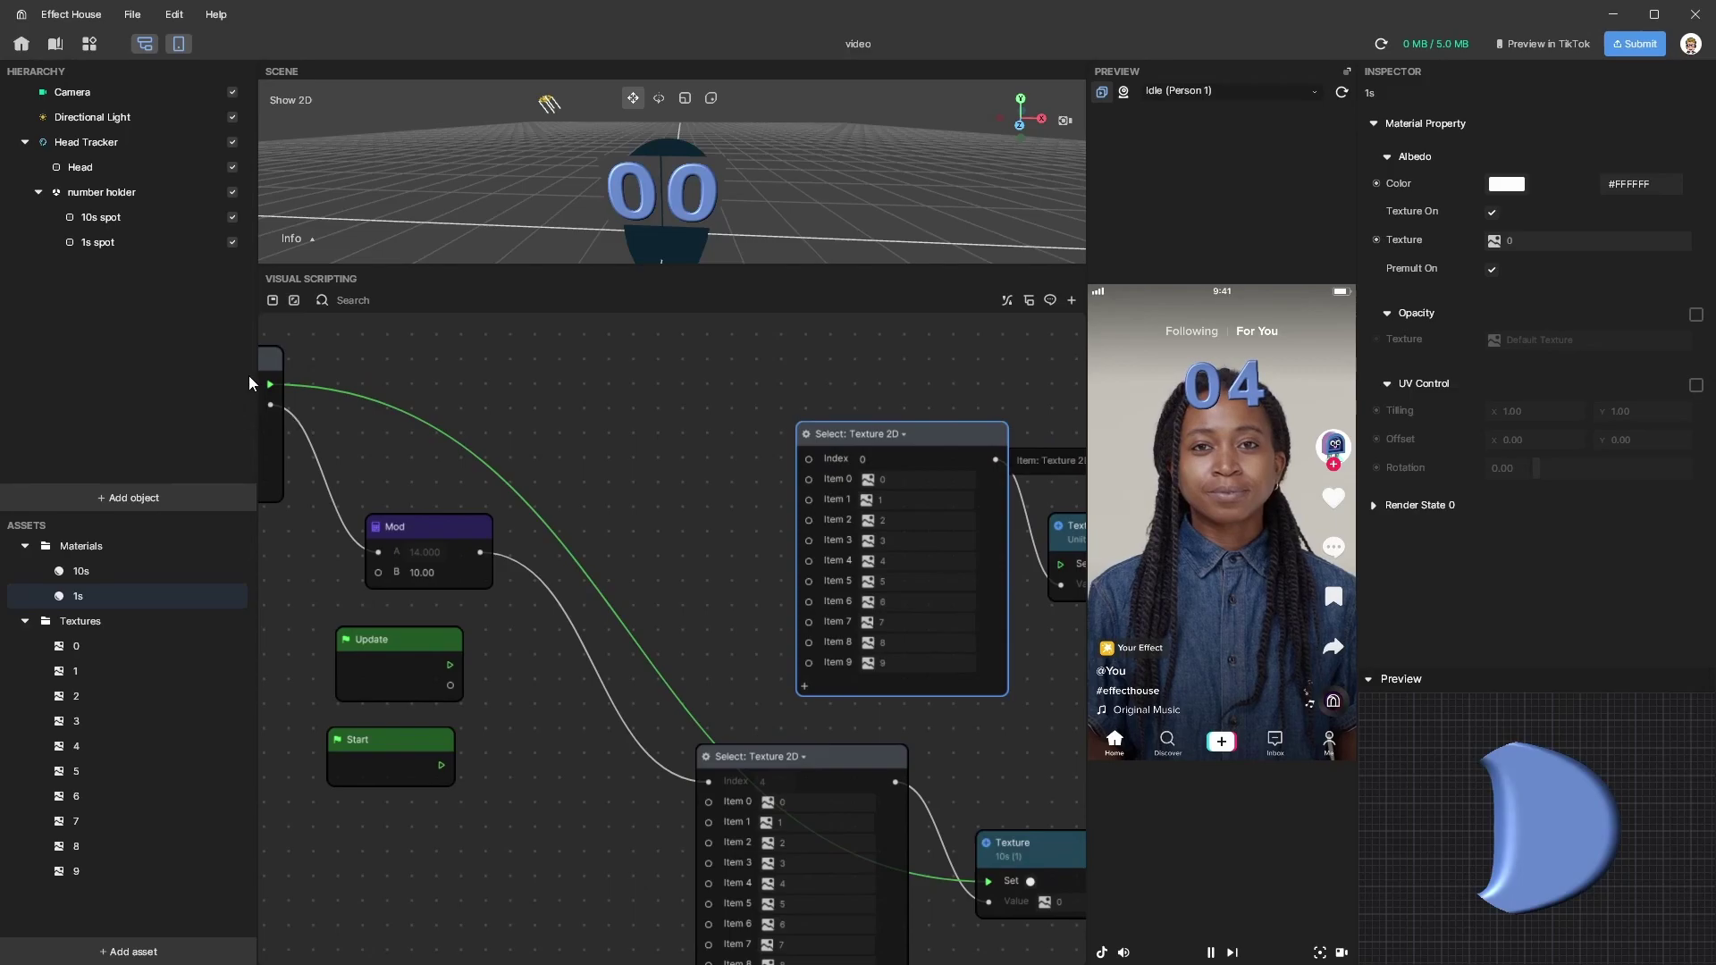
{"action": "left_click_drag", "start_coordinate": [334, 386], "coordinate": [1060, 570]}
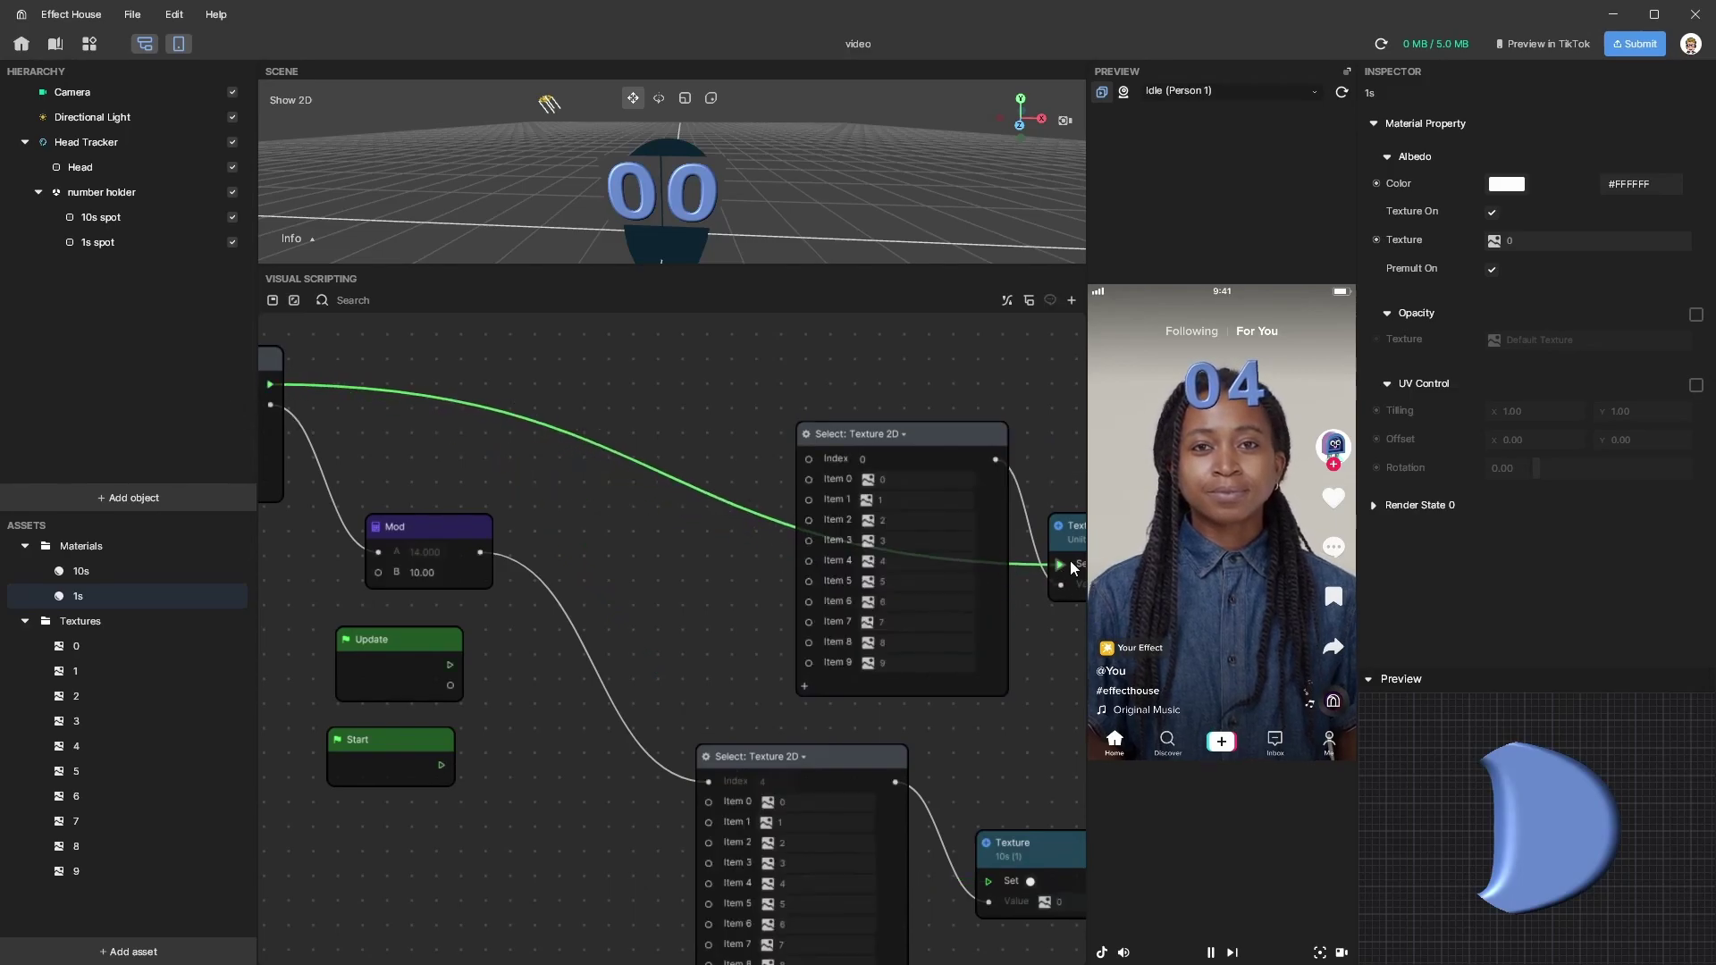
- Insert a Sequence node between the Counter's Next output and the upper Texture node's Set input
{"action": "middle_click_drag", "start_coordinate": [1048, 636], "coordinate": [905, 625]}
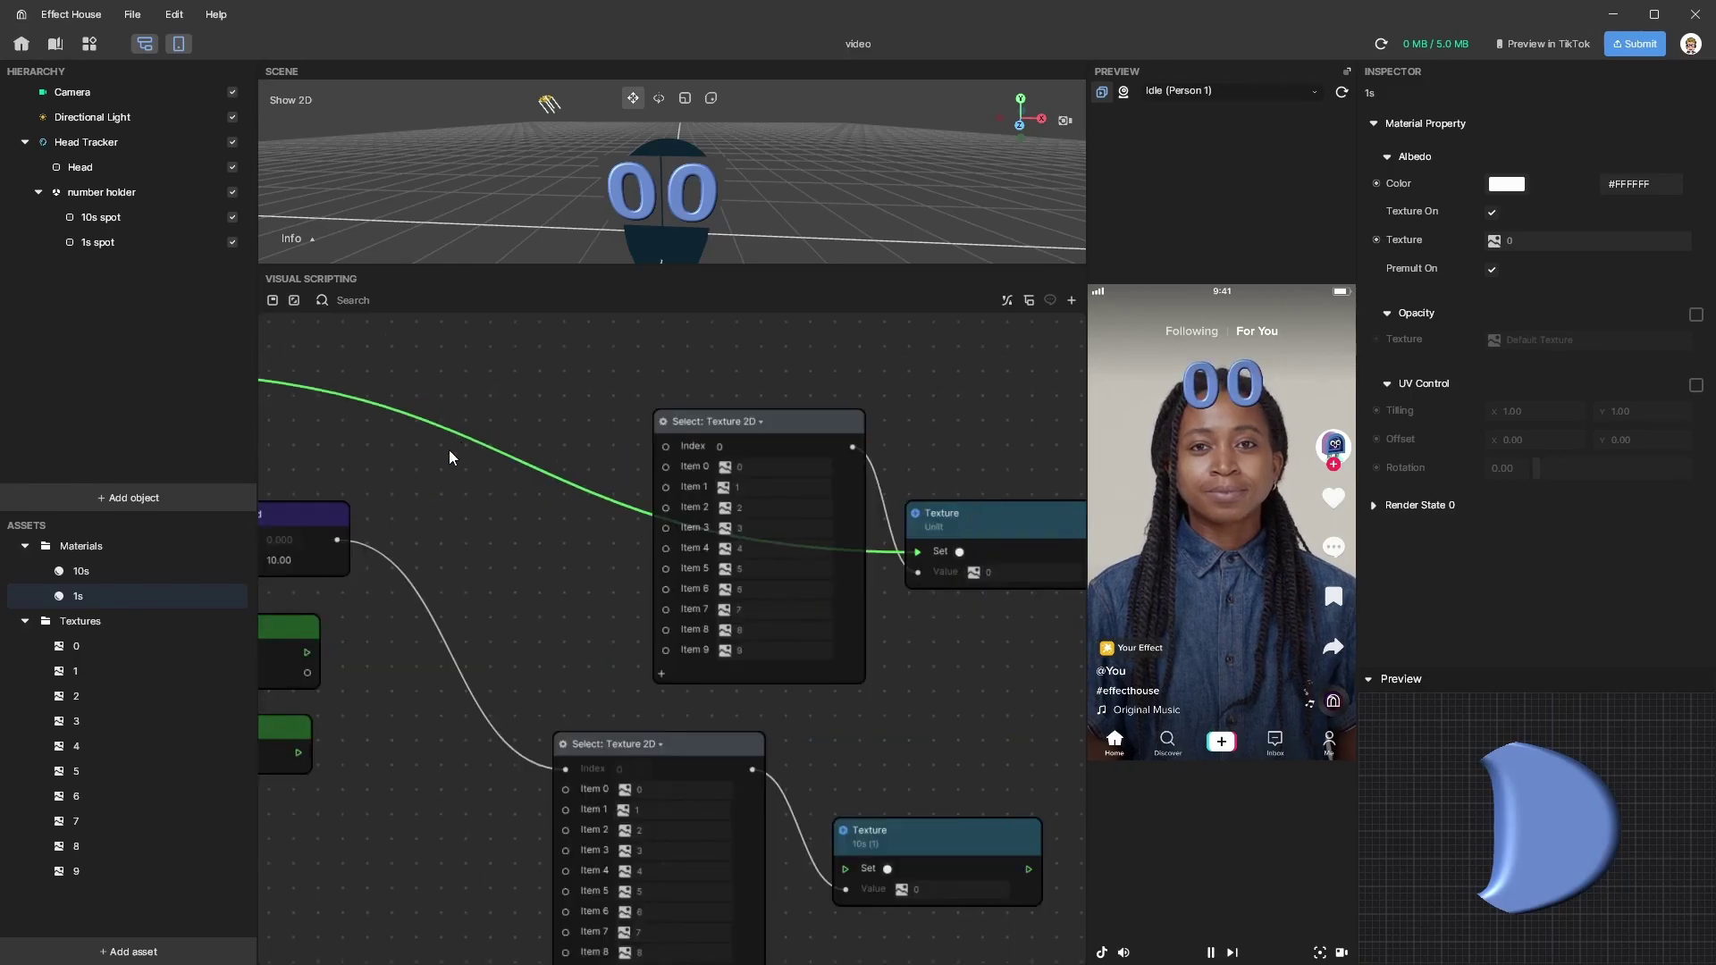
{"action": "middle_click_drag", "start_coordinate": [528, 520], "coordinate": [638, 481]}
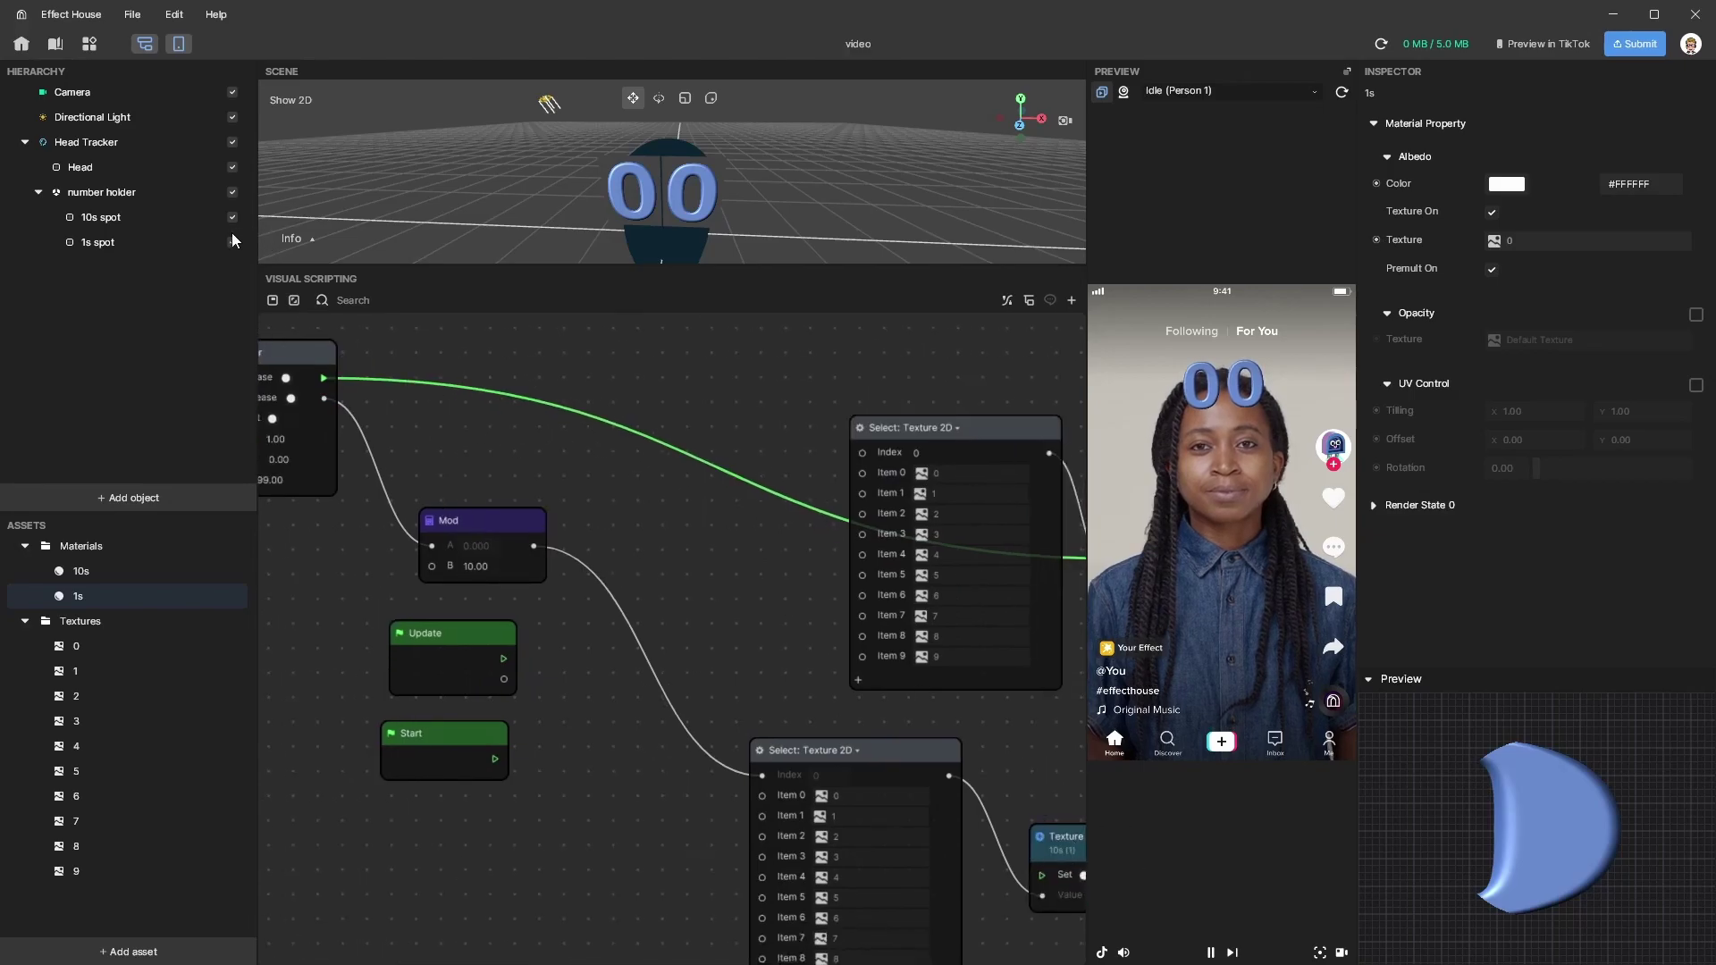
{"action": "left_click_drag", "start_coordinate": [328, 386], "coordinate": [442, 407]}
{"action": "type", "text": "se"}
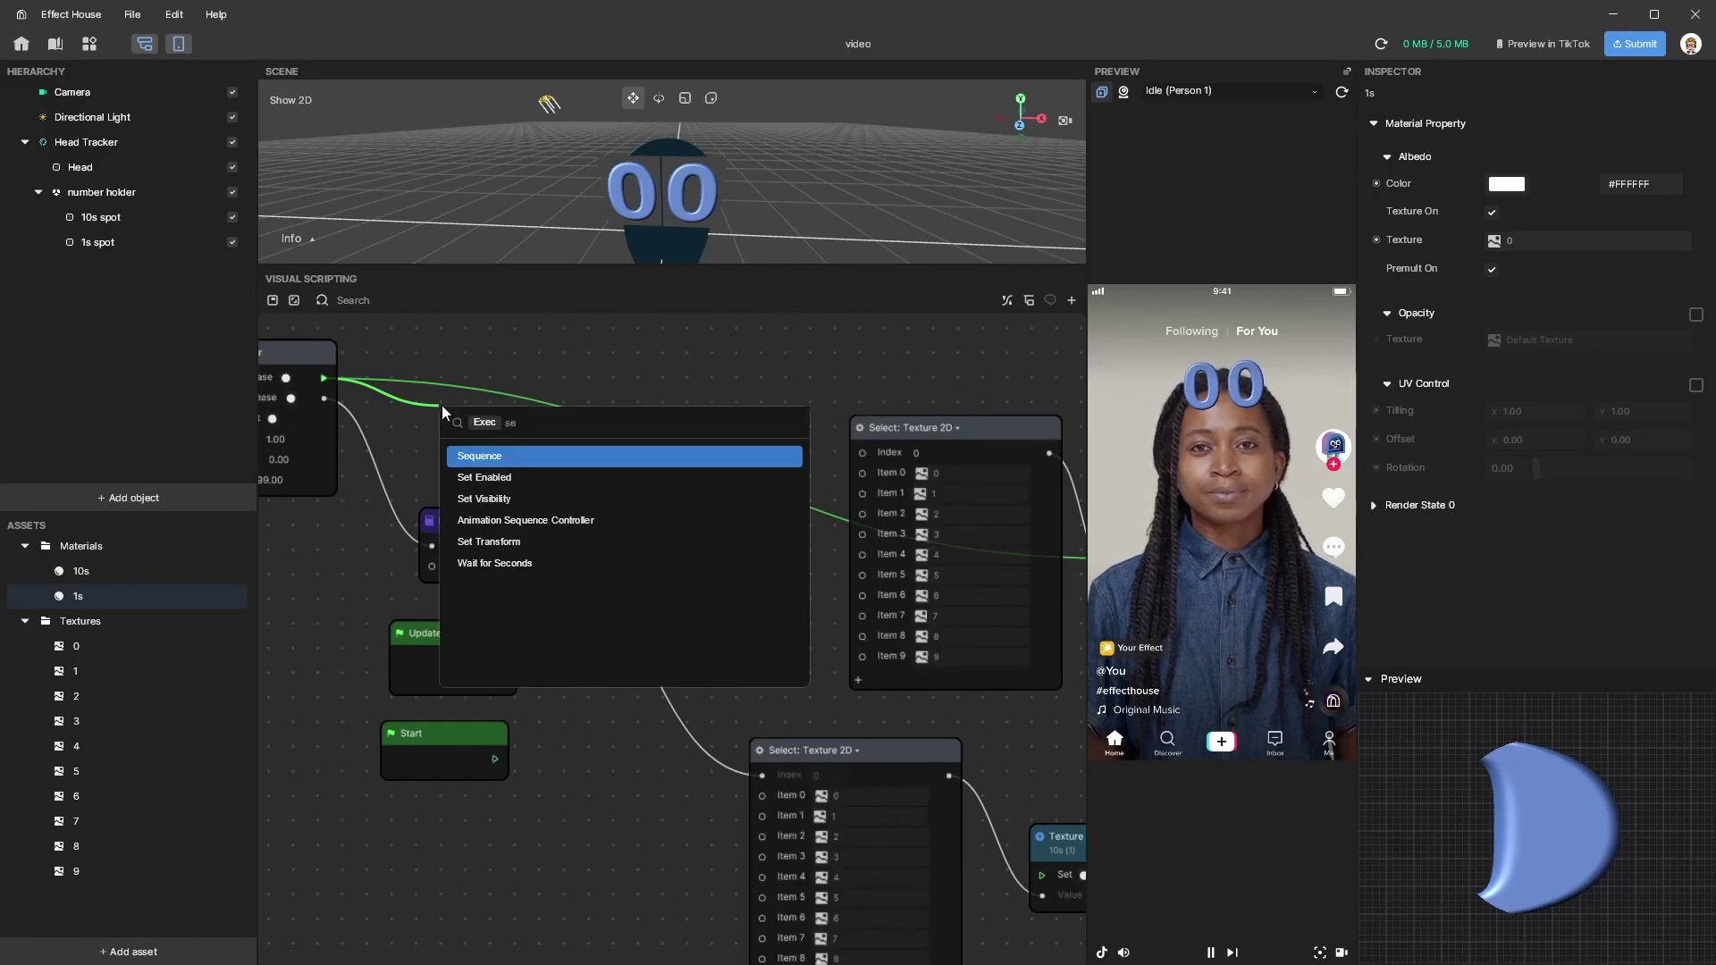
{"action": "left_click", "coordinate": [474, 457]}
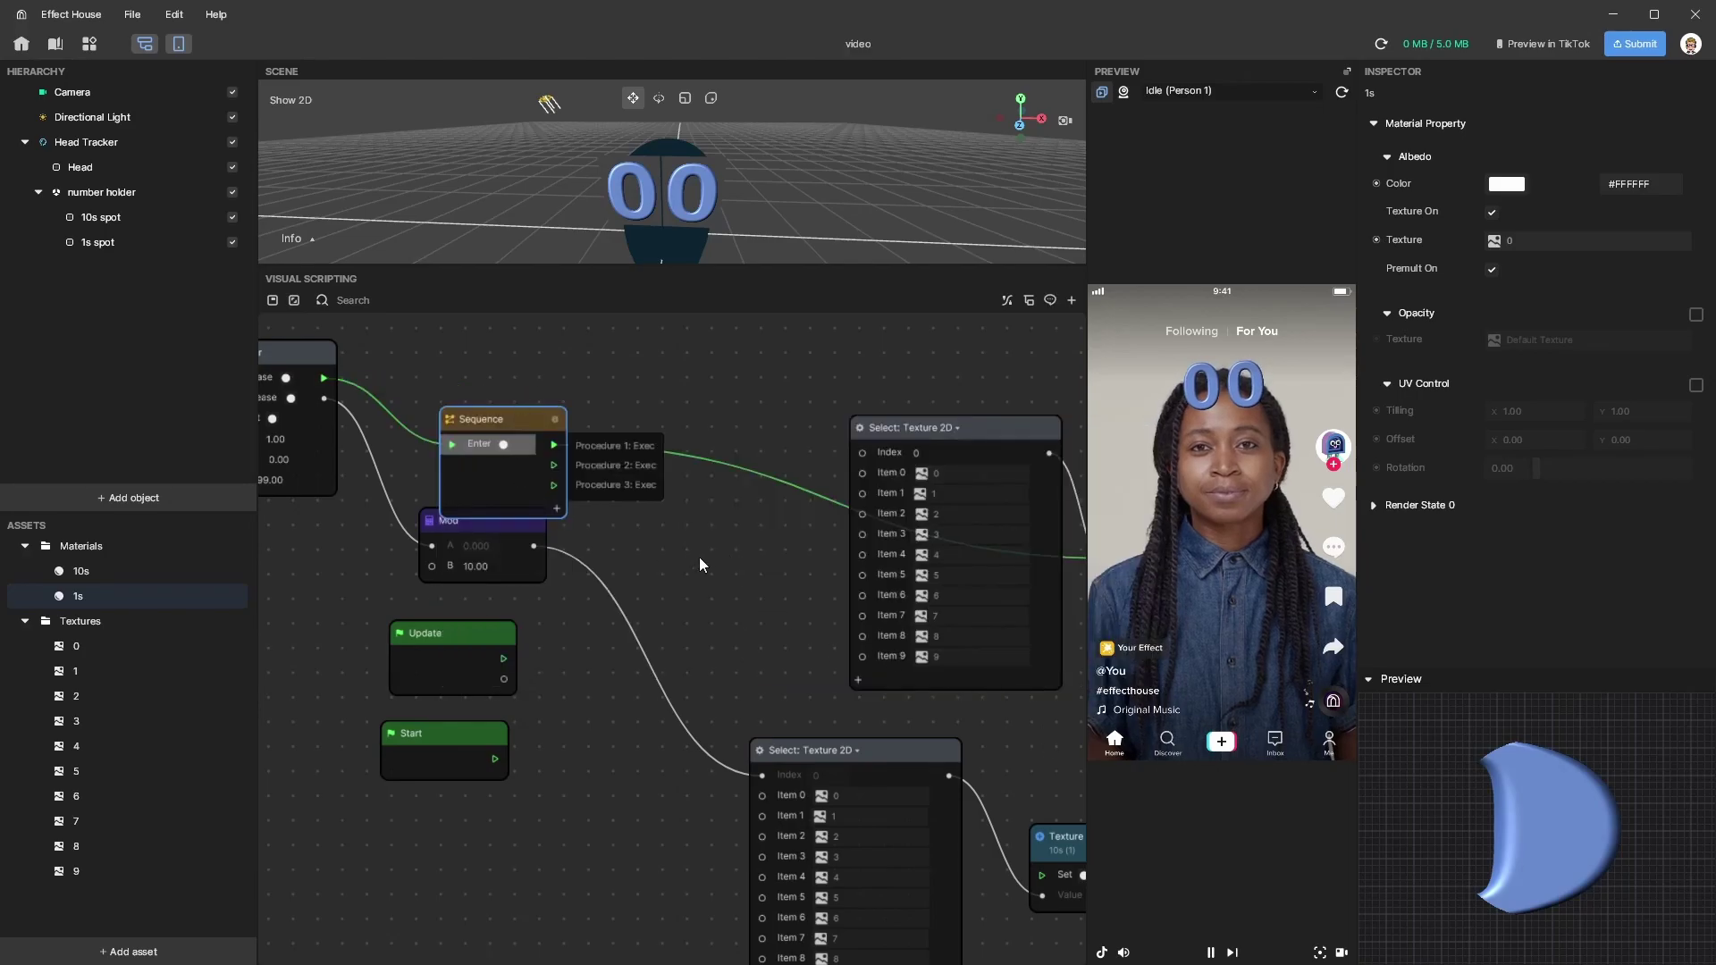
- Connect the Sequence's Procedure 2 output to the 10s (1) Texture node's Set input and move the Sequence below the Start node
{"action": "scroll", "coordinate": [598, 536], "scroll_direction": "right", "scroll_amount": 3}
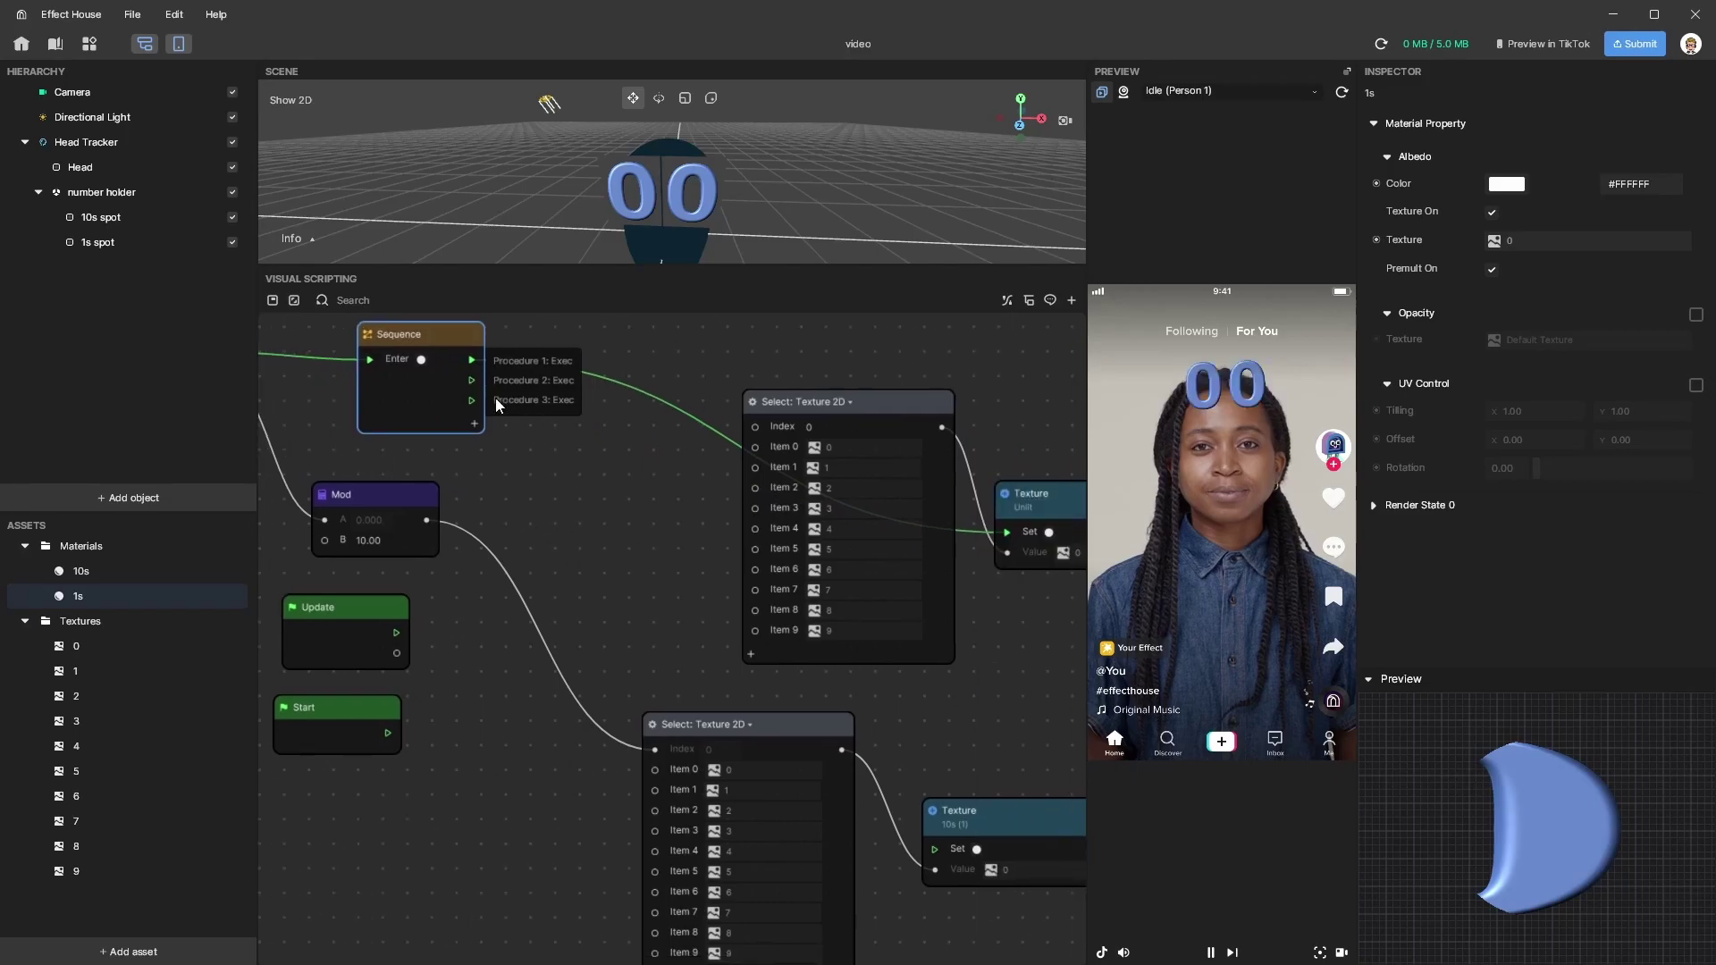
{"action": "left_click_drag", "start_coordinate": [472, 380], "coordinate": [935, 856]}
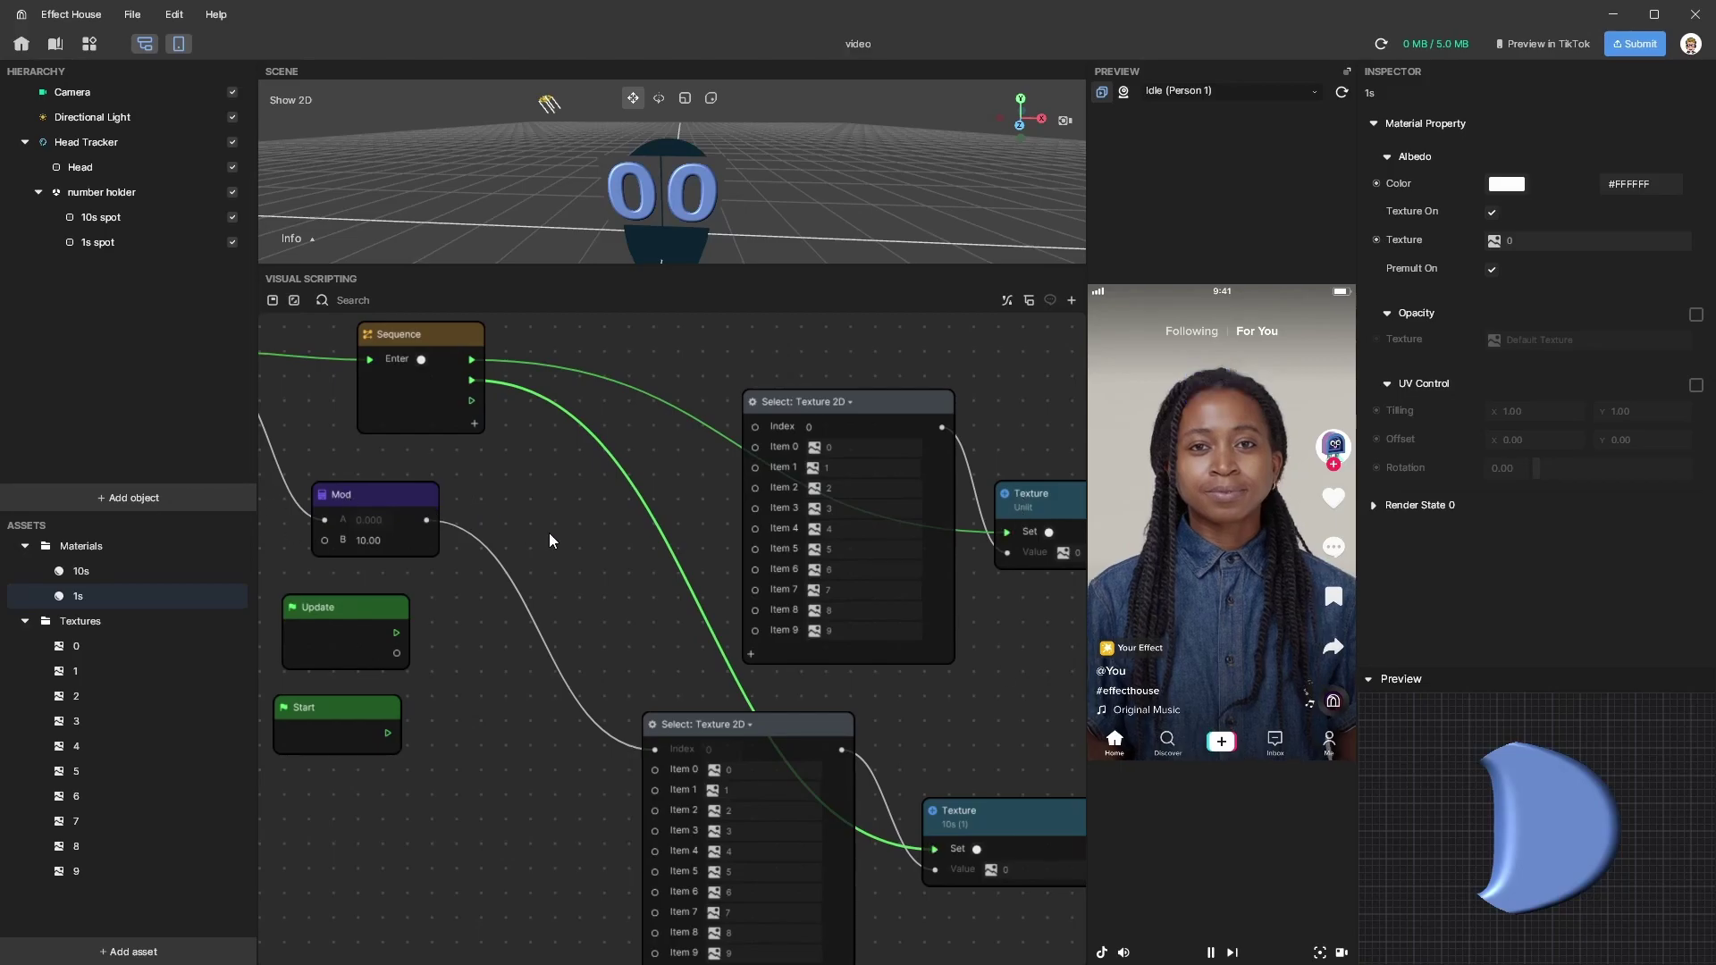
{"action": "scroll", "coordinate": [675, 536], "scroll_direction": "left", "scroll_amount": 5}
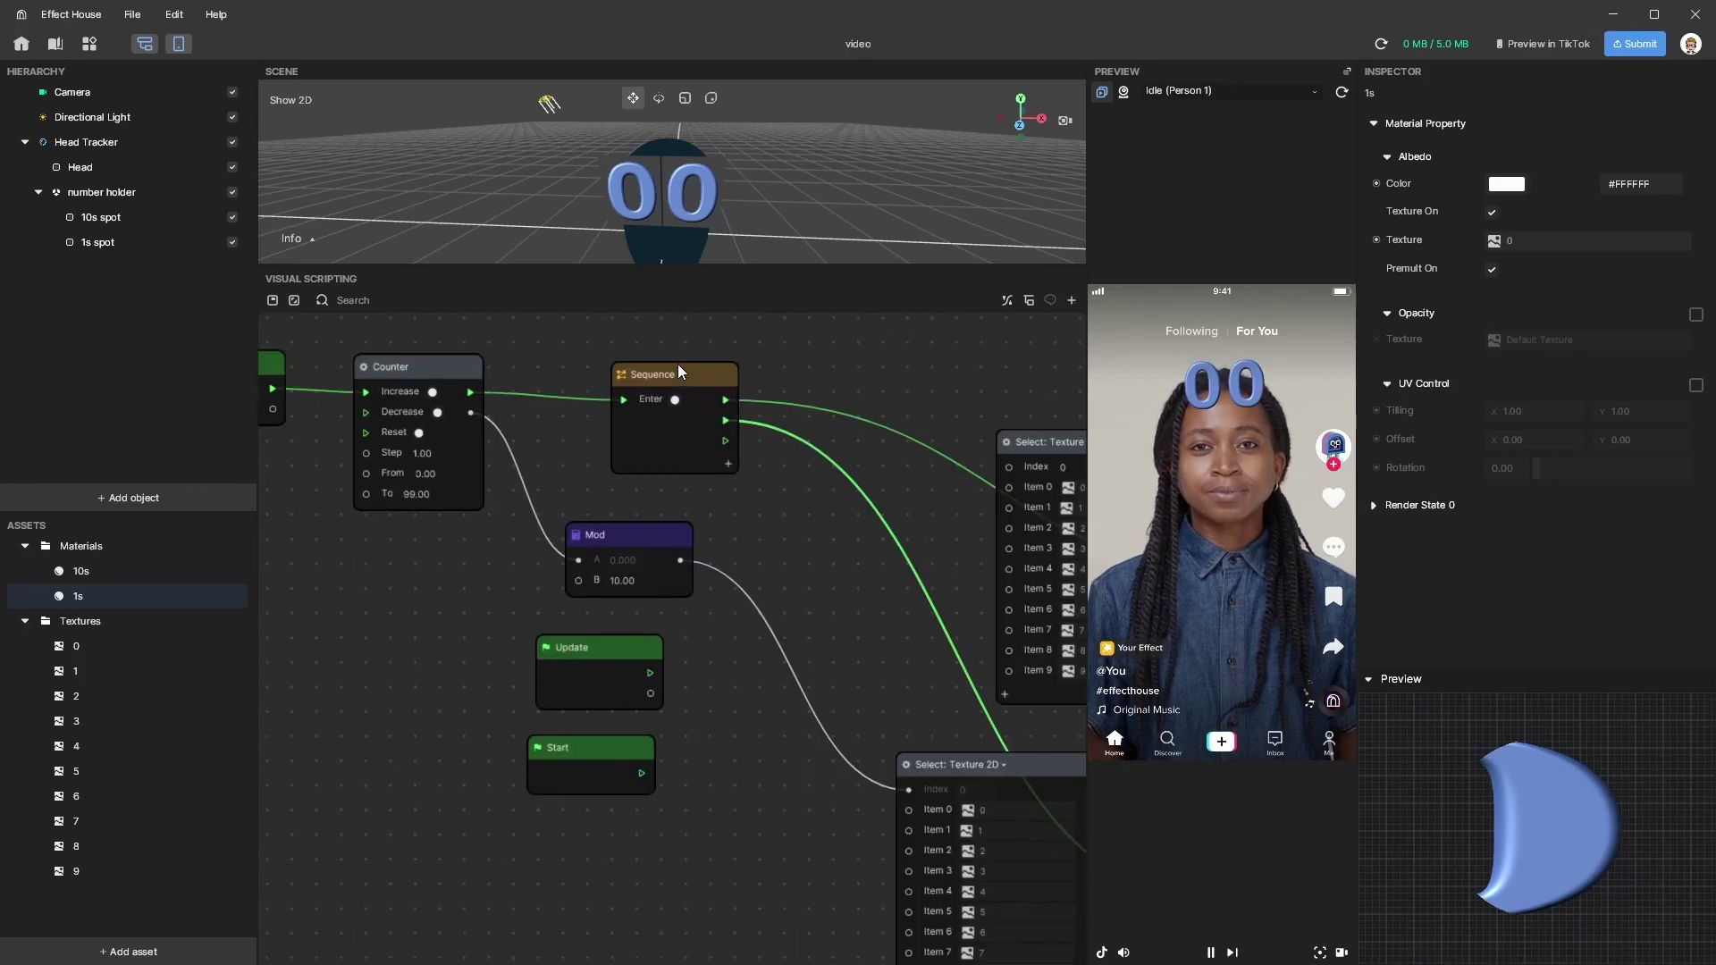
{"action": "left_click_drag", "start_coordinate": [681, 372], "coordinate": [441, 873]}
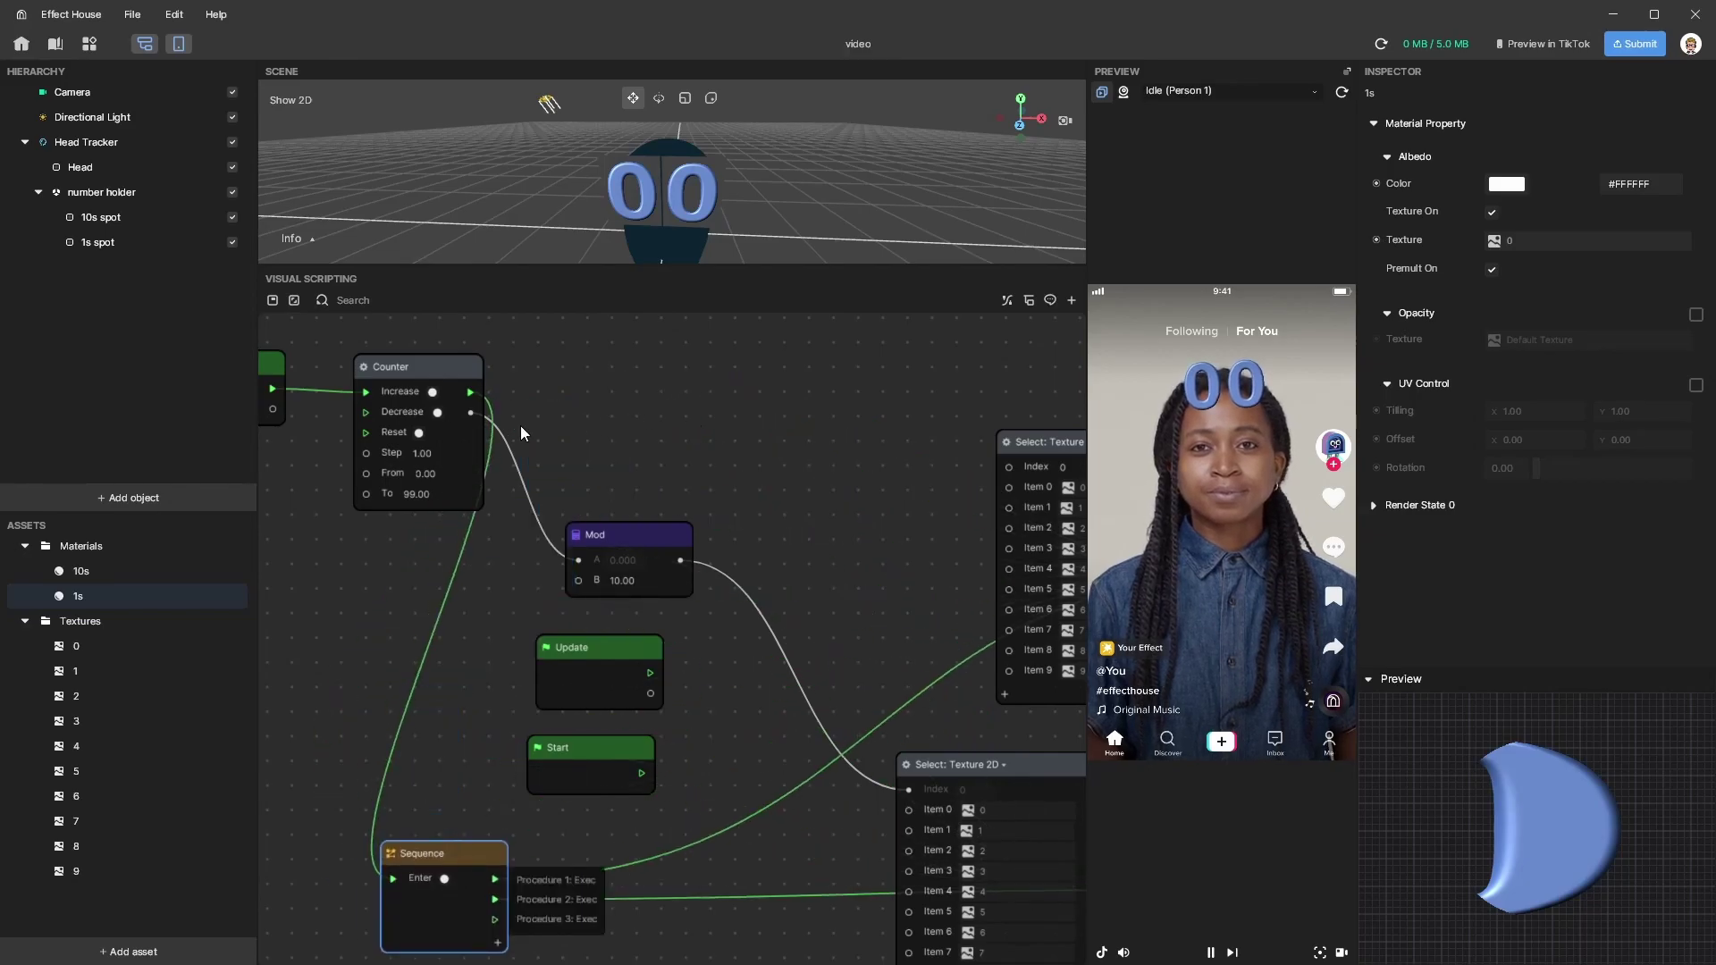
{"action": "left_click_drag", "start_coordinate": [625, 528], "coordinate": [613, 503]}
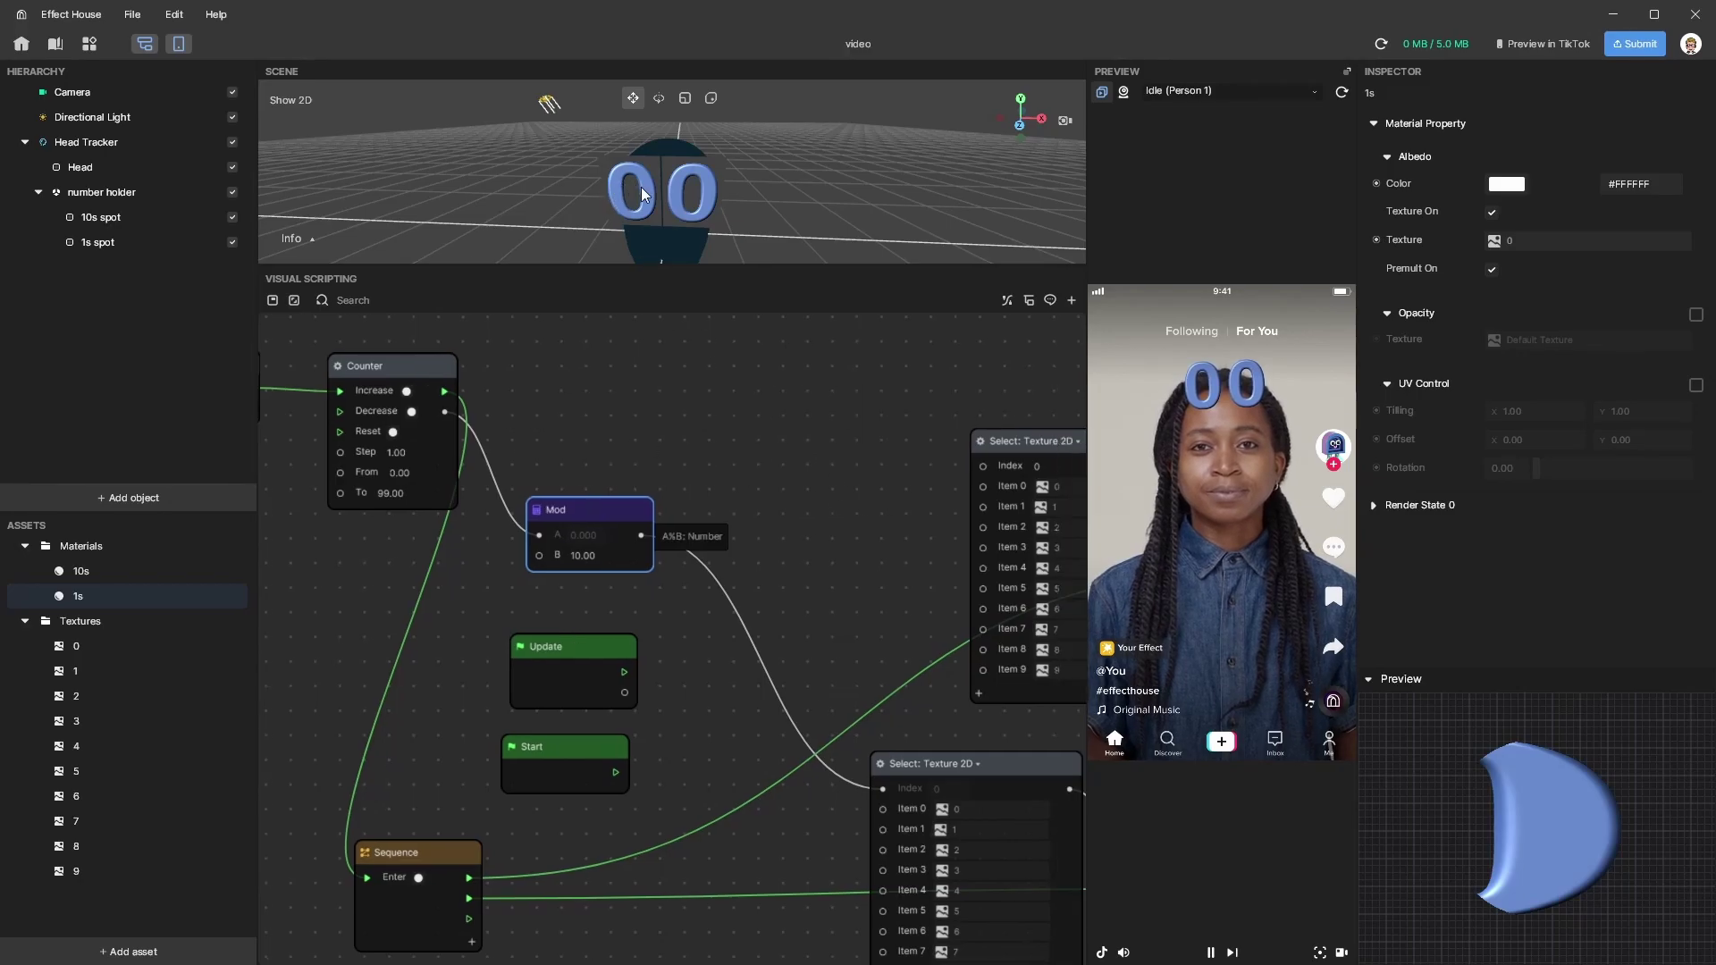
- Add a Divide node fed by the Counter's Current output and set its B value to 10
{"action": "scroll", "coordinate": [627, 305], "scroll_direction": "down", "scroll_amount": 1}
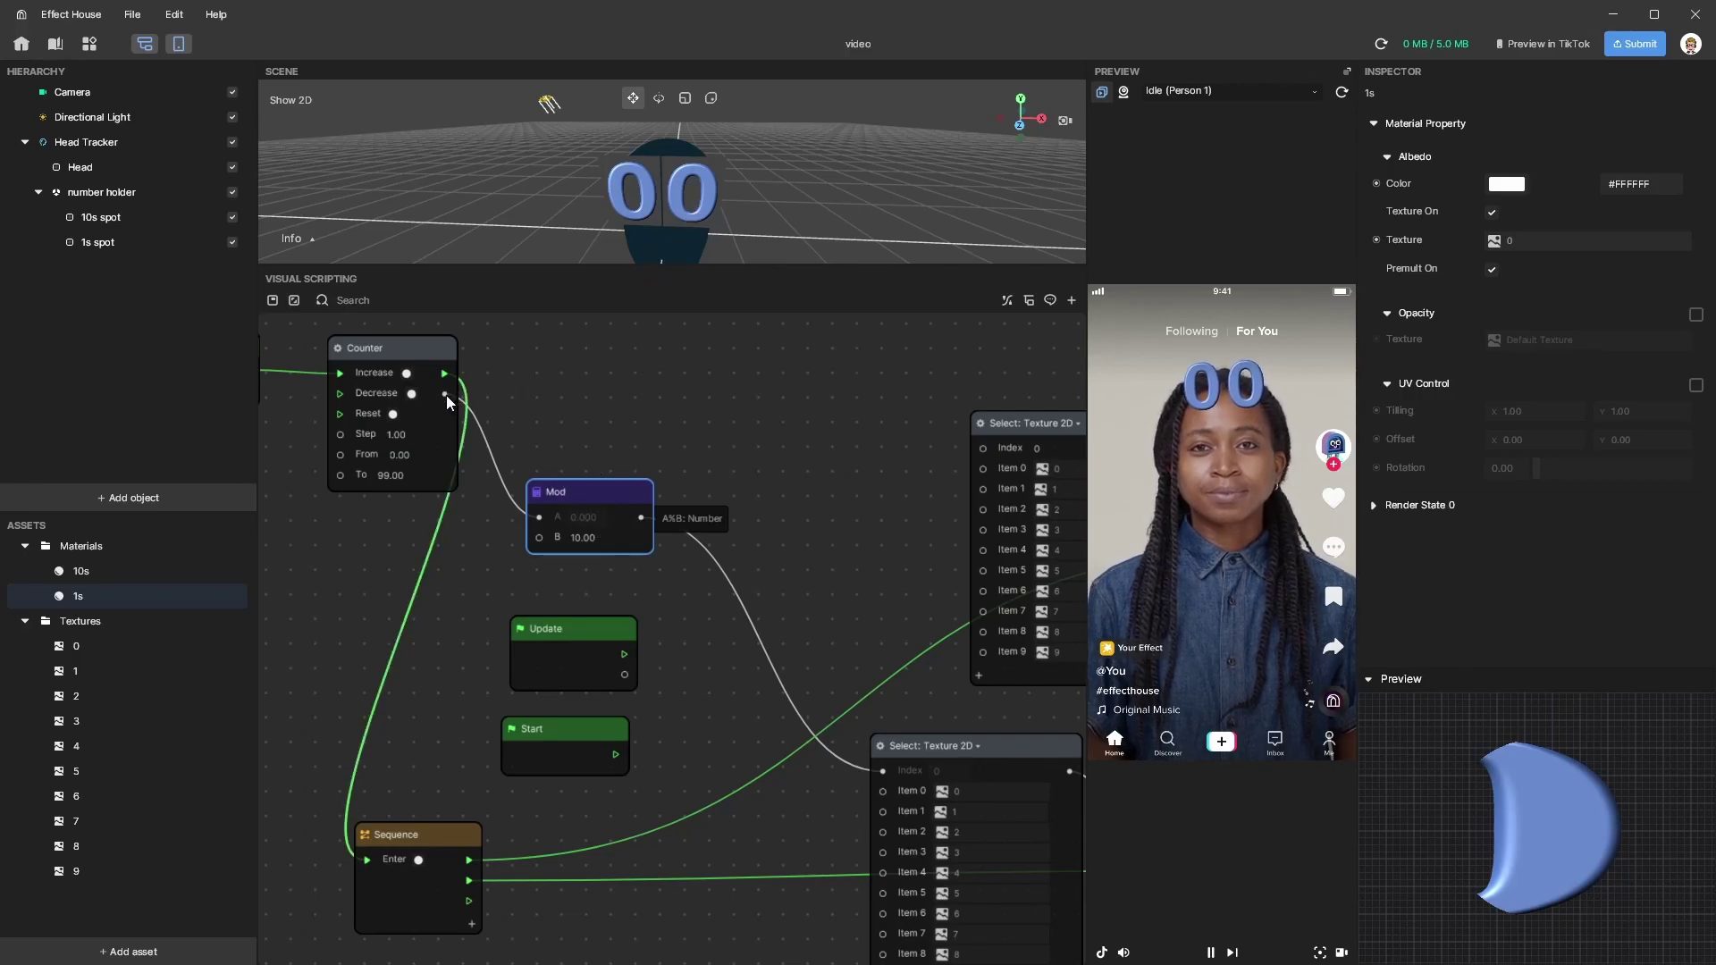
{"action": "left_click_drag", "start_coordinate": [444, 393], "coordinate": [589, 366]}
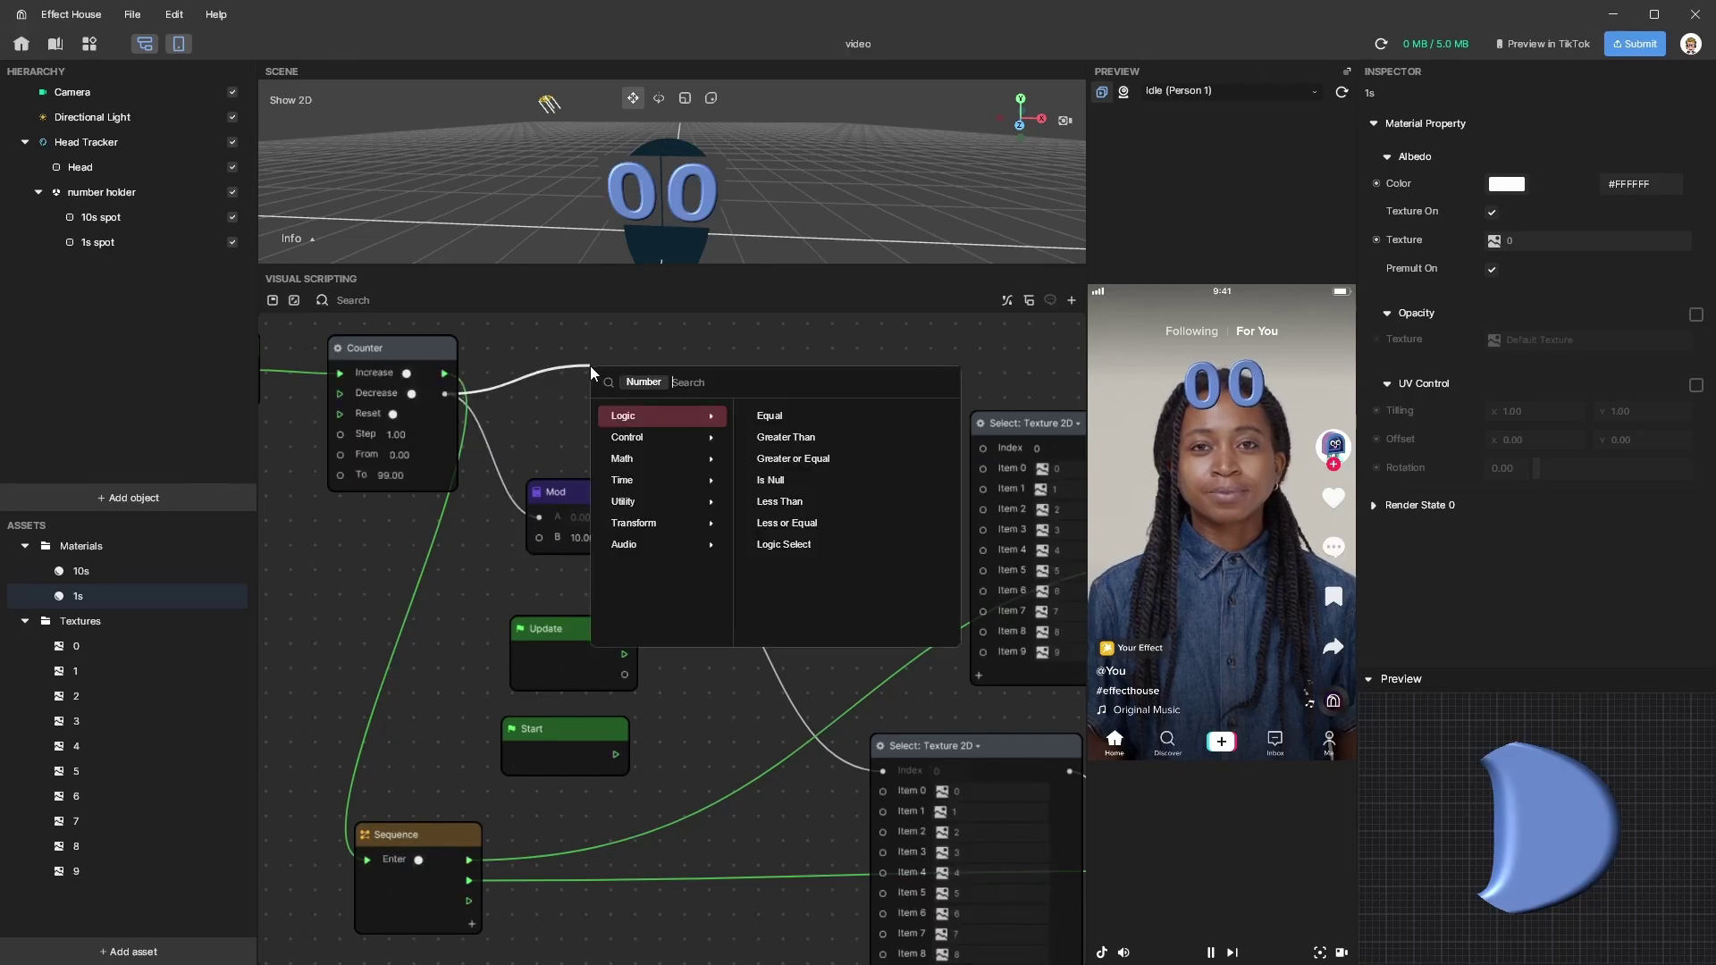
{"action": "type", "text": "iv"}
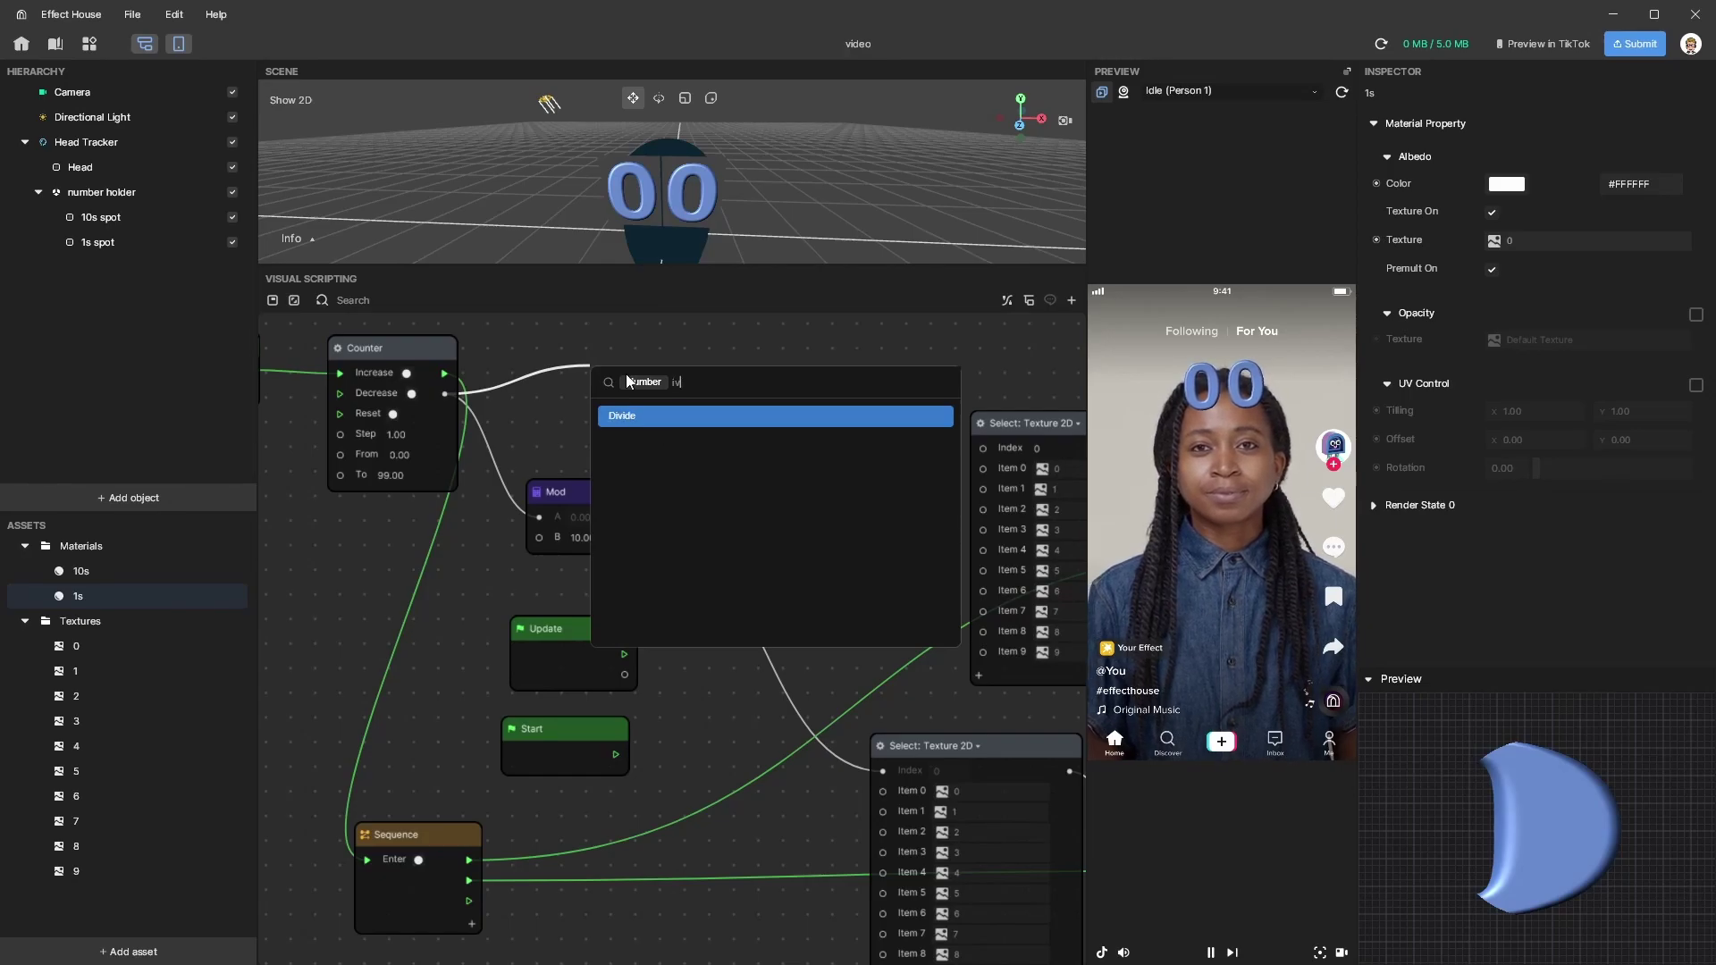
{"action": "mouse_move", "coordinate": [628, 420]}
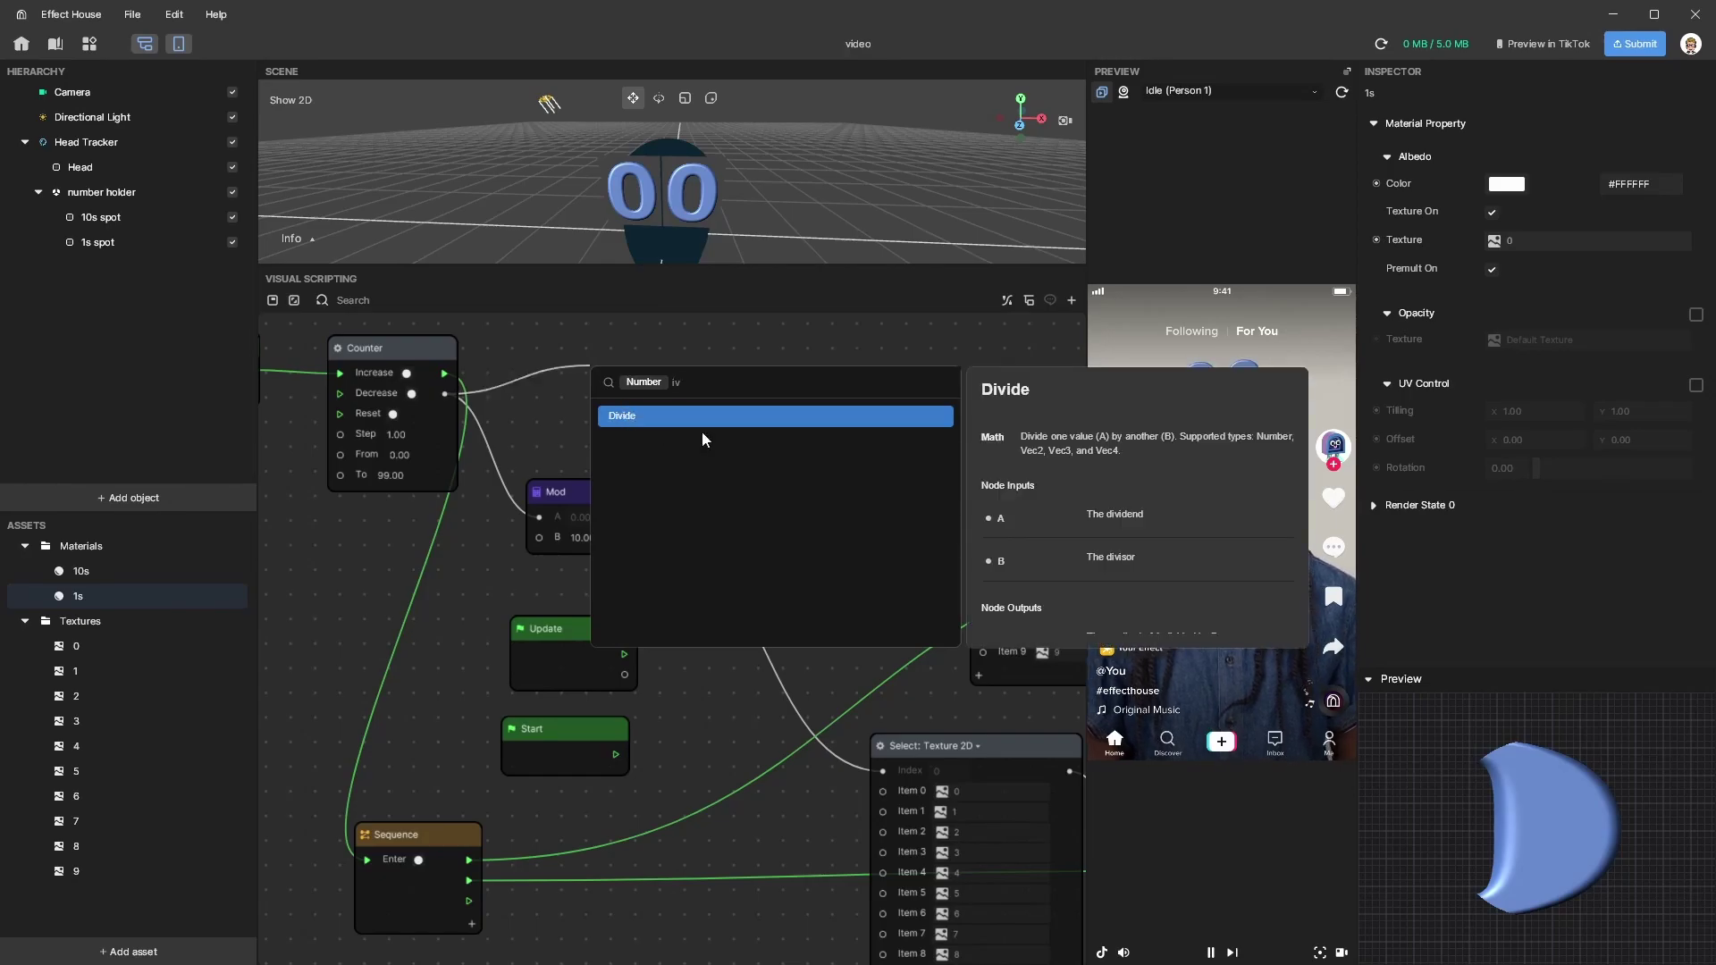
{"action": "left_click", "coordinate": [770, 418]}
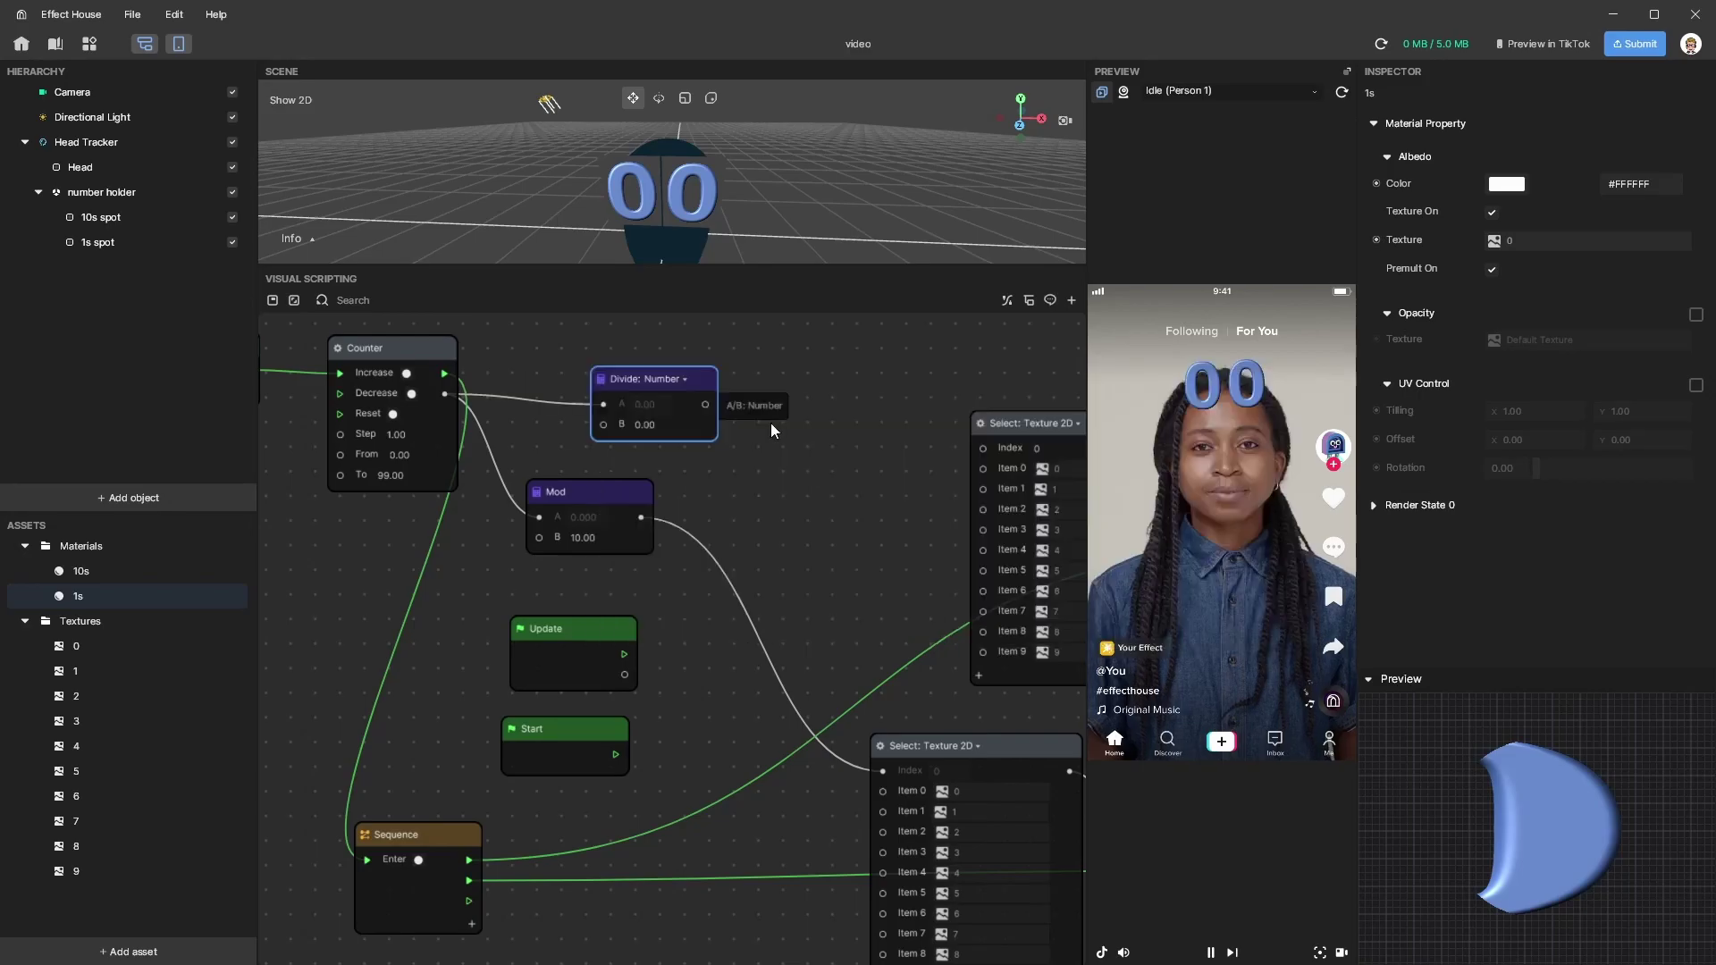
{"action": "left_click", "coordinate": [663, 423]}
{"action": "double_click", "coordinate": [636, 423]}
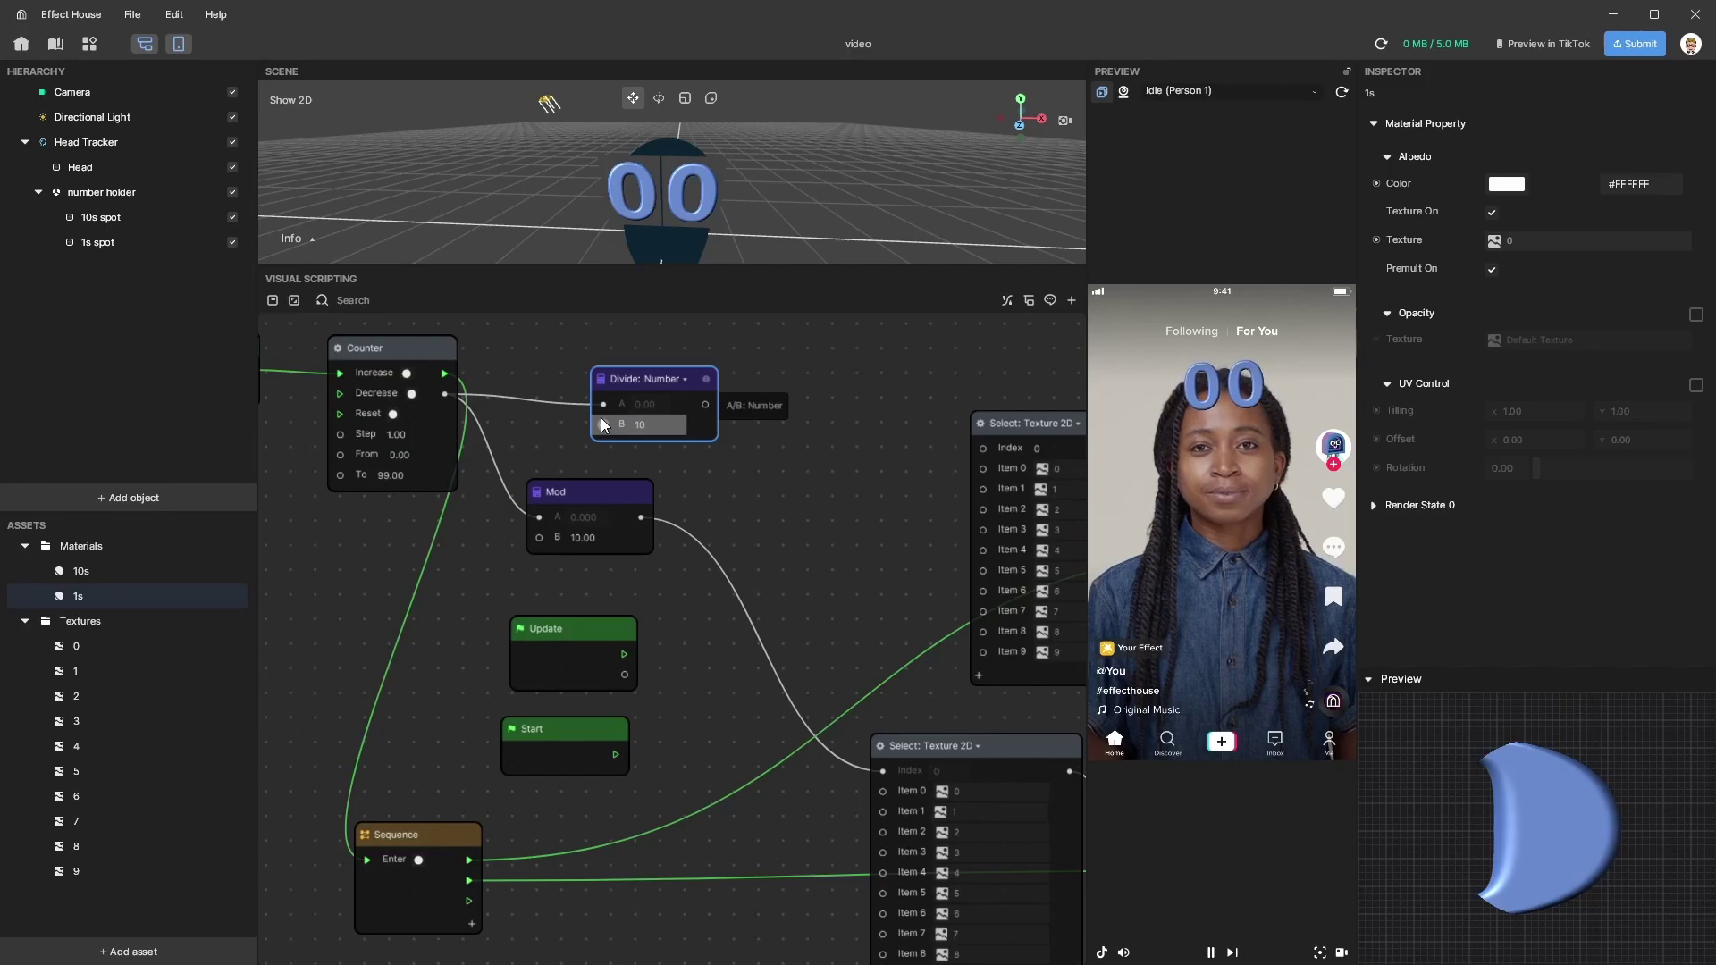
{"action": "type", "text": "10"}
{"action": "key", "text": "Tab"}
{"action": "left_click", "coordinate": [709, 407]}
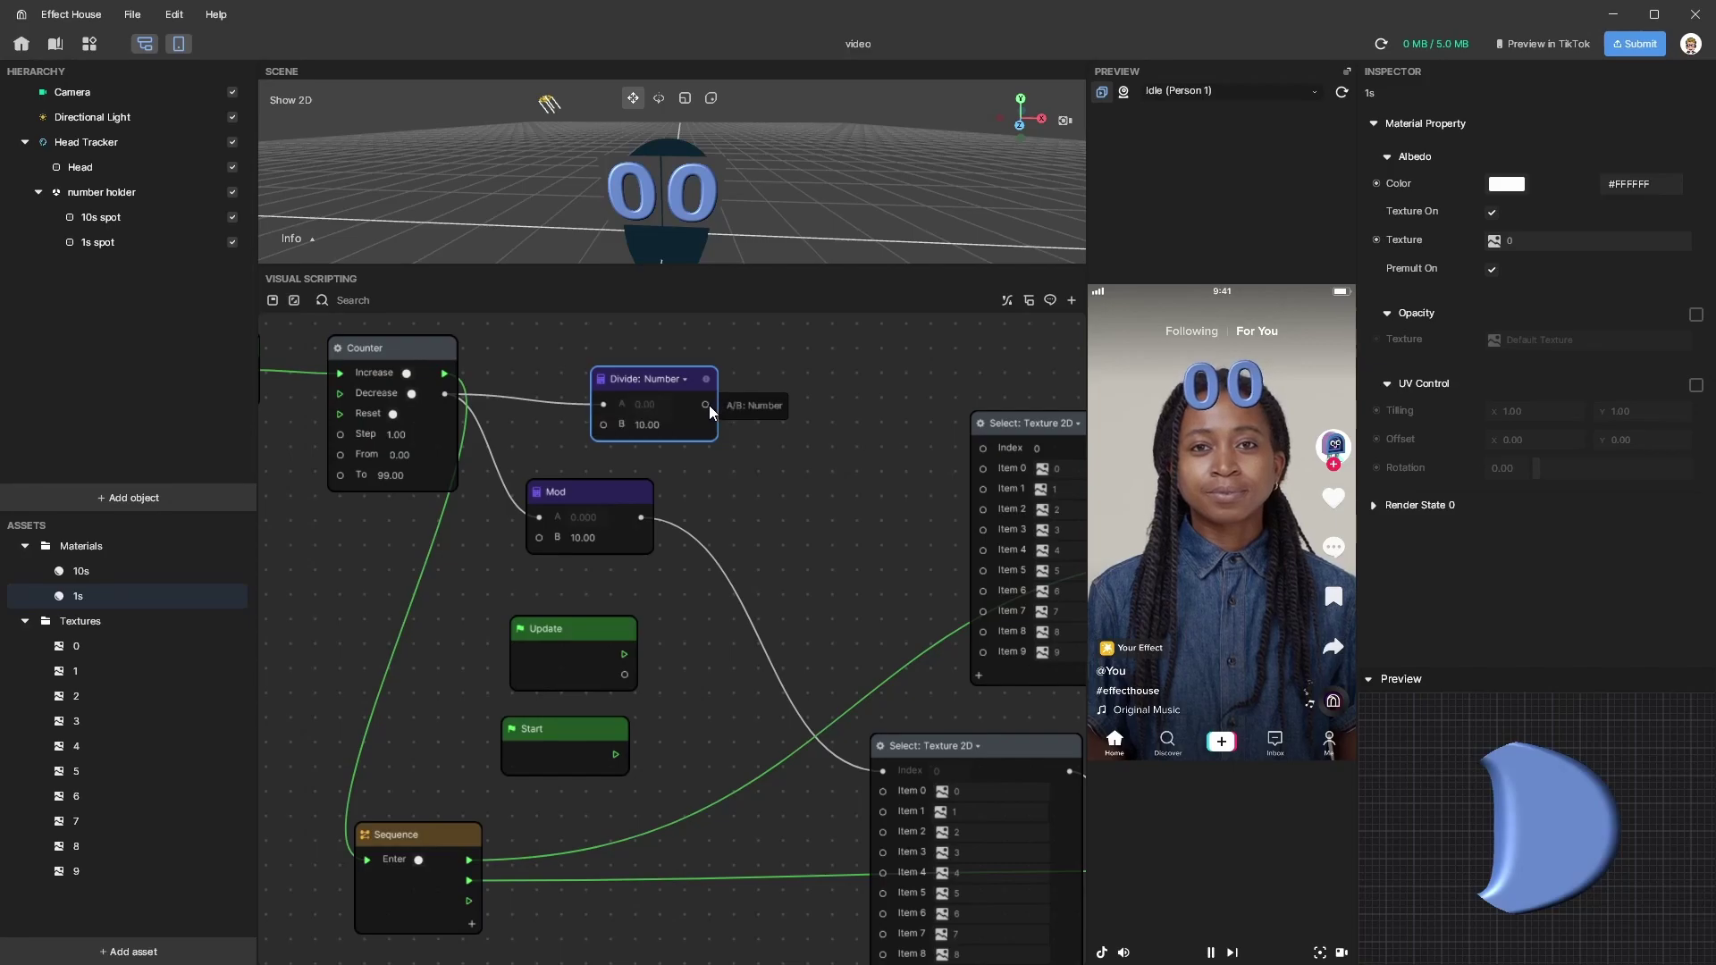
- Add a Mod node fed by the Divide output with B set to 10, and connect it to the upper Select node's Index input
{"action": "left_click_drag", "start_coordinate": [706, 405], "coordinate": [787, 387]}
{"action": "type", "text": "o"}
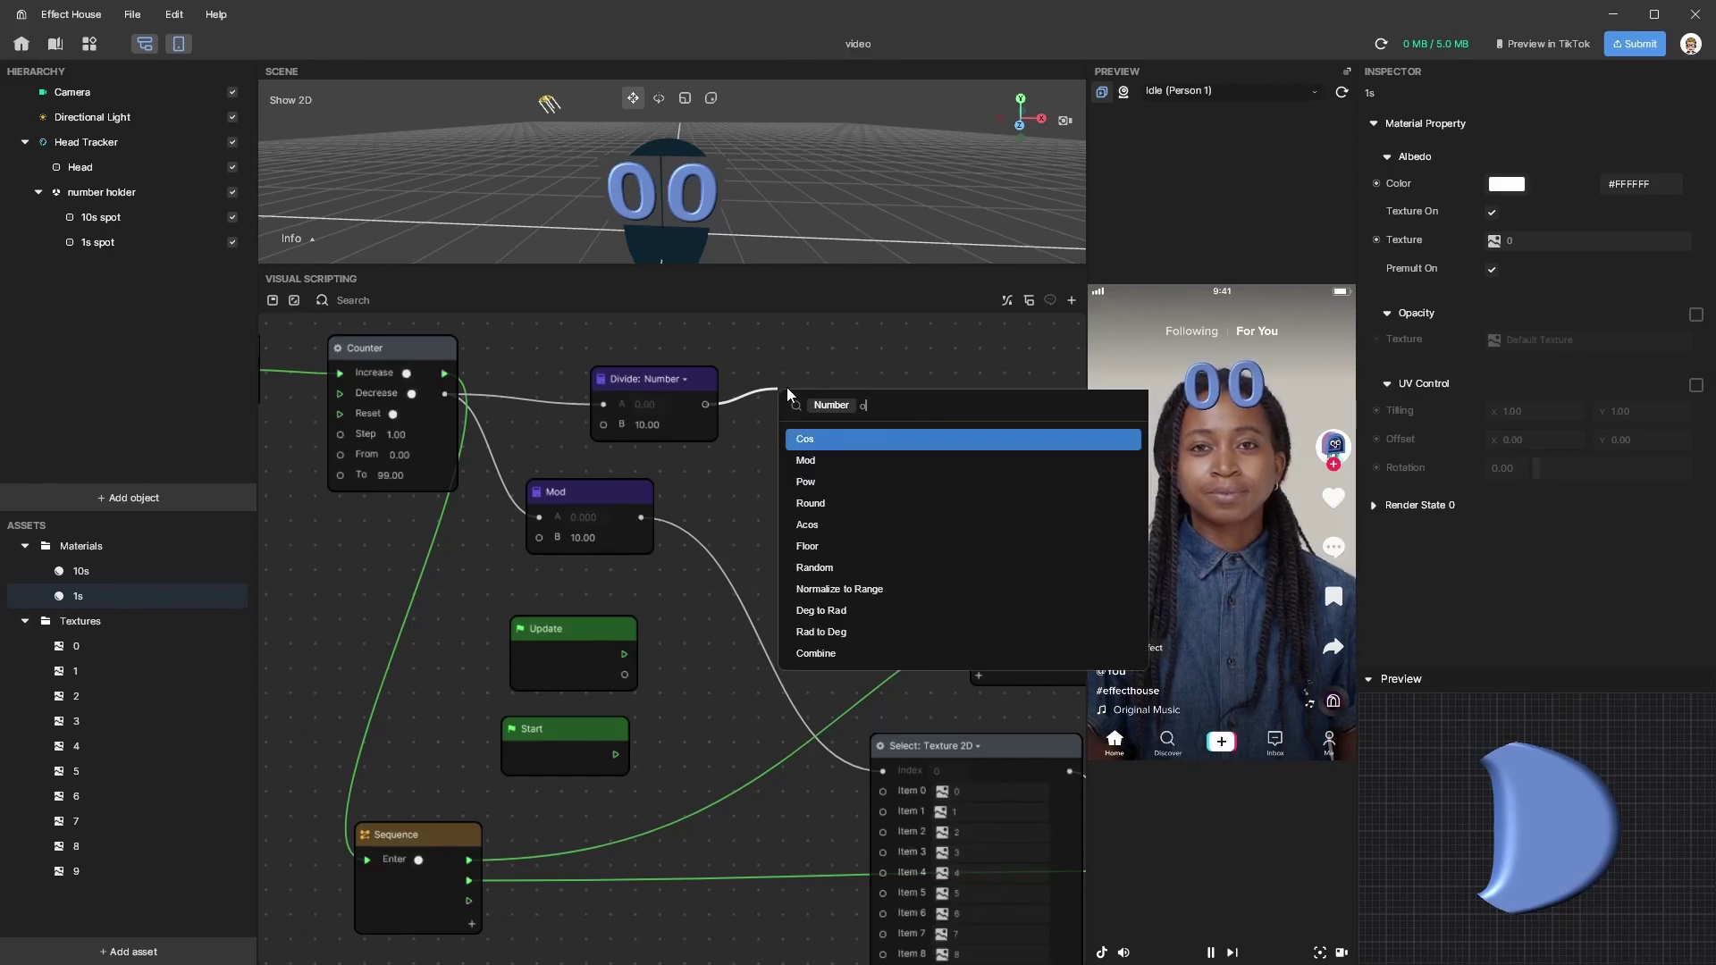
{"action": "key", "text": "Down"}
{"action": "key", "text": "Return"}
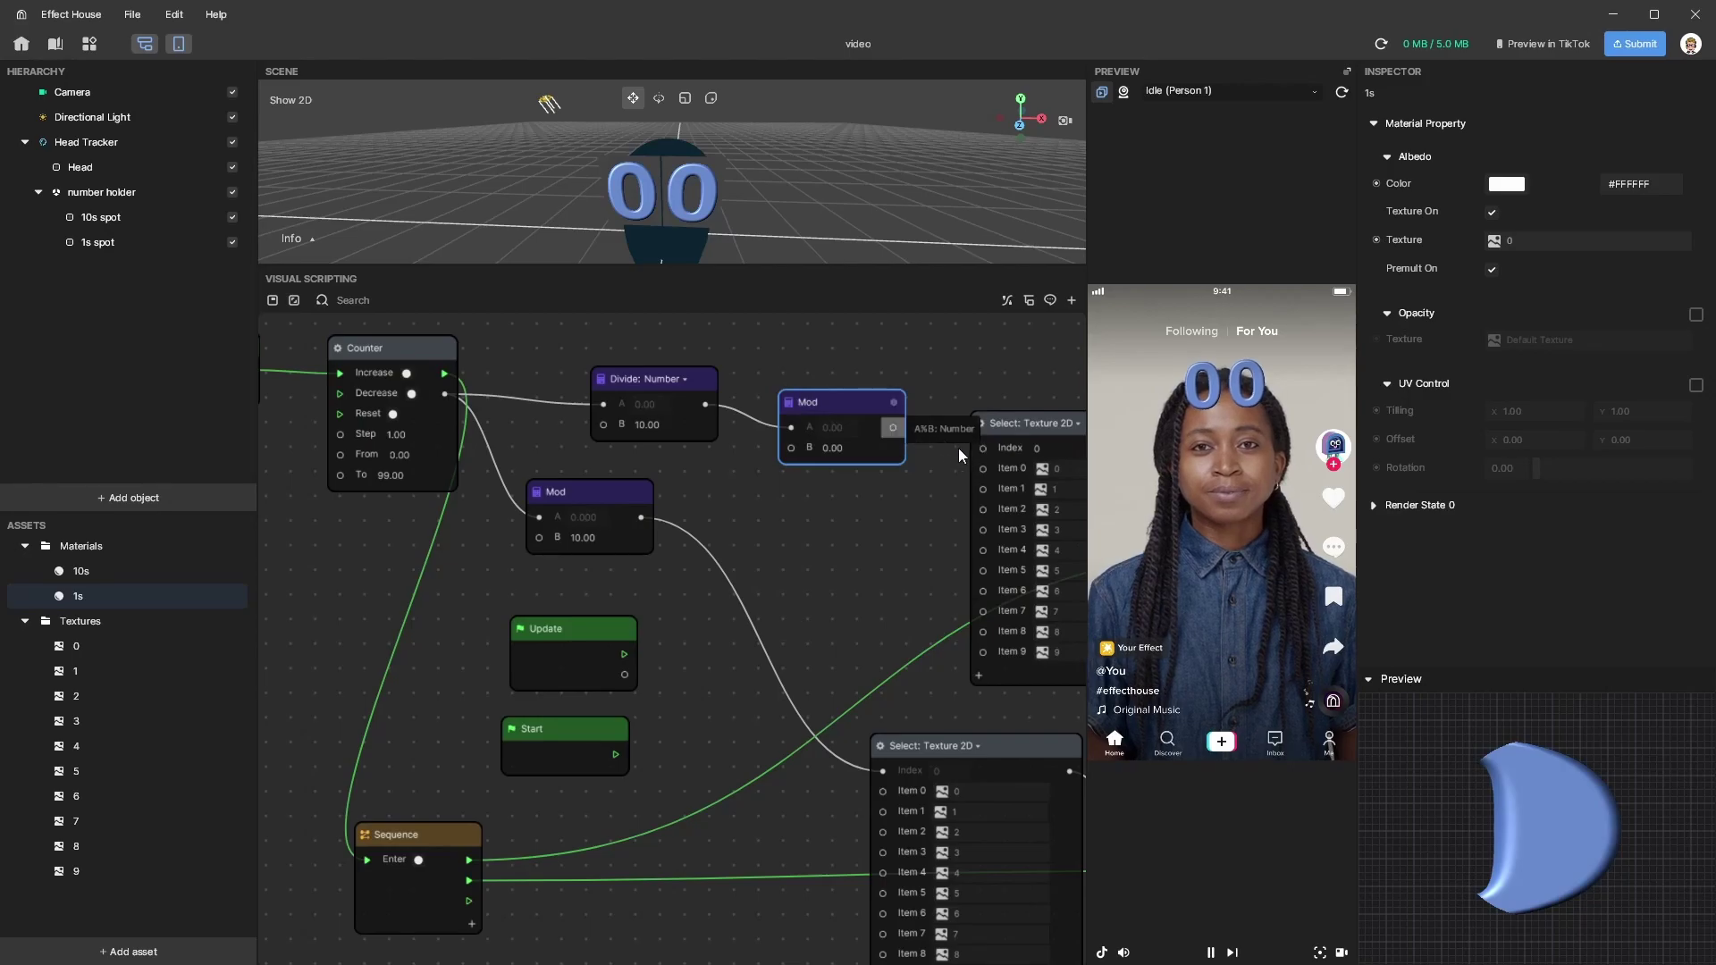
{"action": "left_click_drag", "start_coordinate": [985, 452], "coordinate": [984, 452]}
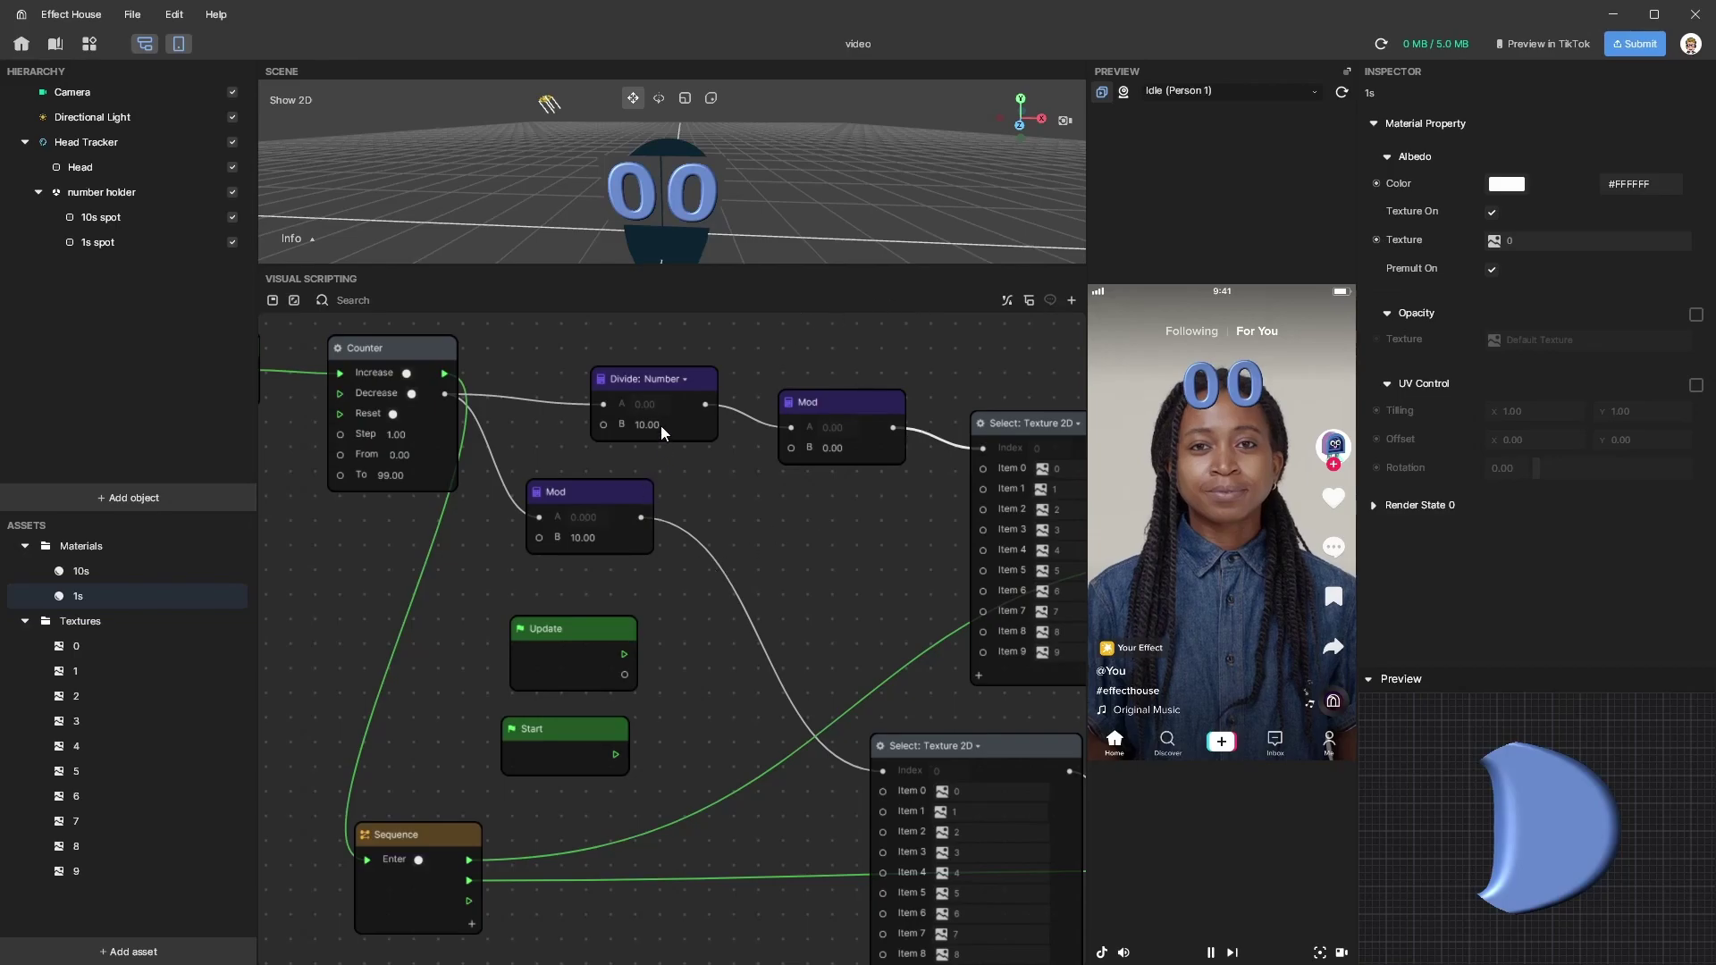
{"action": "left_click", "coordinate": [845, 447]}
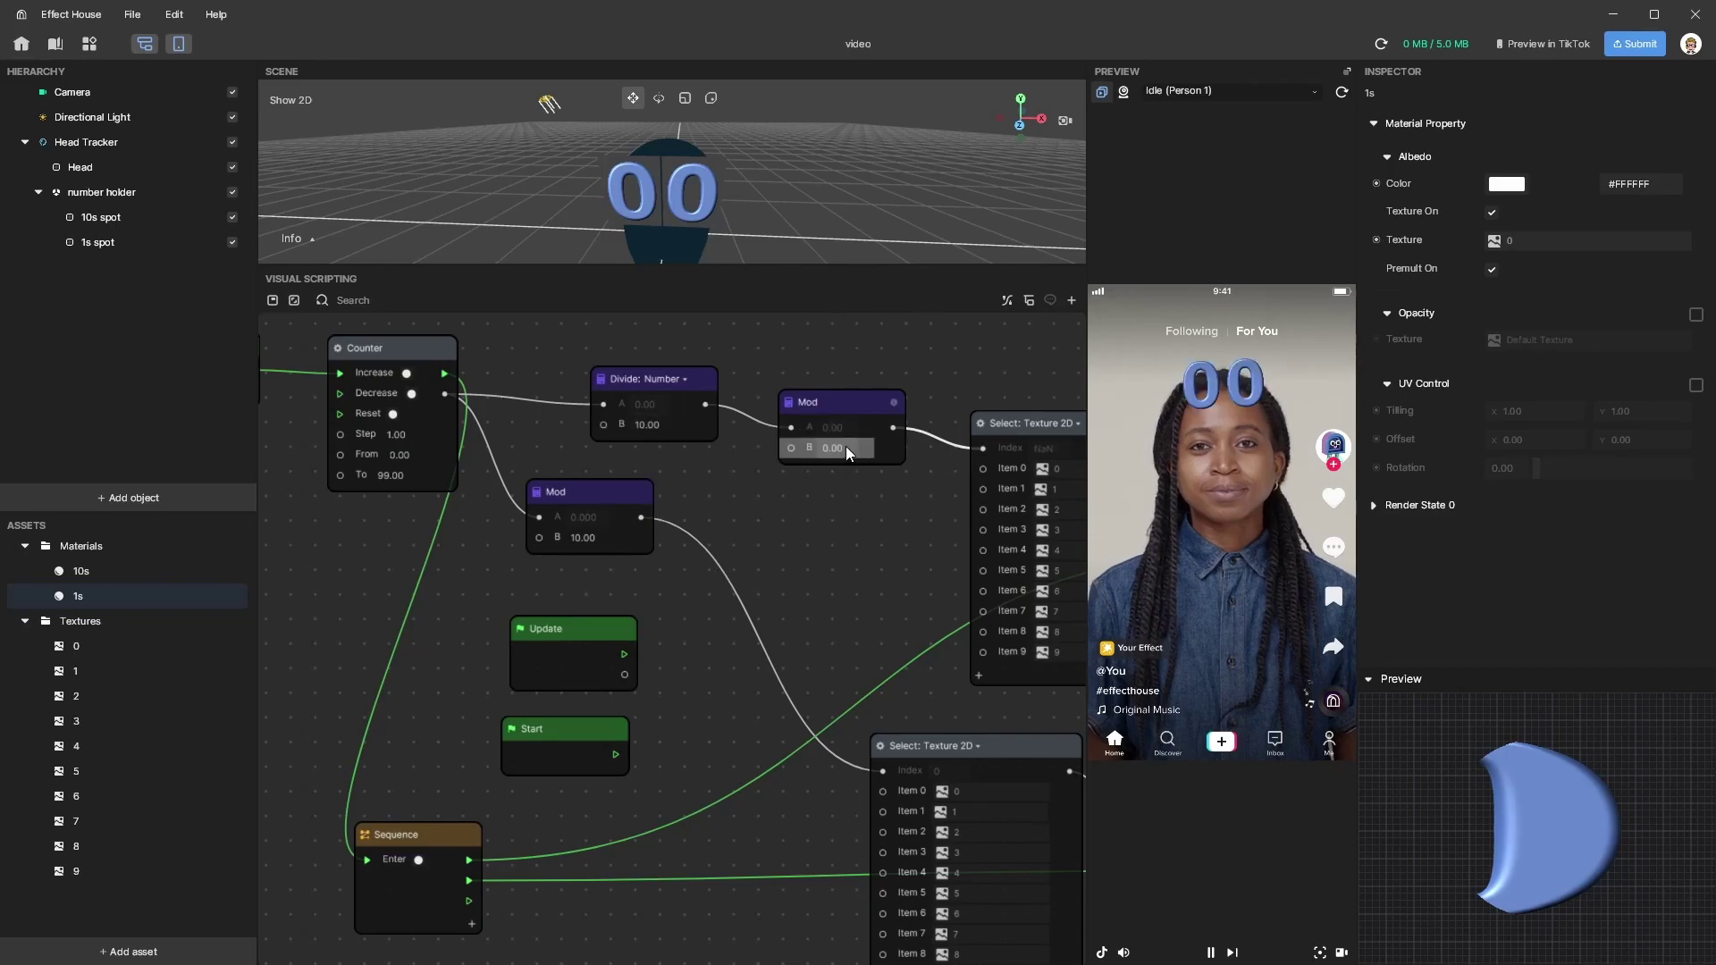
{"action": "type", "text": "10"}
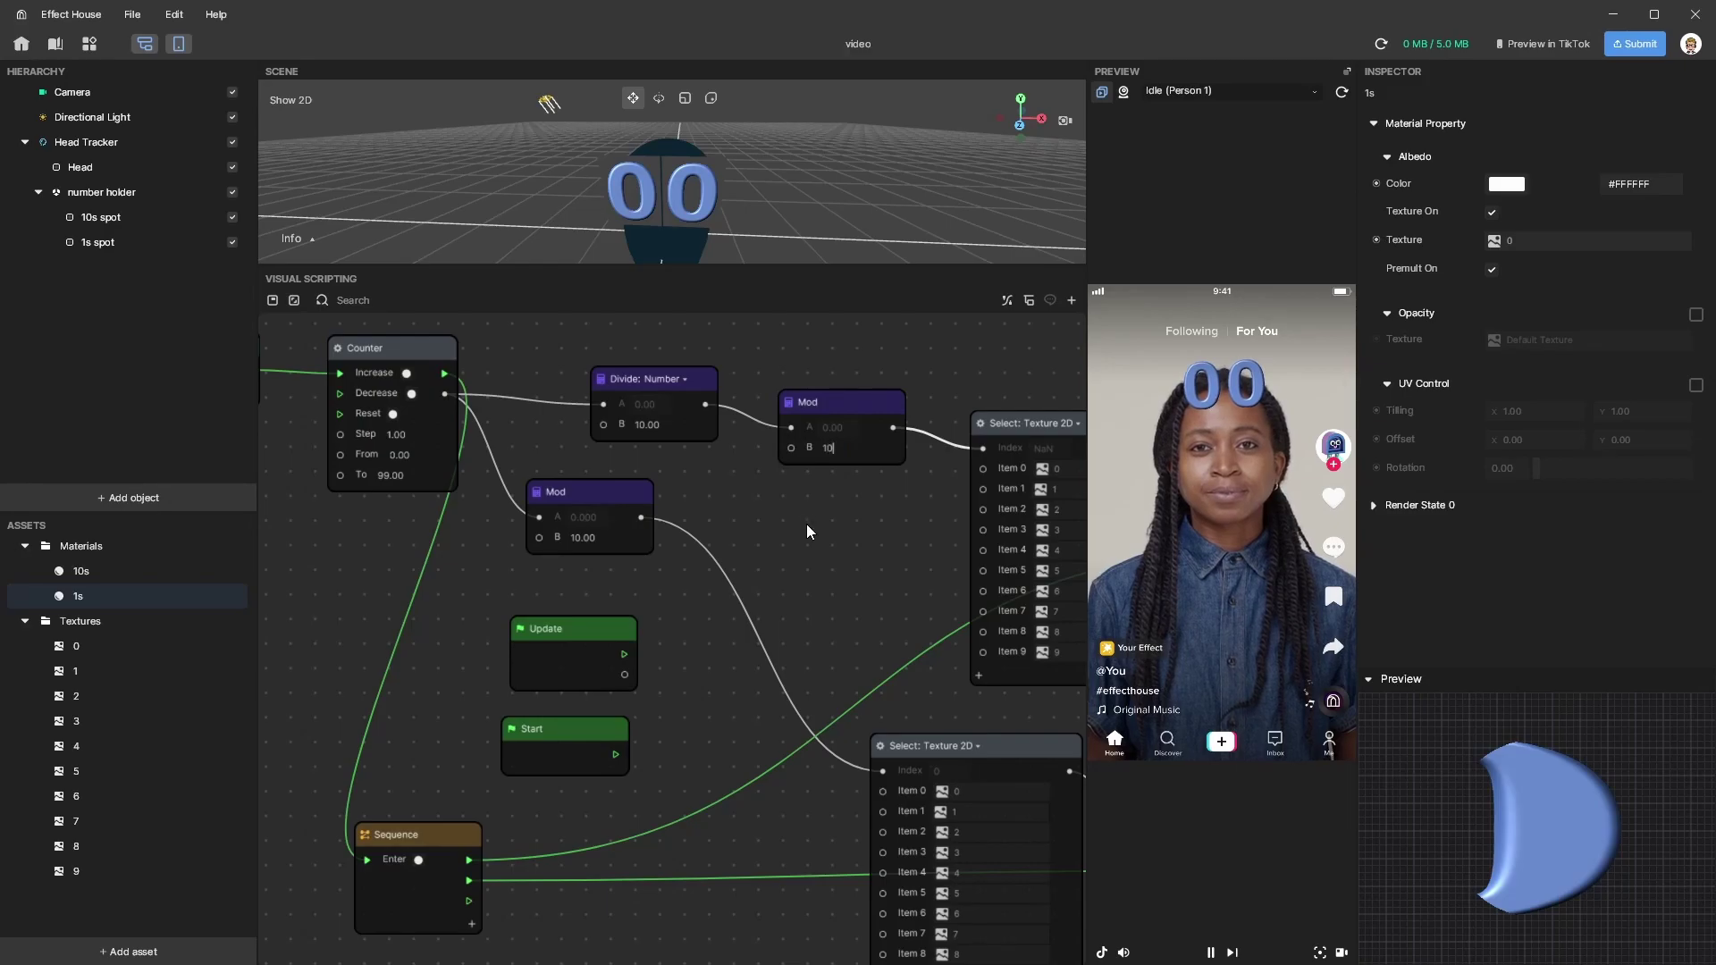
{"action": "key", "text": "Return"}
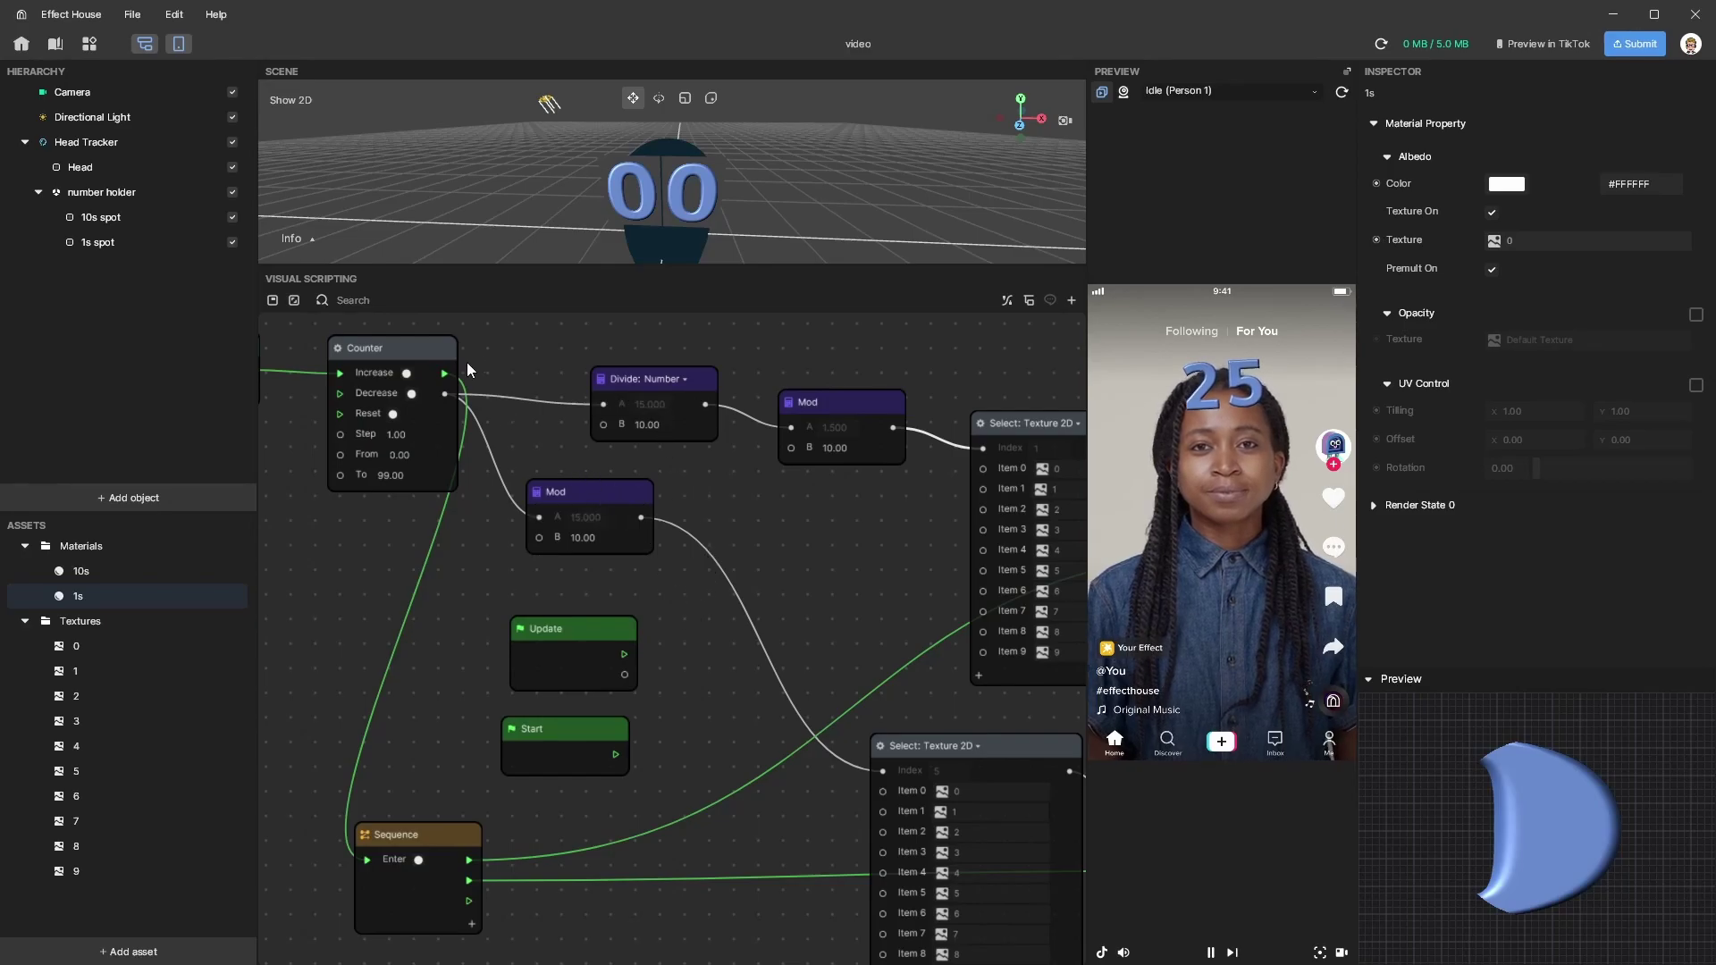
- Spread out the Counter, Divide and both Mod nodes to make room between the Counter and the Divide node
{"action": "left_click", "coordinate": [401, 351]}
{"action": "left_click_drag", "start_coordinate": [402, 357], "coordinate": [329, 364]}
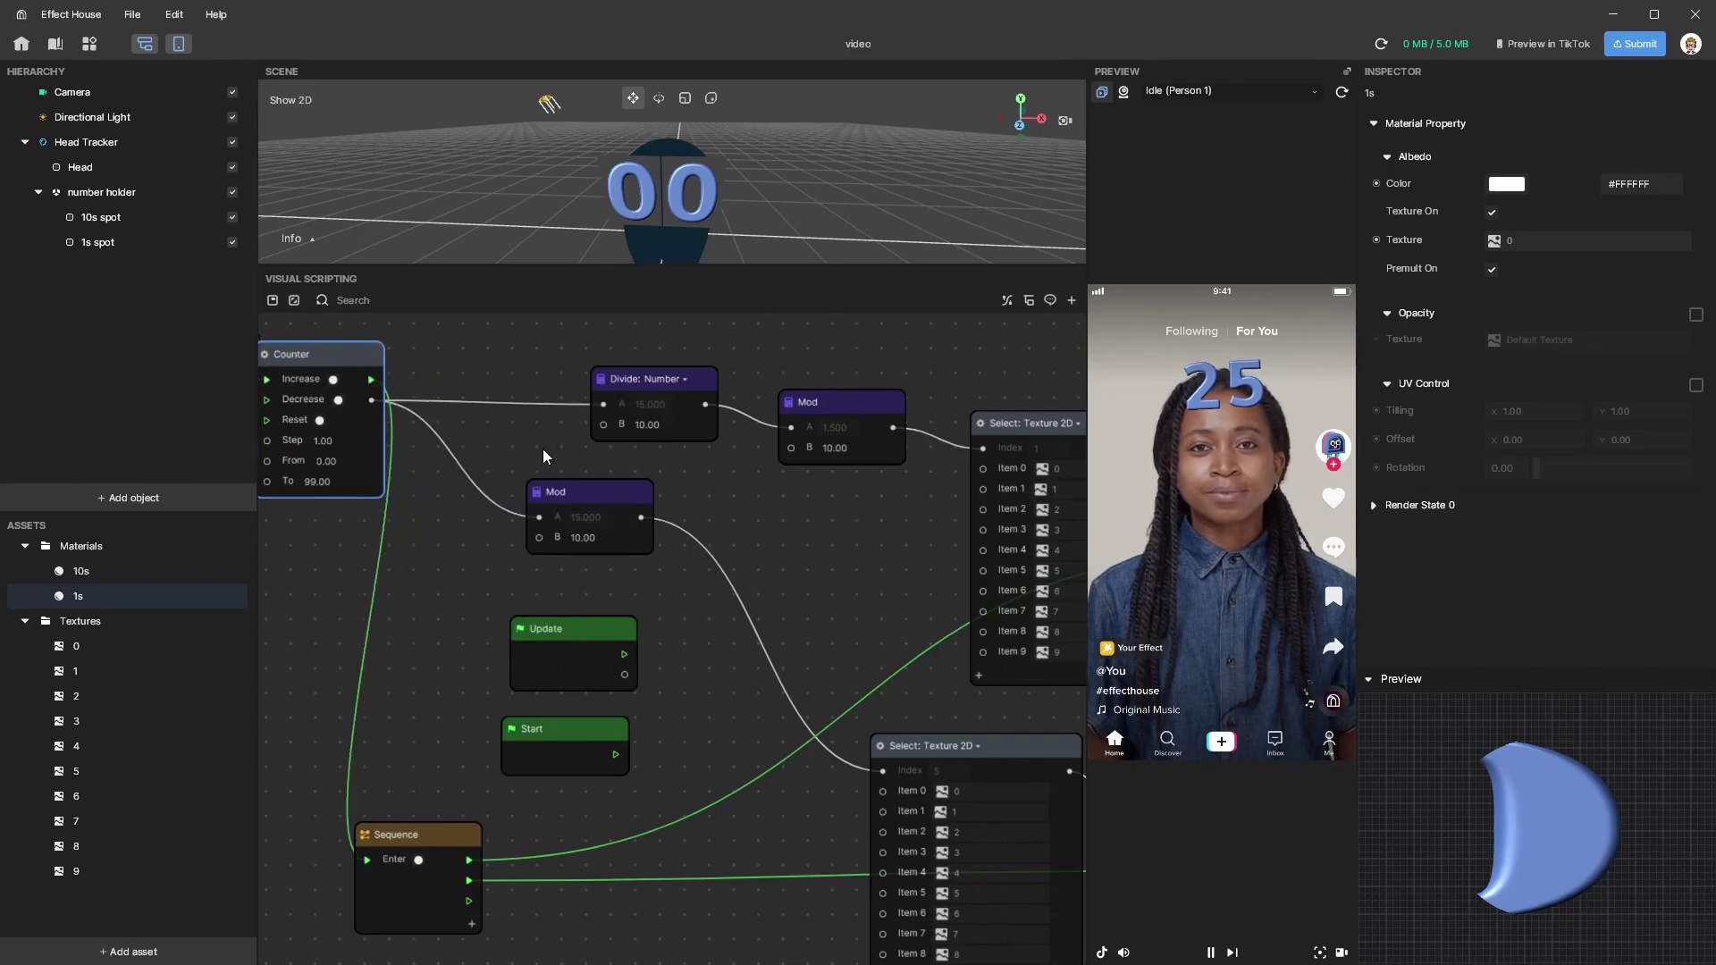
{"action": "left_click_drag", "start_coordinate": [554, 497], "coordinate": [452, 500]}
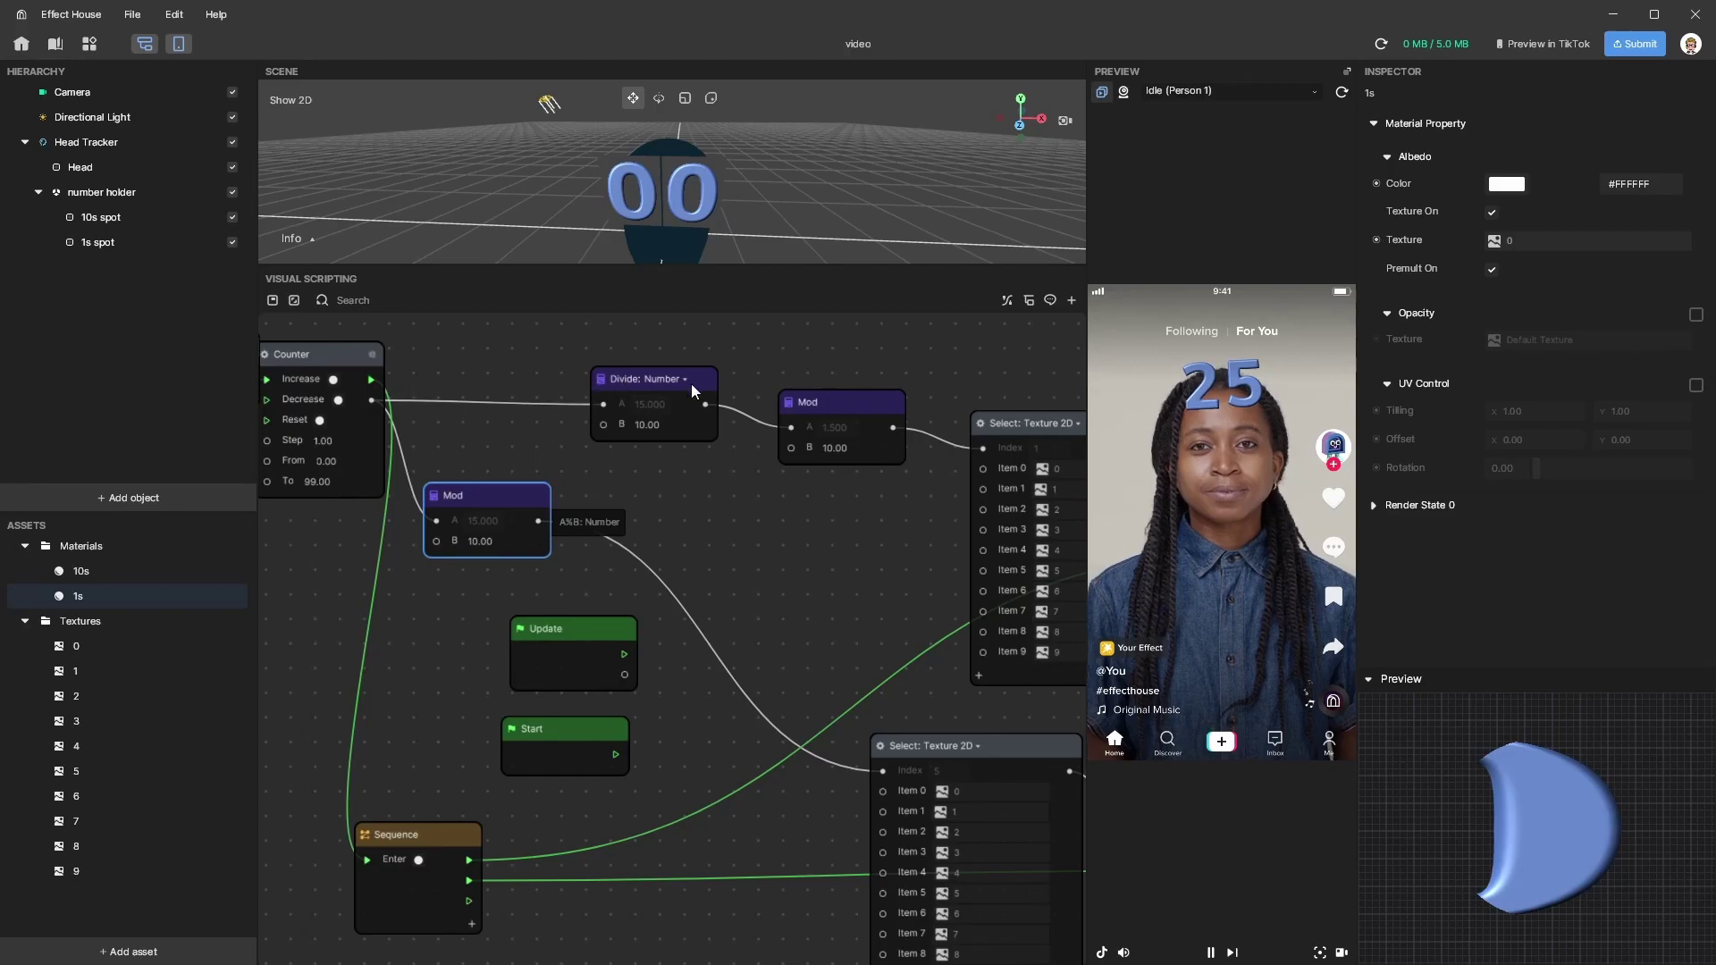
{"action": "left_click_drag", "start_coordinate": [829, 402], "coordinate": [901, 382]}
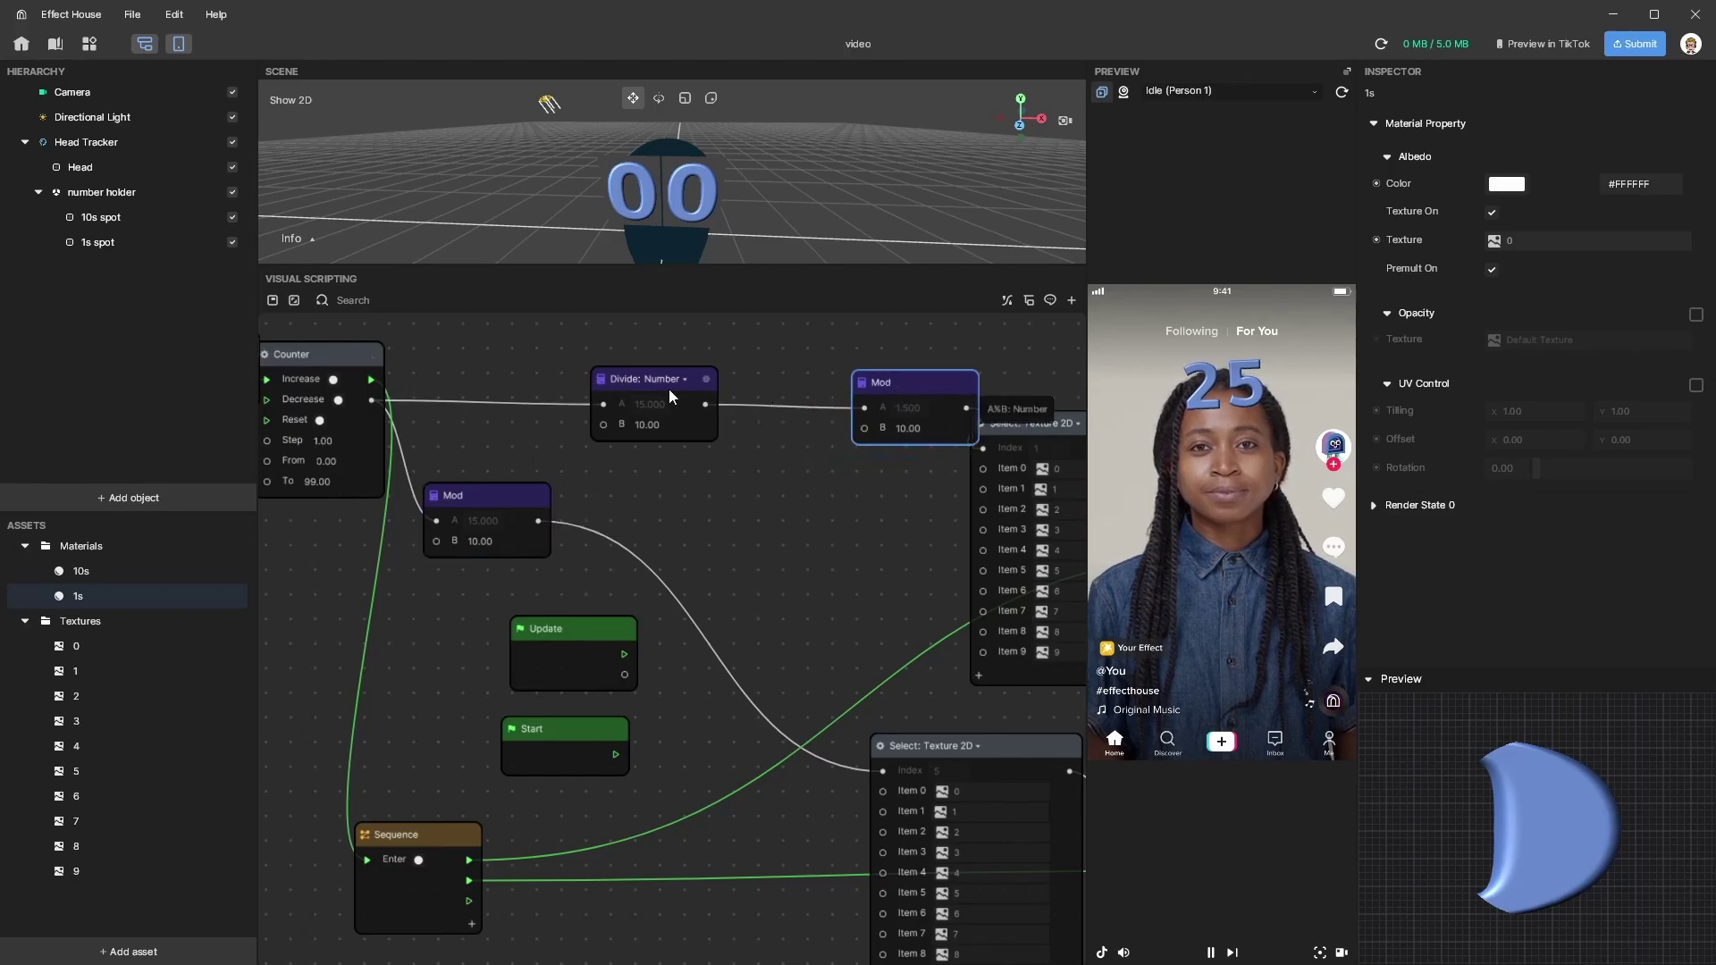
{"action": "left_click_drag", "start_coordinate": [636, 378], "coordinate": [719, 371]}
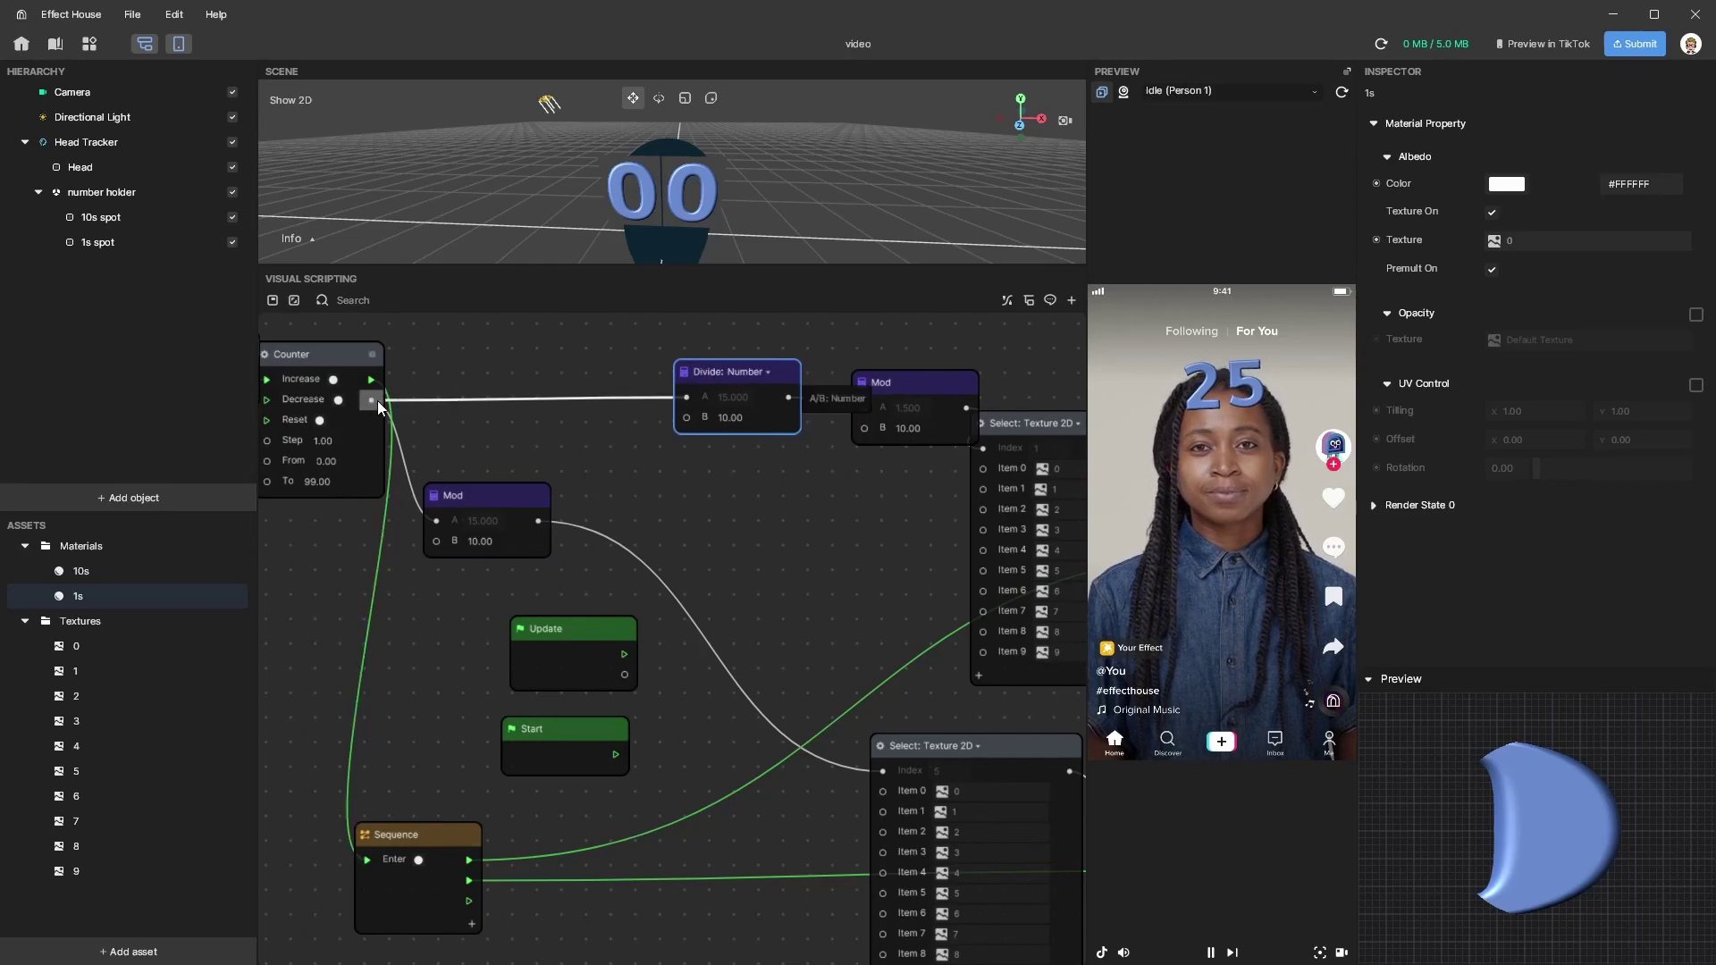
- Add a Subtract node taking the Counter's Current output minus the lower Mod output, and feed its result into the Divide node's A input
{"action": "left_click_drag", "start_coordinate": [500, 359], "coordinate": [536, 354]}
{"action": "type", "text": "ub"}
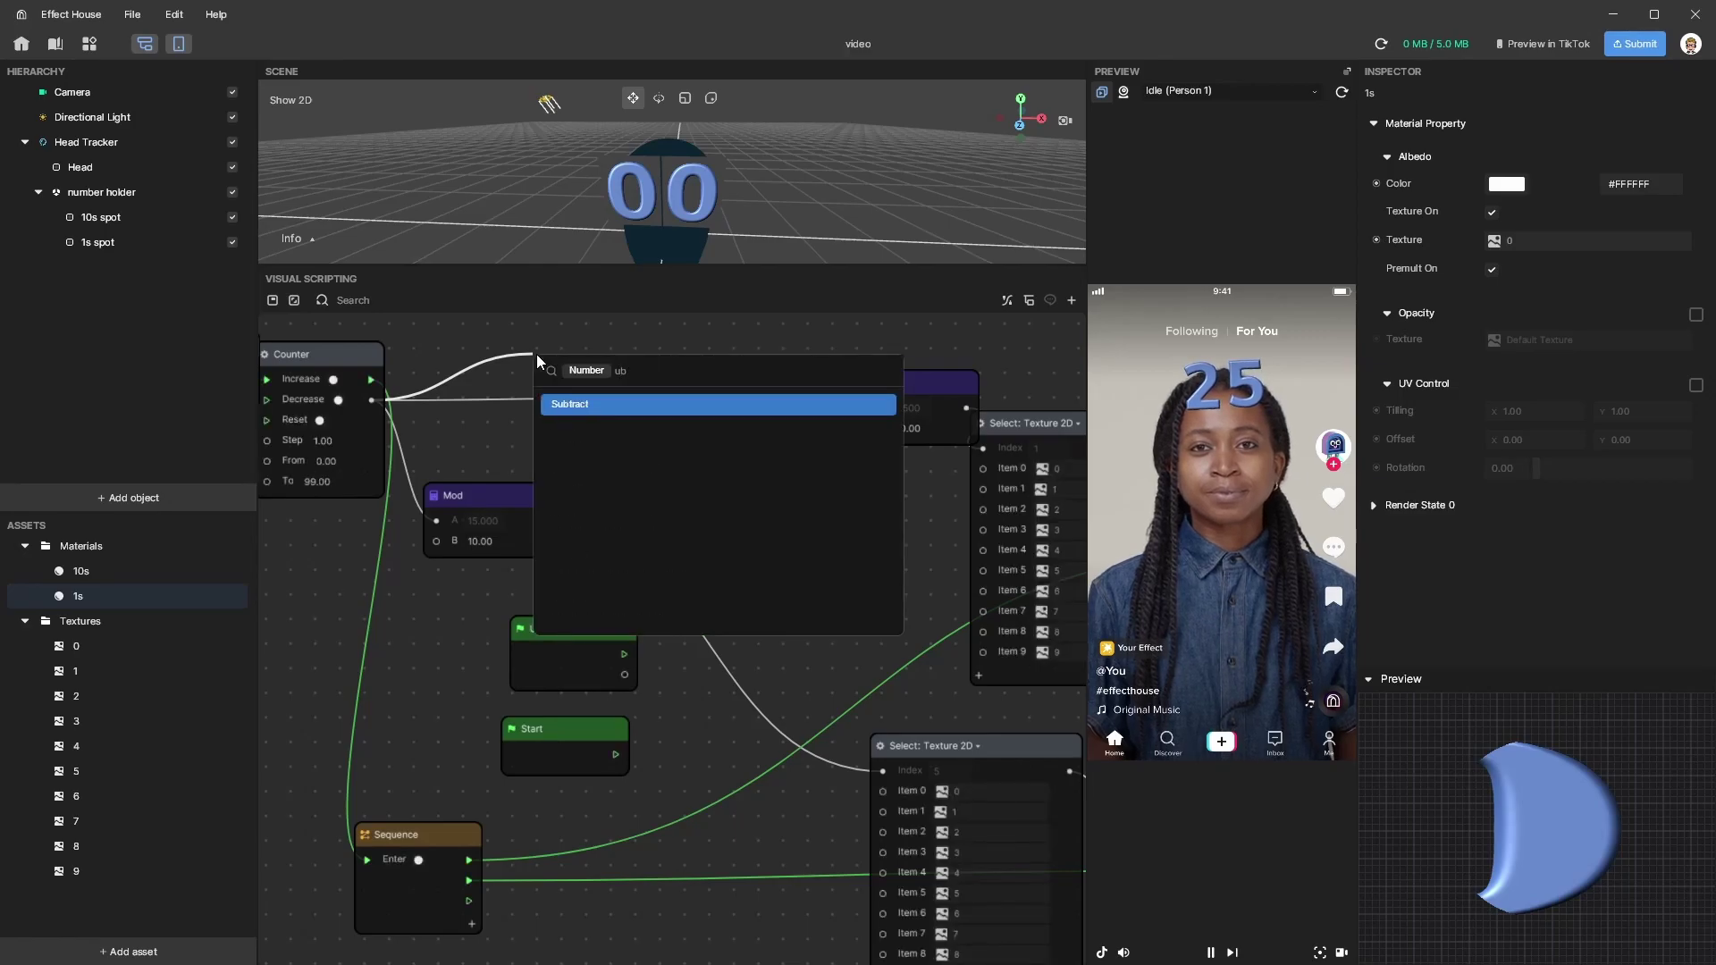
{"action": "key", "text": "Return"}
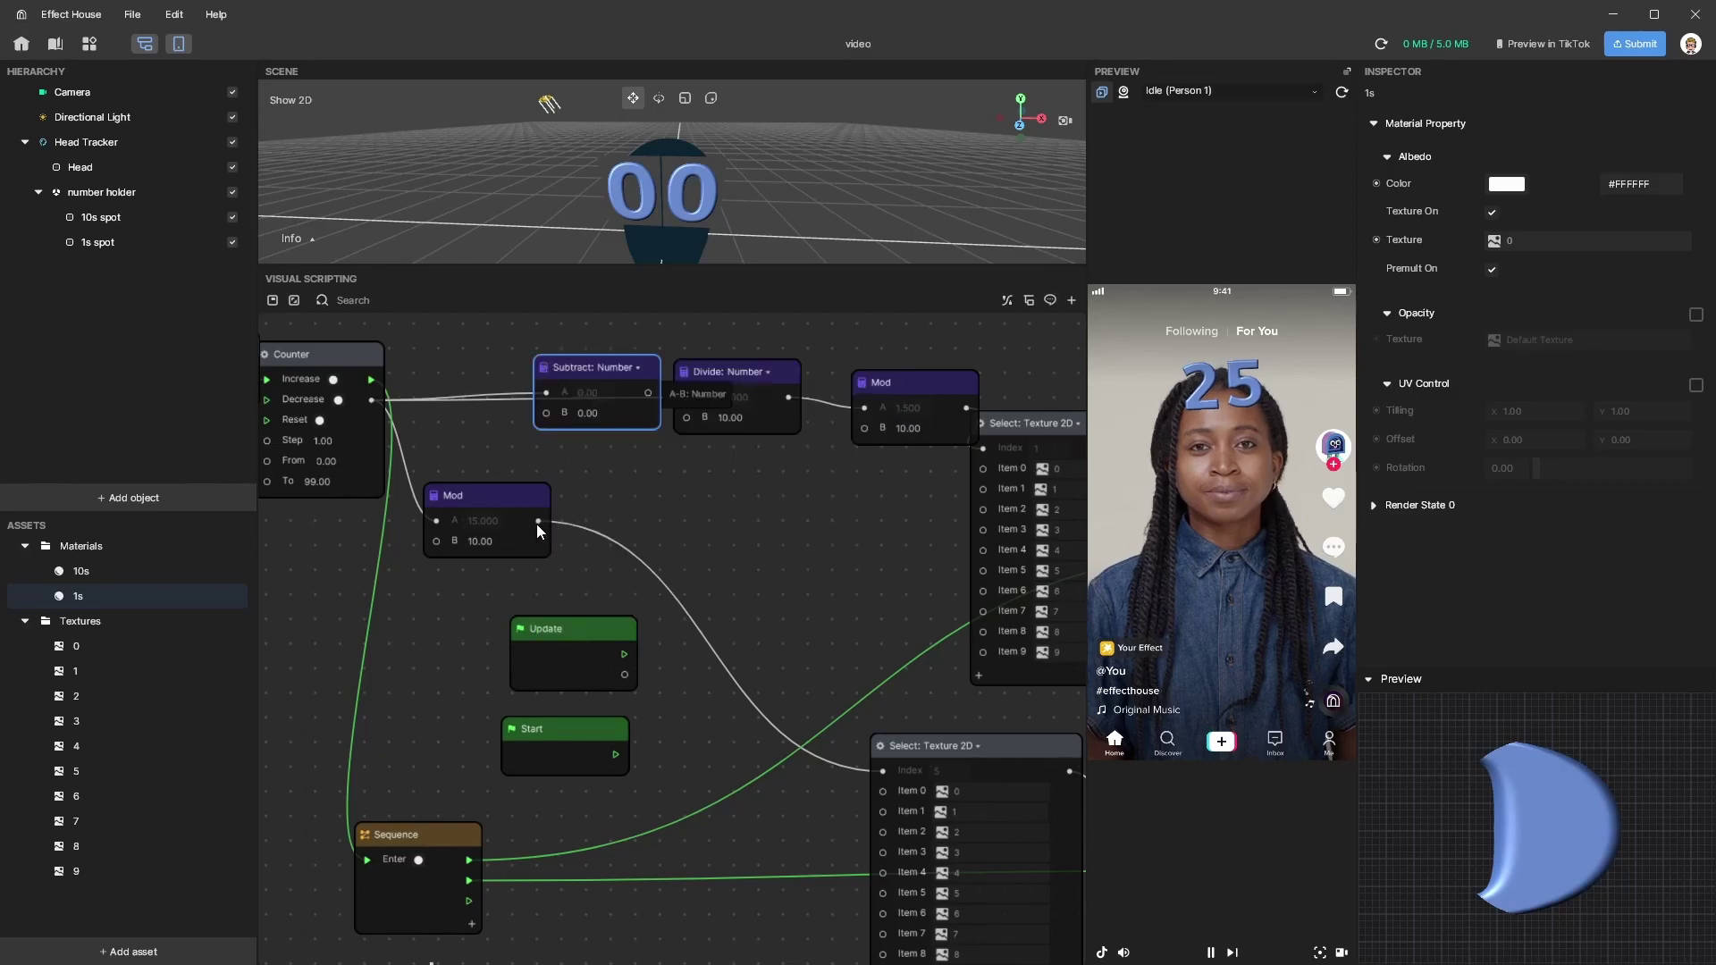
{"action": "left_click_drag", "start_coordinate": [539, 520], "coordinate": [544, 416]}
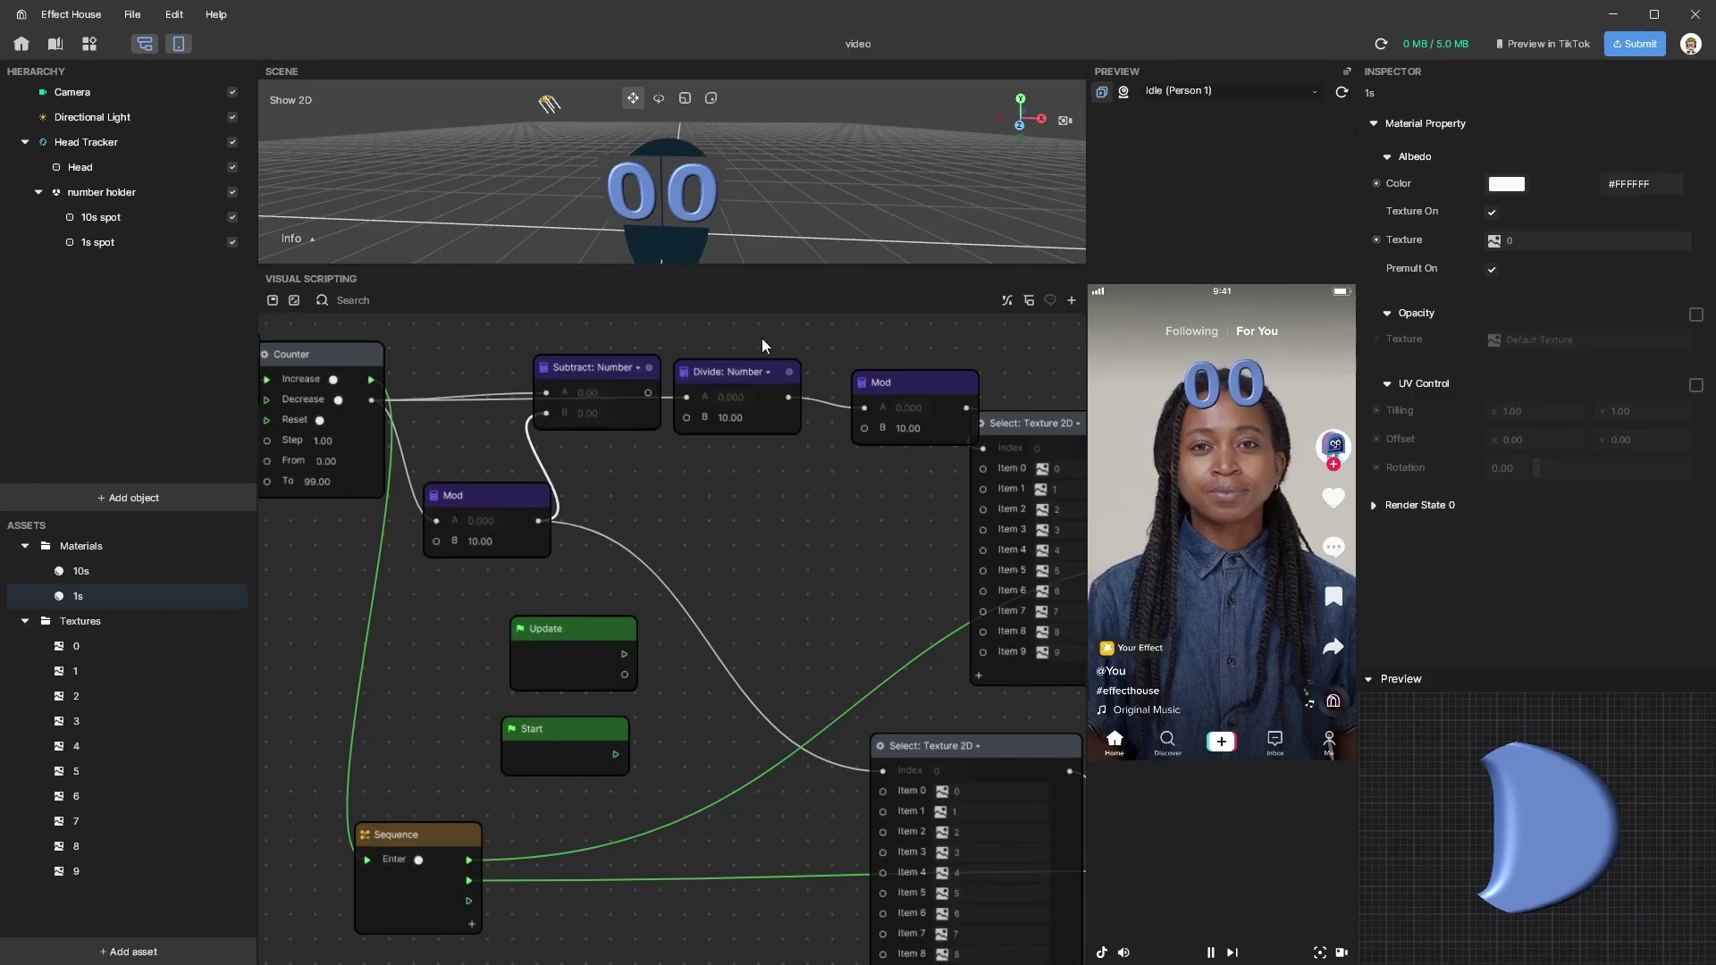
{"action": "mouse_move", "coordinate": [720, 371]}
{"action": "left_mouse_down"}
{"action": "mouse_move", "coordinate": [774, 330]}
{"action": "mouse_move", "coordinate": [738, 355]}
{"action": "left_mouse_up"}
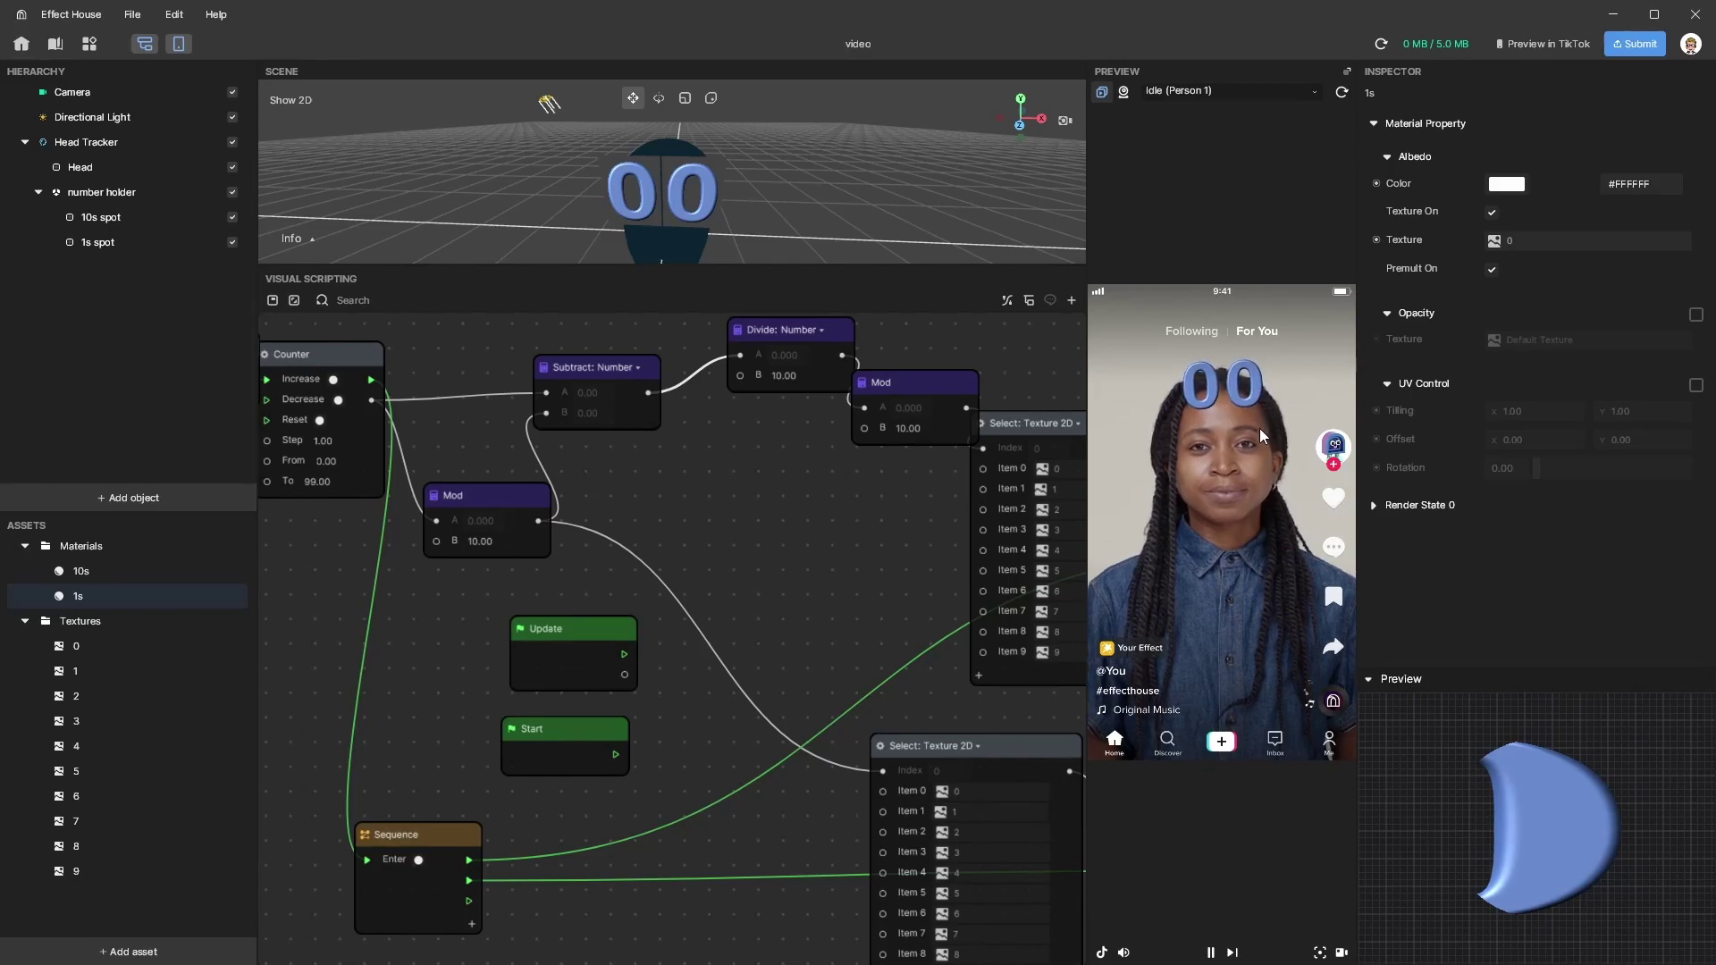
{"action": "left_click_drag", "start_coordinate": [775, 329], "coordinate": [741, 342]}
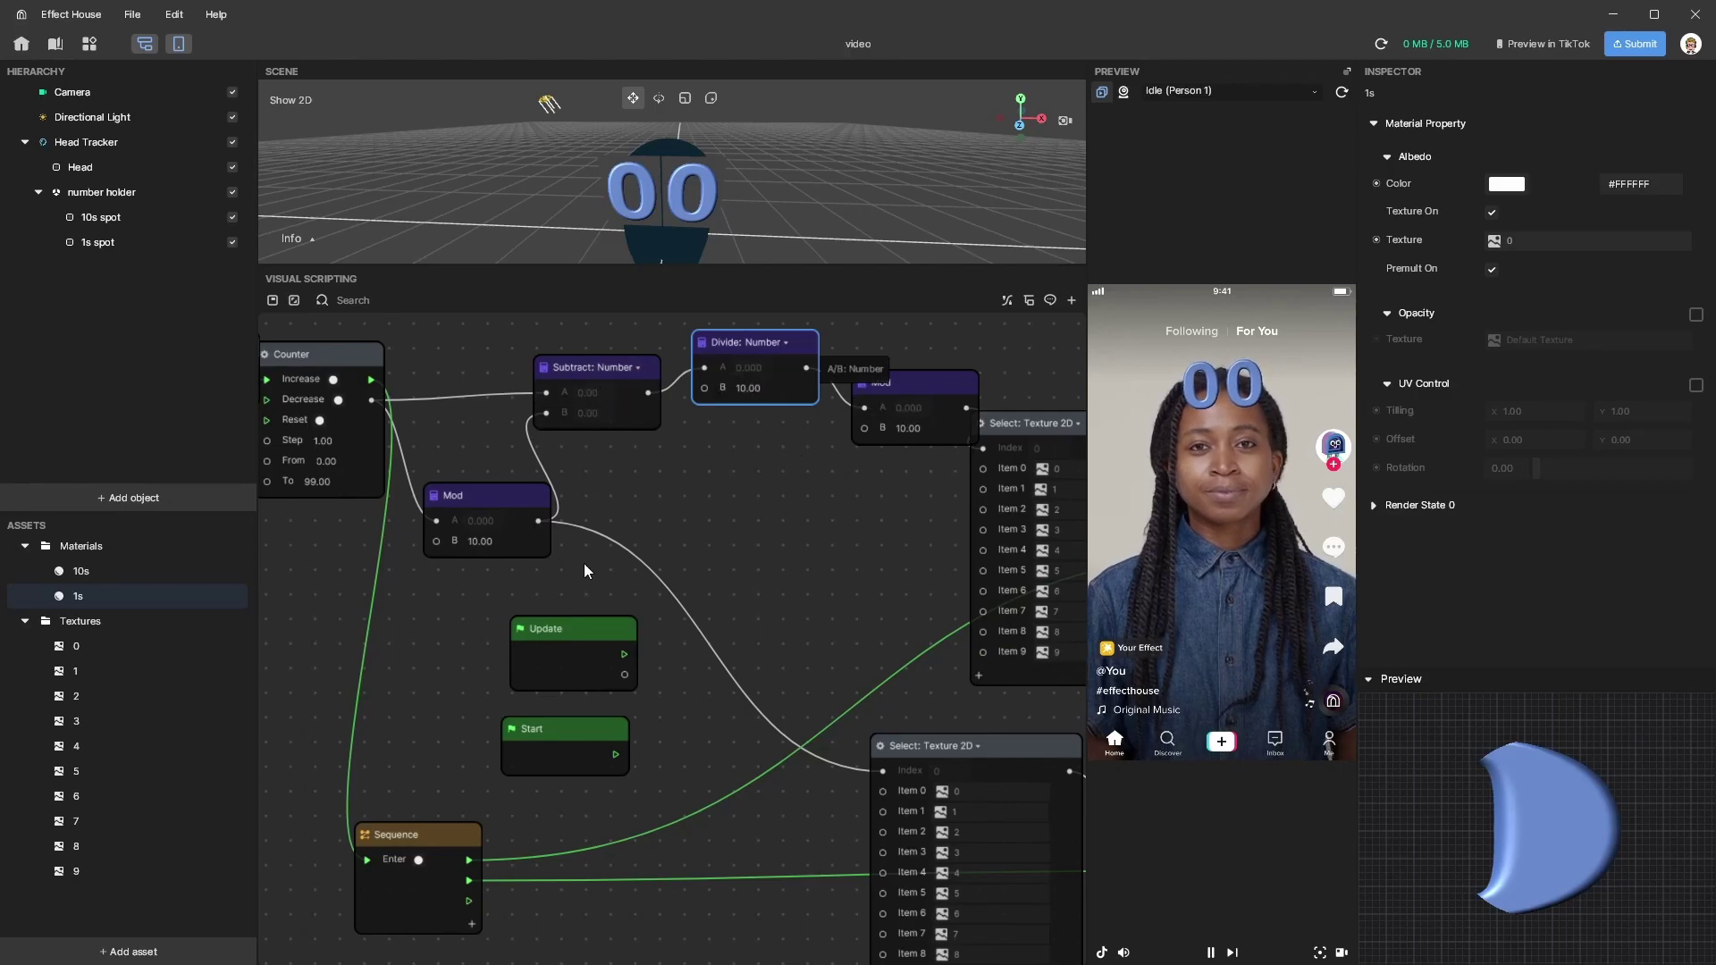
- Test the two-digit counter by tapping repeatedly on the preview
{"action": "left_click", "coordinate": [1221, 437]}
{"action": "left_click", "coordinate": [1215, 422]}
{"action": "left_click", "coordinate": [1215, 422]}
{"action": "left_click", "coordinate": [1214, 420]}
{"action": "left_click", "coordinate": [1214, 420]}
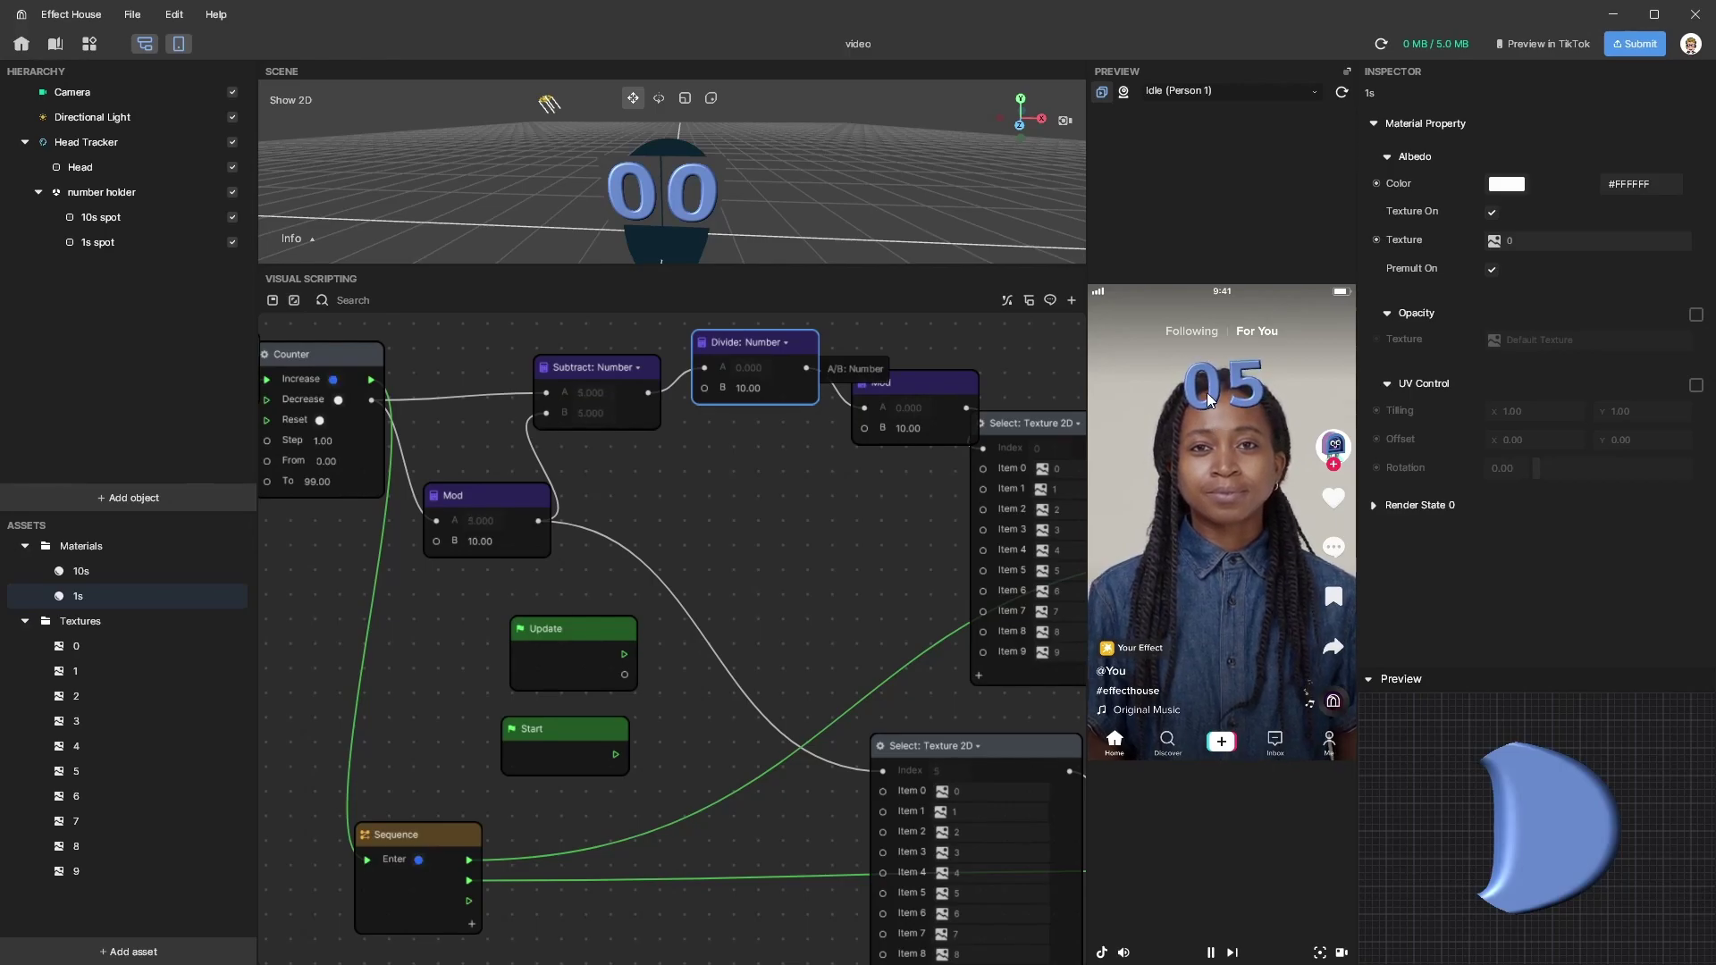
{"action": "left_click", "coordinate": [1202, 415]}
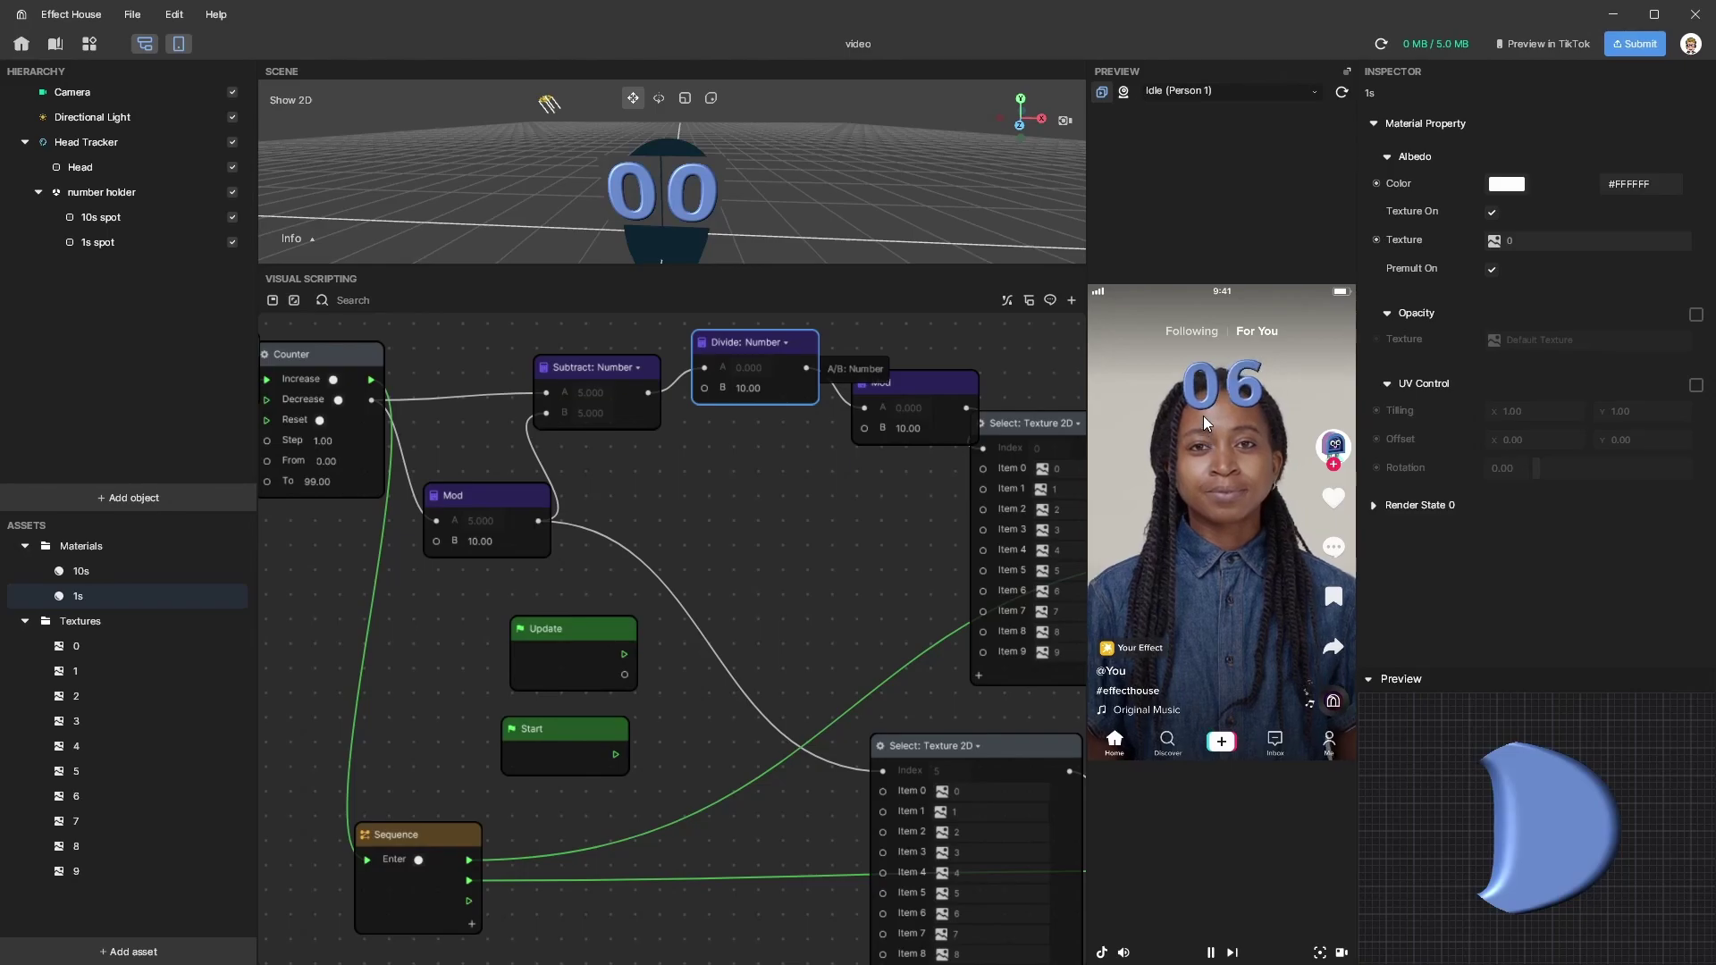
{"action": "left_click", "coordinate": [1203, 408]}
{"action": "left_click", "coordinate": [1205, 405]}
{"action": "left_click", "coordinate": [1205, 402]}
{"action": "left_click", "coordinate": [1208, 394]}
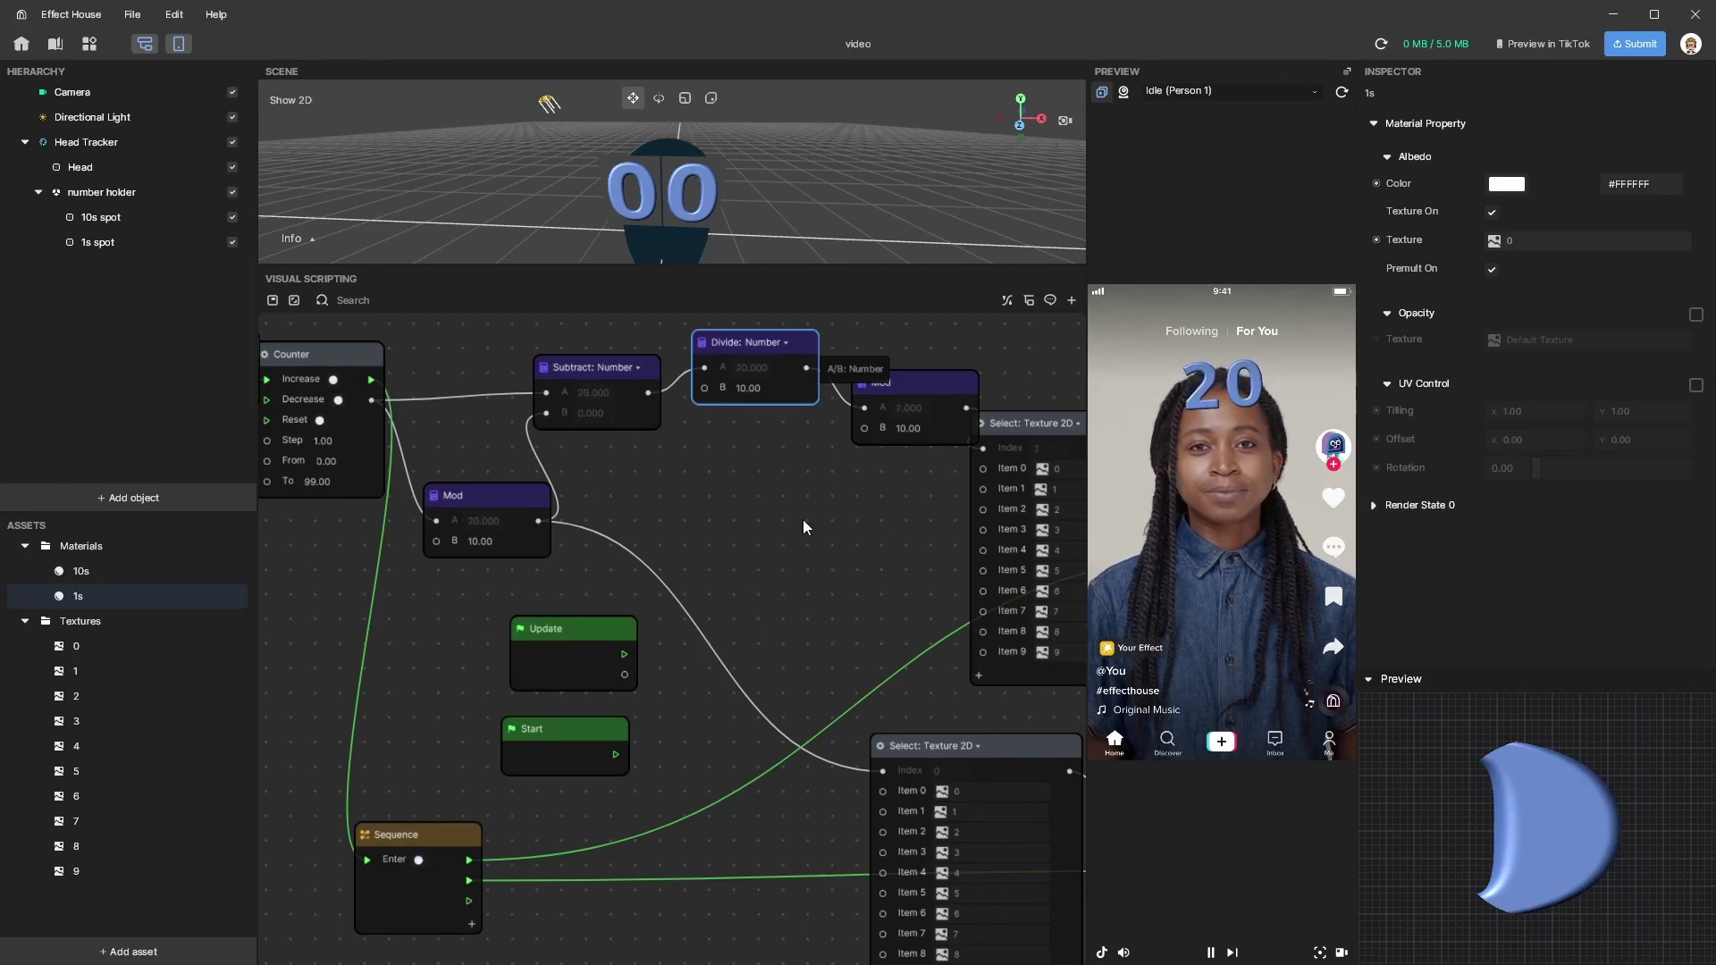
- Move the Screen Tap and Counter nodes apart so that they no longer overlap and sit clear of the math nodes
{"action": "scroll", "coordinate": [643, 485], "scroll_direction": "left", "scroll_amount": 5}
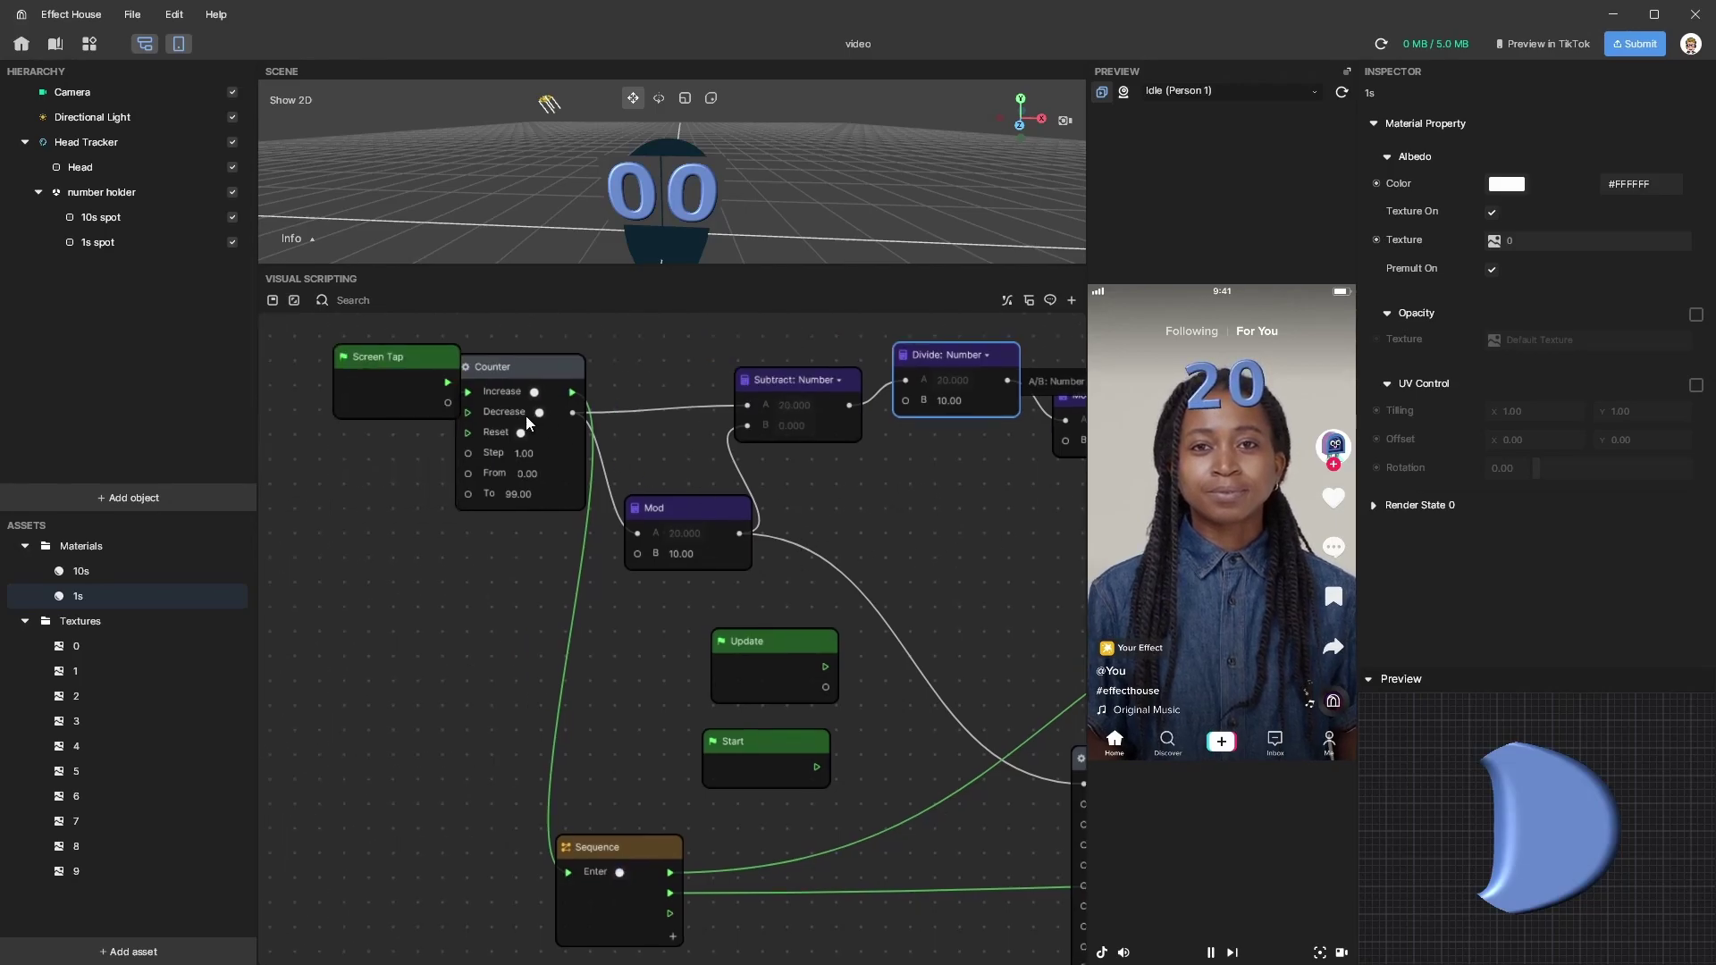
{"action": "left_click_drag", "start_coordinate": [430, 366], "coordinate": [331, 399]}
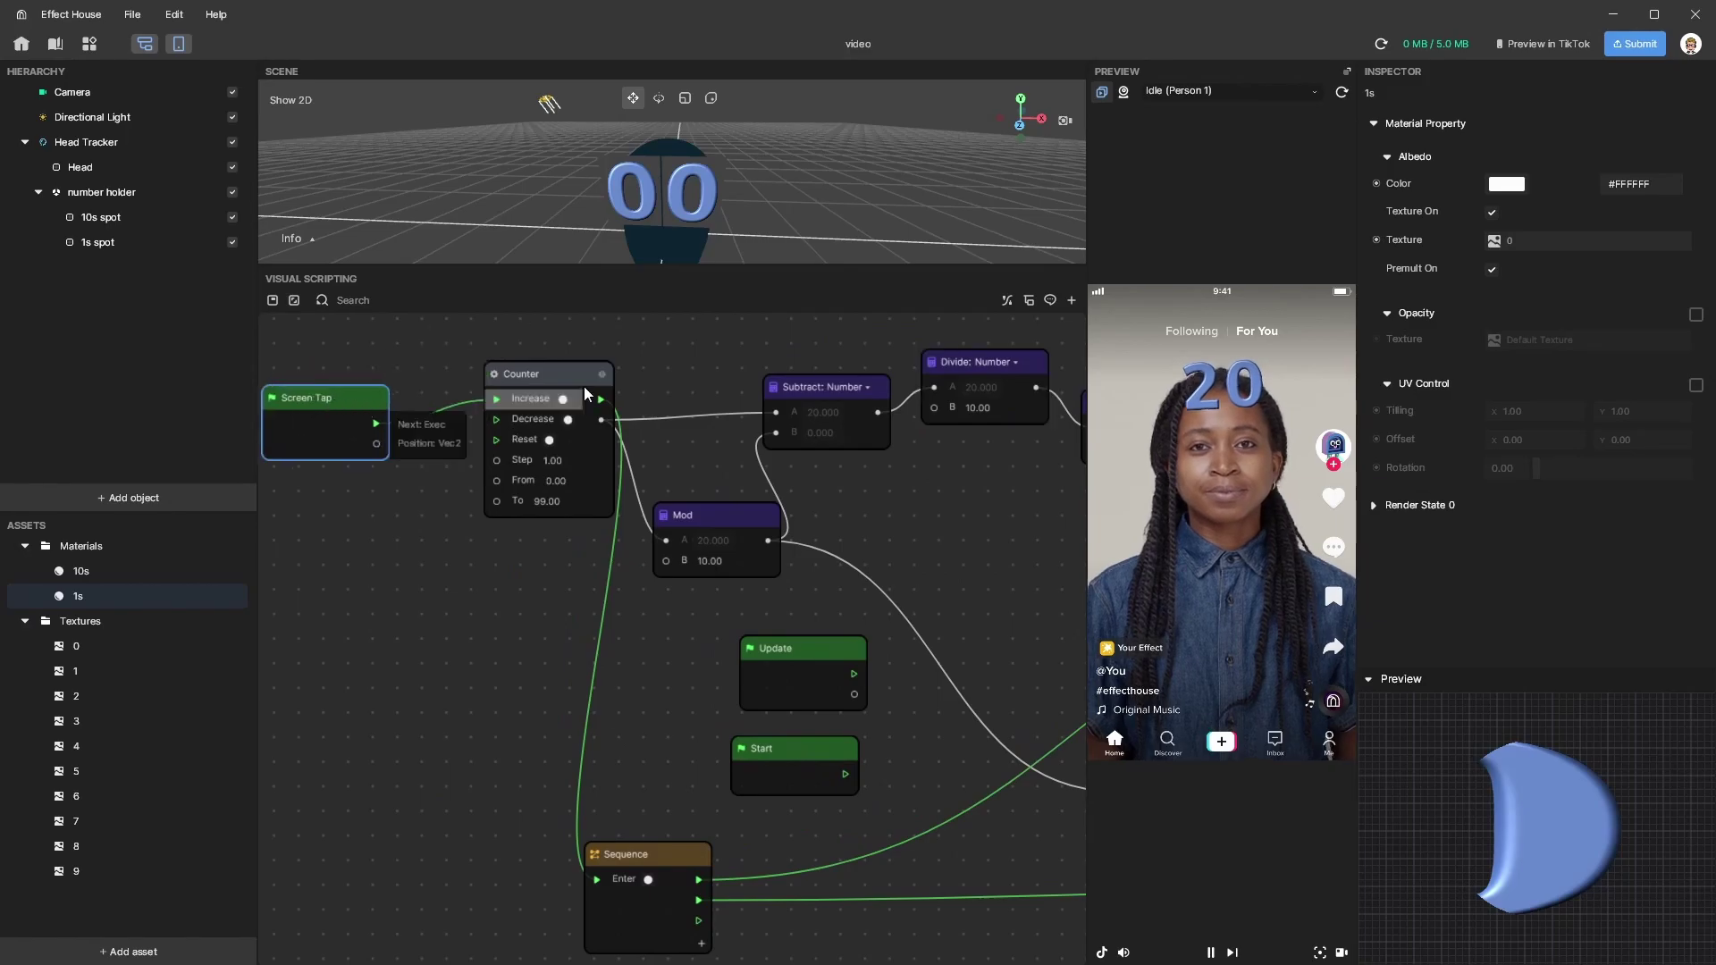
{"action": "left_click_drag", "start_coordinate": [578, 369], "coordinate": [503, 404]}
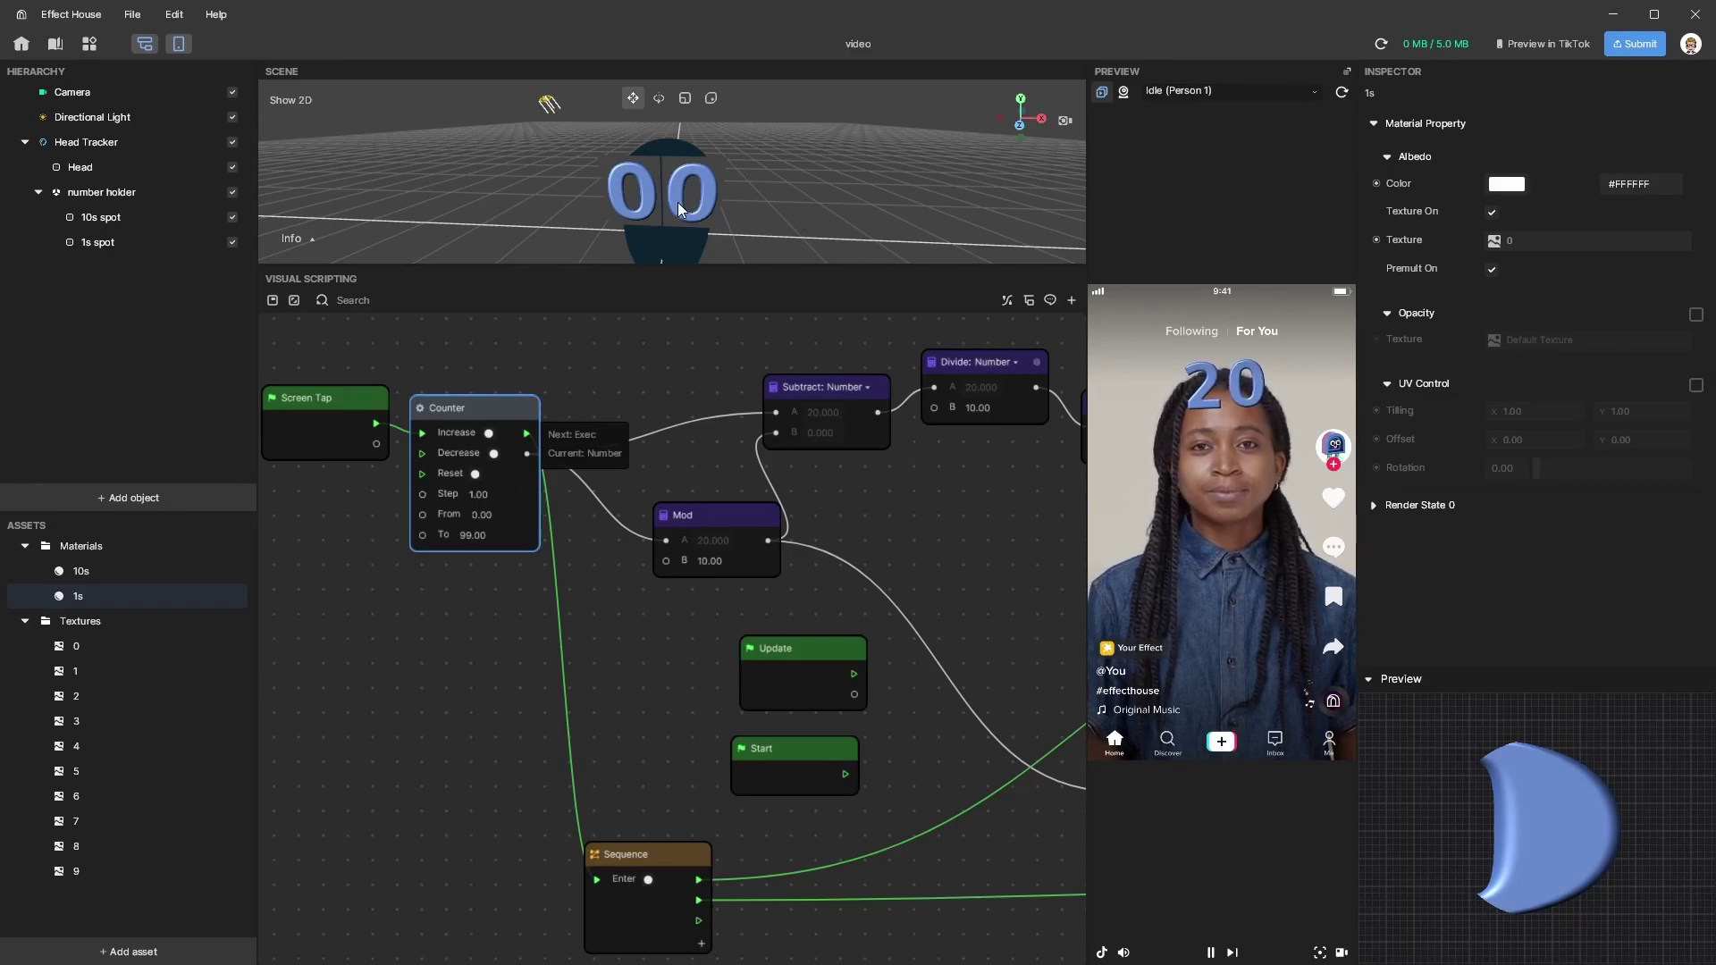
{"action": "middle_click_drag", "start_coordinate": [941, 522], "coordinate": [779, 554]}
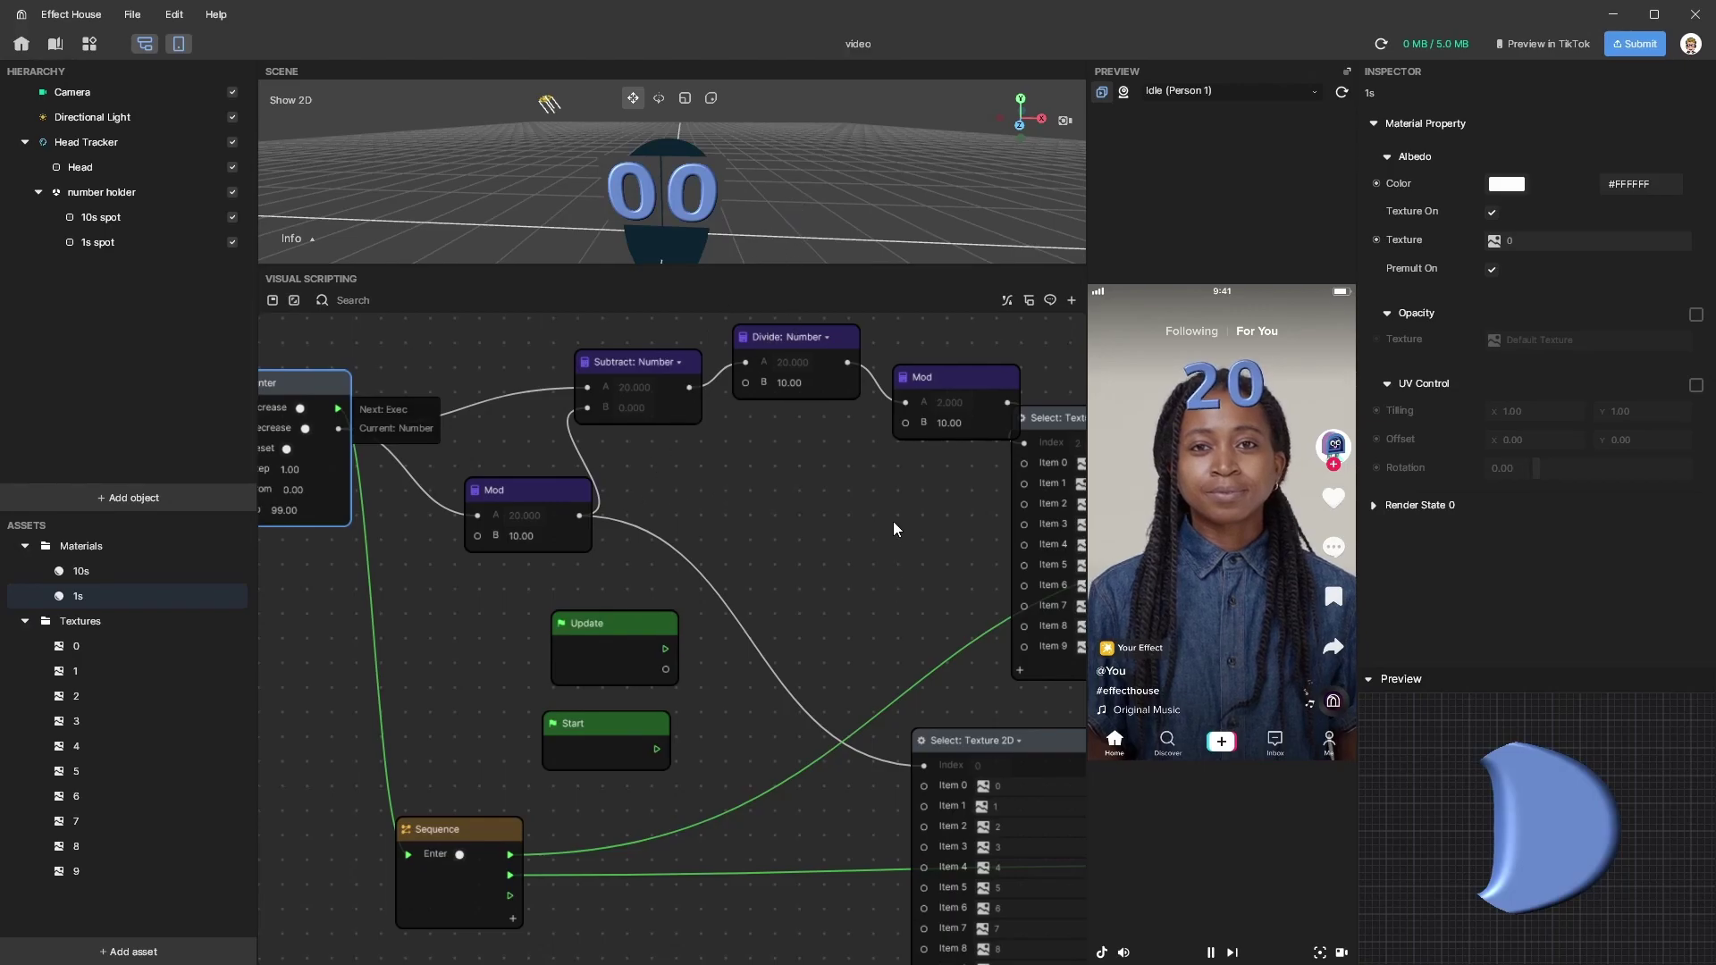
{"action": "scroll", "coordinate": [895, 528], "scroll_direction": "right", "scroll_amount": 3}
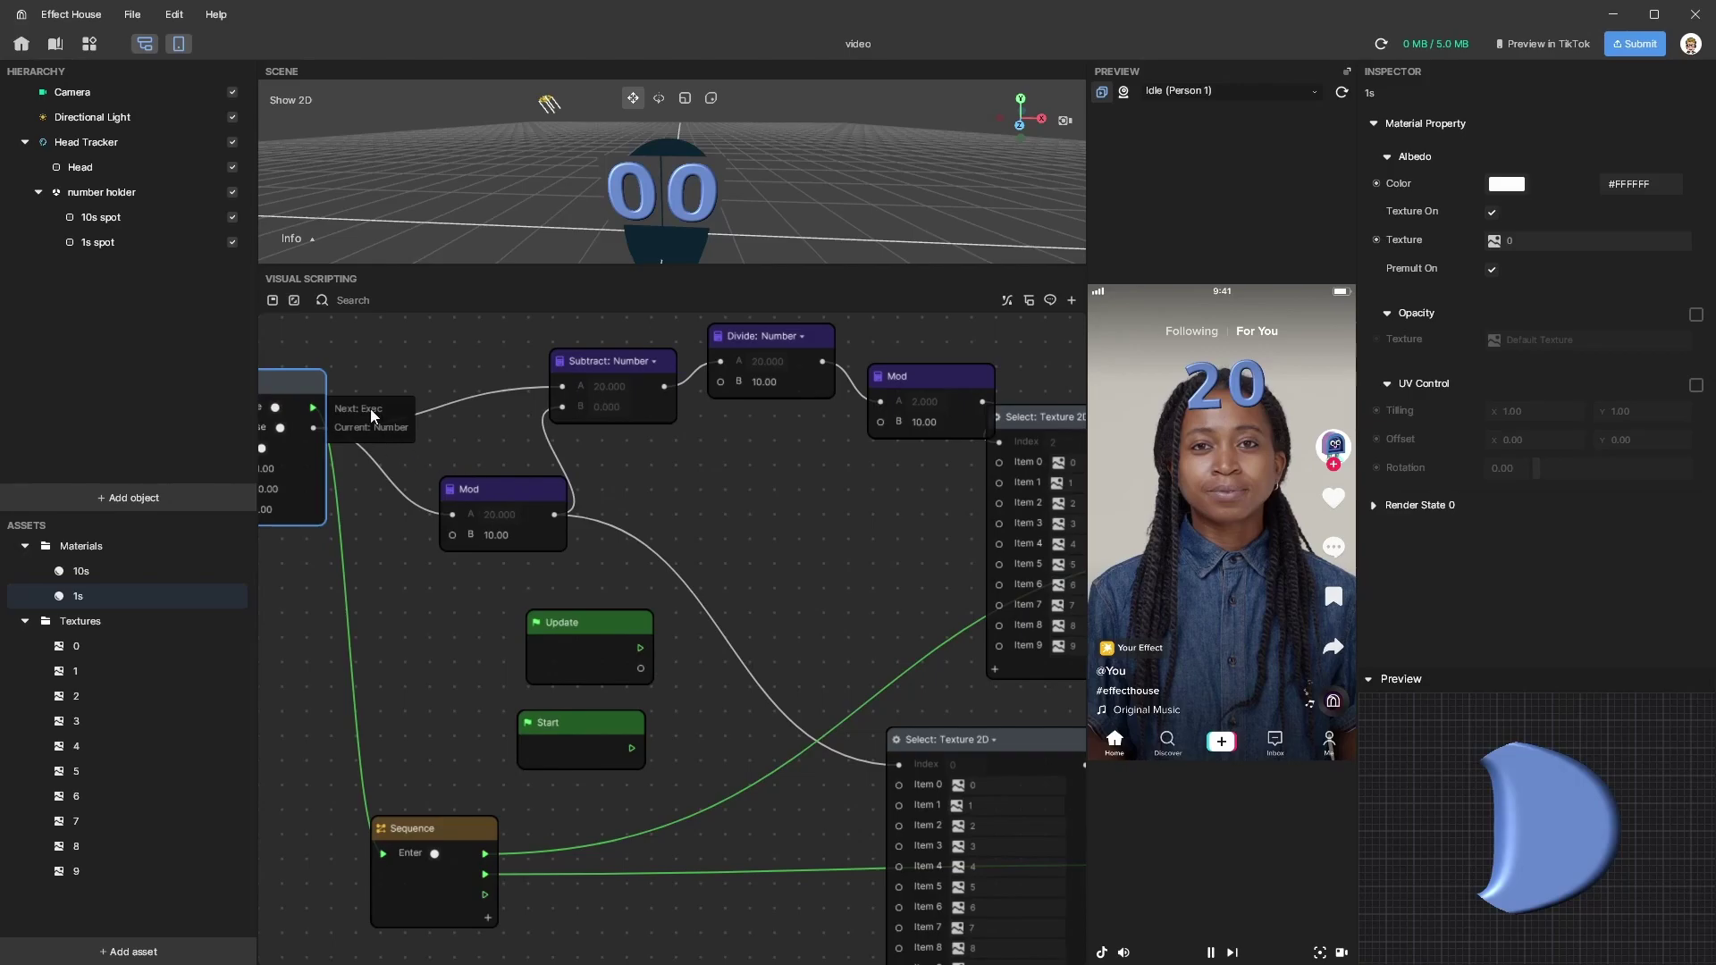